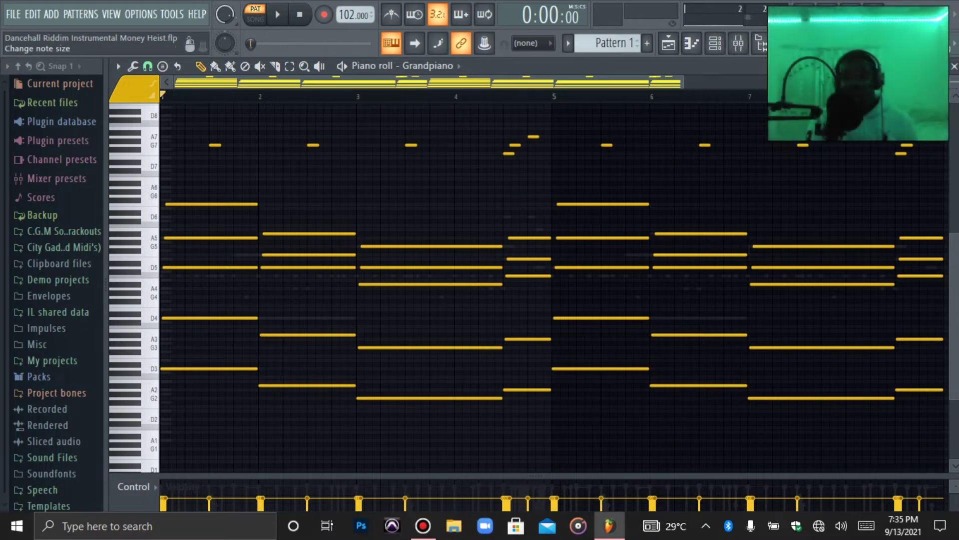
Review the channel rack's list of instruments alongside the Grandpiano chords in the piano roll.
scroll(502, 267, "up", 2)
scroll(503, 267, "down", 1)
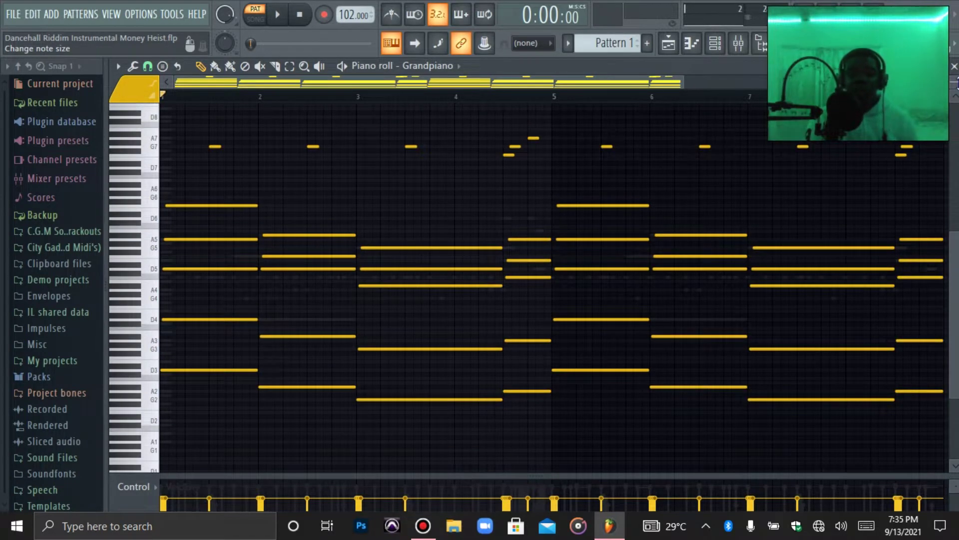
scroll(502, 268, "up", 2)
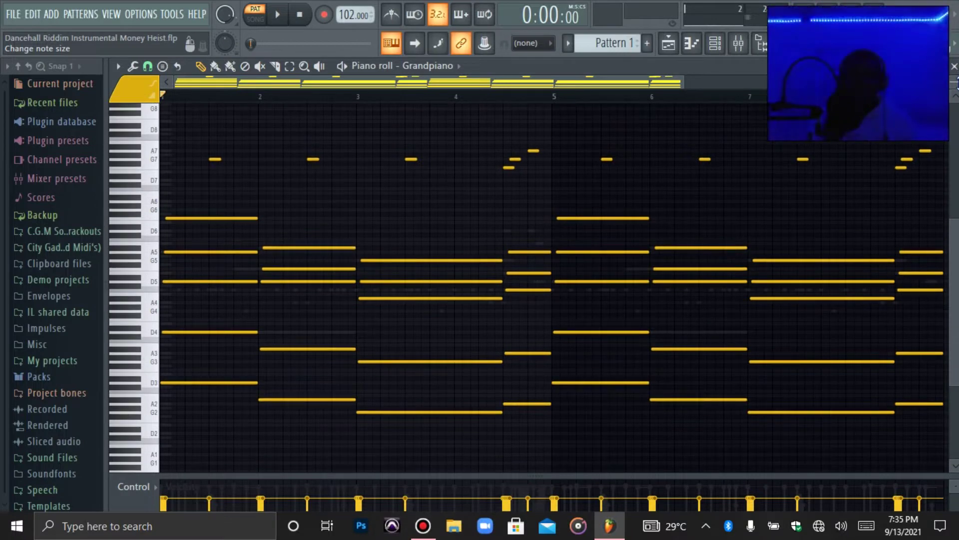
left_click(718, 44)
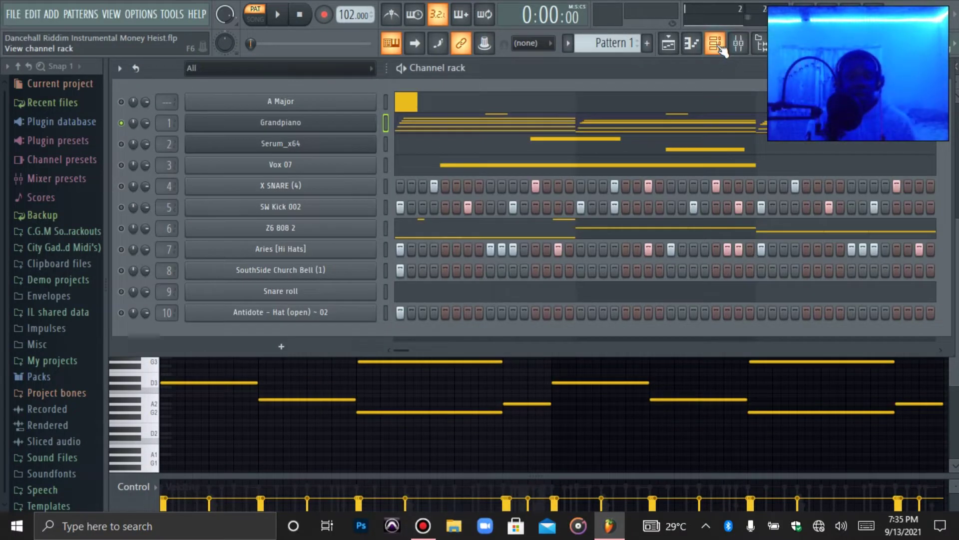
left_click(693, 46)
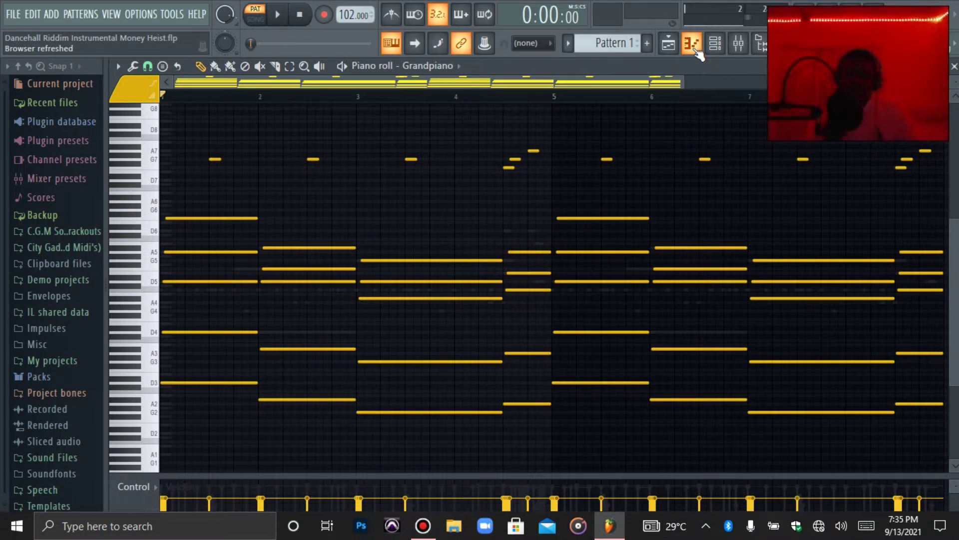
left_click(726, 44)
left_click(715, 44)
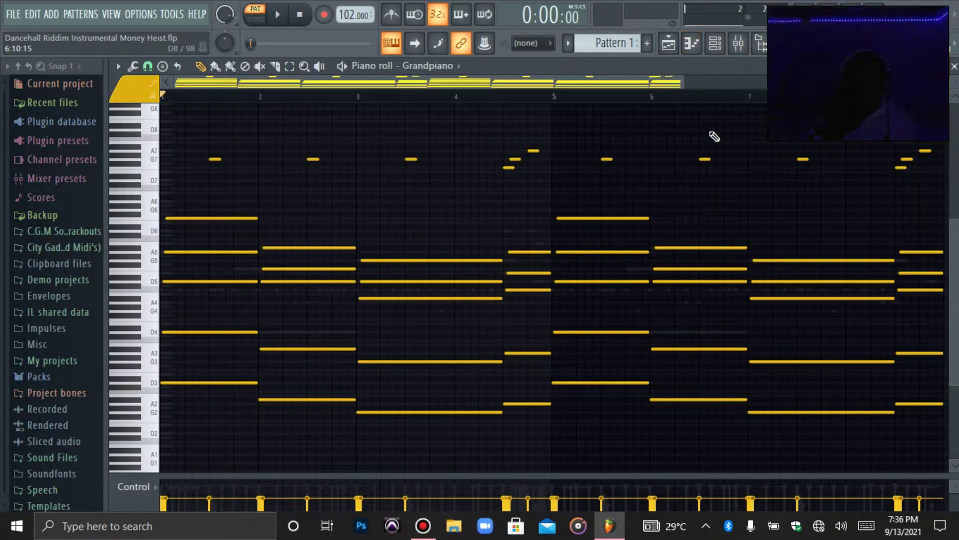
View the A Major channel's notes and the list of chord and scale stamps, returning to the Grandpiano channel.
left_click(450, 65)
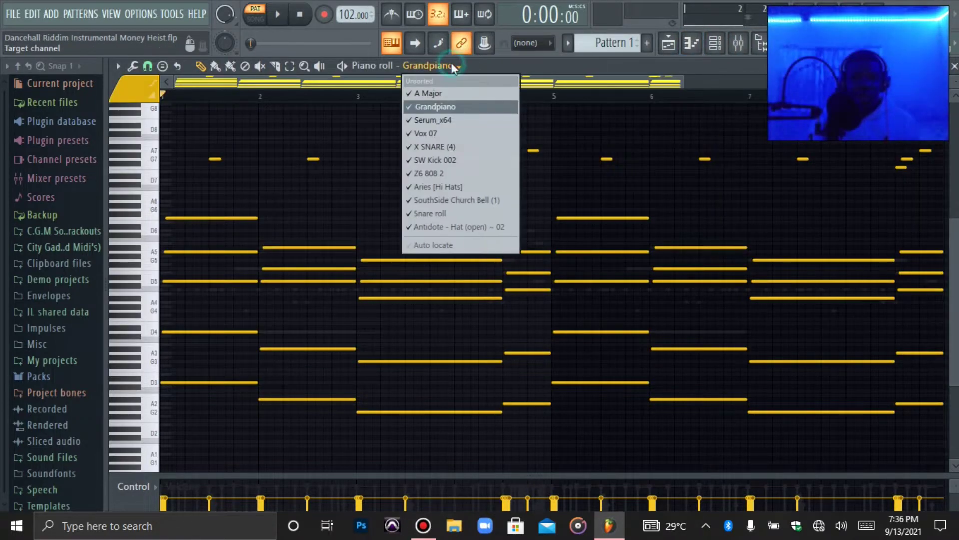
left_click(438, 94)
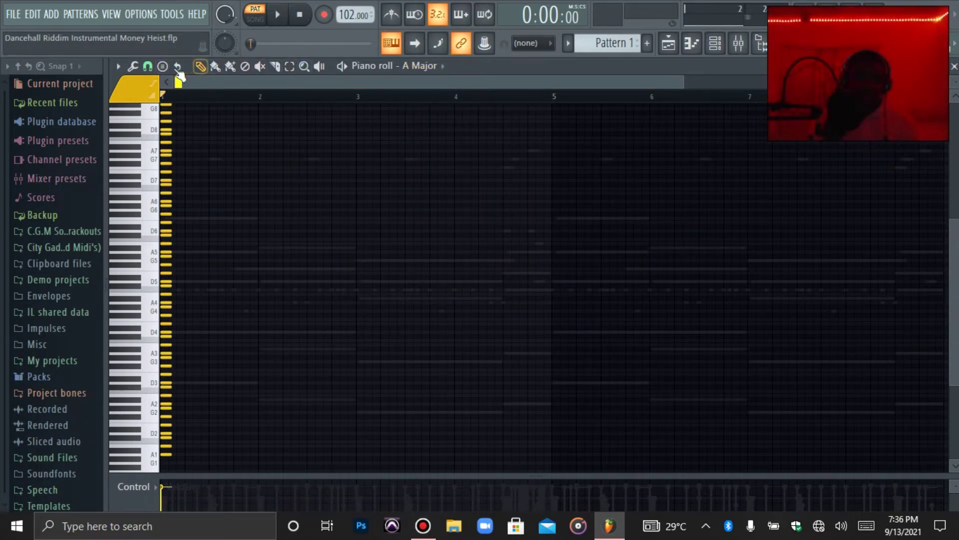
left_click(165, 69)
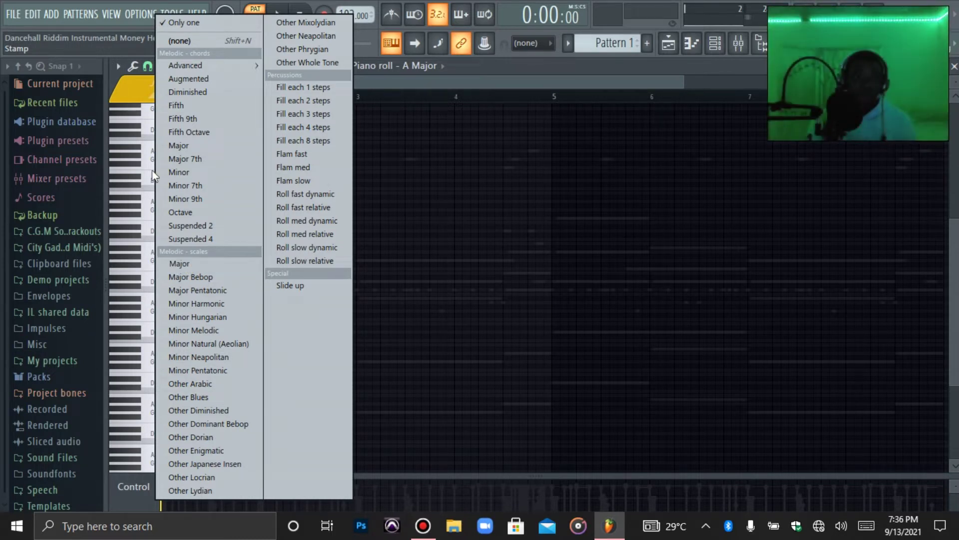
left_click(427, 65)
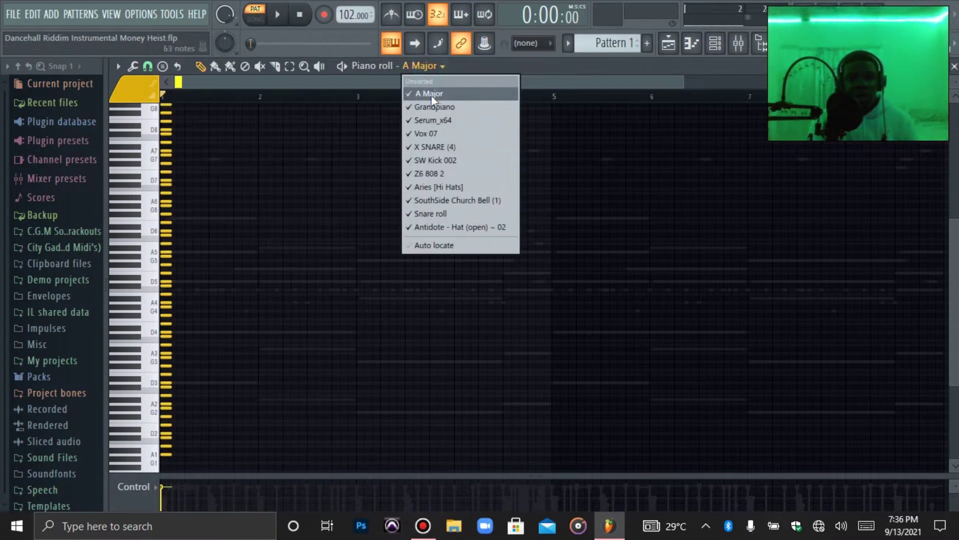
left_click(431, 104)
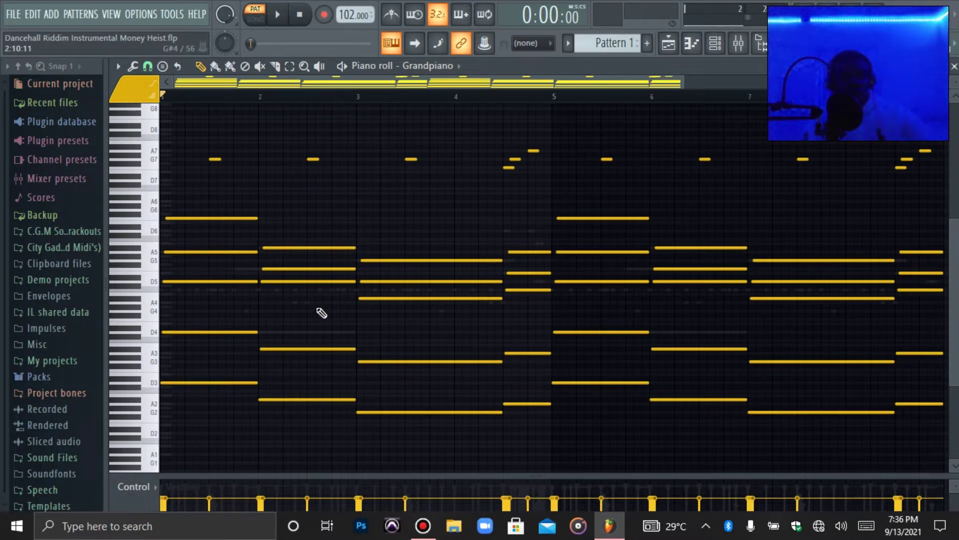
Lower the upper two notes of the first Grandpiano chord by one octave, and its former top note by another octave.
left_click_drag(231, 205, 230, 270)
key("ctrl+Down")
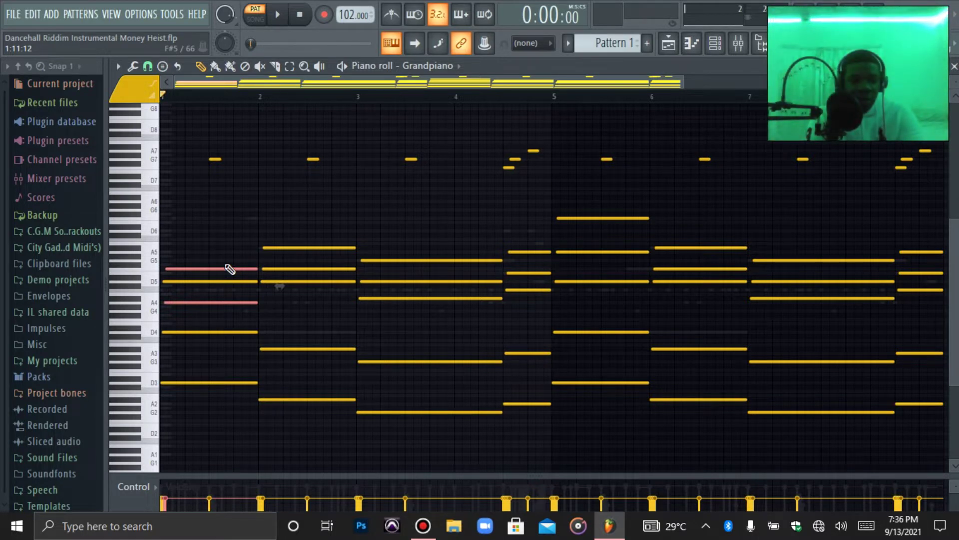
left_click(225, 265)
key("ctrl+Down")
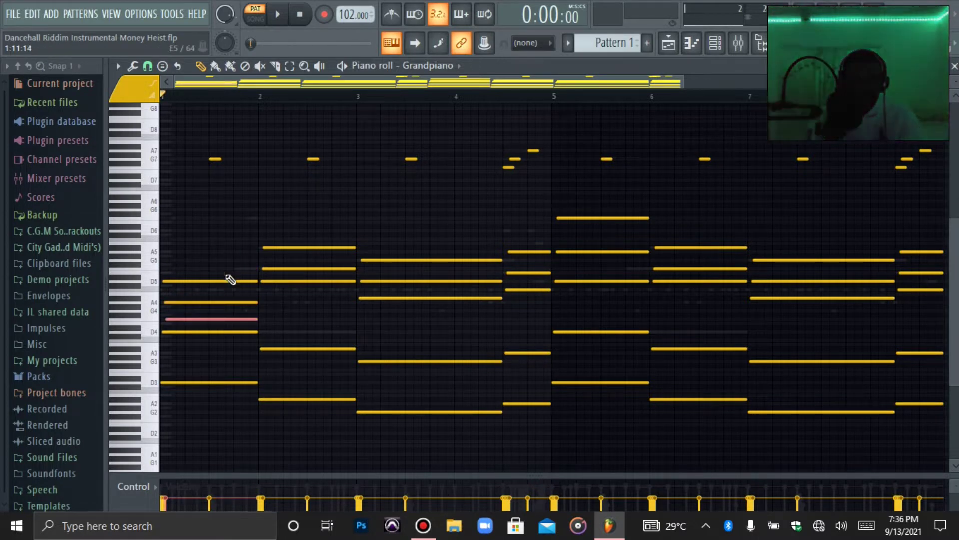
Try the selected note of the first chord in different octaves, ending two octaves higher.
key("ctrl+Up")
key("ctrl+Up")
key("ctrl+Down")
key("ctrl+Down")
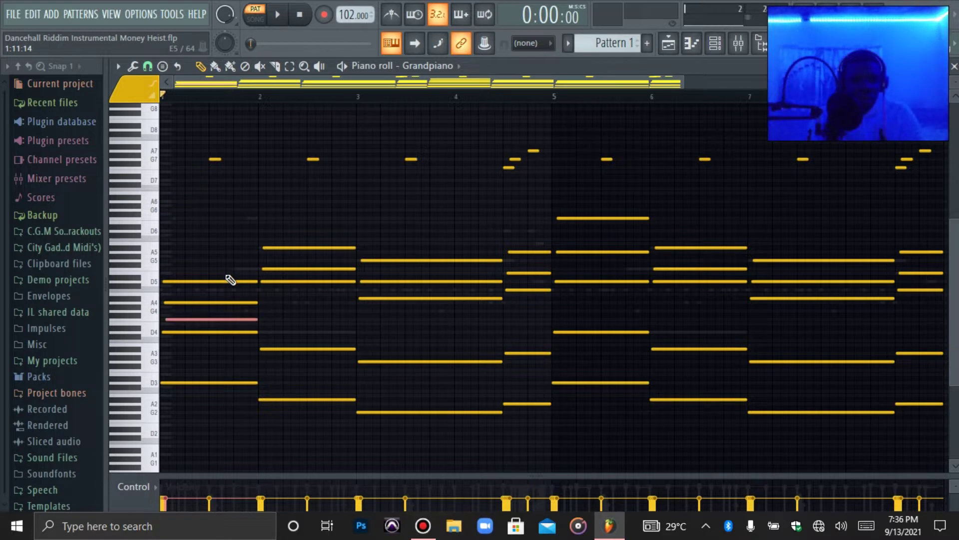
key("ctrl+Up")
key("ctrl+Down")
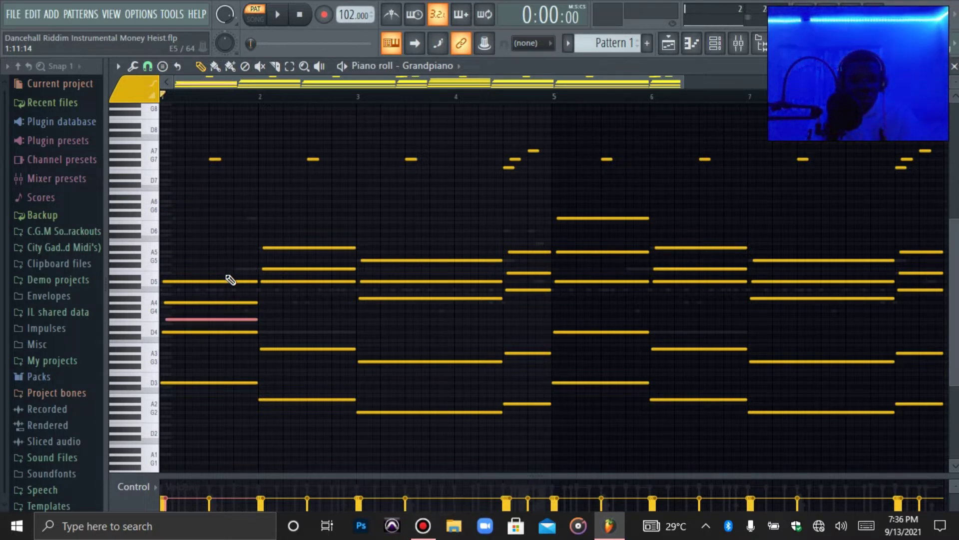
key("ctrl+Down")
key("ctrl+Up")
key("ctrl+Up")
key("ctrl+Up")
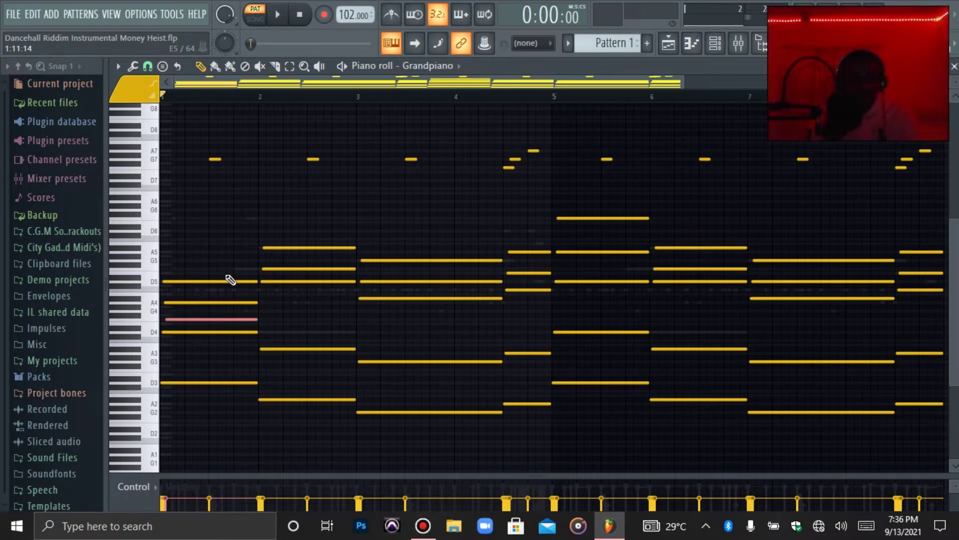
Raise the A4 note of the first chord two octaves to A6 and bring it back down to A5.
left_click(232, 303)
key("ctrl+Up")
key("ctrl+Up")
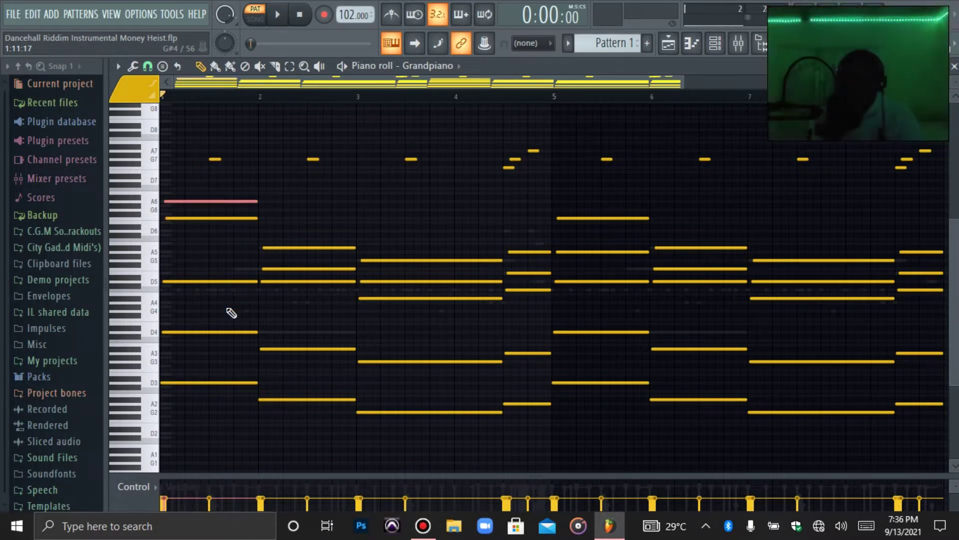
key("ctrl+Down")
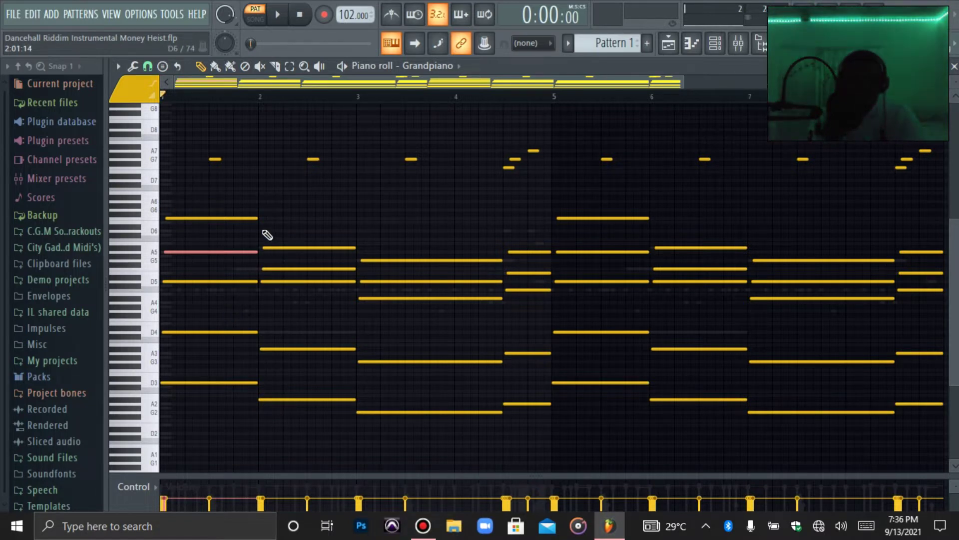
Deselect the note and play the pattern to listen to the Grandpiano chord progression, stopping near bar 7.
left_click(409, 222)
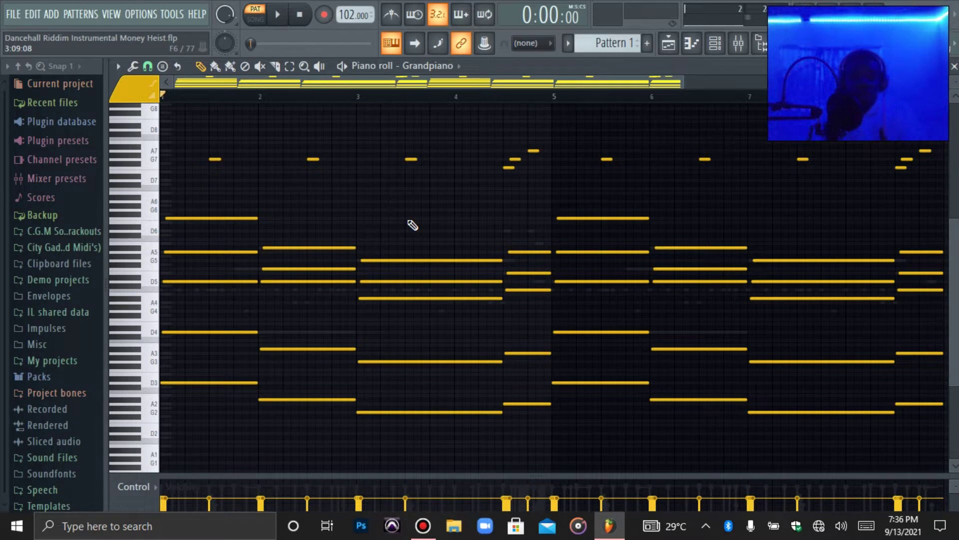
key("space")
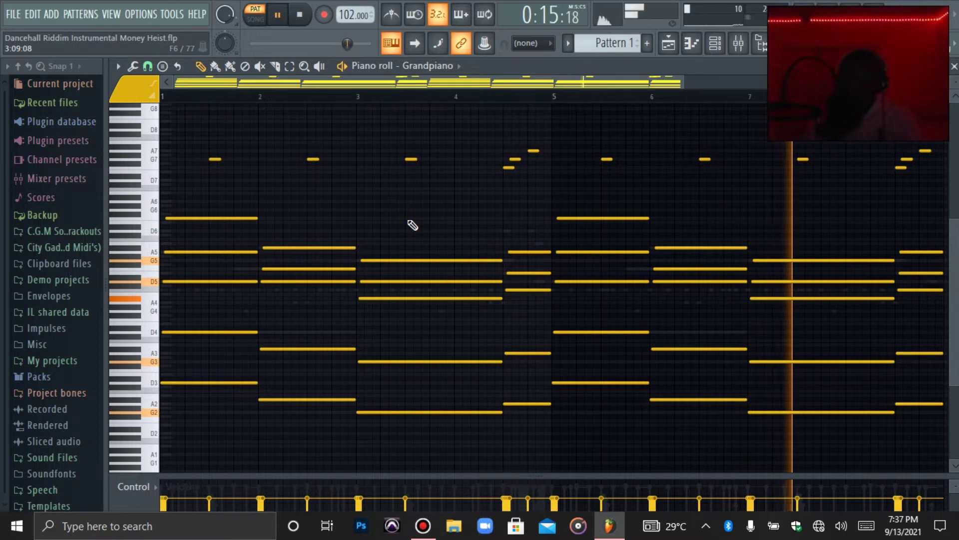
key("space")
Select the lowest row of bass notes under every chord, play the pattern to hear them, and clear the selection.
left_click_drag(198, 364, 320, 415)
left_click_drag(387, 427, 608, 418)
left_click(627, 381, "ctrl+shift")
left_click_drag(663, 390, 691, 437)
left_click_drag(783, 399, 815, 451)
left_click_drag(840, 403, 844, 435)
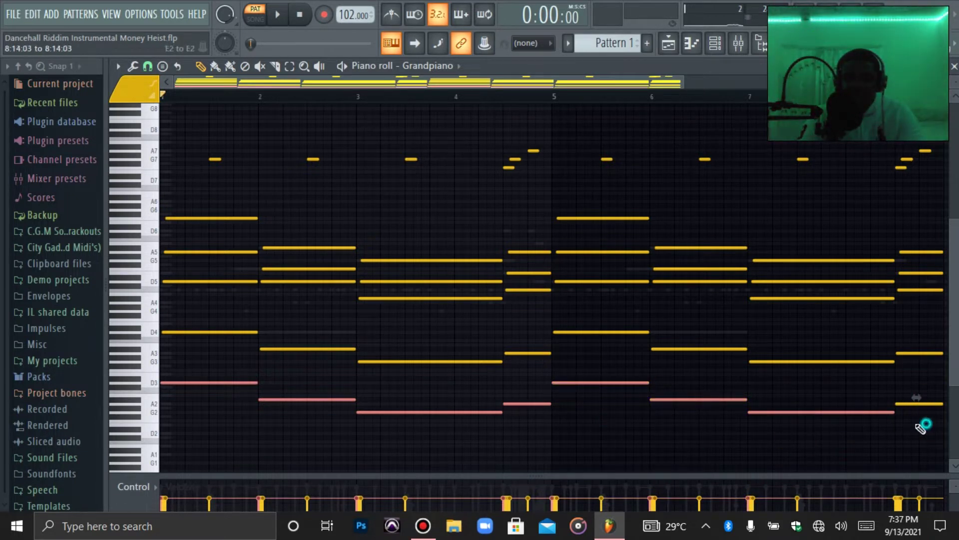
left_click(917, 404, "ctrl+shift")
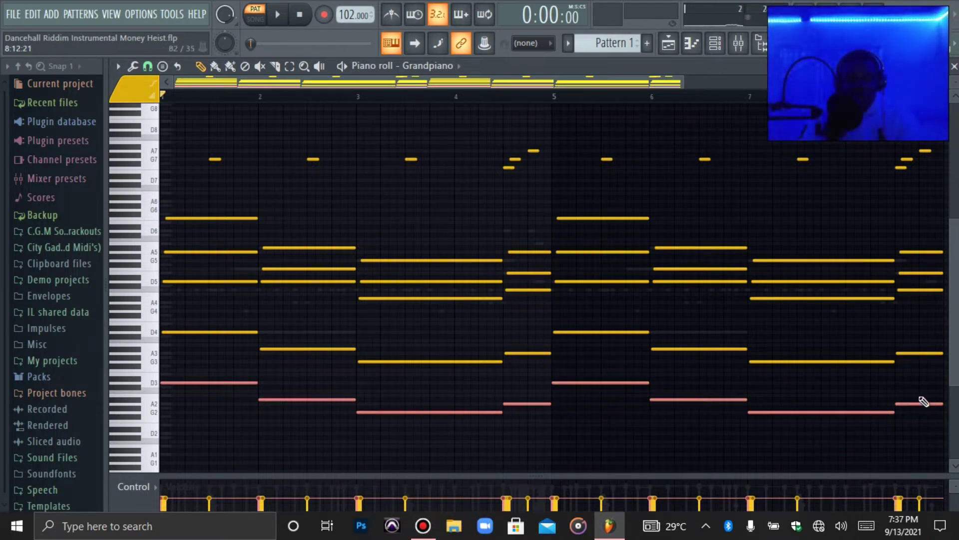
key("space")
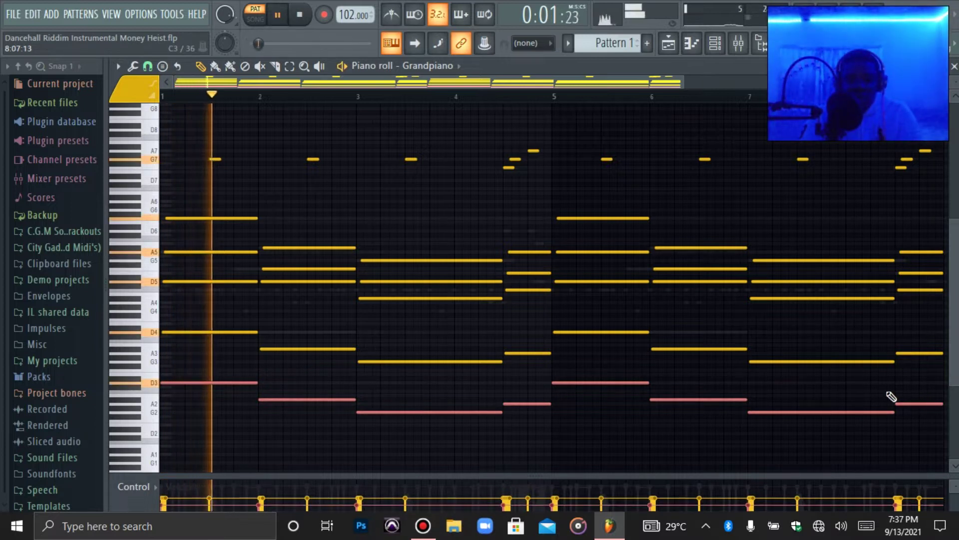
left_click(780, 214)
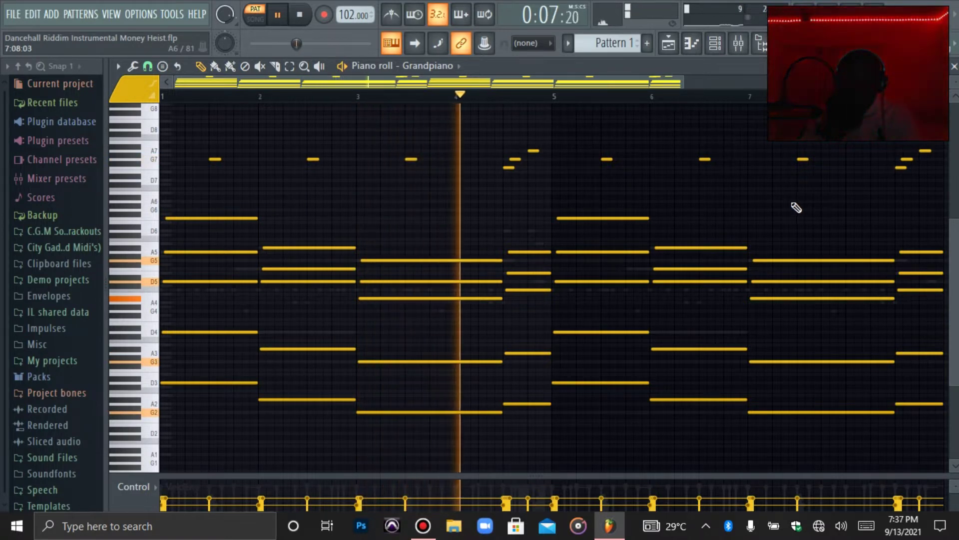
Highlight the second-lowest row of notes, one octave above the bass line, across all the chords during playback and deselect them.
left_click(255, 331)
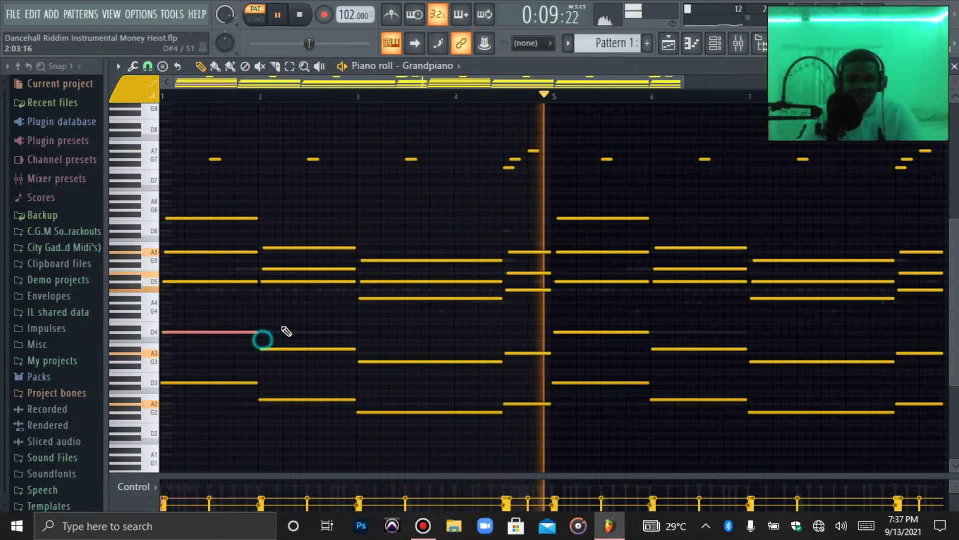
left_click(289, 349)
left_click(407, 362)
left_click(524, 353)
left_click(597, 331)
left_click(740, 399, "ctrl+shift")
left_click(698, 389, "ctrl")
left_click_drag(946, 338, 250, 367)
left_click(234, 331, "ctrl")
left_click(597, 331, "ctrl")
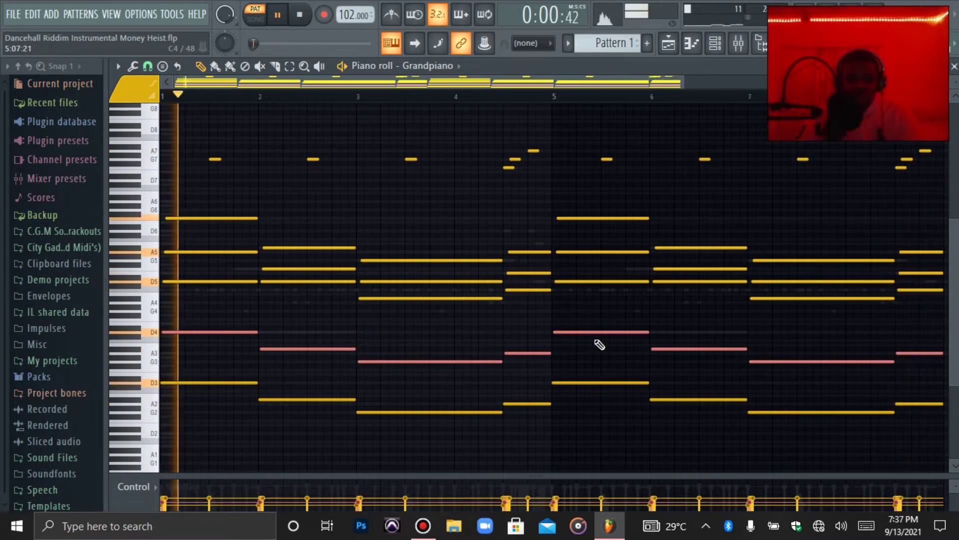
left_click(688, 205)
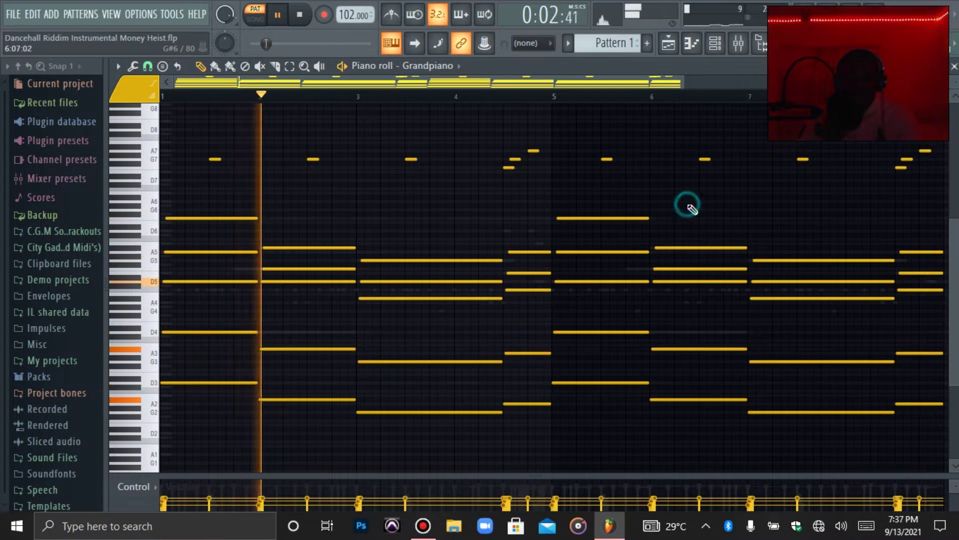
Stop playback, open FabFilter Pro-Q 3 on mixer Insert 1, and set the Band 1 low cut frequency to 100.17 Hz.
key("F9")
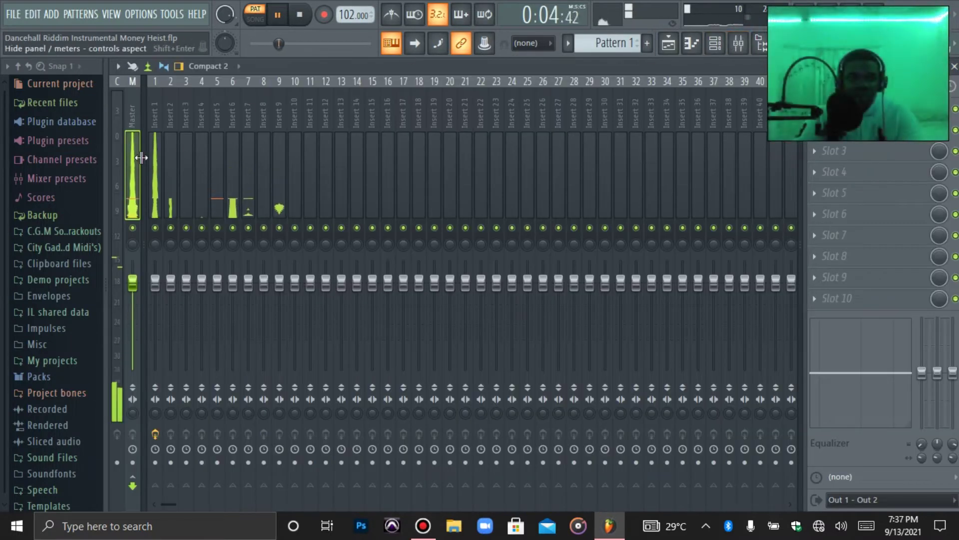
left_click(159, 152)
key("space")
left_click(844, 108)
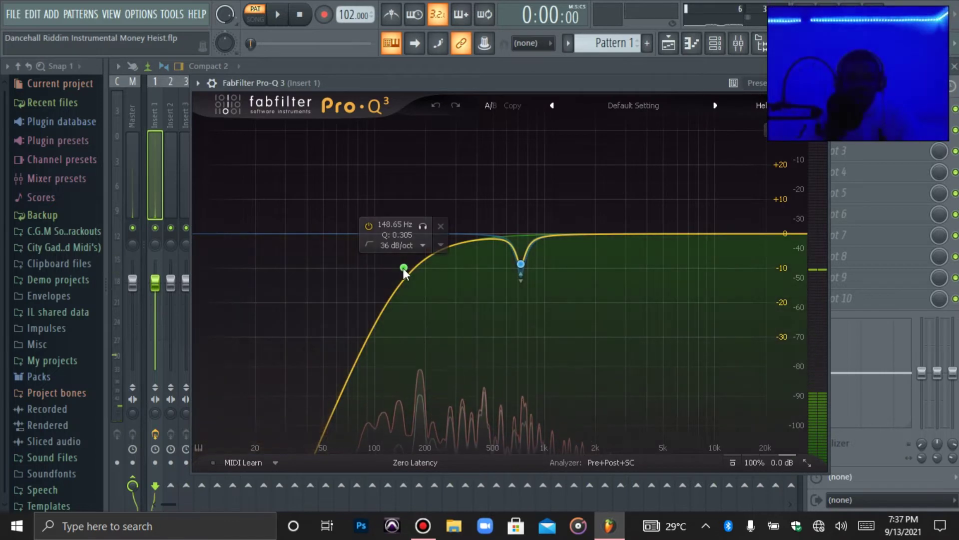
left_click(403, 268)
scroll(325, 410, "down", 5)
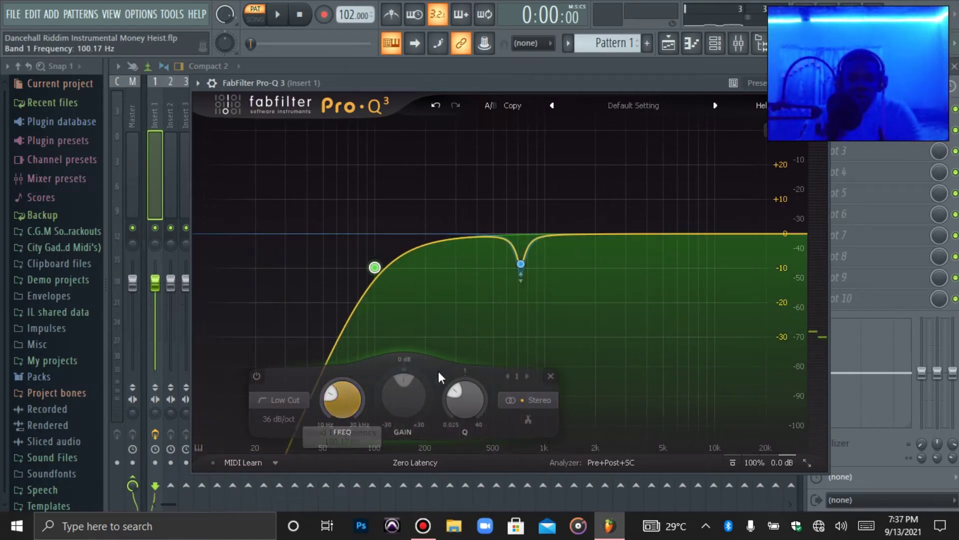
Set the low cut band's Q to 0.111 while the pattern plays and close the equalizer.
scroll(458, 400, "down", 5)
key("space")
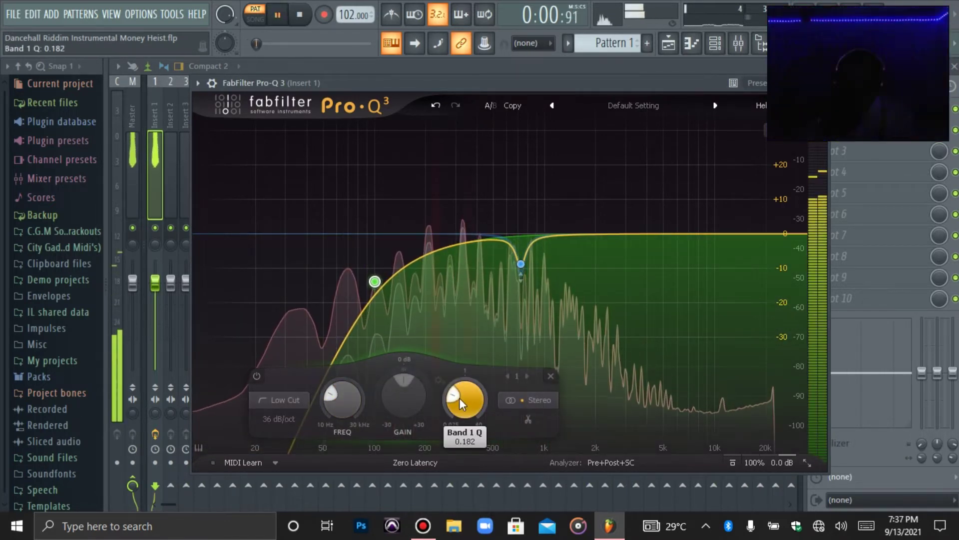
scroll(460, 398, "down", 10)
scroll(460, 397, "up", 6)
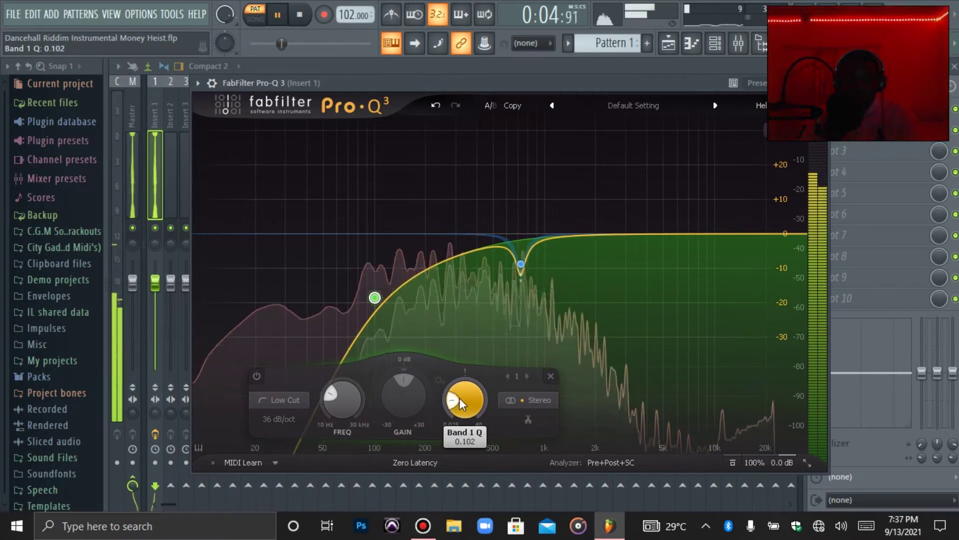
left_click_drag(460, 398, 460, 391)
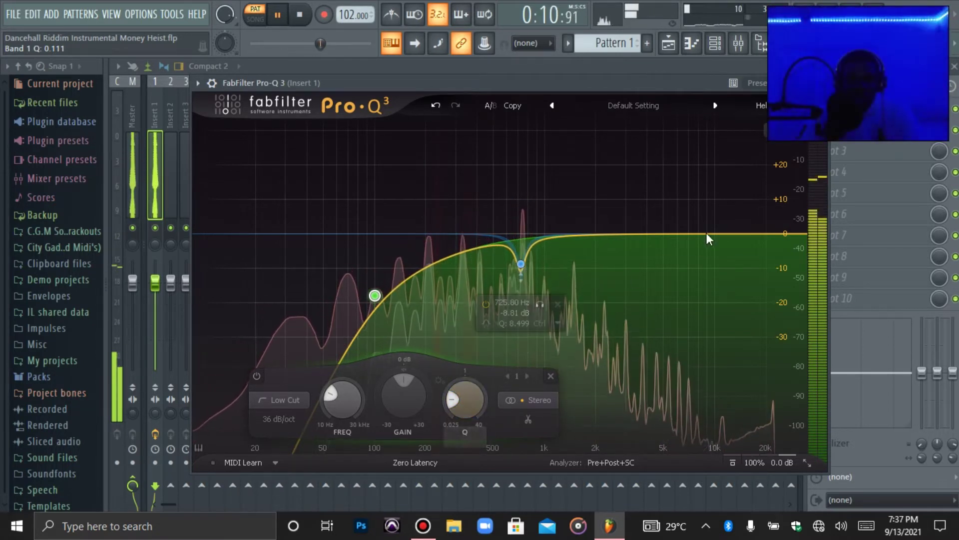
left_click(865, 108)
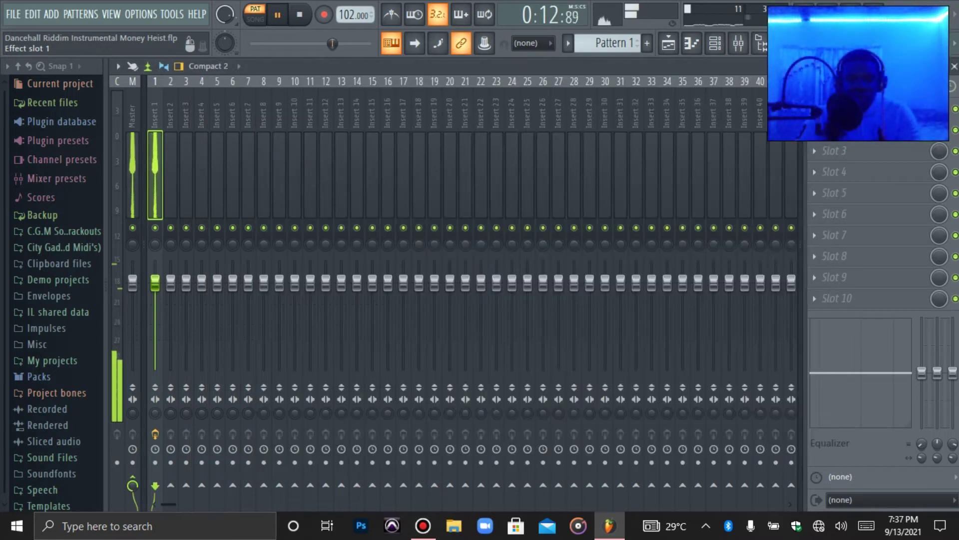
Load the RC-20 Retro Color effect into slot 2 of mixer Insert 1.
left_click(849, 130)
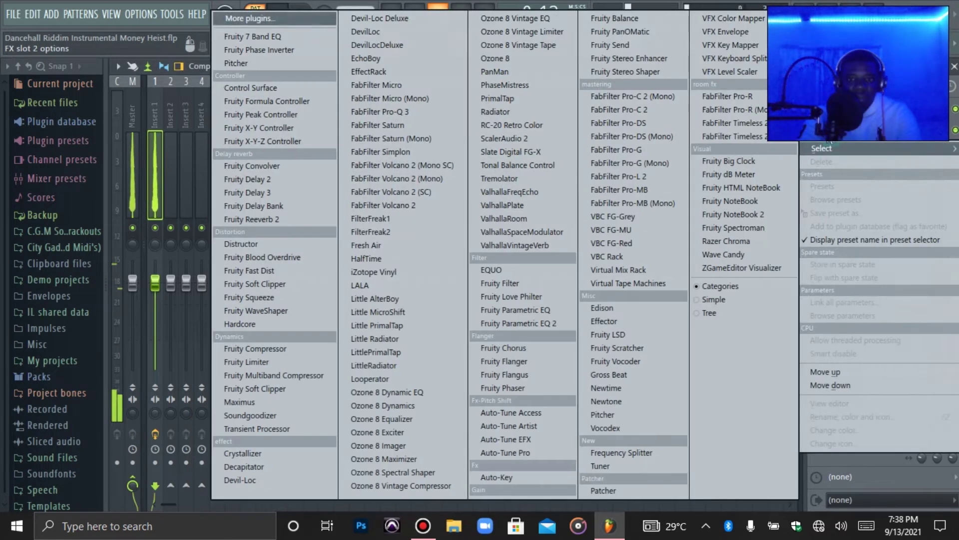
left_click(493, 126)
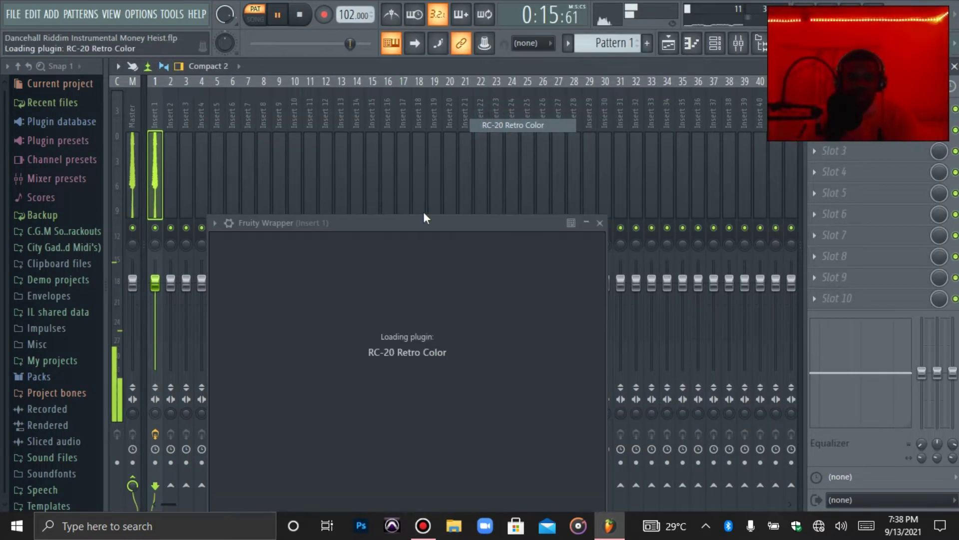
Stop playback and turn off the Noise, Distort and Magnetic modules of RC-20 Retro Color.
left_click_drag(439, 225, 451, 91)
key("space")
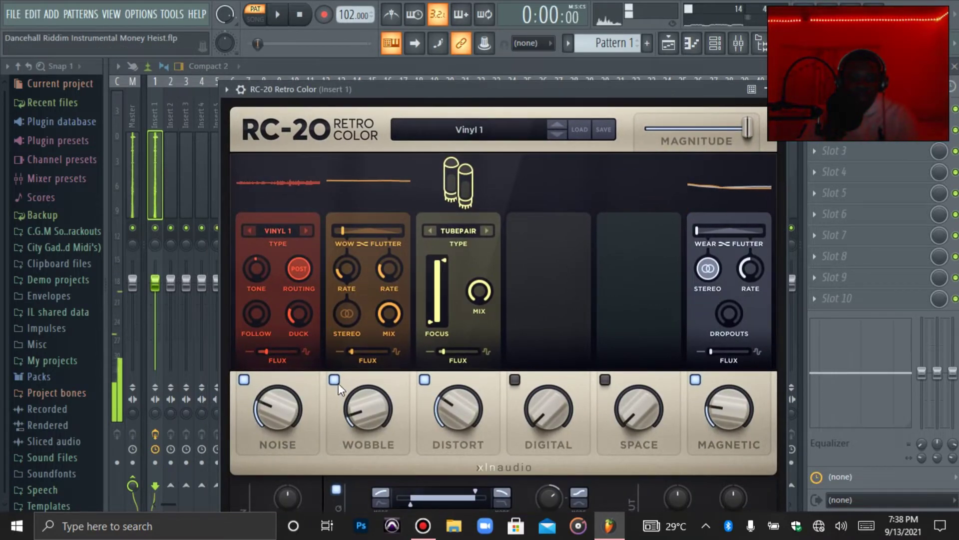
left_click(243, 379)
left_click(423, 380)
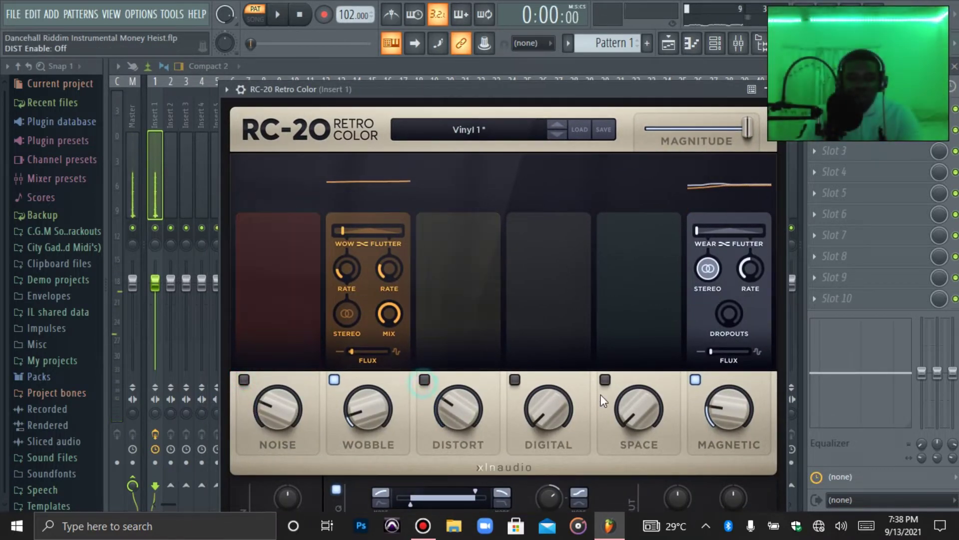
left_click(695, 381)
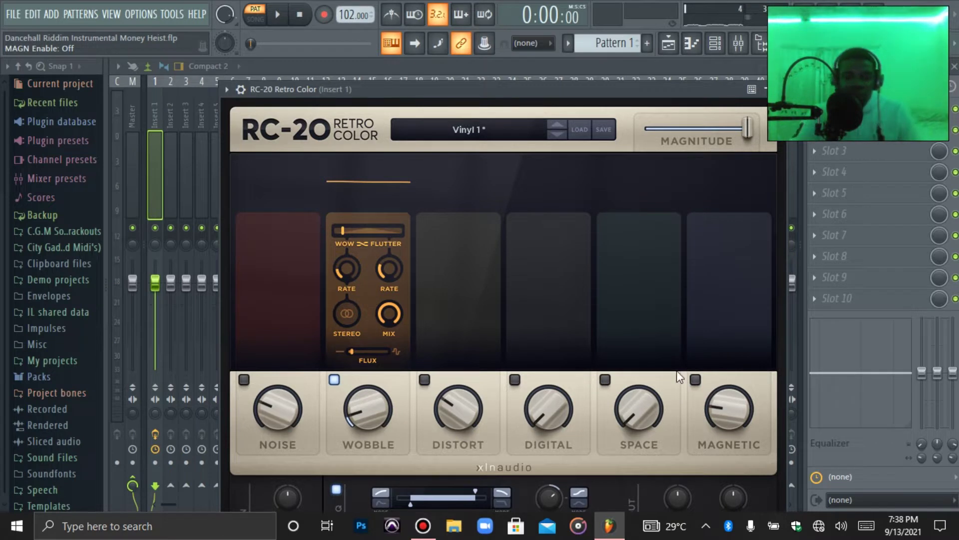
Enable RC-20's Space module and, with the pattern playing, set its amount to 13 % and its Flux to 27 %.
scroll(641, 401, "up", 3)
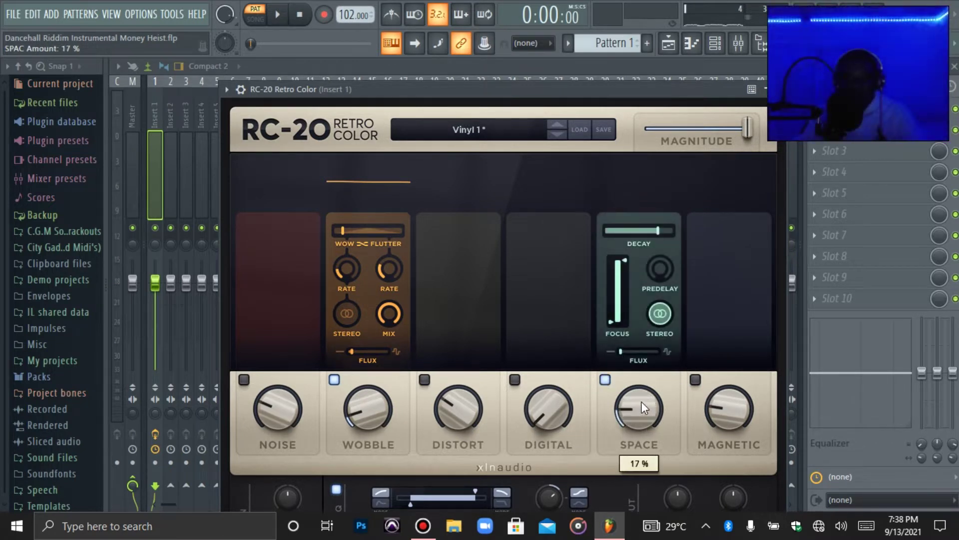
left_click_drag(621, 352, 630, 354)
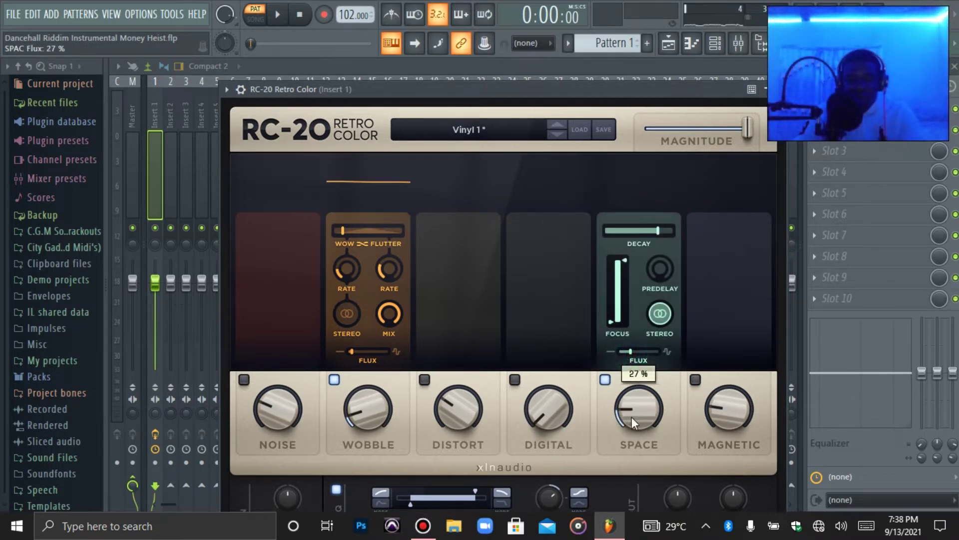
scroll(634, 417, "up", 1)
key("space")
scroll(633, 416, "down", 2)
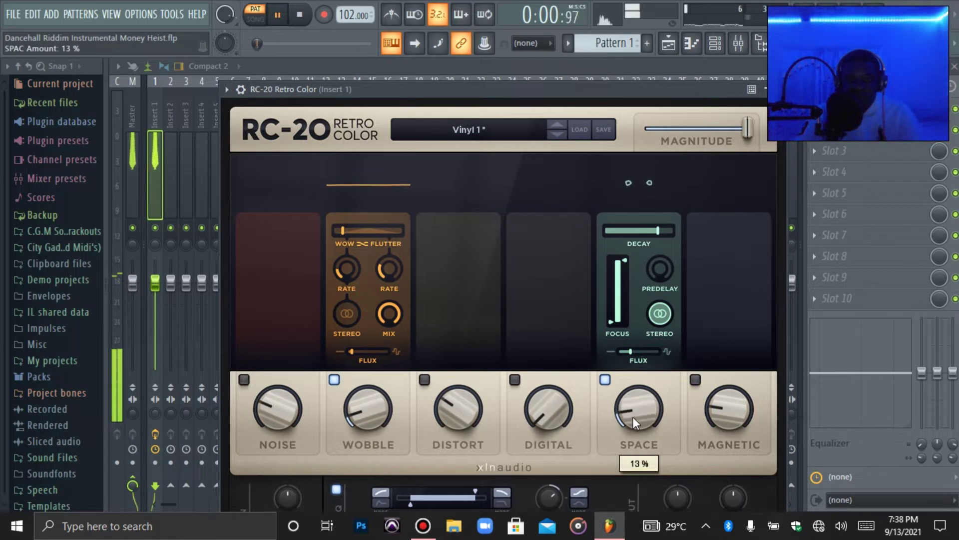
left_click(632, 351)
Adjust RC-20's Wobble amount, set its Flux to 21 %, and slightly lower the mixer Insert 1 volume.
mouse_move(363, 409)
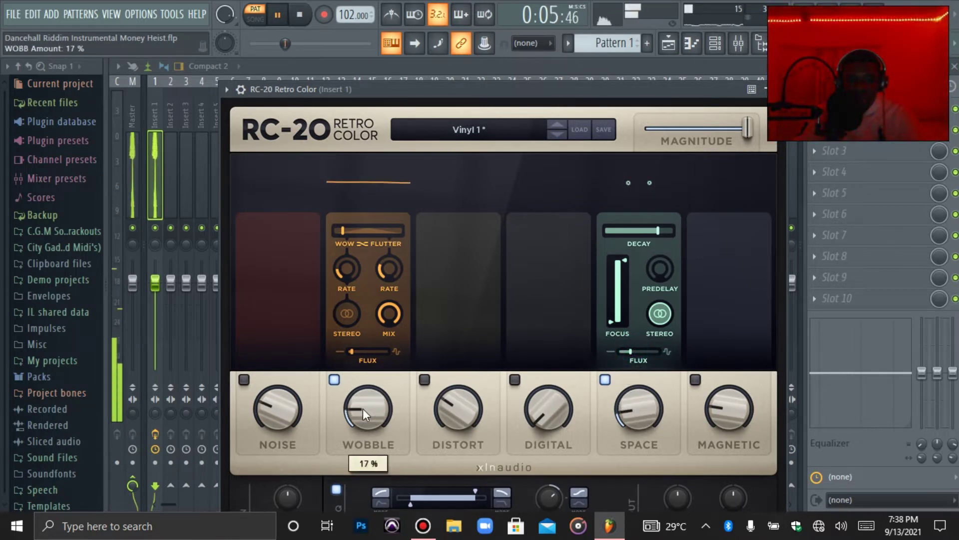
scroll(359, 350, "up", 2)
left_click_drag(360, 351, 364, 351)
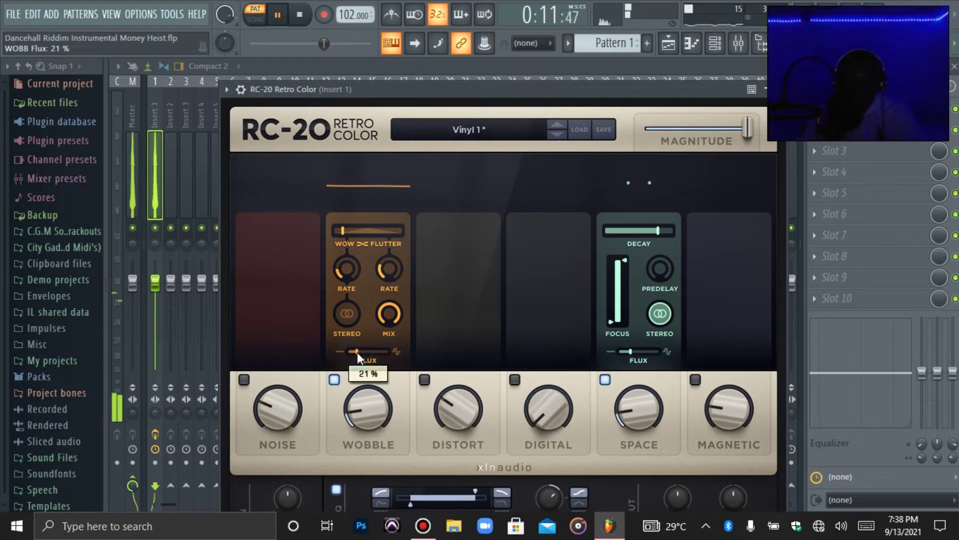
left_click(779, 90)
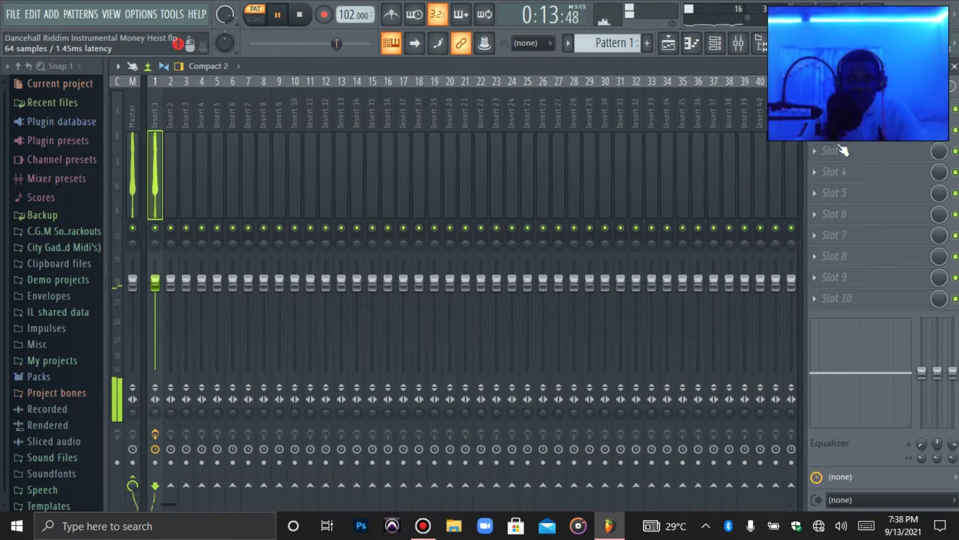
left_click_drag(154, 283, 158, 296)
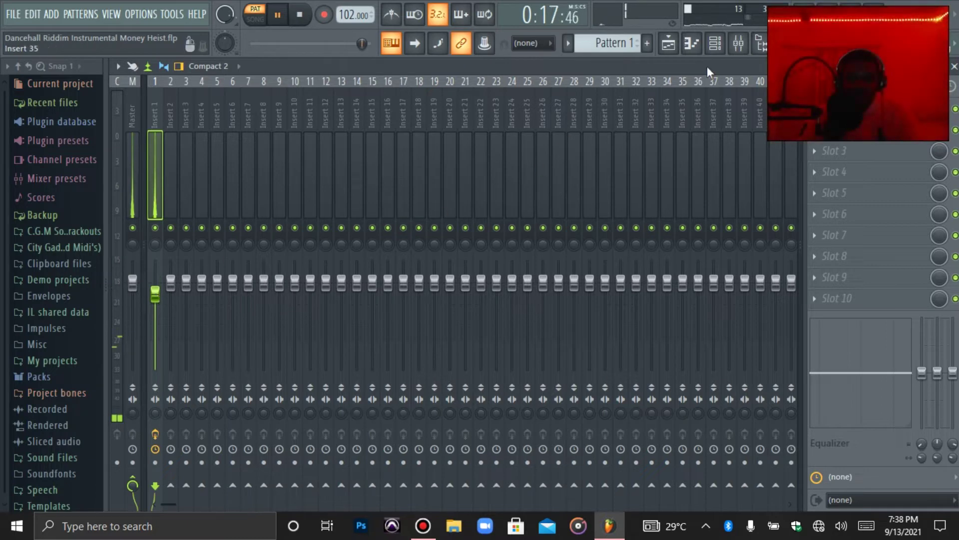
Stop playback, open the Serum_x64 channel, apply its KEYS - MellaSide preset from the plugin options and close the synth.
left_click(715, 44)
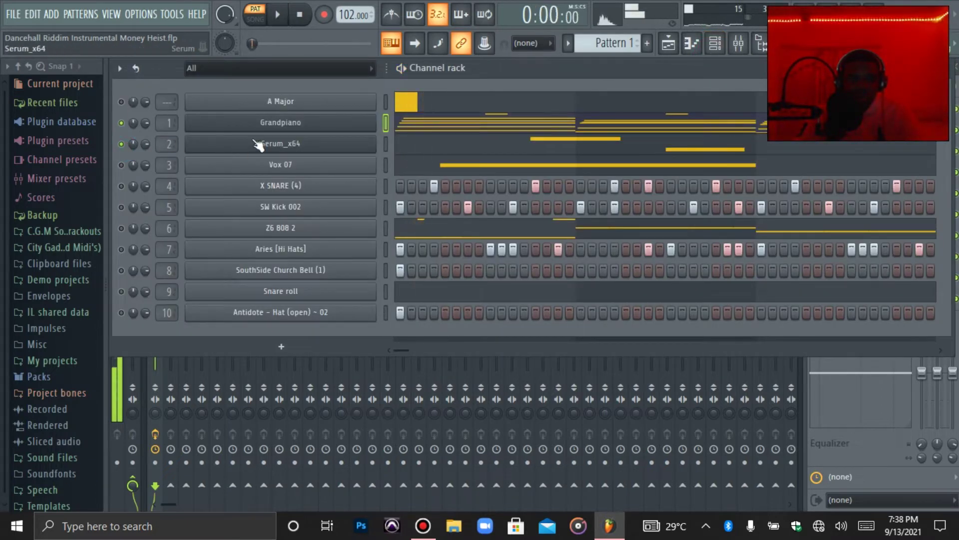
key("space")
left_click(258, 144)
left_click(214, 205)
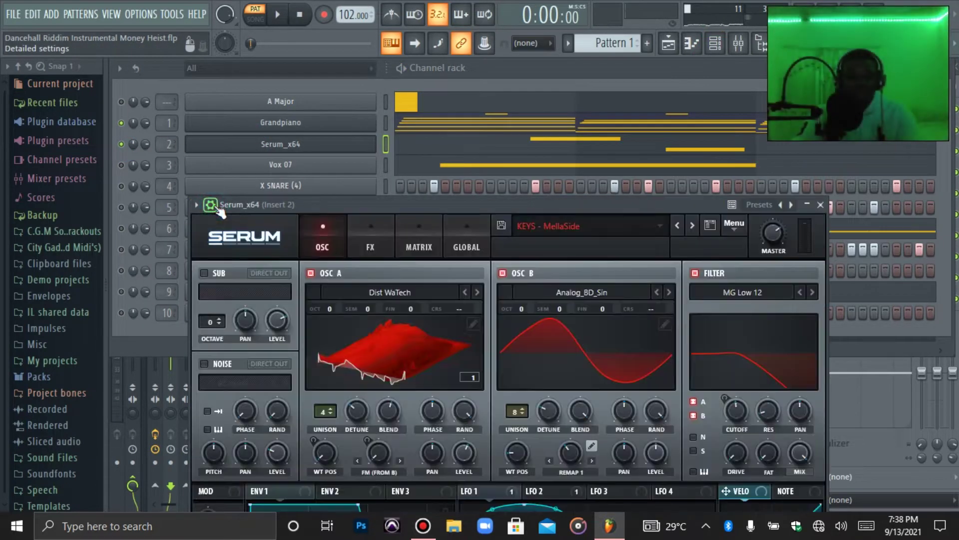
left_click(196, 205)
mouse_move(214, 247)
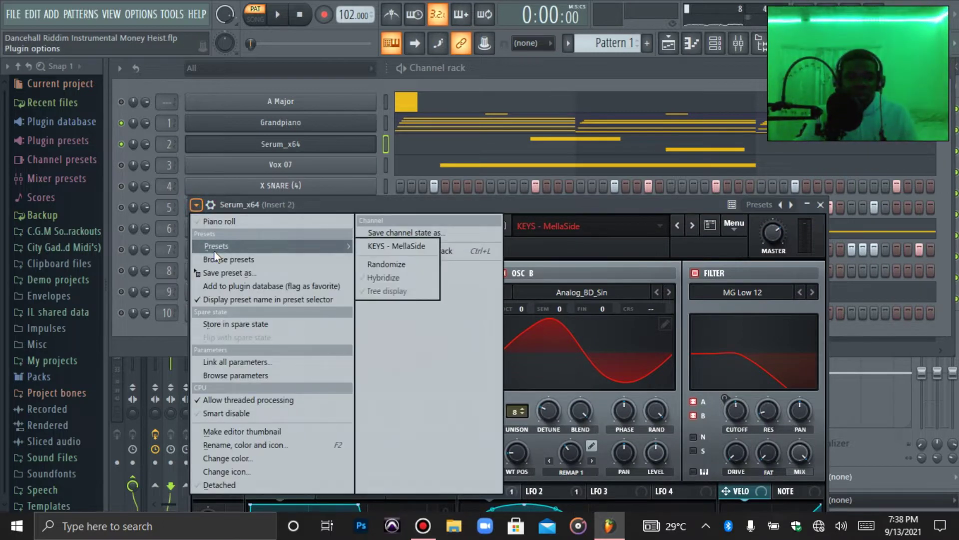
left_click(369, 246)
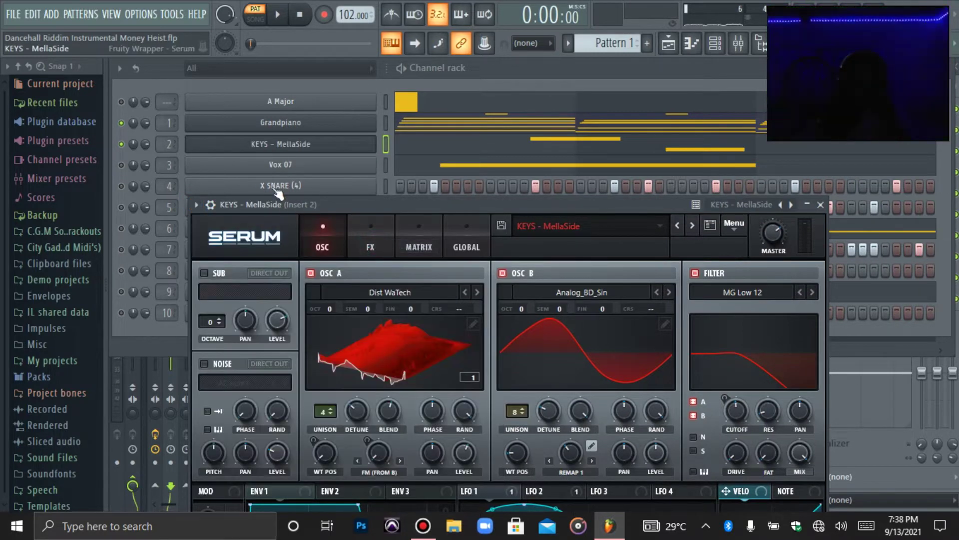
left_click(265, 153)
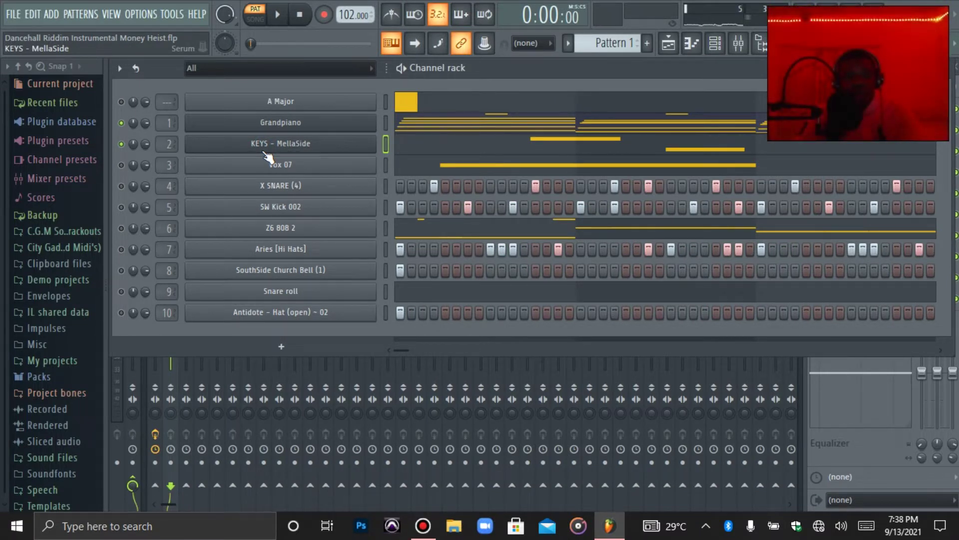
Open the KEYS - MellaSide piano roll, play the pattern, highlight the D5 notes in bars 2 and 6, and deselect them.
right_click(322, 142)
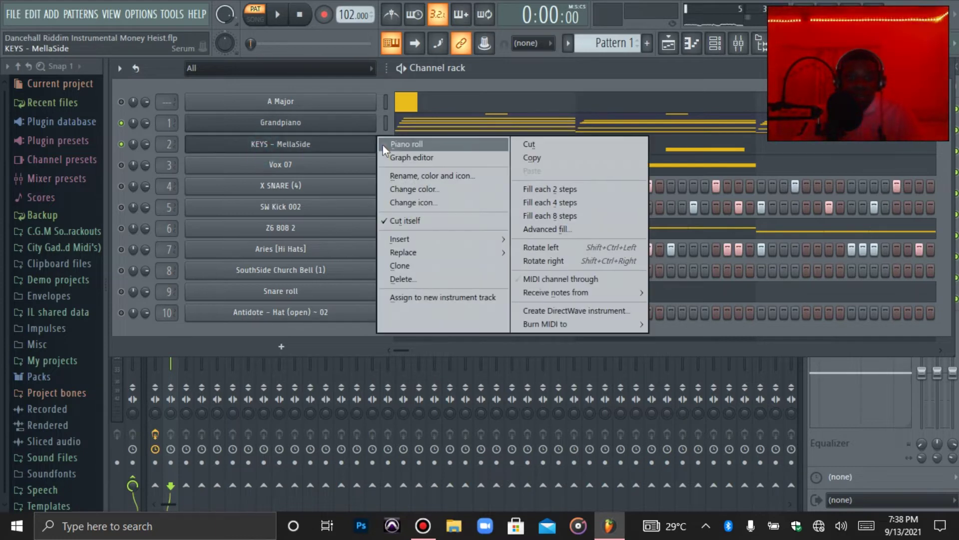
left_click(379, 145)
key("space")
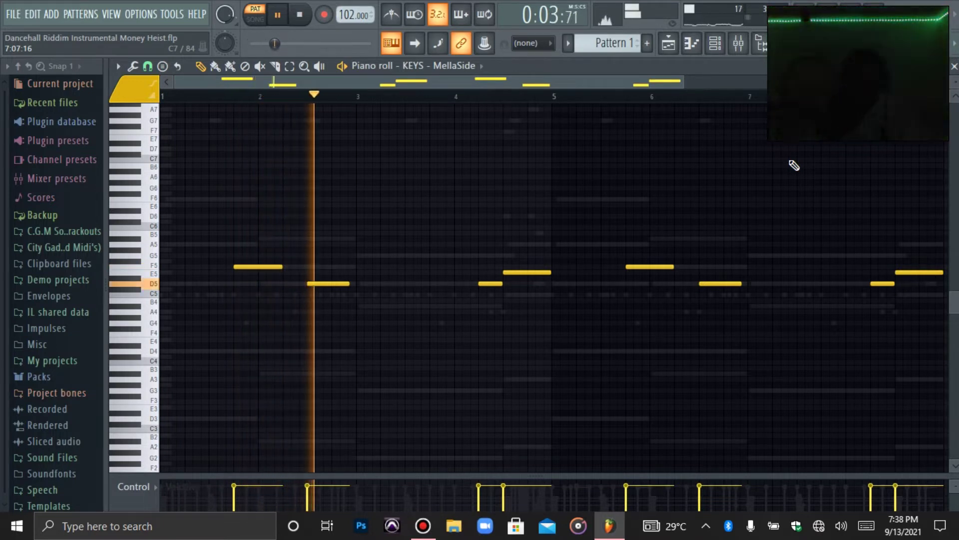
left_click_drag(742, 272, 725, 336)
left_click_drag(318, 266, 353, 307)
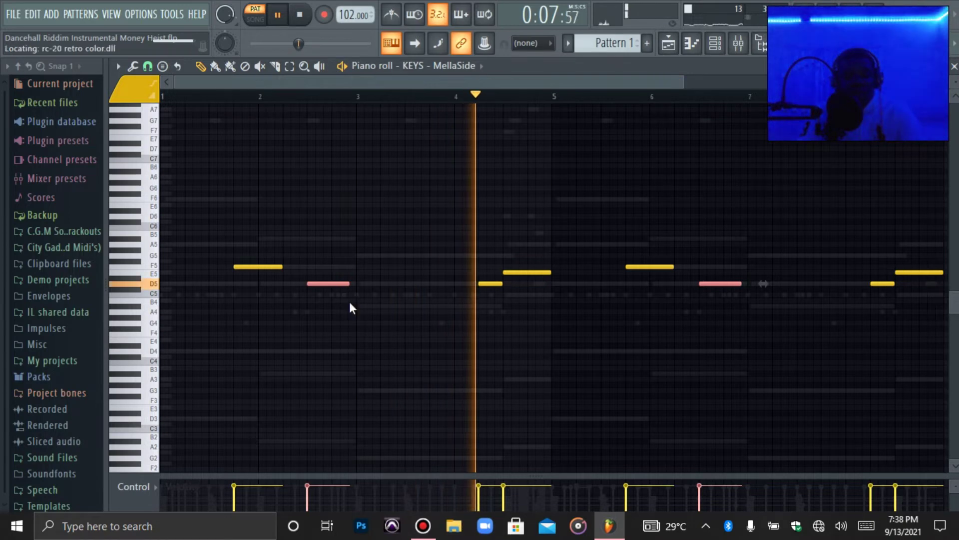
left_click(532, 324)
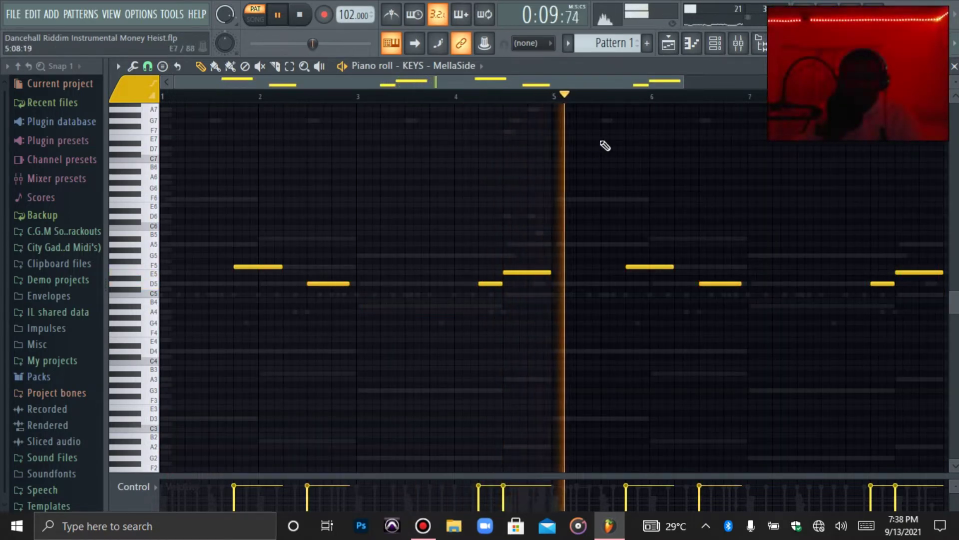
Lower the mixer Insert 2 volume to about 73% (-6.5 dB) while the pattern plays.
key("F9")
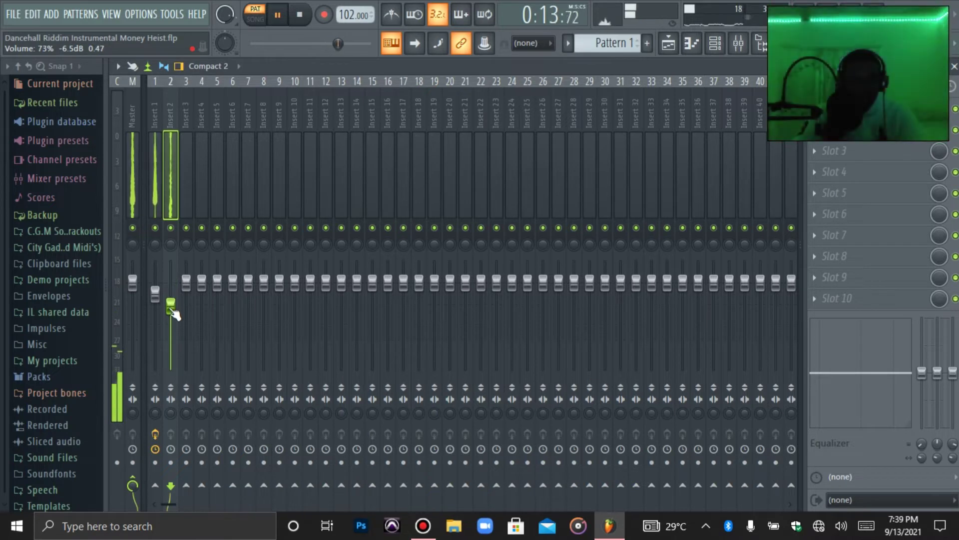
left_click(722, 48)
key("space")
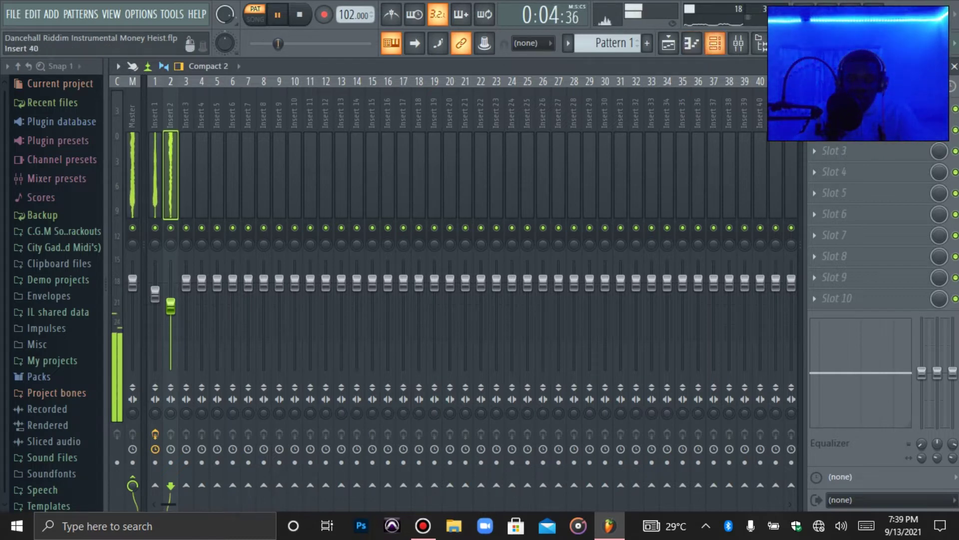
Load FabFilter Pro-Q 3 into slot 1 of mixer Insert 2 and bring its full equalizer display into view.
left_click(815, 109)
mouse_move(825, 127)
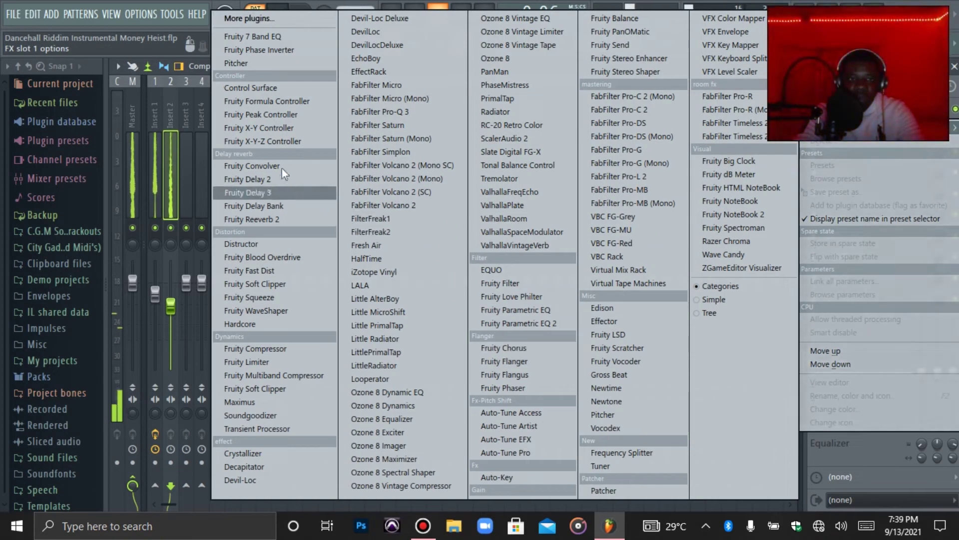
left_click(371, 113)
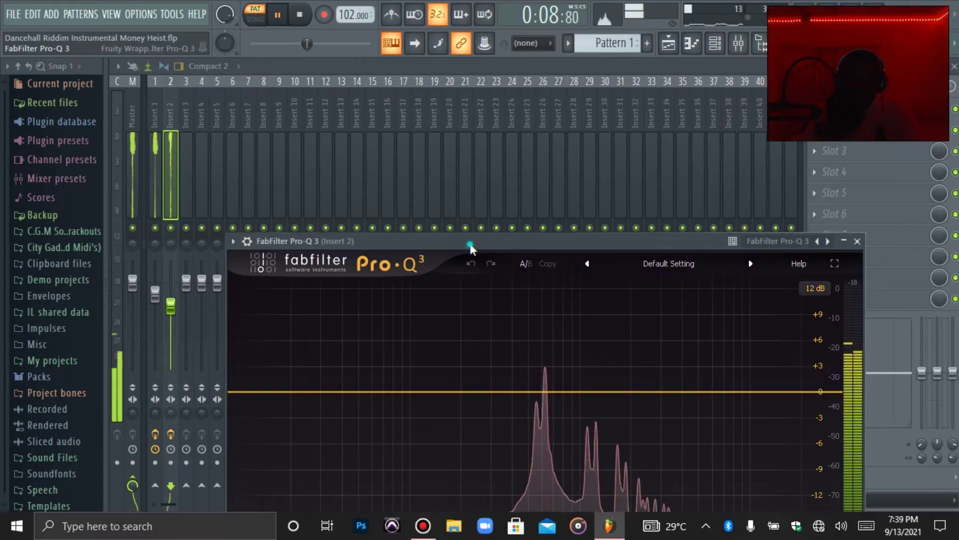
left_click_drag(471, 242, 457, 120)
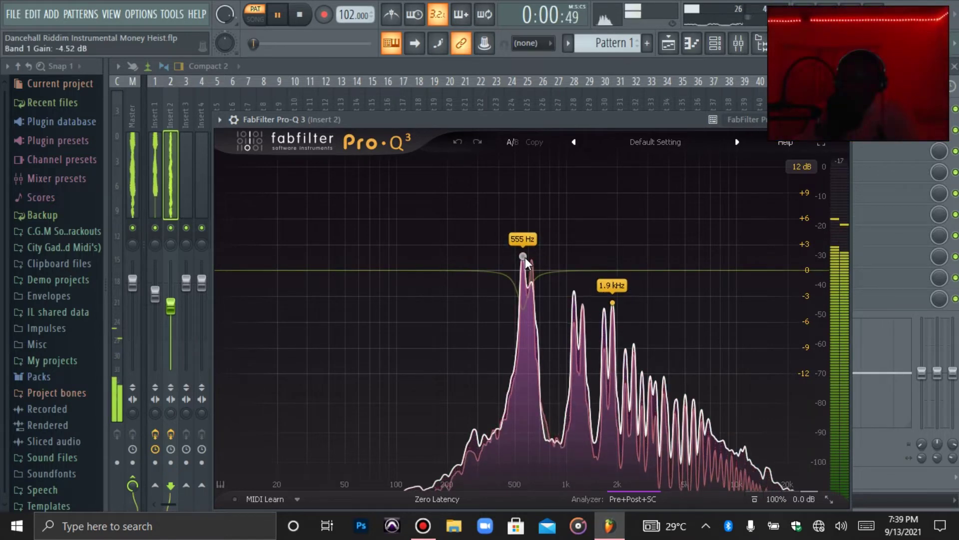
Add a narrow bell cut of -4.52 dB at 555.62 Hz with Q 8.017 on the Insert 2 equalizer.
left_click_drag(524, 255, 522, 309)
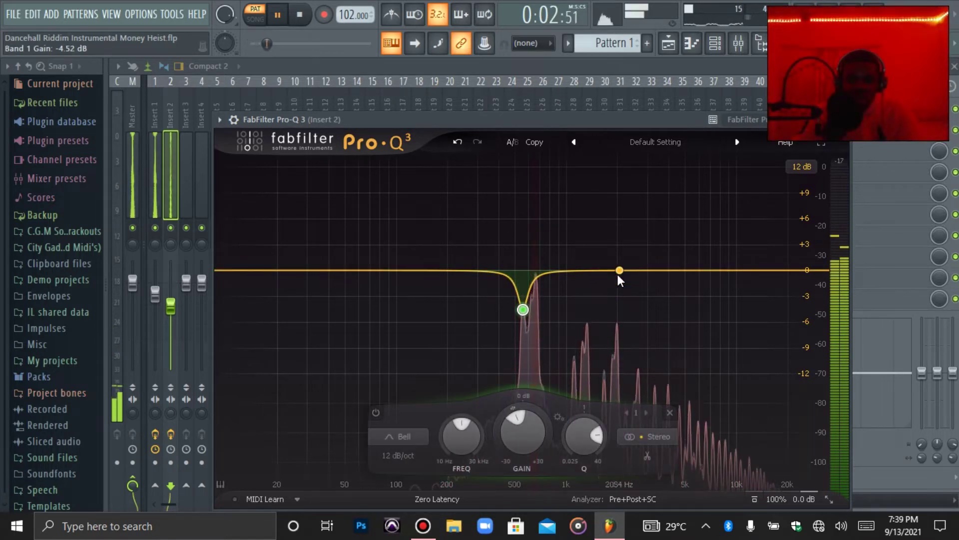
key("space")
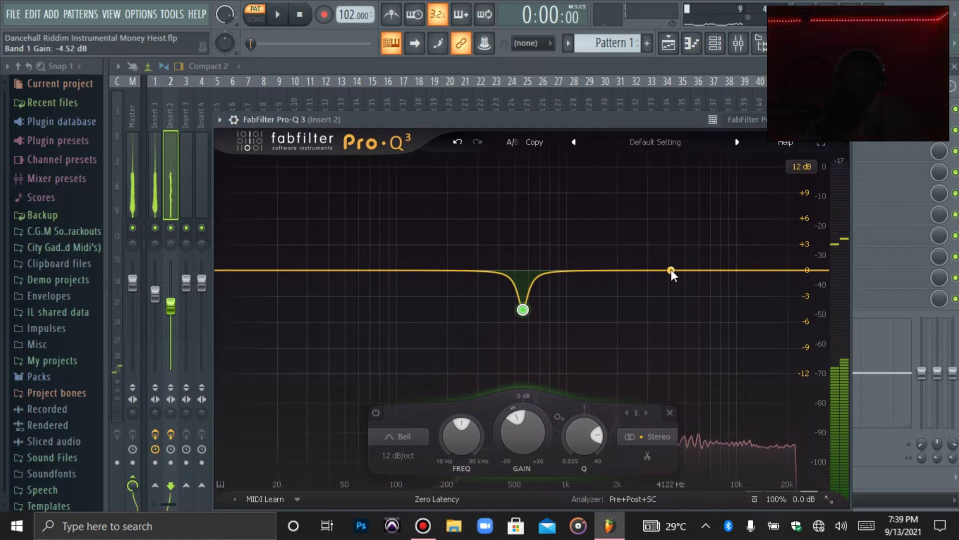
key("space")
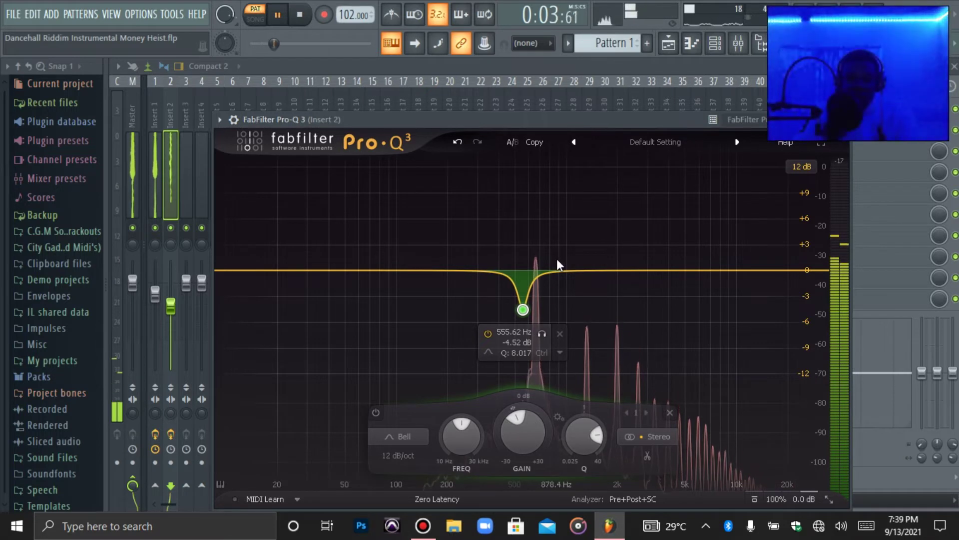
Add a second narrow bell cut of -3.10 dB at 1664.9 Hz with Q 9.995 and stop playback.
left_click(591, 338)
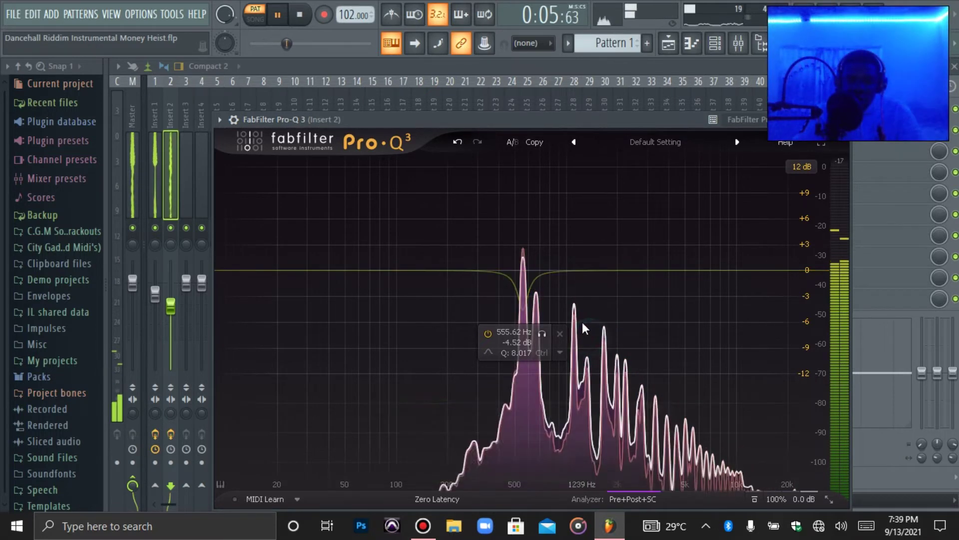
left_click_drag(603, 323, 606, 333)
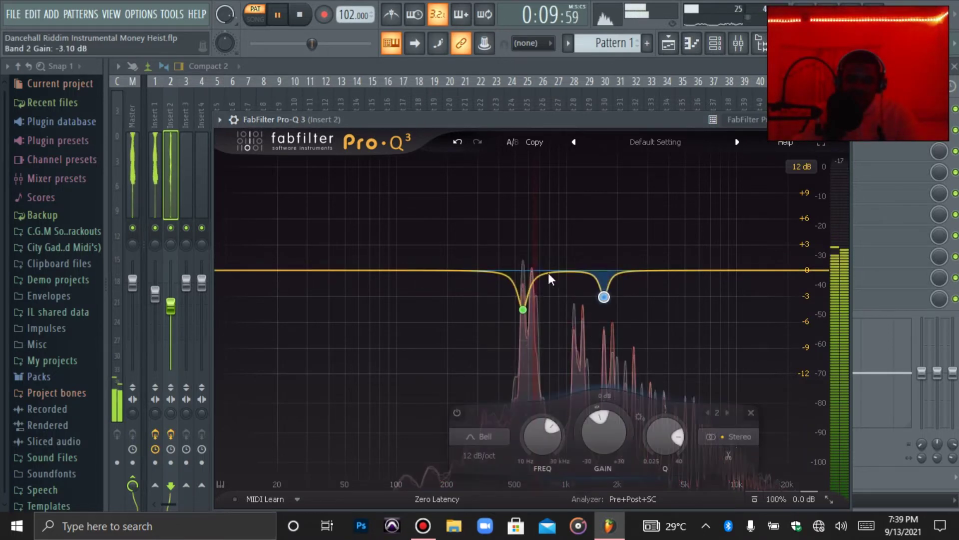
key("space")
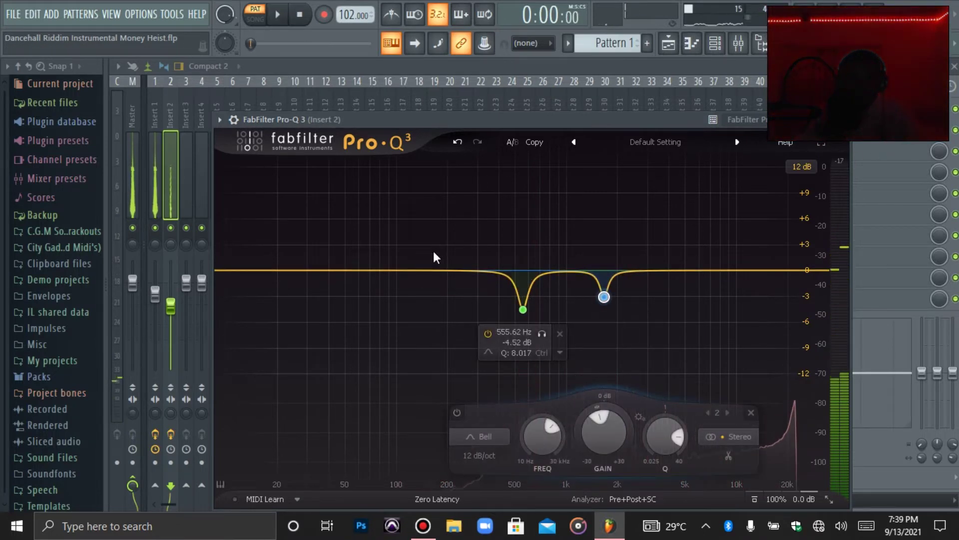
left_click_drag(394, 270, 399, 303)
right_click(399, 302)
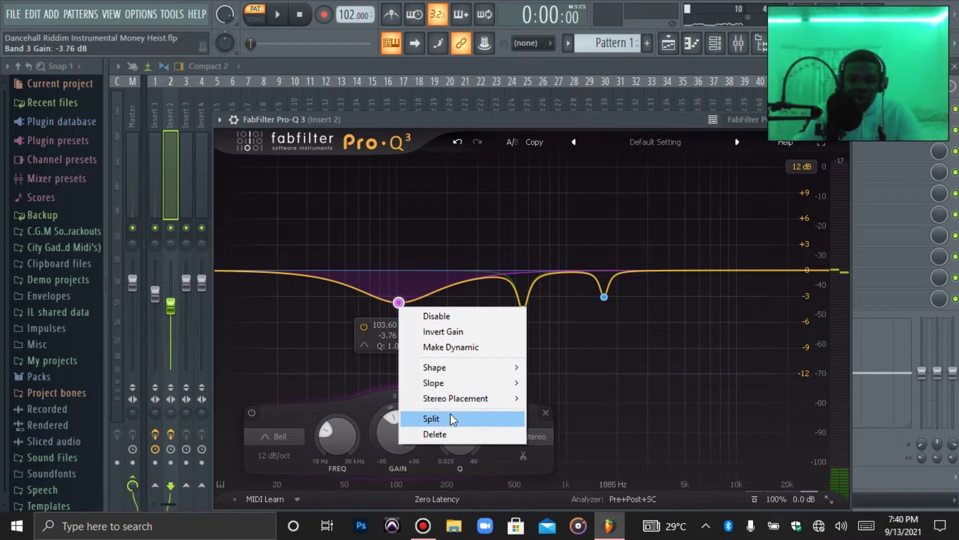
left_click(448, 432)
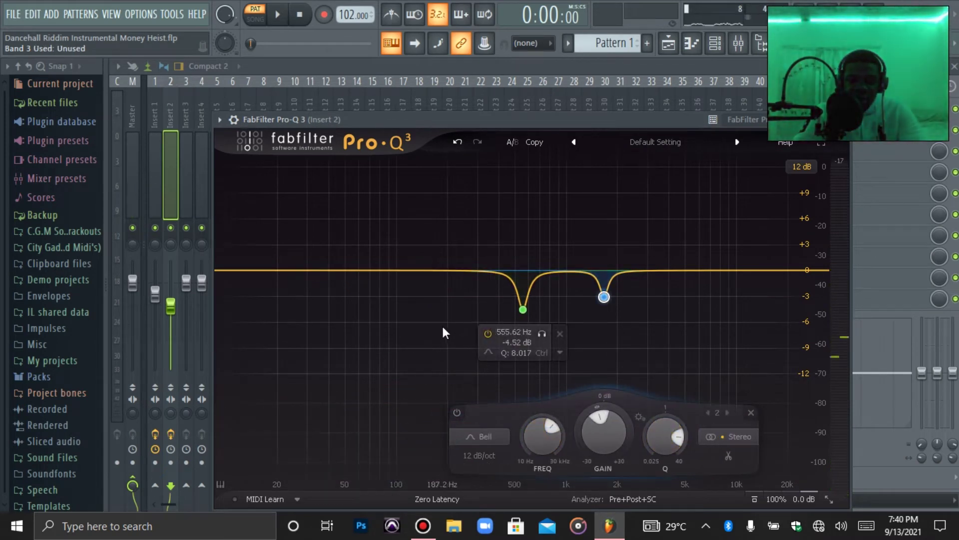
Play the pattern to check the equalized KEYS - MellaSide sound, stop playback and close the equalizer.
key("space")
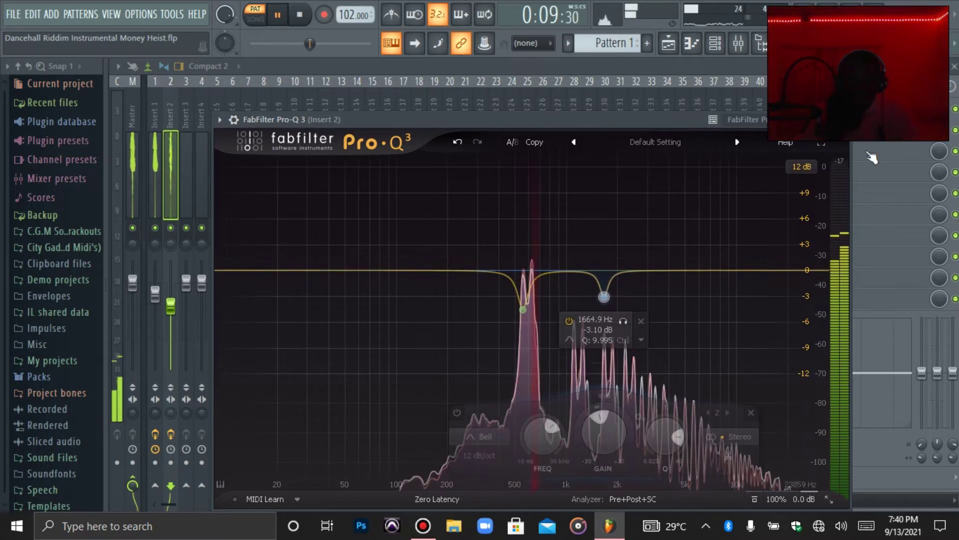
key("space")
left_click(856, 109)
left_click(825, 131)
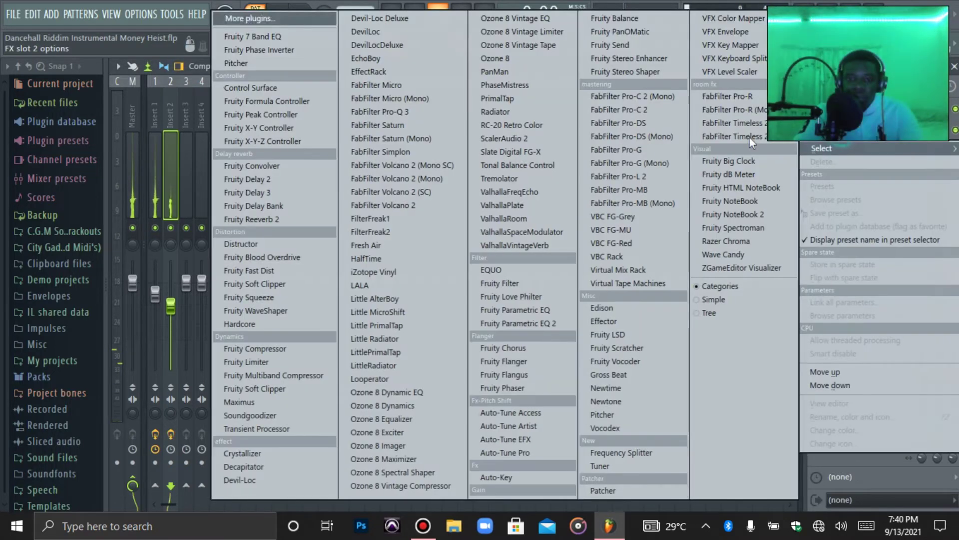
key("Escape")
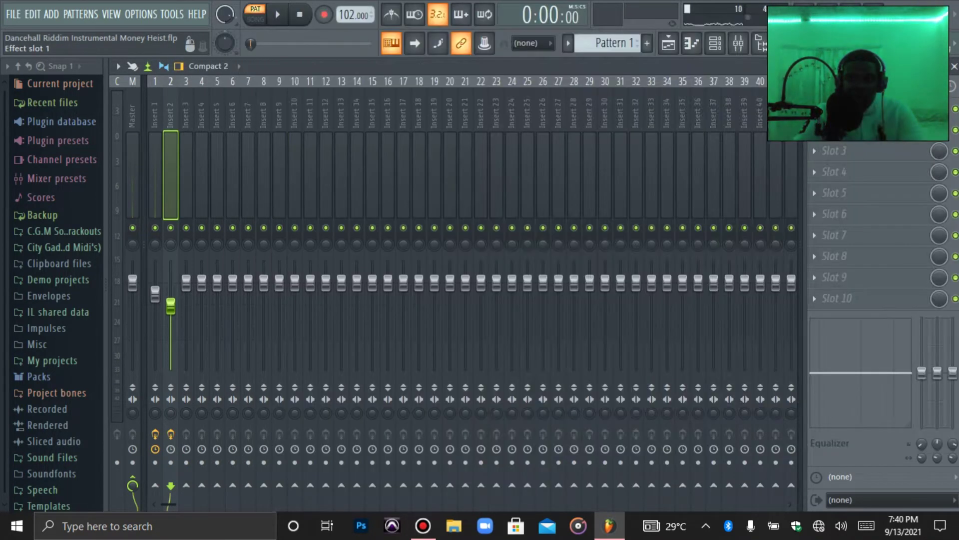
Load Fruity Phaser into slot 2 of mixer Insert 2, close its window and slightly raise the Insert 2 fader during playback.
left_click(715, 44)
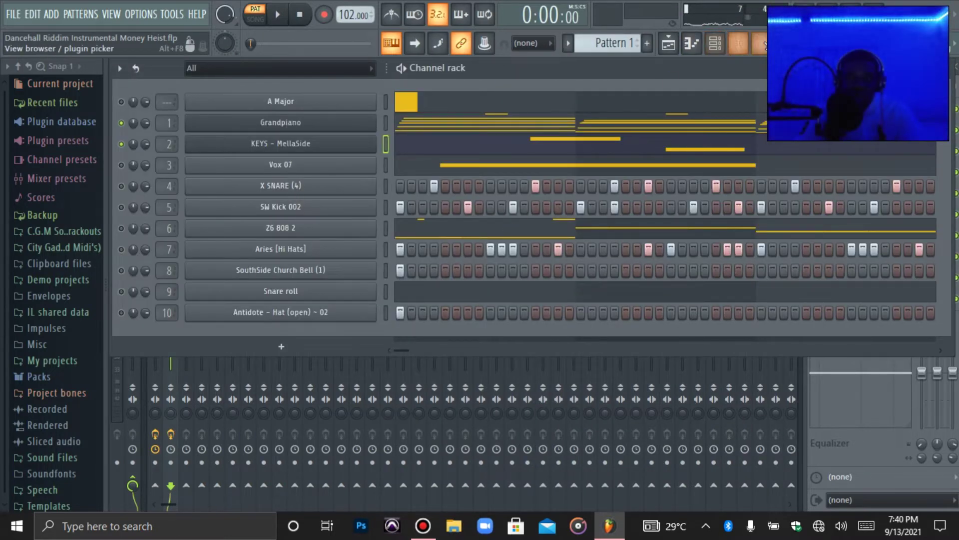
left_click(738, 44)
left_click(821, 131)
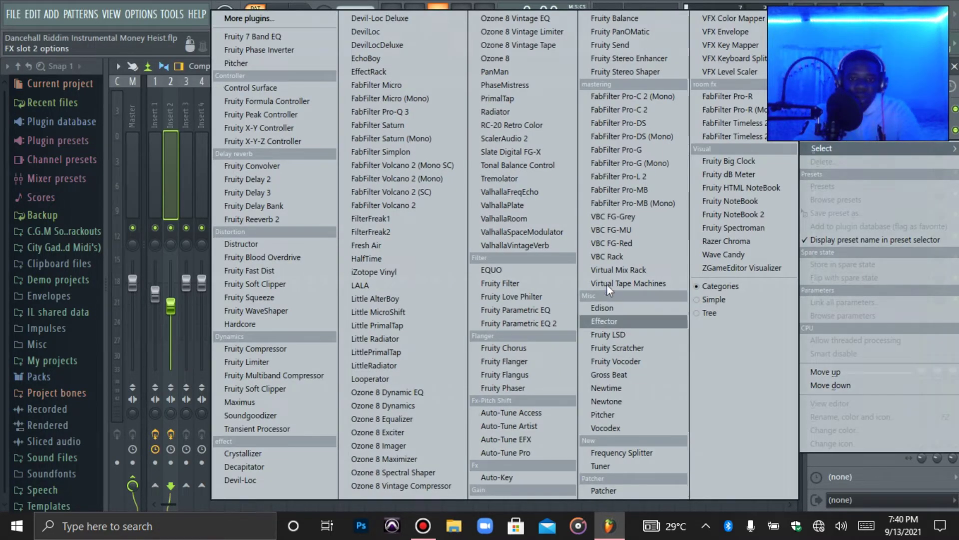
left_click(516, 388)
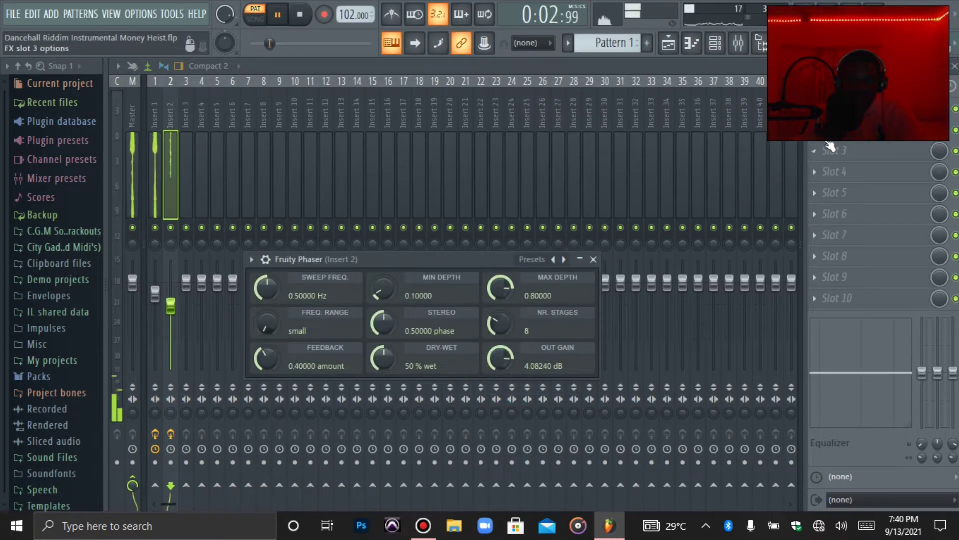
left_click(849, 129)
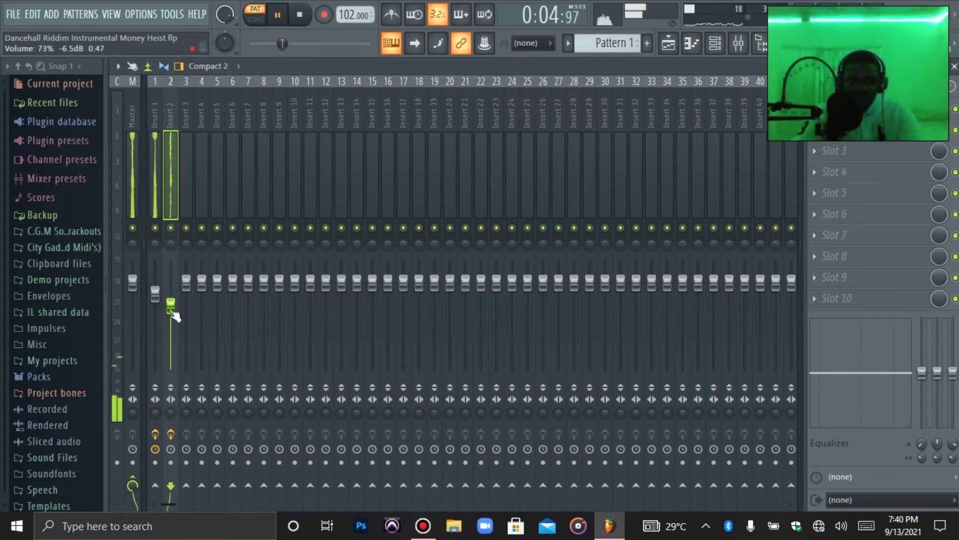
scroll(174, 310, "up", 2)
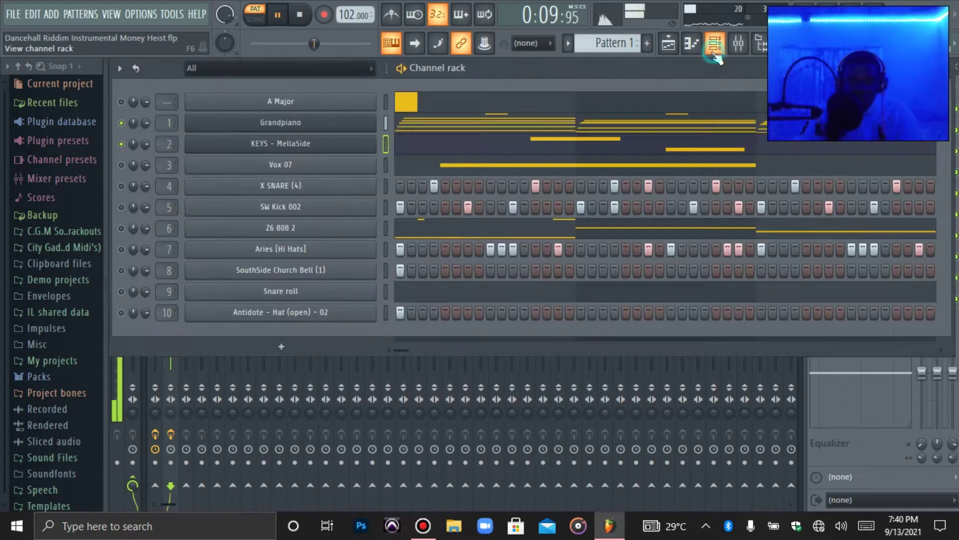
Stop playback, unmute the Vox 07 channel and play the pattern with it included.
left_click(715, 43)
key("space")
left_click(121, 165)
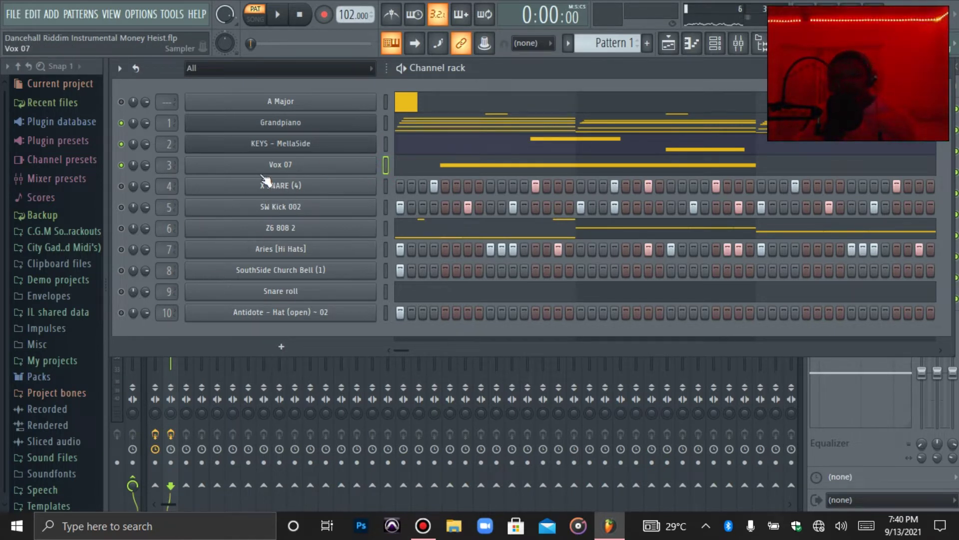
key("space")
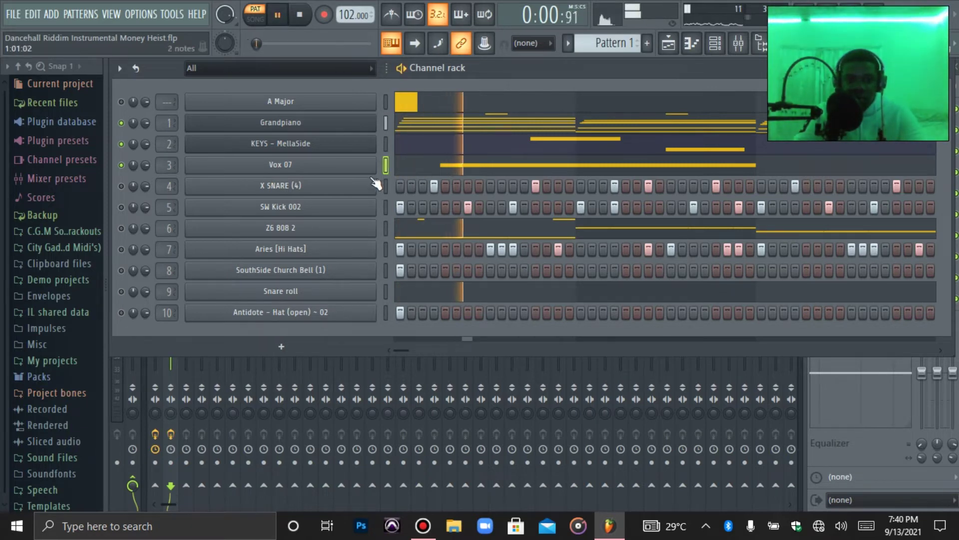
Lower the Insert 3 fader for Vox 07 to 86% (-3.2 dB) while the pattern plays.
left_click(740, 46)
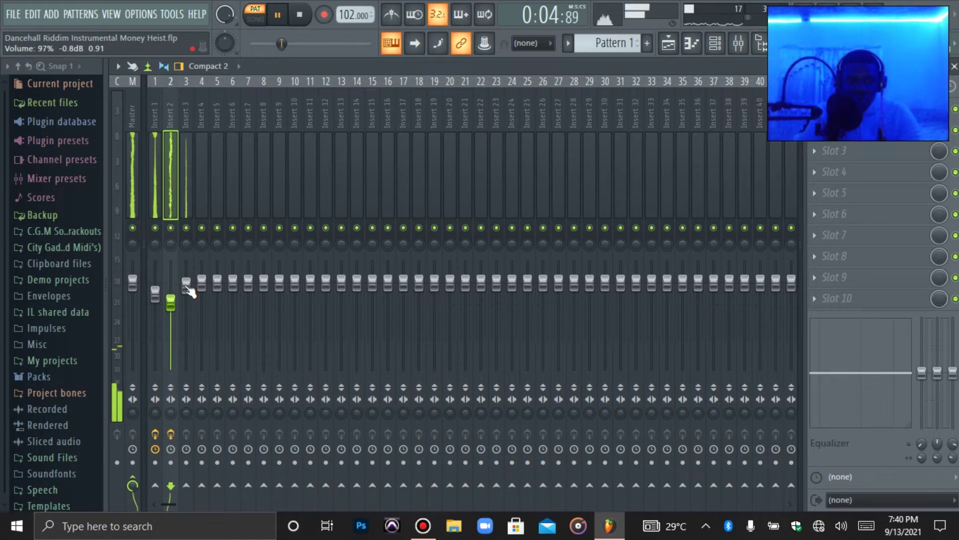
scroll(186, 288, "down", 2)
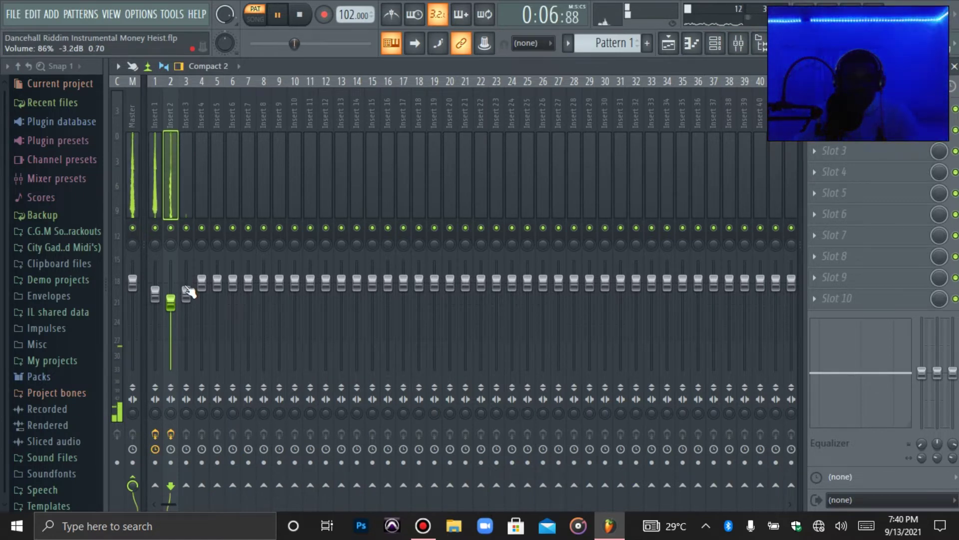
left_click(718, 45)
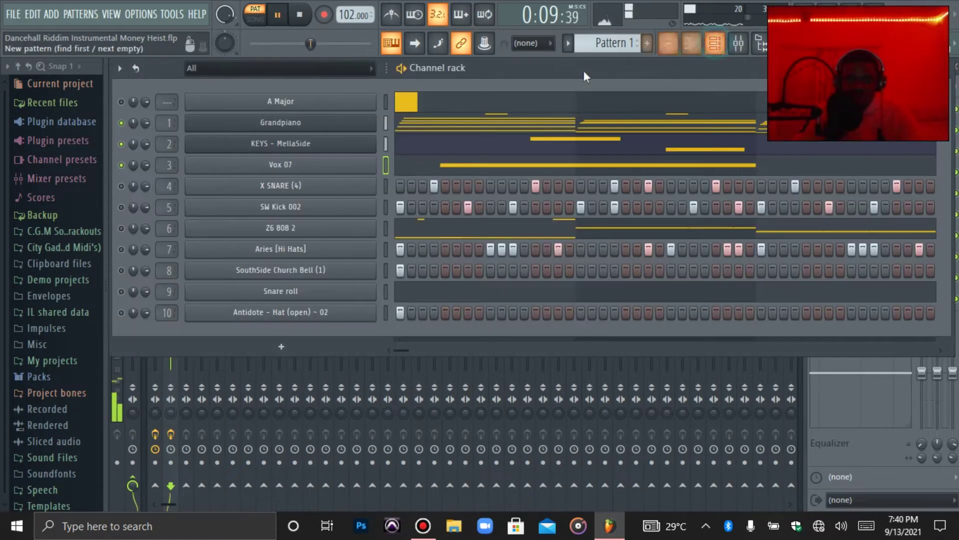
left_click(738, 46)
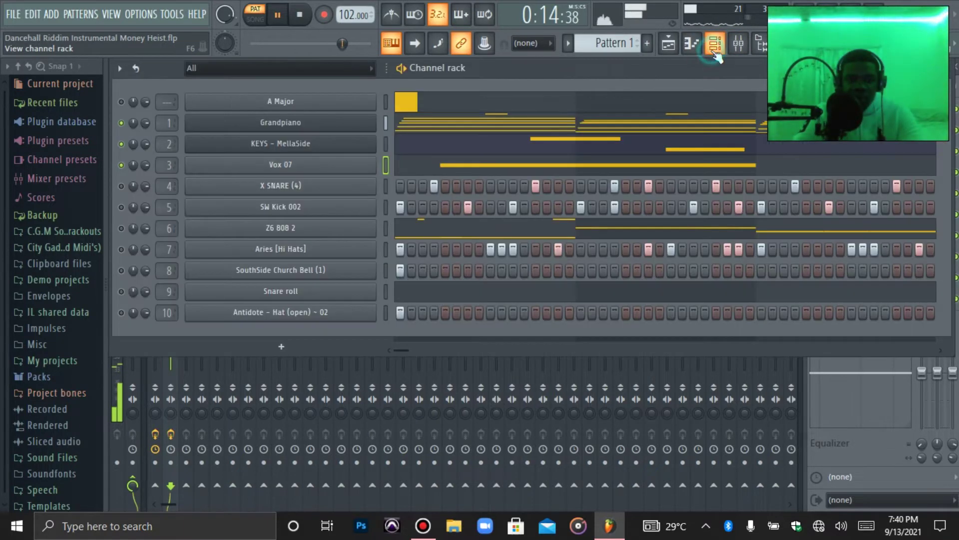
Unmute the X SNARE (4) channel and select its mixer track, Insert 4.
left_click(715, 44)
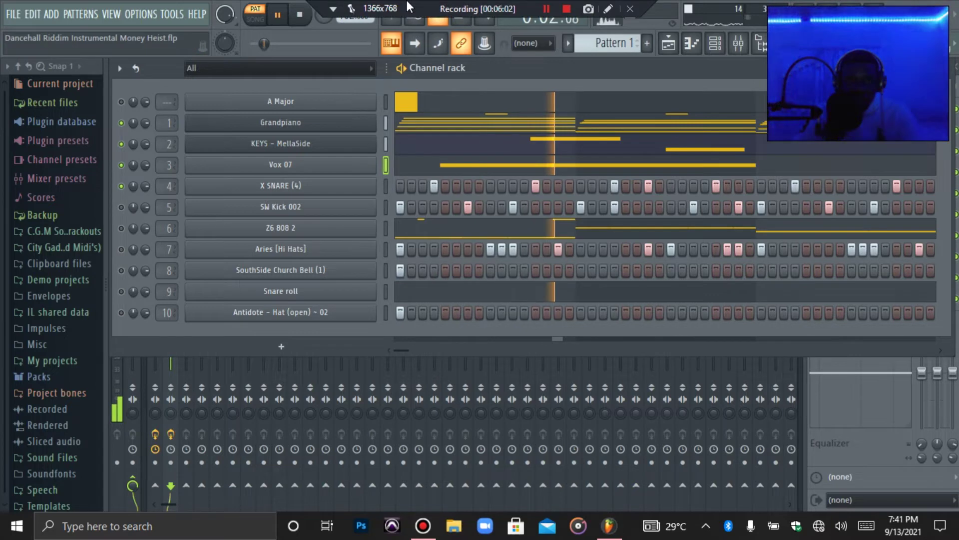
left_click(736, 46)
left_click(199, 203)
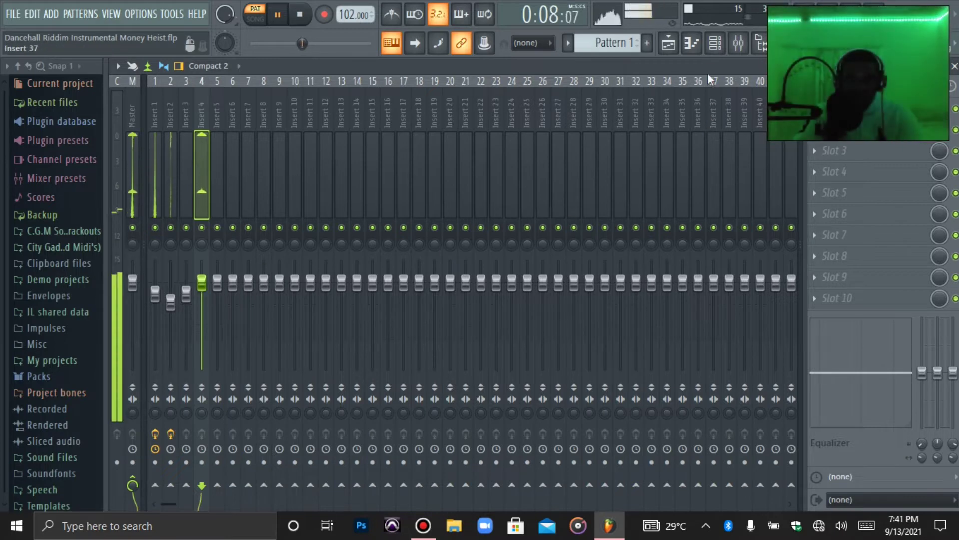
Stop playback and show the X SNARE (4) notes in the piano roll.
key("F7")
key("space")
left_click(419, 65)
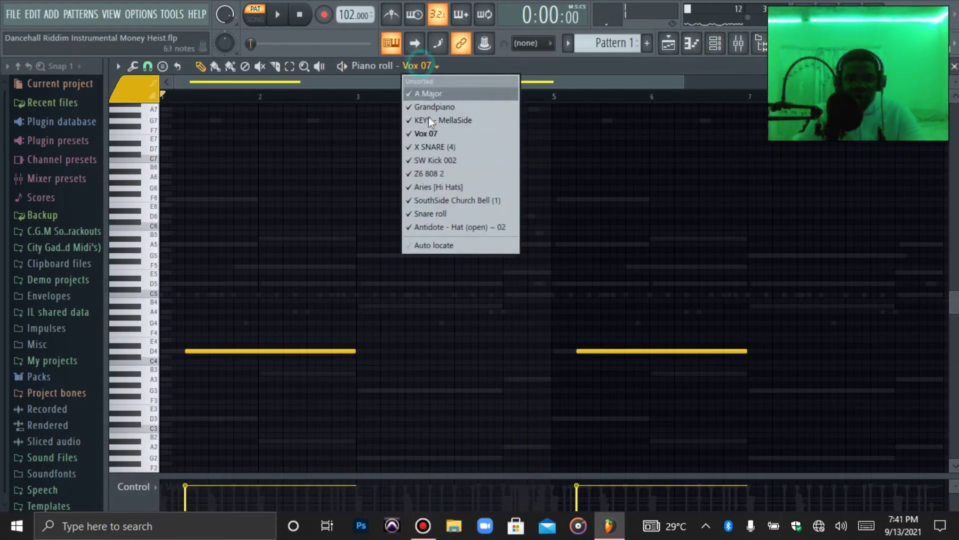
left_click(434, 146)
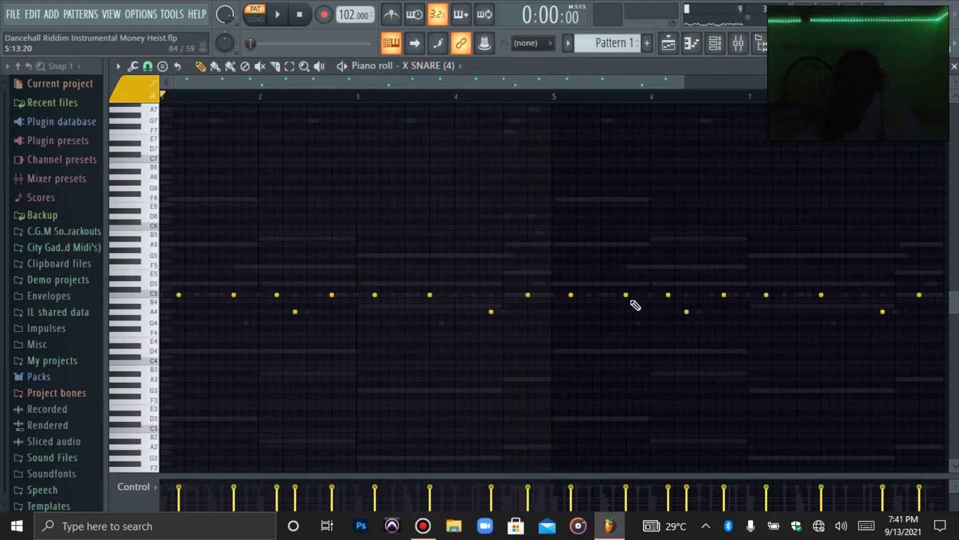
Select the four A4 snare notes, try lowering them three semitones and play the pattern.
left_click_drag(299, 327, 321, 325)
right_click(319, 324)
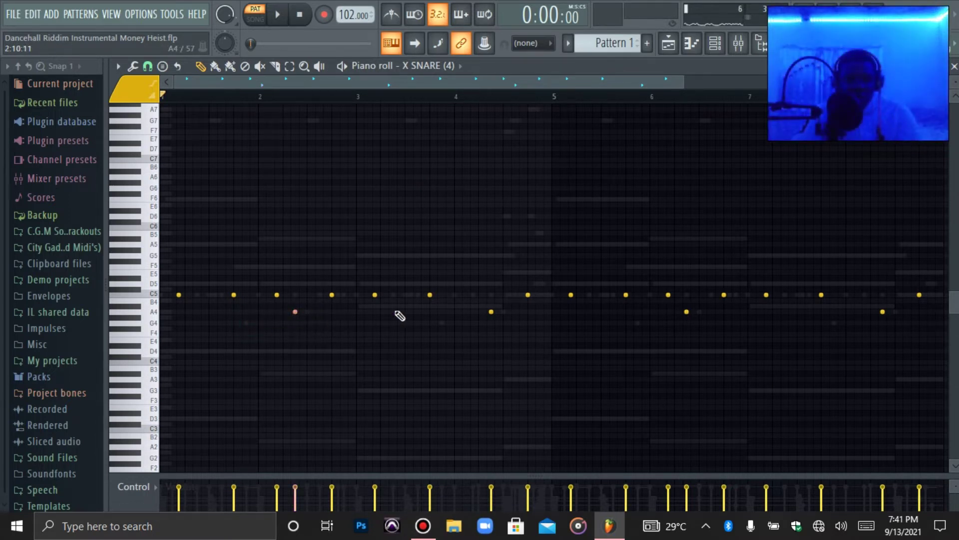
left_click(491, 312)
left_click(686, 312)
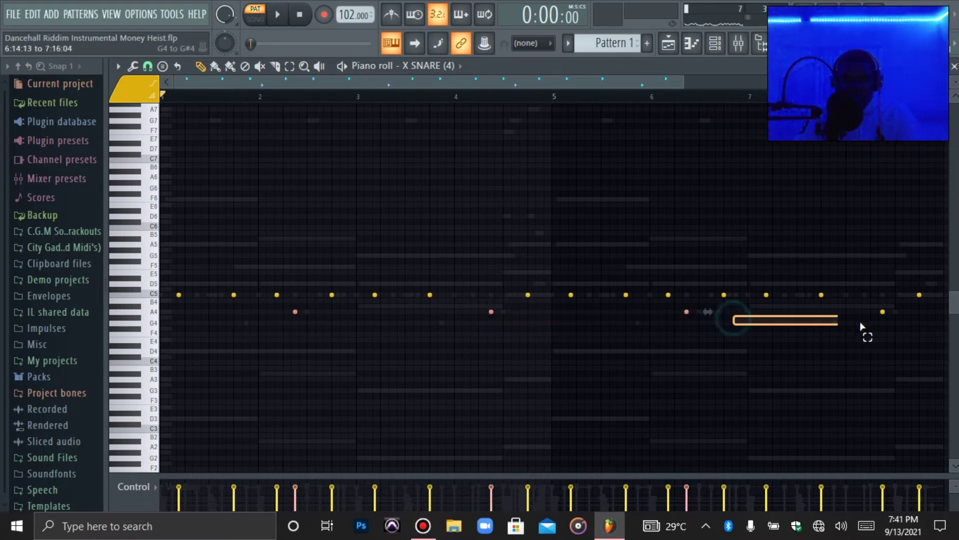
left_click(907, 309)
left_click_drag(907, 310, 507, 363)
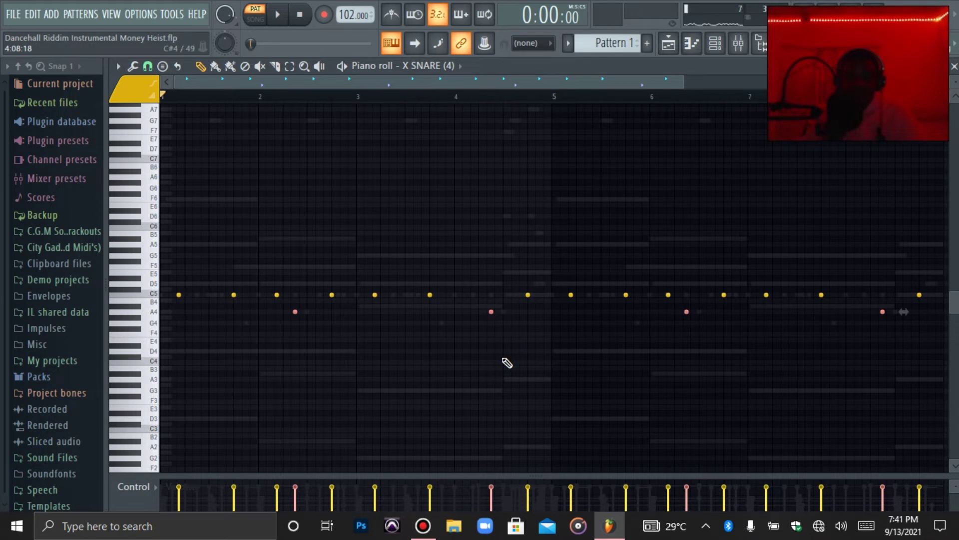
key("shift+Down")
key("space")
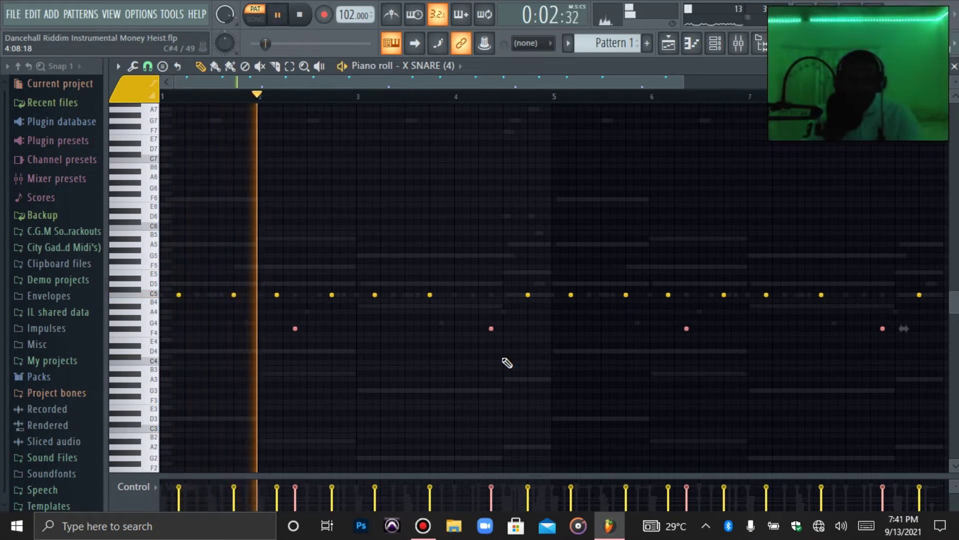
key("space")
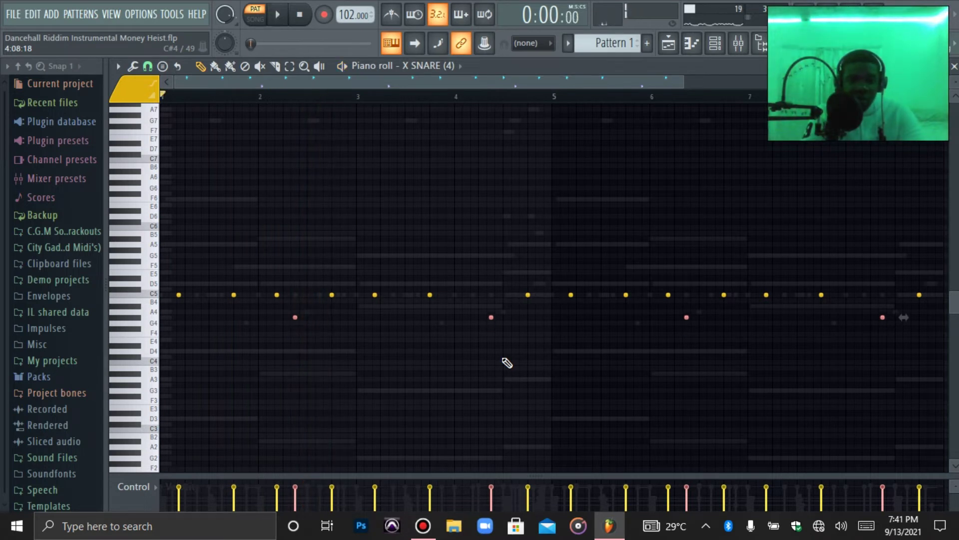
Raise the four shifted snare notes back to A4, check them in playback and deselect them.
key("shift+Up")
key("shift+Up")
key("shift+Up")
key("space")
key("space")
key("ctrl+d")
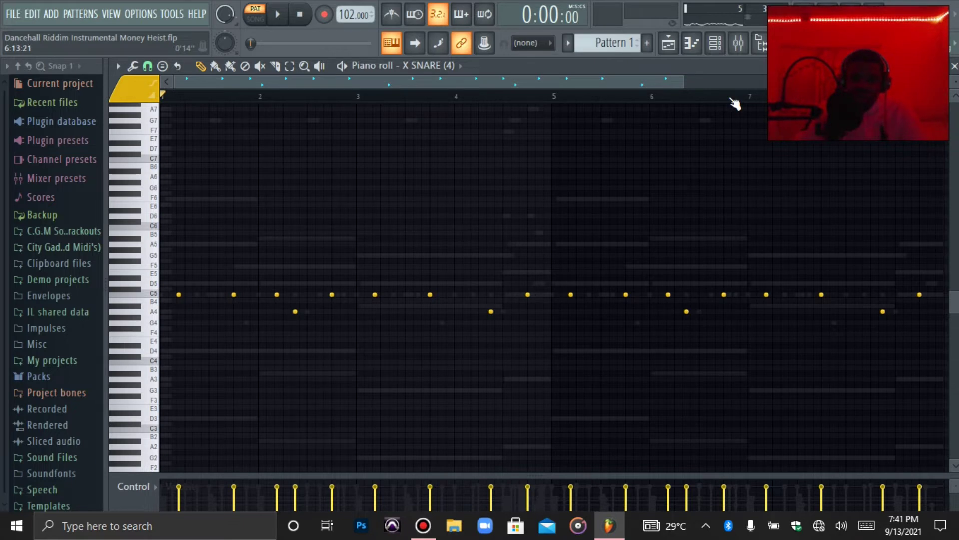
Lower the Insert 4 snare fader to about the same height as Insert 3 and play the pattern.
left_click(745, 46)
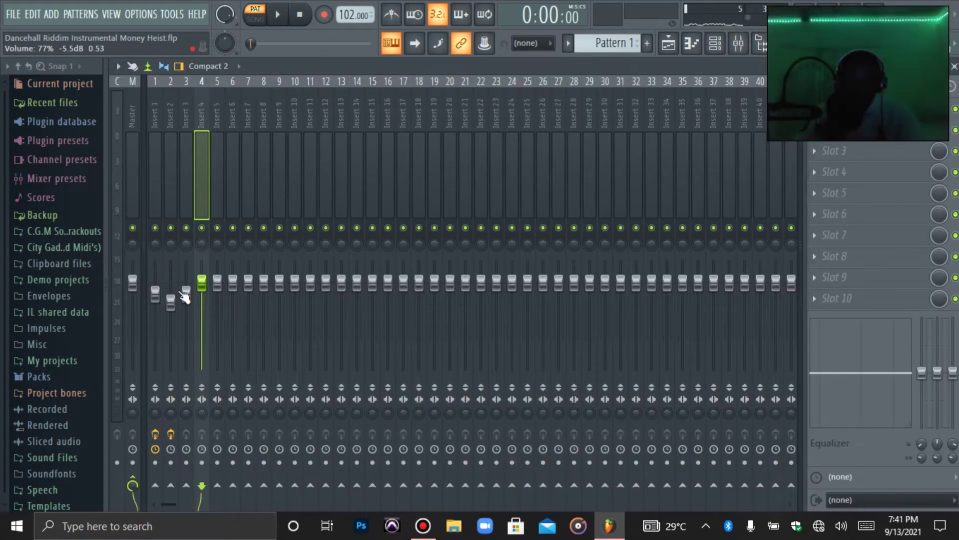
left_click_drag(204, 288, 207, 304)
key("space")
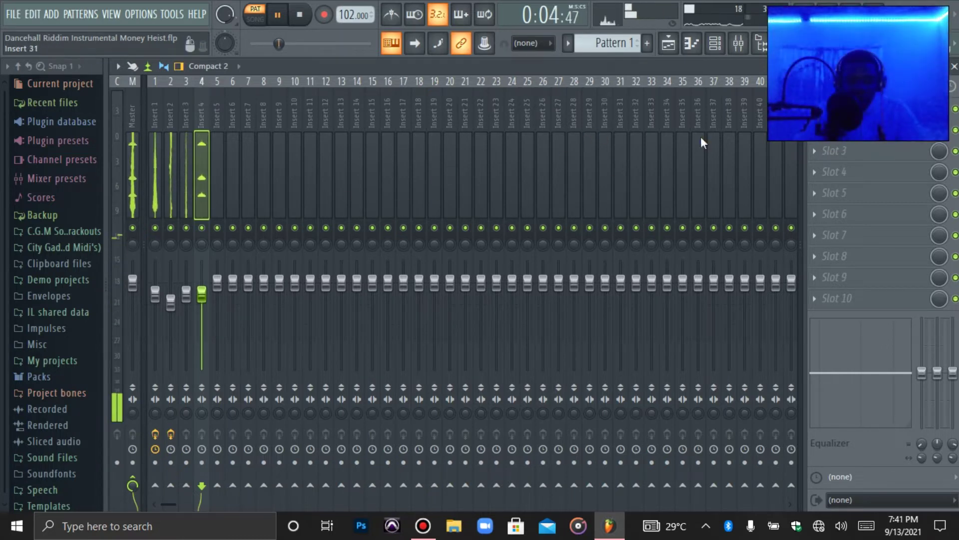
Unmute the SW Kick 002 channel and set its Insert 5 fader to 86% (-3.2 dB) during playback.
left_click(722, 46)
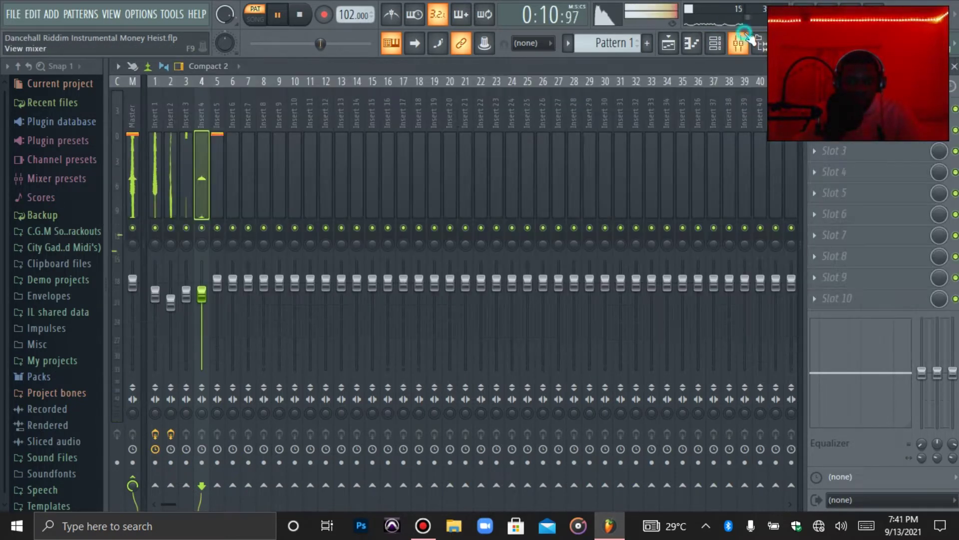
left_click(740, 43)
scroll(221, 282, "down", 3)
scroll(222, 281, "up", 4)
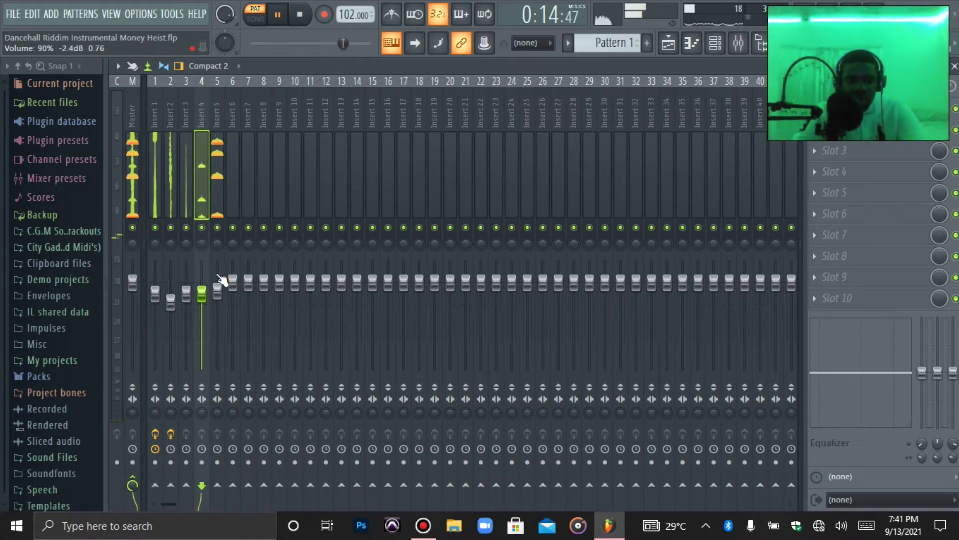
scroll(222, 281, "down", 2)
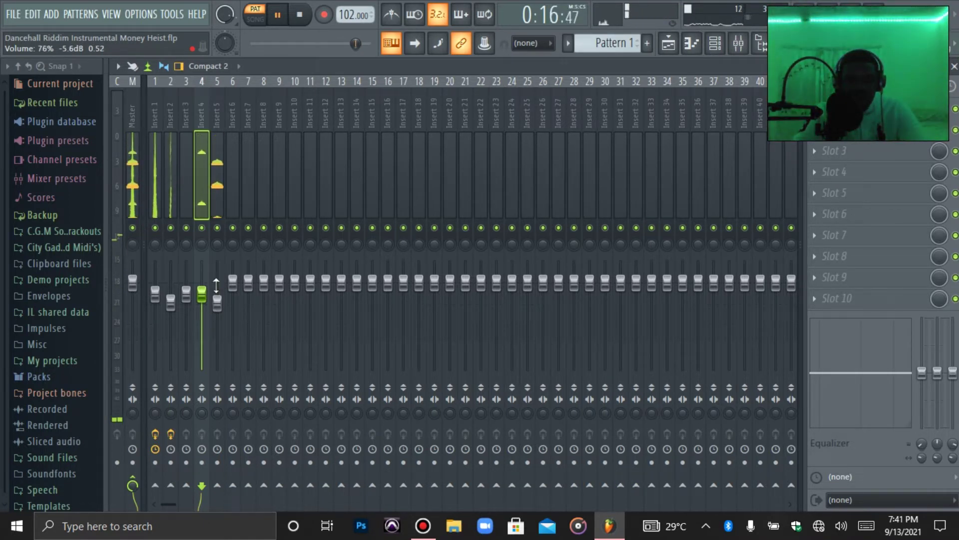
scroll(222, 310, "up", 2)
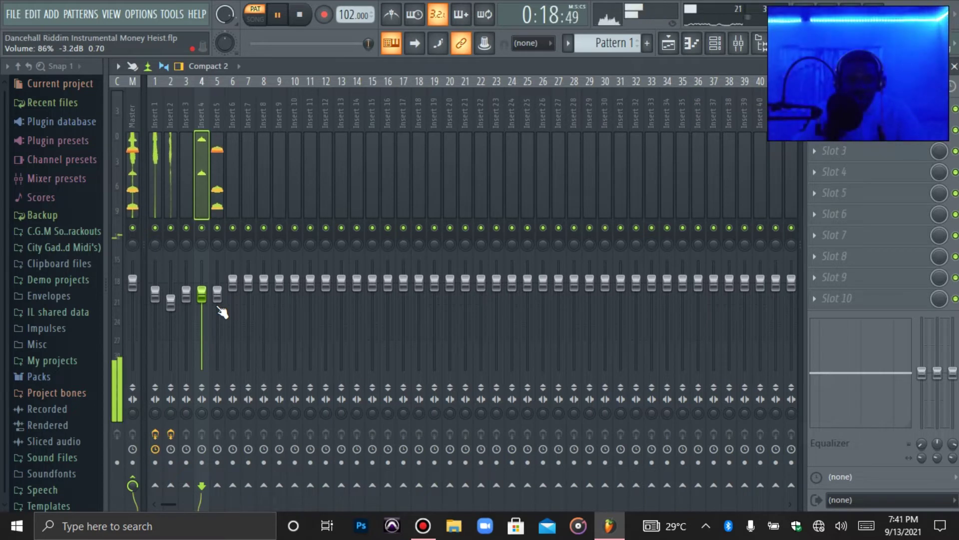
Unmute the Z6 808 2 channel and restart pattern playback to hear the bass.
left_click(715, 44)
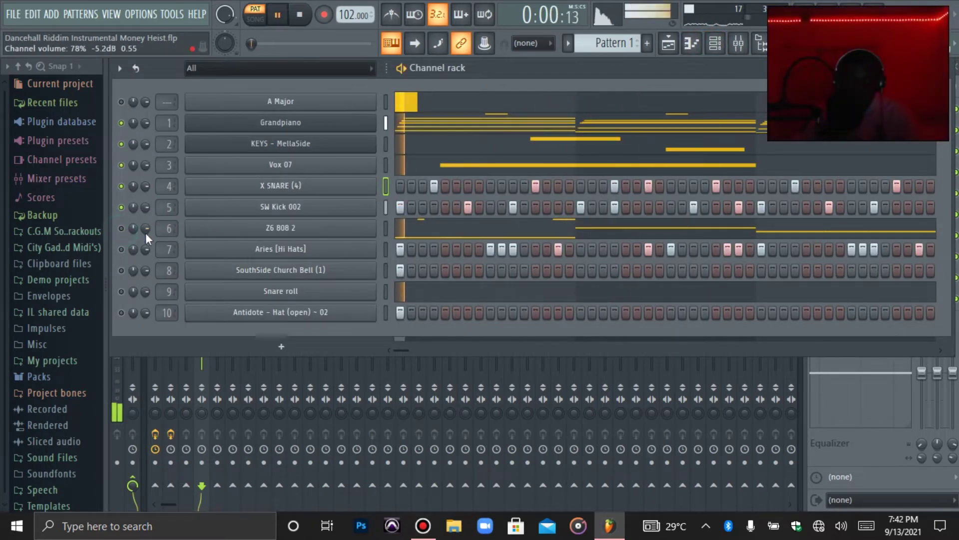
key("space")
key("space")
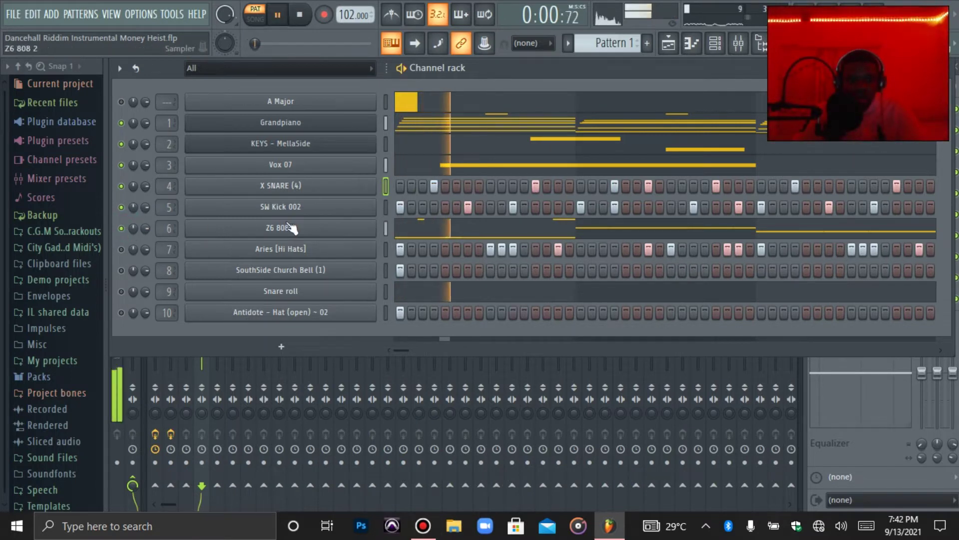
Open the Z6 808 2 part in the piano roll, examine its bass notes and play the pattern.
left_click(389, 223)
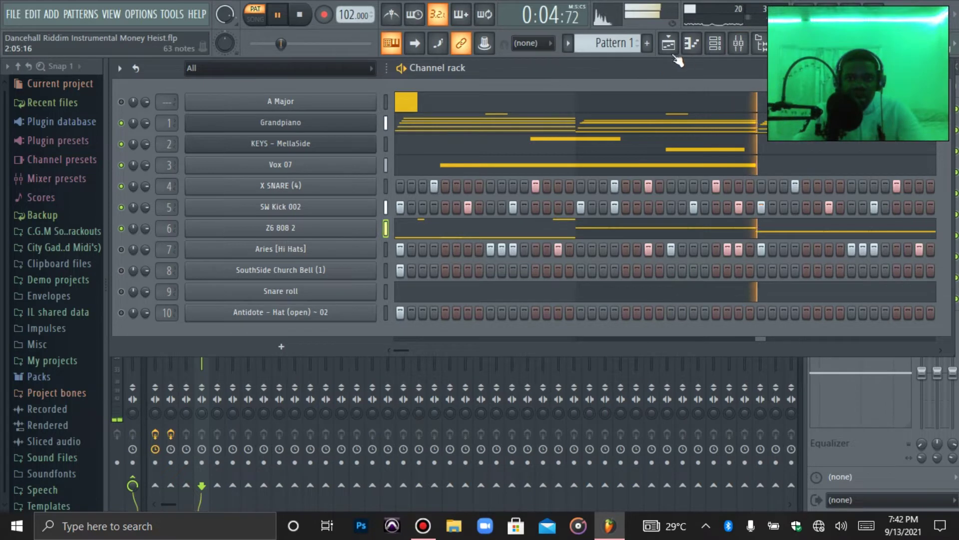
left_click(699, 49)
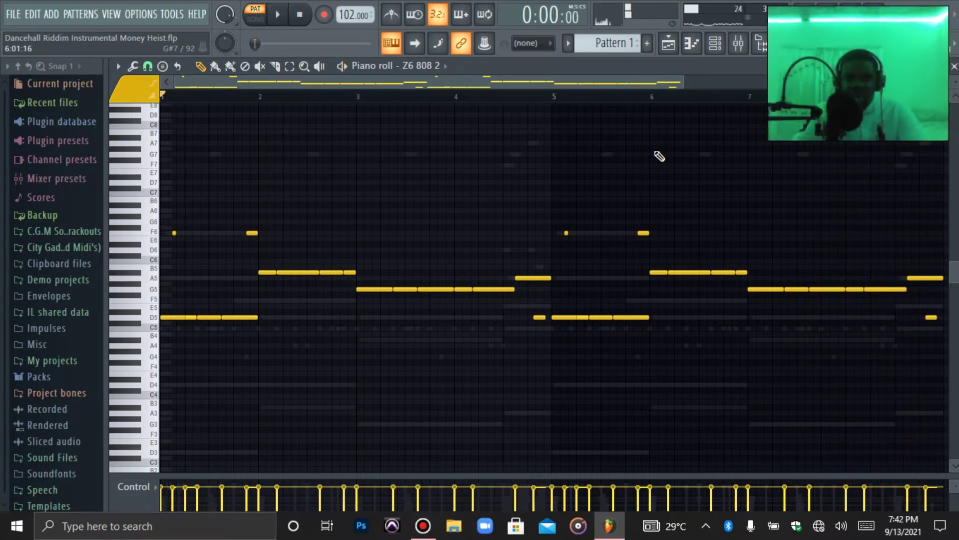
key("space")
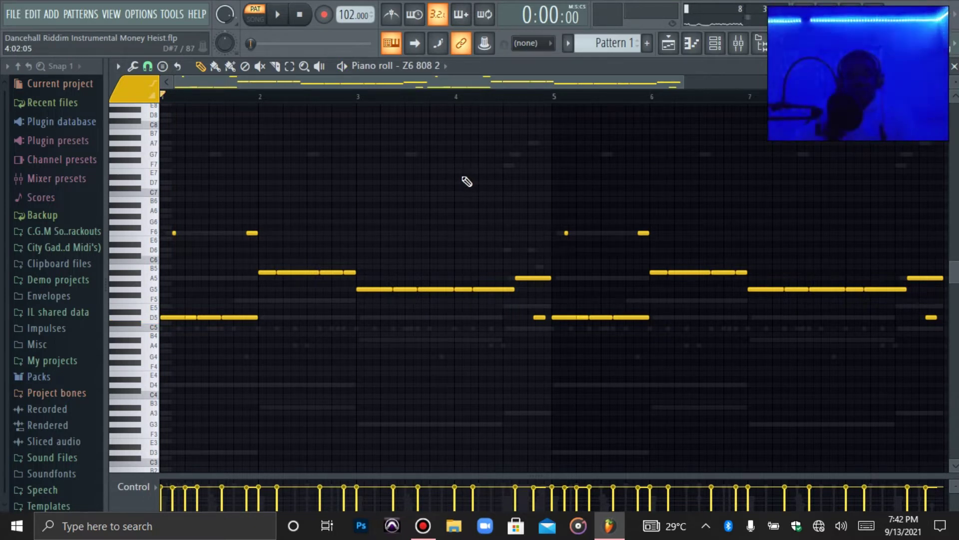
scroll(450, 308, "down", 5)
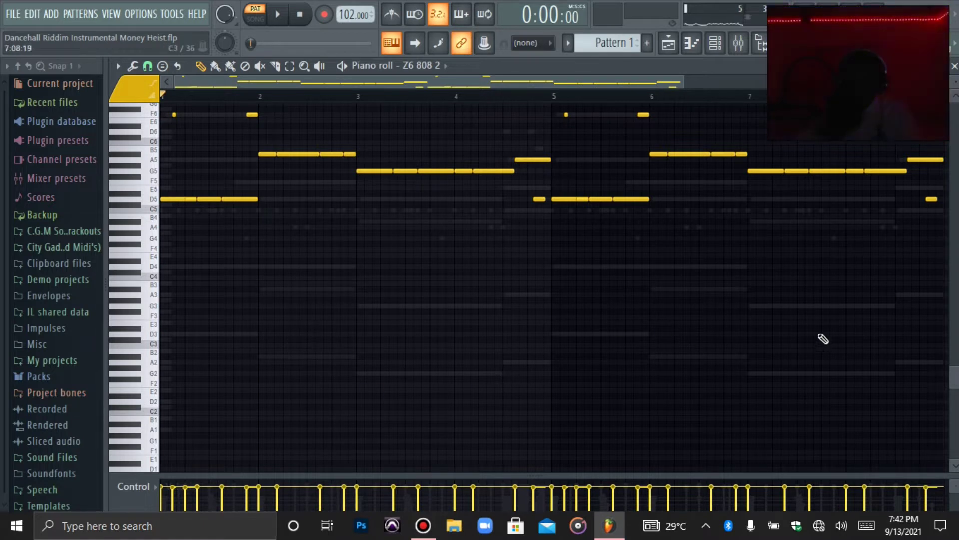
scroll(539, 295, "up", 3)
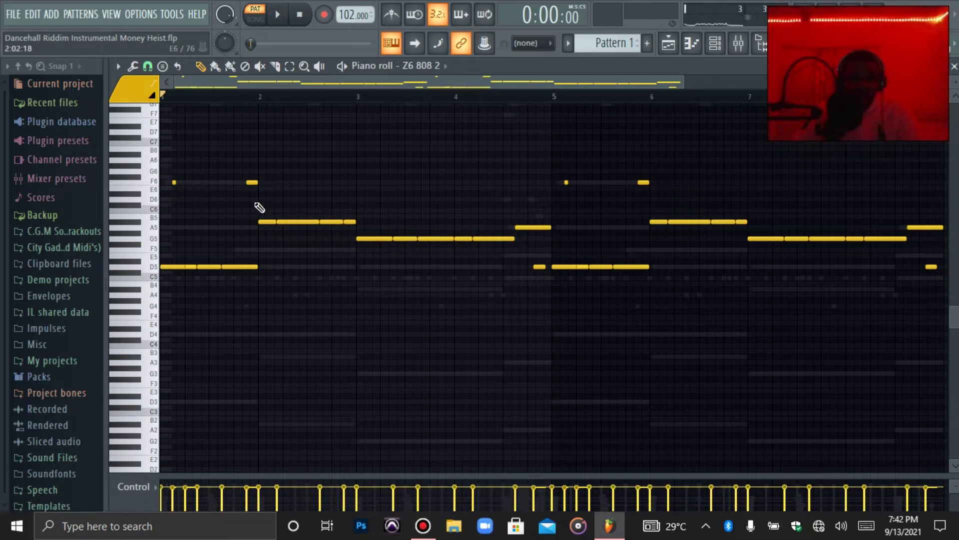
key("space")
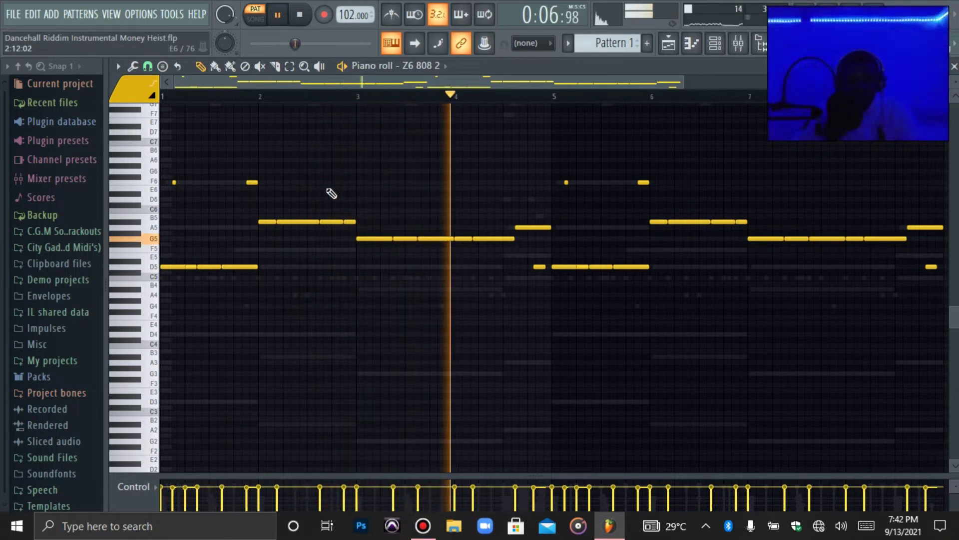
Play the pattern with the mixer showing and lower the Insert 6 808 fader to about the height of Insert 2.
key("space")
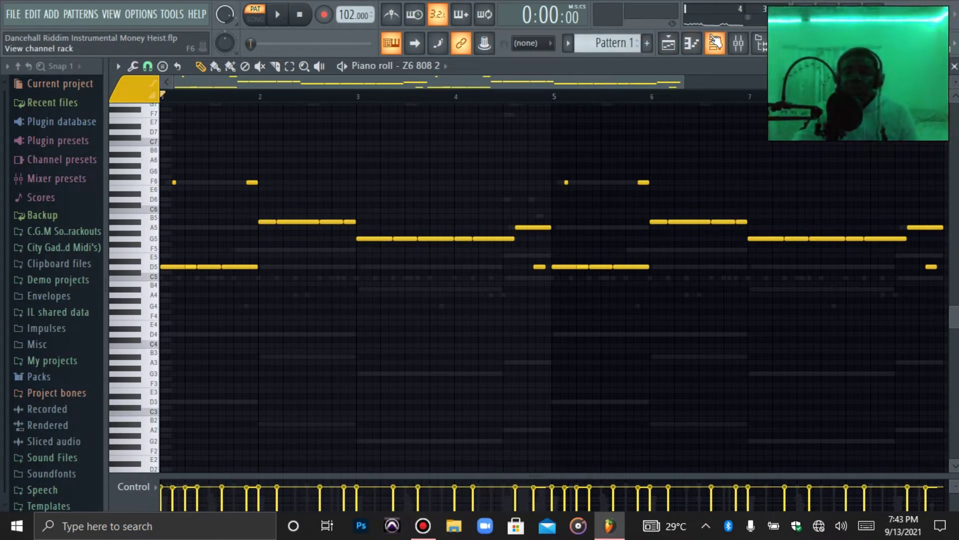
left_click(738, 44)
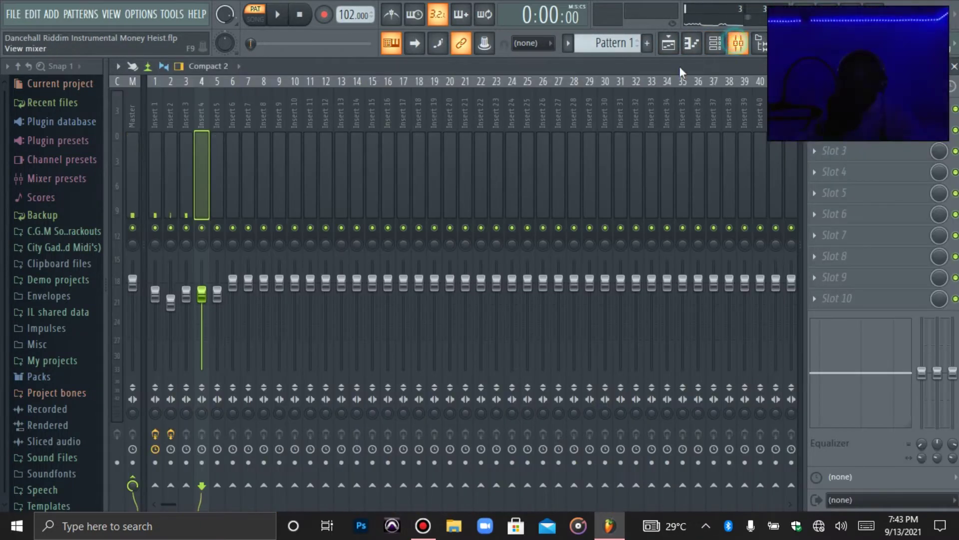
key("space")
scroll(242, 297, "down", 5)
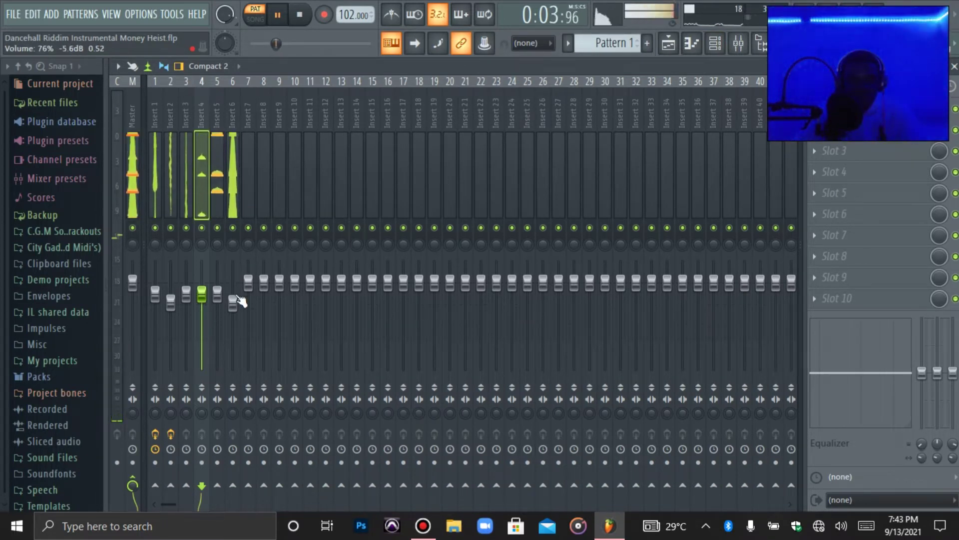
scroll(242, 305, "up", 2)
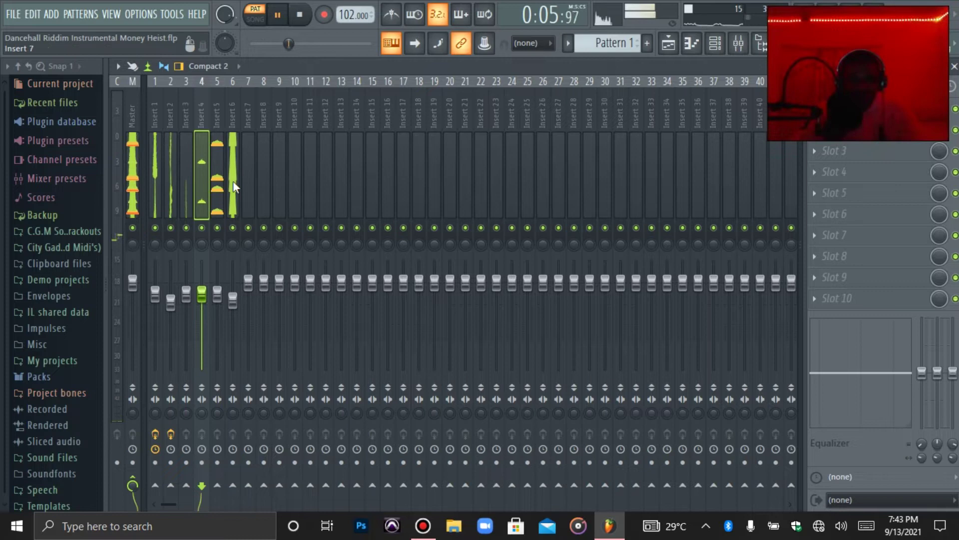
Load Fruity Parametric EQ 2 into the first effect slot of Insert 6.
left_click(231, 210)
left_click(814, 109)
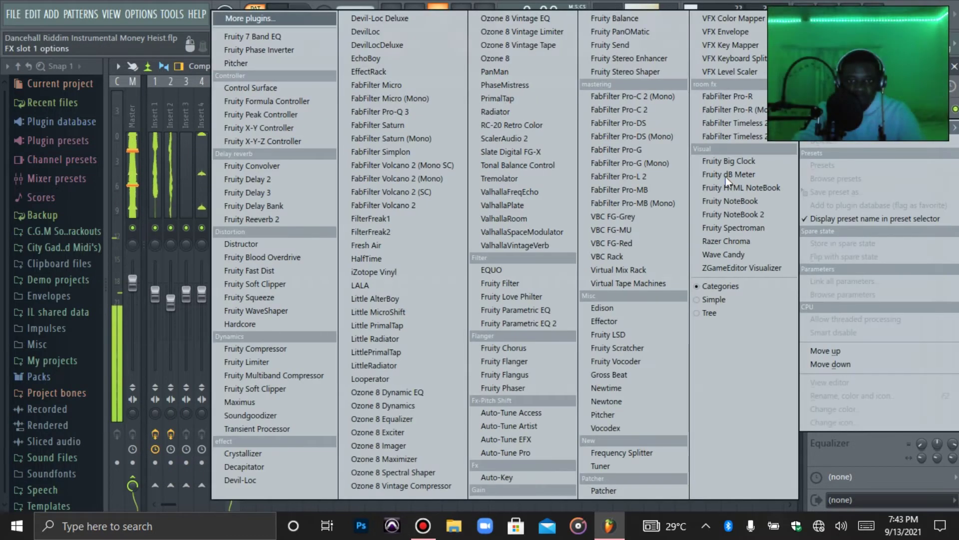
left_click(523, 322)
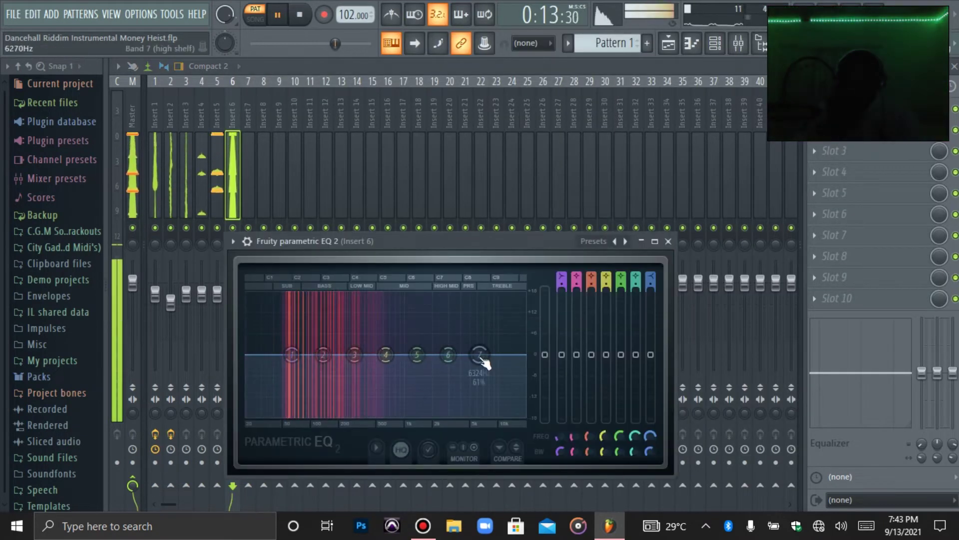
Try a slight cut with the 808 EQ's band 7 high shelf, flip to the spare state and restart playback.
left_click_drag(480, 356, 481, 361)
left_click(425, 452)
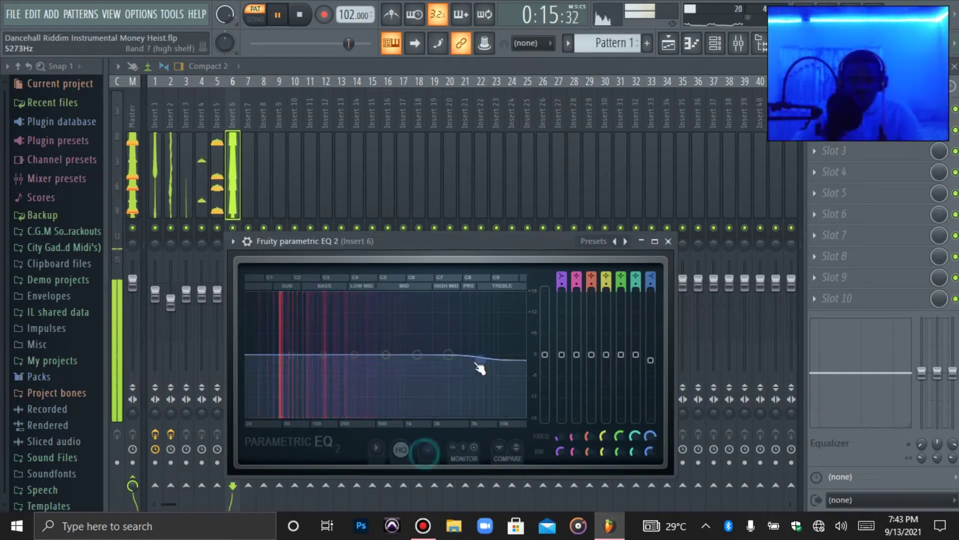
left_click_drag(480, 360, 480, 361)
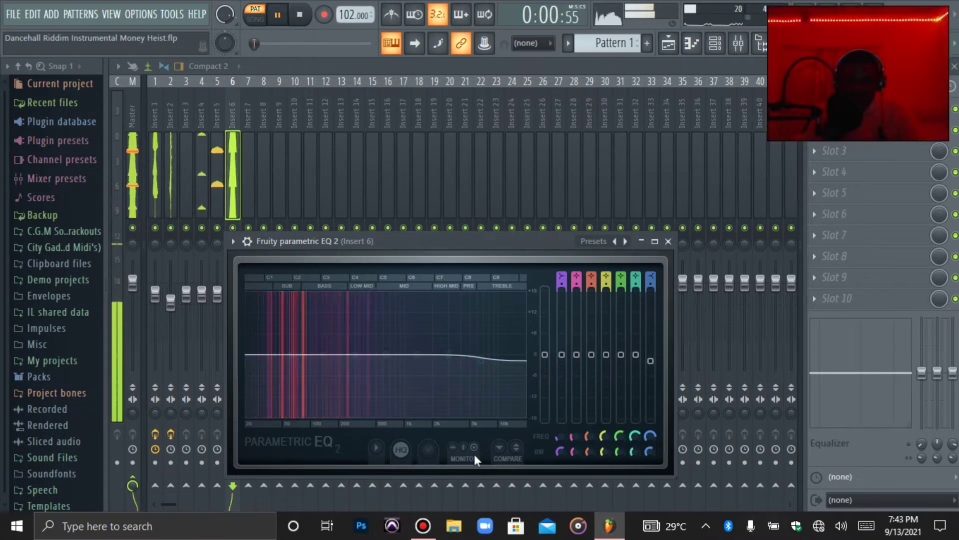
left_click(515, 453)
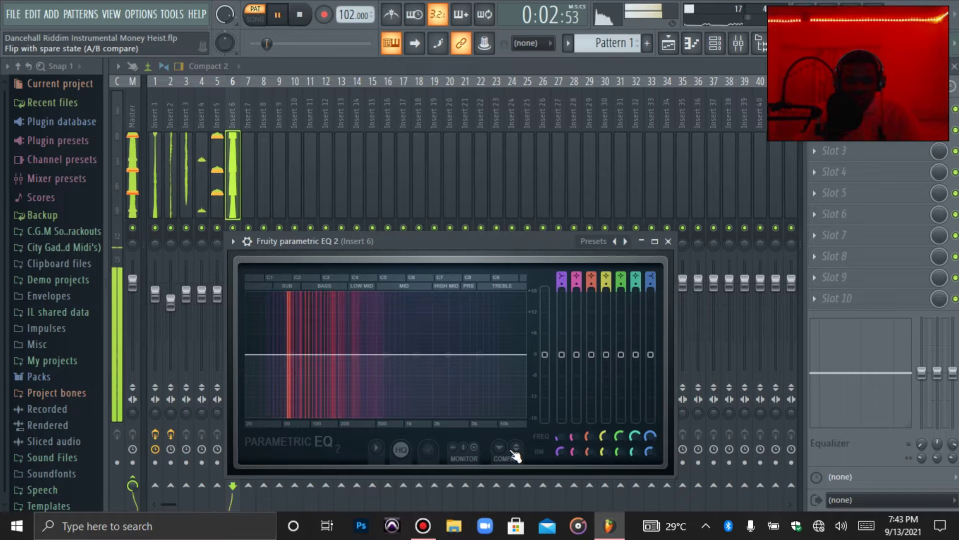
key("space")
key("space")
Pull the 808 EQ's band 7 down to its minimum in the mids, steepen it to Steep 8 and shift it lower in frequency.
left_click_drag(474, 354, 409, 415)
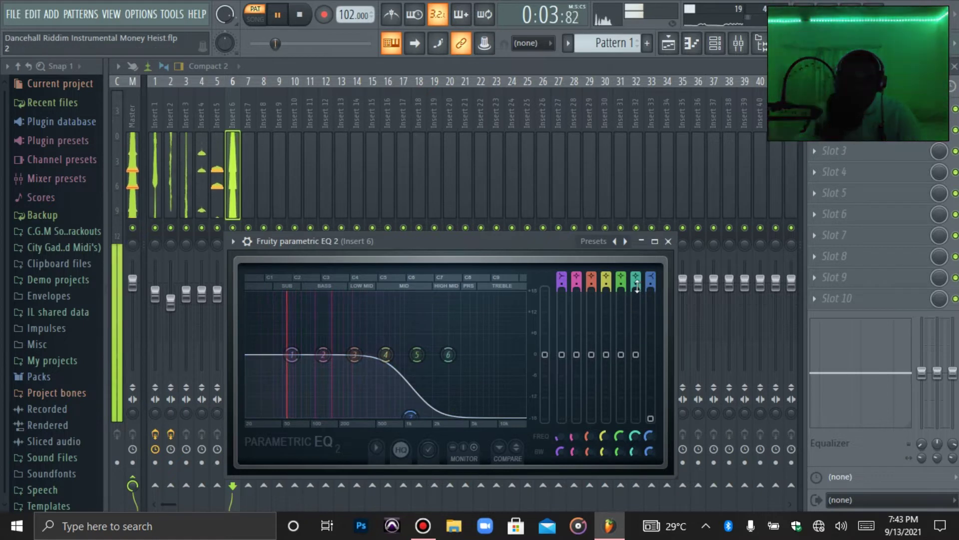
scroll(654, 282, "up", 2)
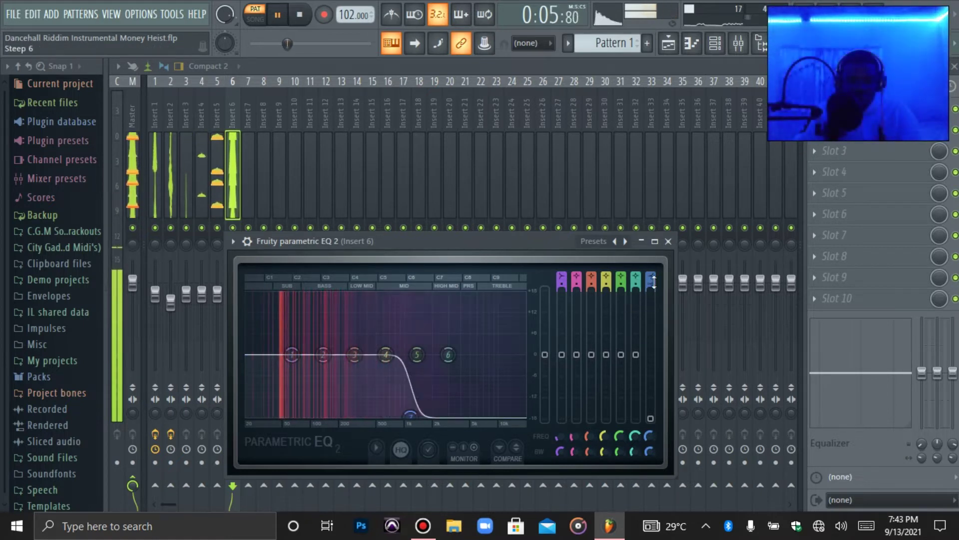
scroll(654, 282, "up", 2)
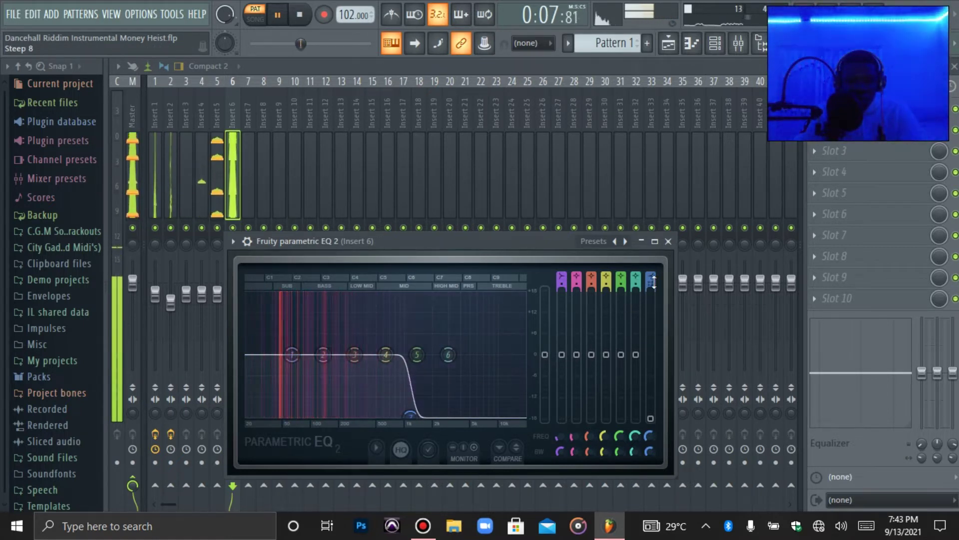
left_click_drag(410, 415, 399, 414)
Try a strong band 3 boost around 401 Hz on the 808 EQ and reset the band.
left_click_drag(354, 355, 368, 301)
right_click(358, 354)
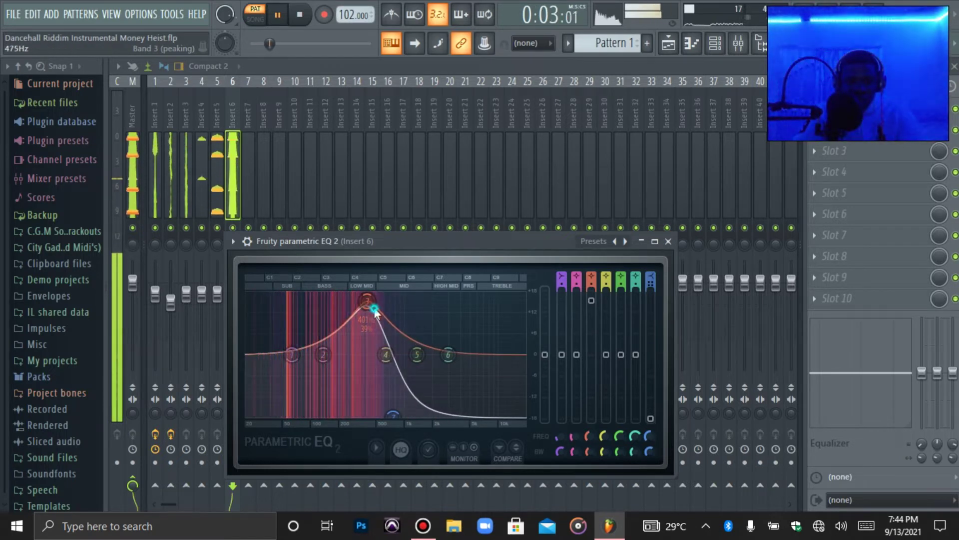
right_click(374, 310)
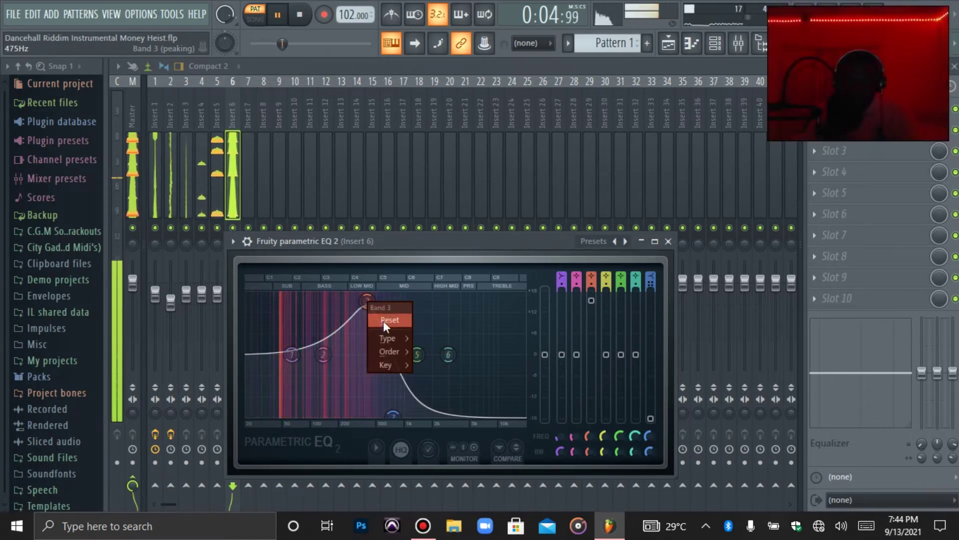
left_click(383, 319)
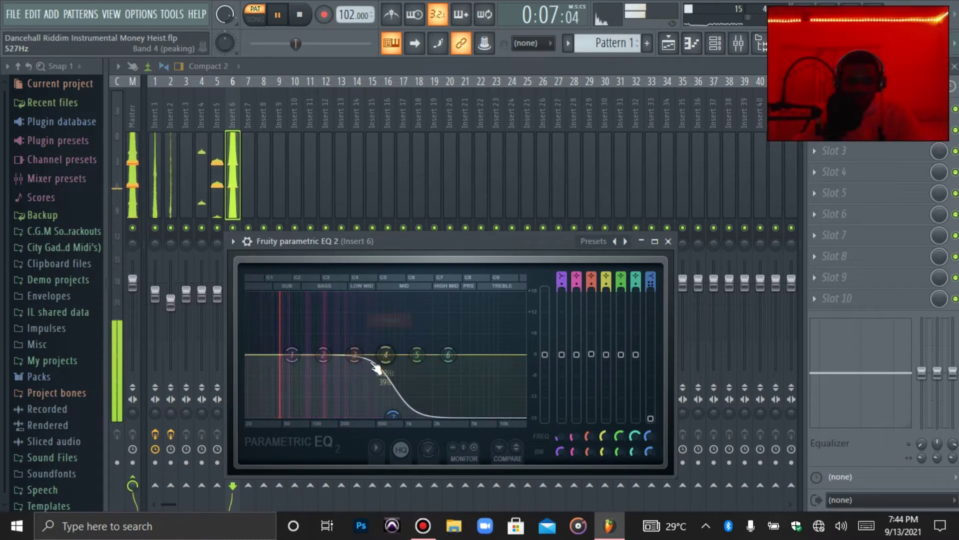
Boost band 3 of the 808 EQ slightly in the low mids and close the EQ.
left_click_drag(357, 353, 363, 345)
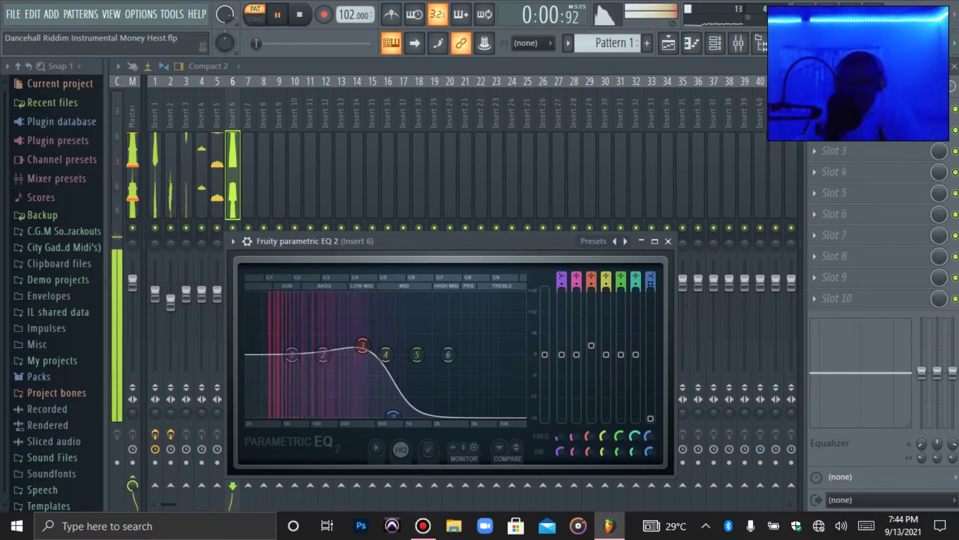
left_click(668, 241)
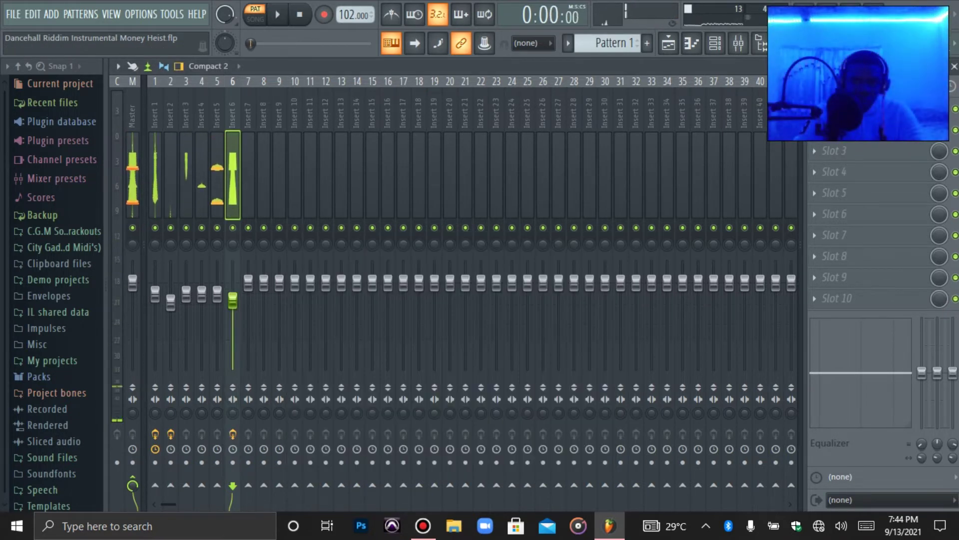
Unmute the Aries [Hi Hats] channel and play the pattern with Insert 7 selected in the mixer.
left_click(715, 43)
key("space")
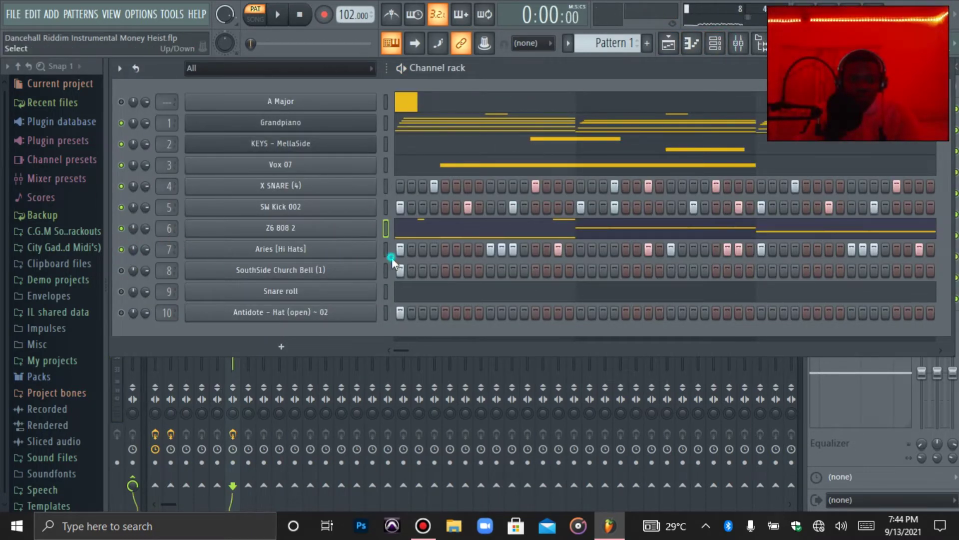
left_click(744, 48)
key("space")
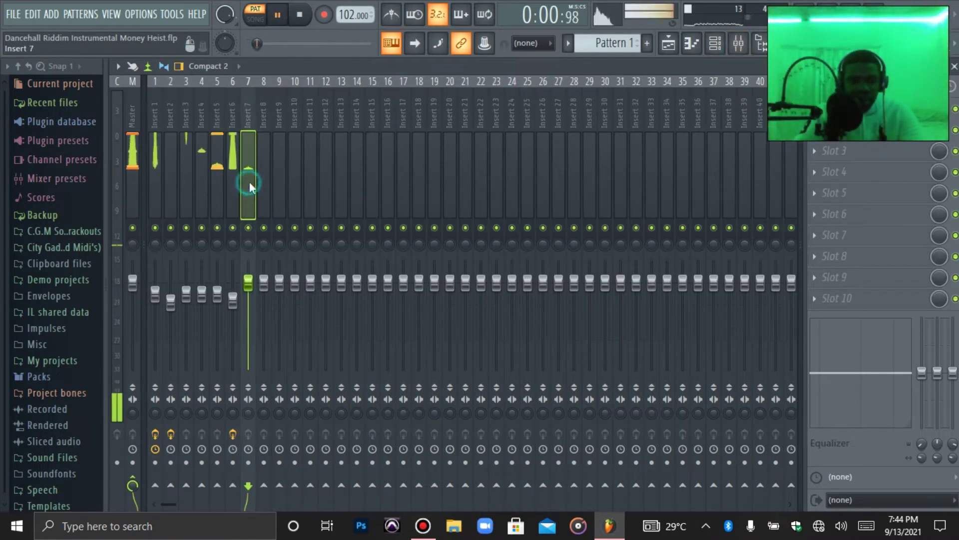
Open the Aries [Hi Hats] channel settings, stop playback and adjust the sample's time-stretching pitch slightly.
left_click(714, 43)
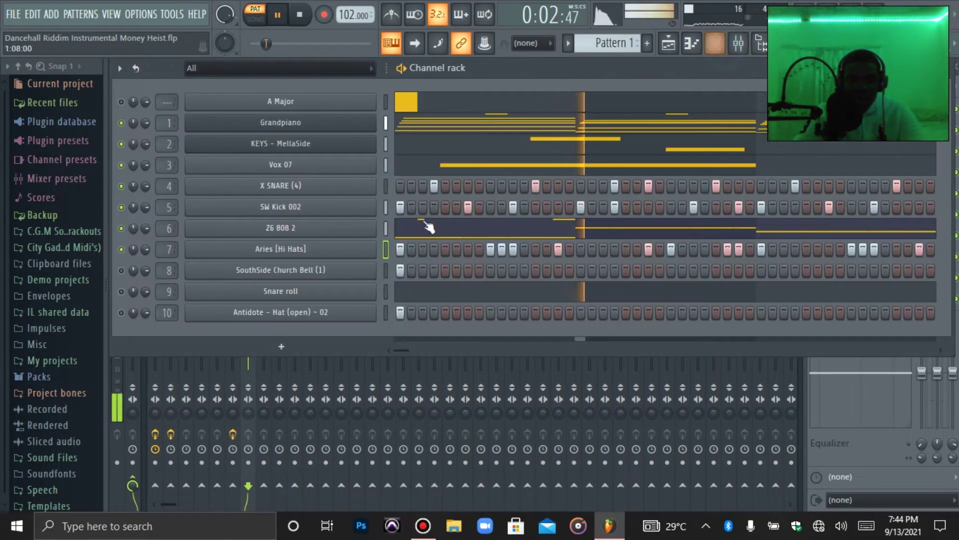
left_click(333, 256)
key("space")
left_click_drag(372, 236, 366, 244)
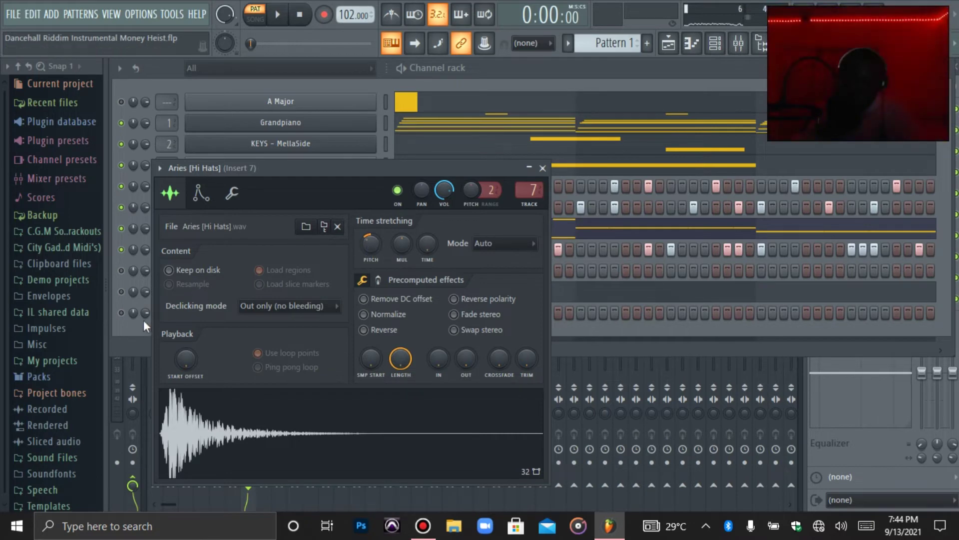
Lower the Insert 7 hi-hat fader to 73% (-6.5 dB), play the pattern and reduce the fader slightly further.
left_click(740, 44)
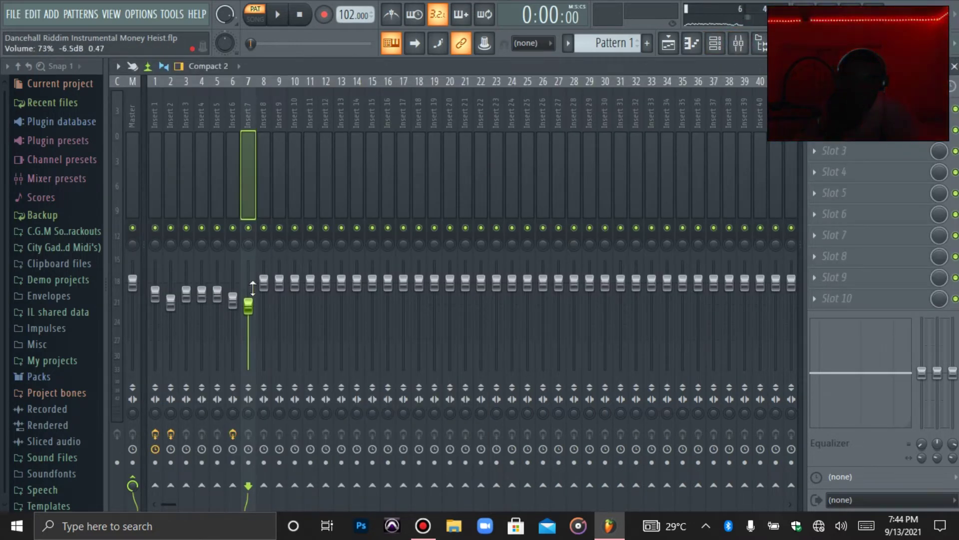
key("space")
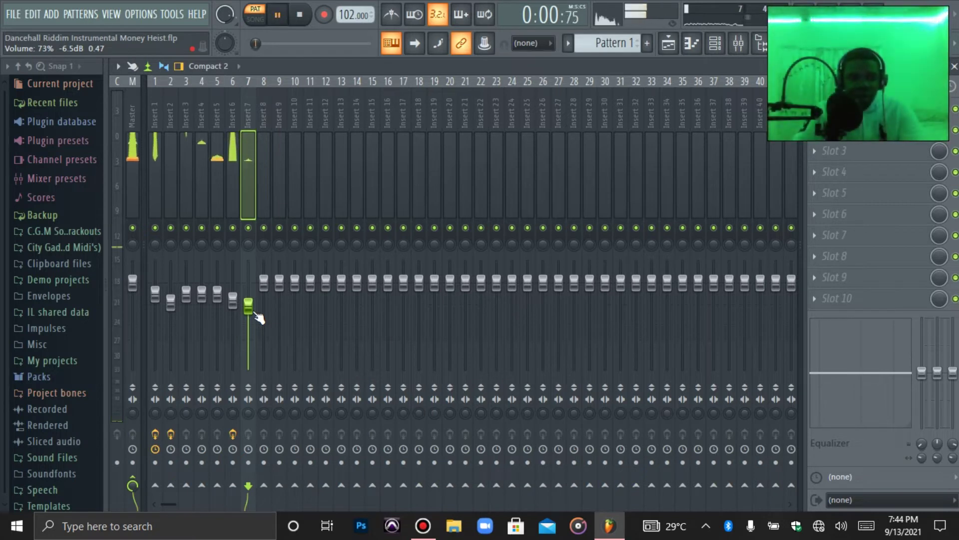
scroll(258, 317, "down", 2)
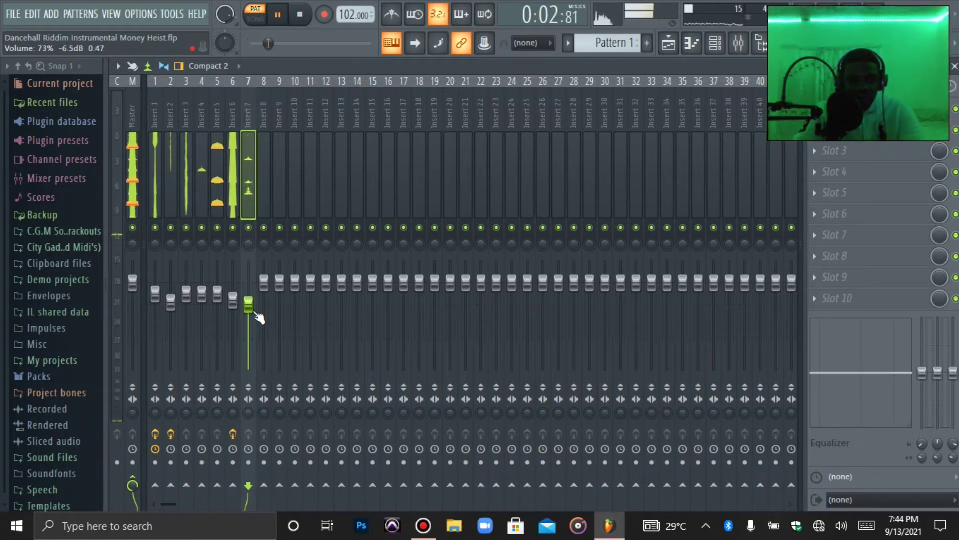
key("space")
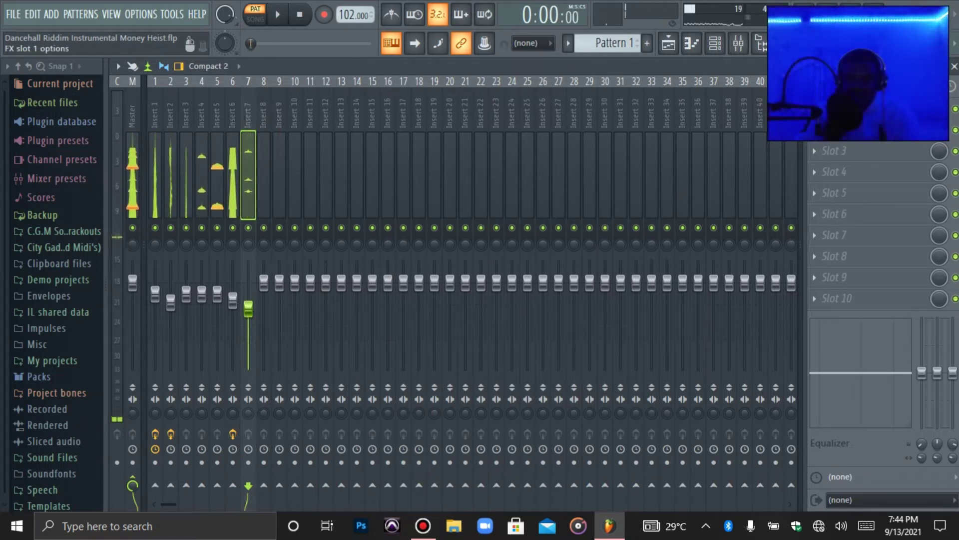
Add Fruity Parametric EQ 2 to Insert 7, pull band 7 to its minimum near 5702 Hz and boost band 6 slightly.
left_click(839, 108)
left_click(523, 322)
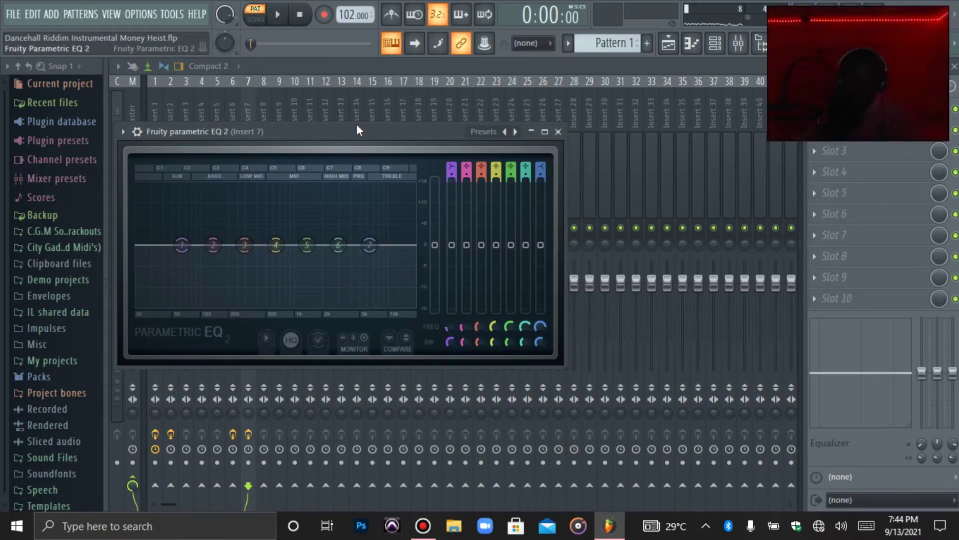
left_click_drag(461, 139, 464, 140)
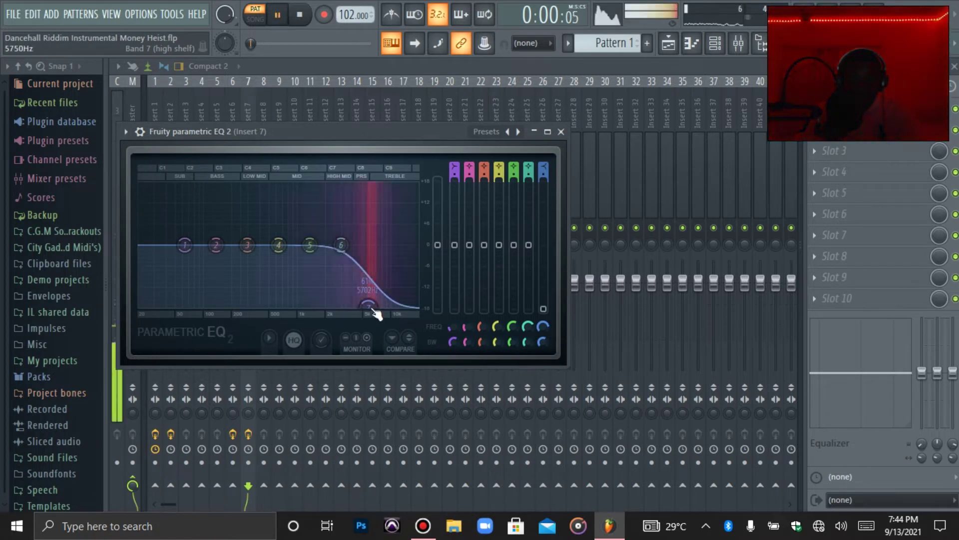
left_click_drag(341, 244, 346, 226)
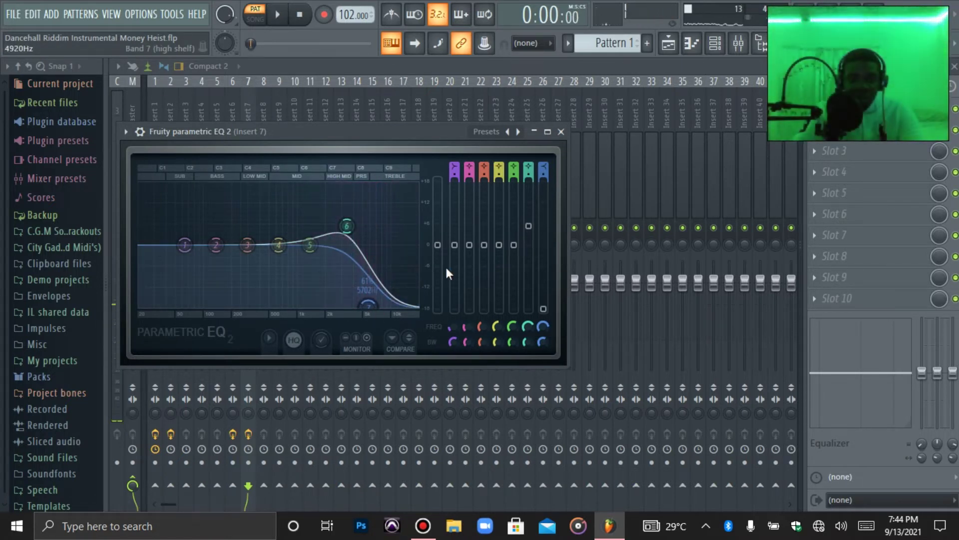
left_click(845, 108)
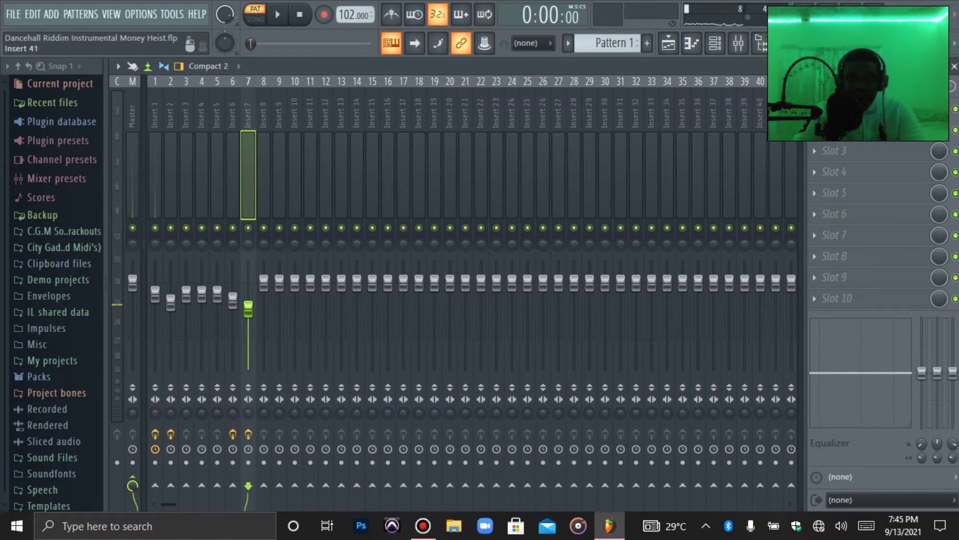
Add Fruity Reeverb 2 to Insert 7, enlarge the room size and lower the wet level to 6%.
left_click(844, 109)
left_click(299, 219)
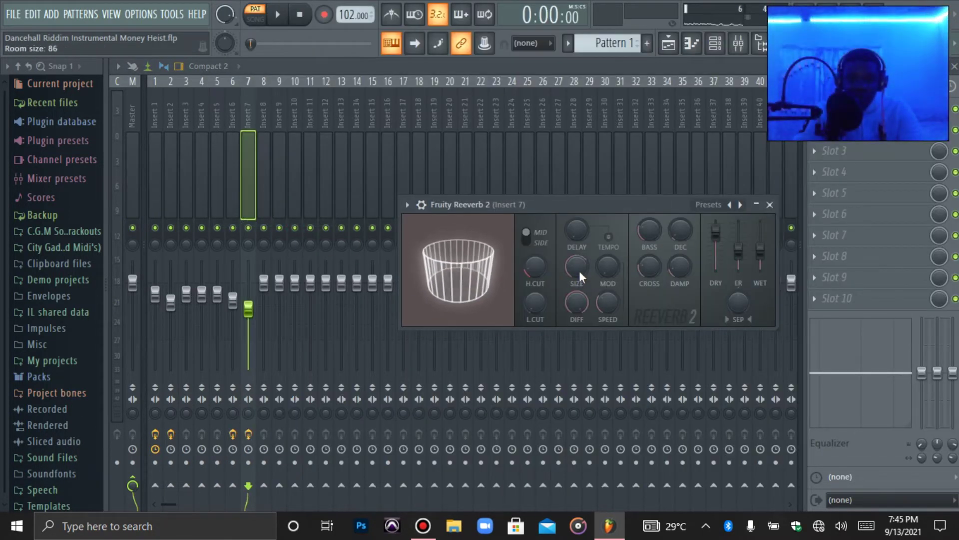
left_click_drag(758, 253, 760, 255)
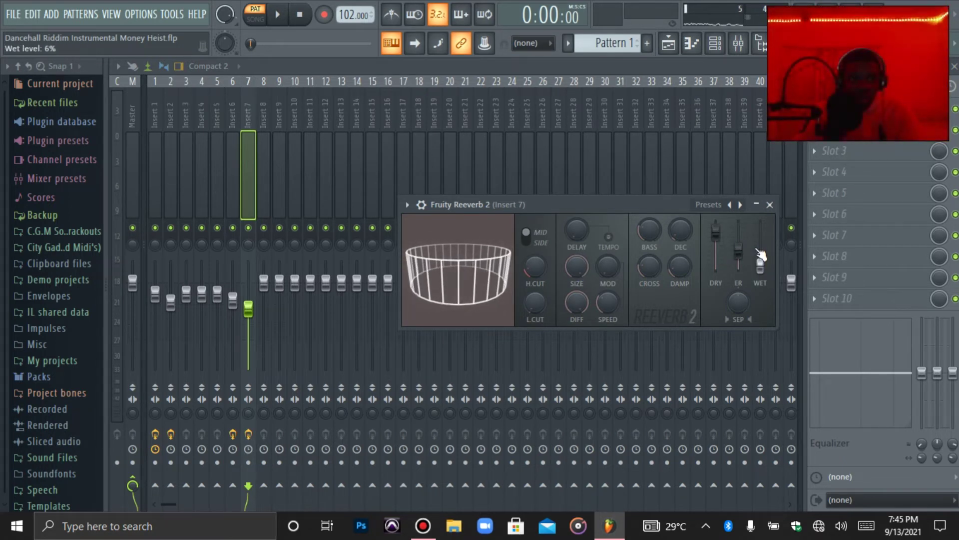
Load Fruity Stereo Shaper into slot 3 of Insert 7 and apply the third Stereoize preset.
left_click(829, 151)
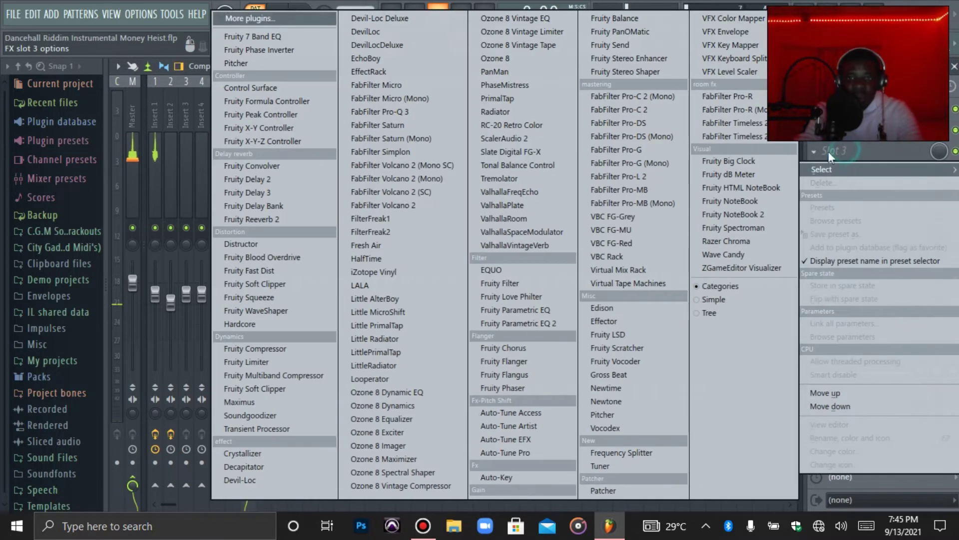
left_click(616, 71)
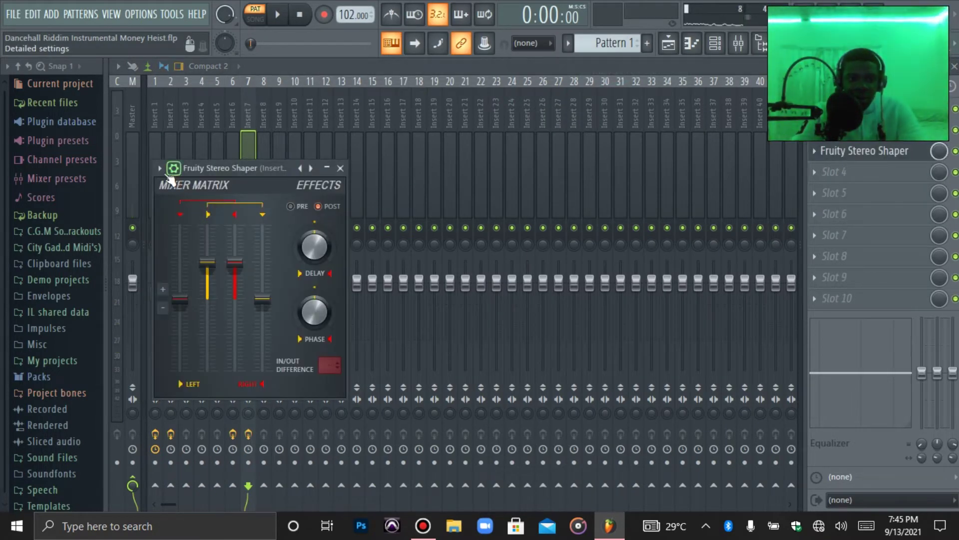
left_click(173, 169)
mouse_move(173, 221)
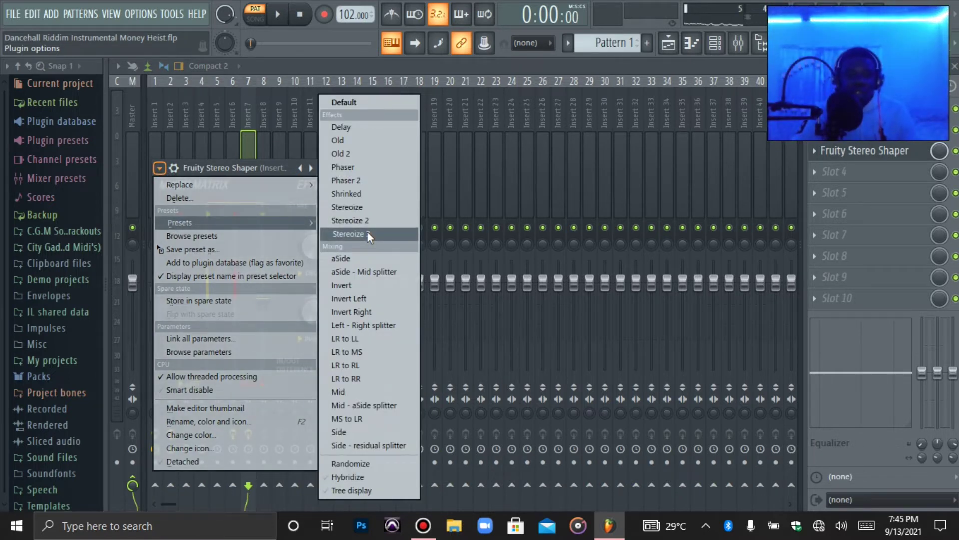
left_click(348, 234)
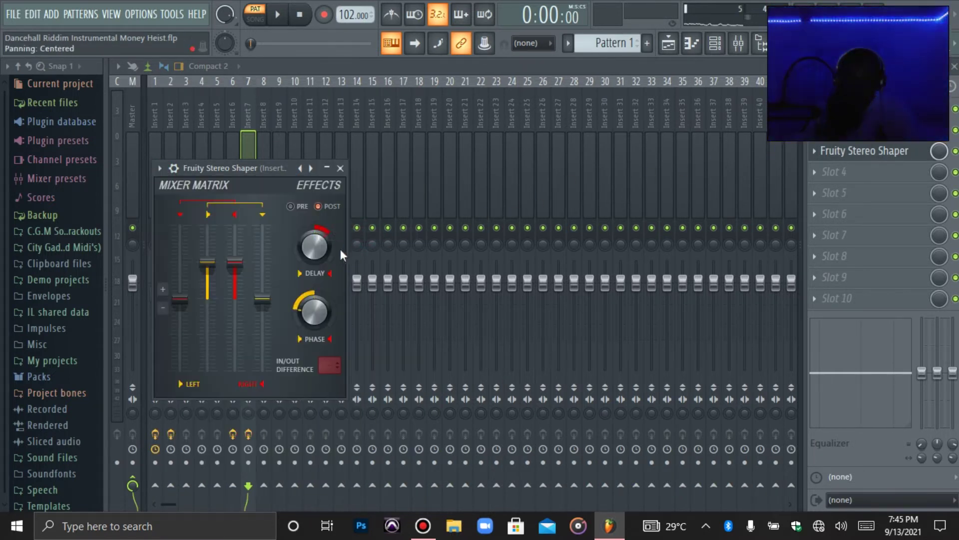
Unmute the SouthSide Church Bell (1) channel in the channel rack and play the pattern with it.
left_click(857, 152)
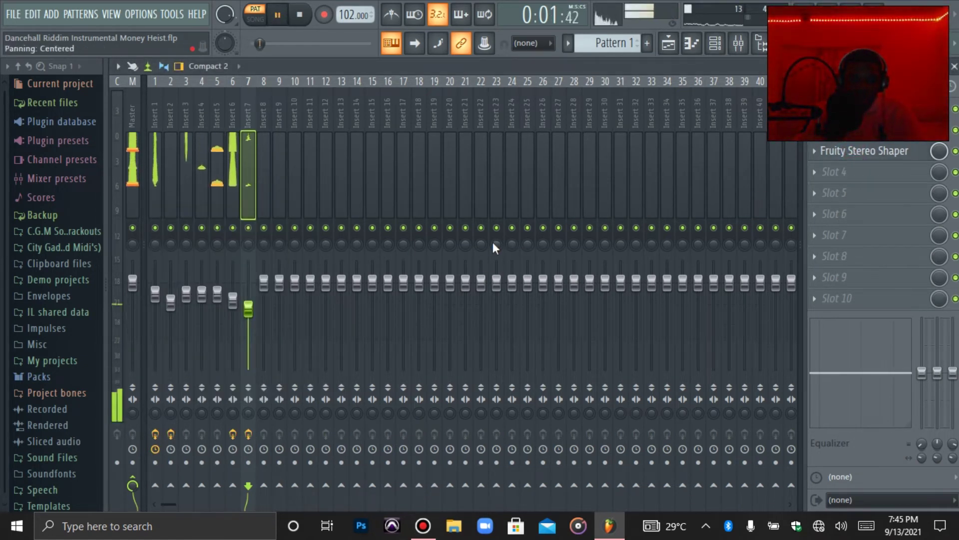
left_click(719, 50)
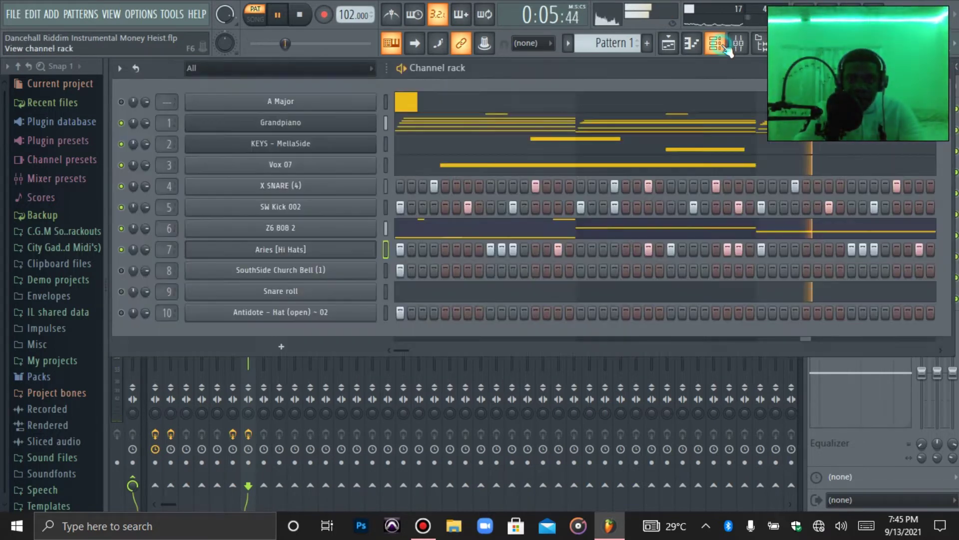
left_click(264, 251)
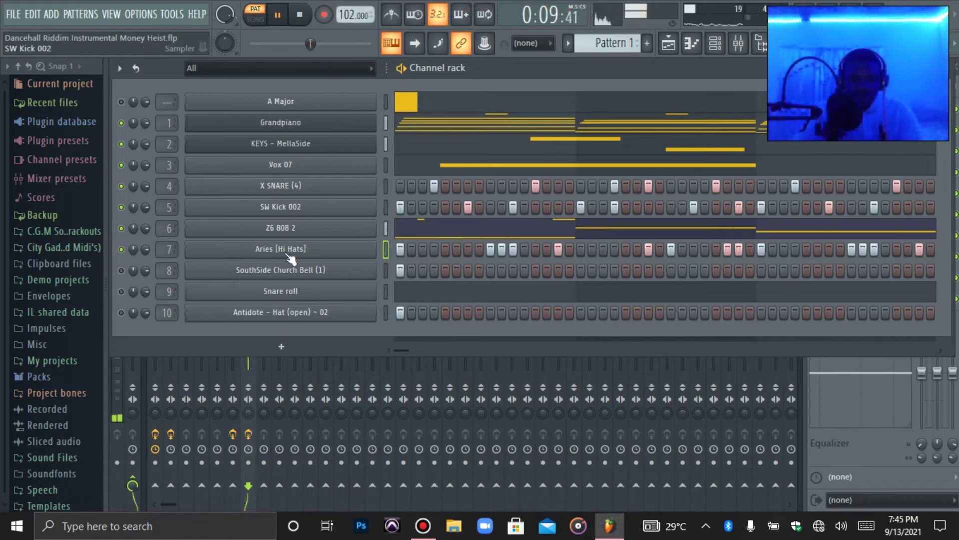
key("space")
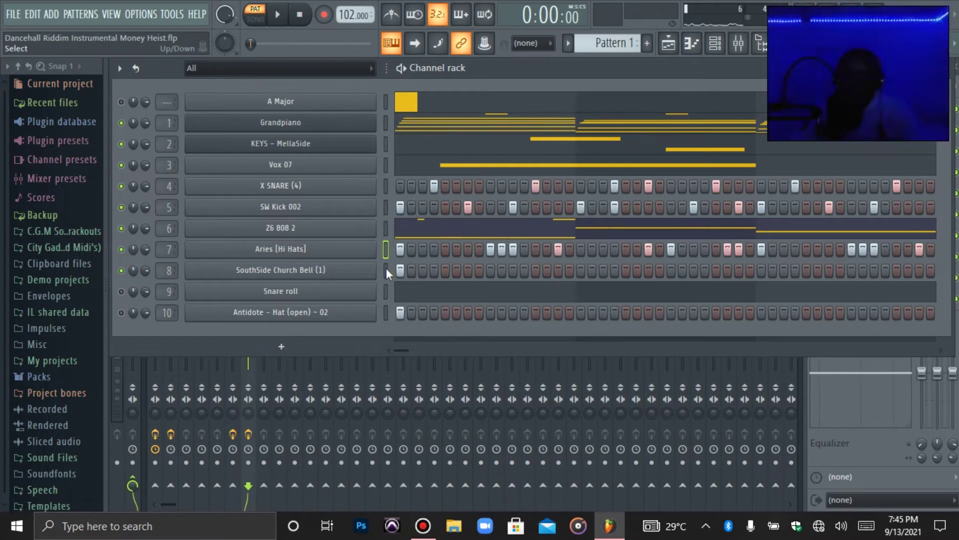
key("space")
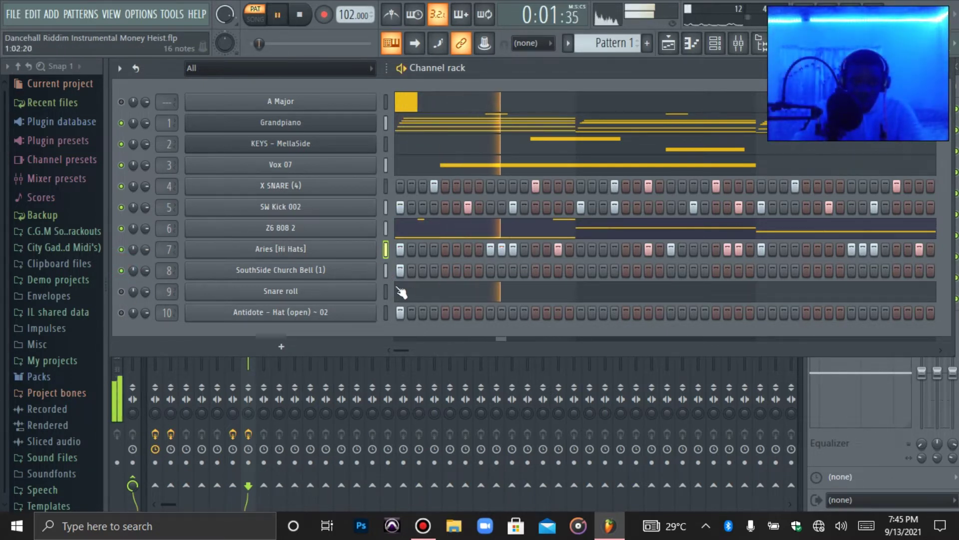
key("space")
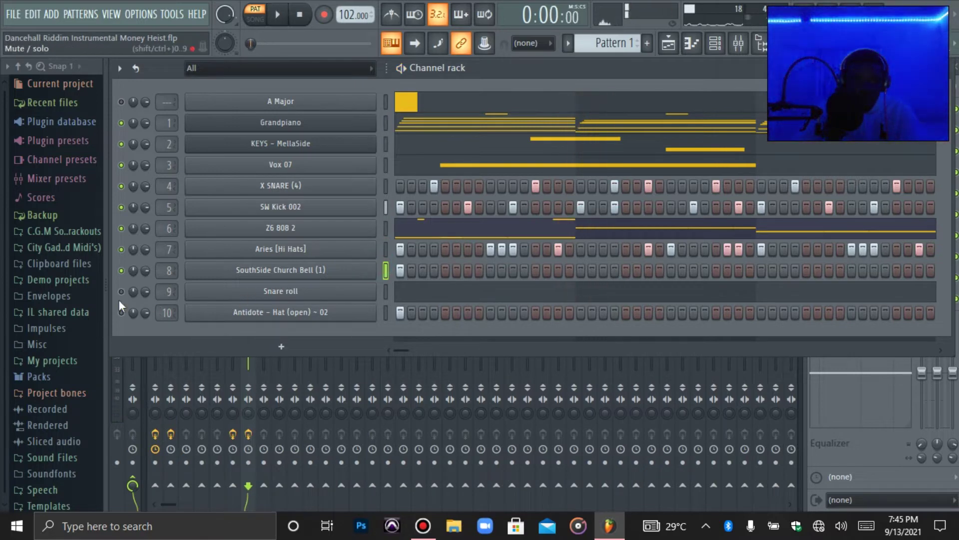
Bring in the Snare roll channel and play its piano roll notes from just before the roll in bar 4.
right_click(281, 295)
left_click(401, 295)
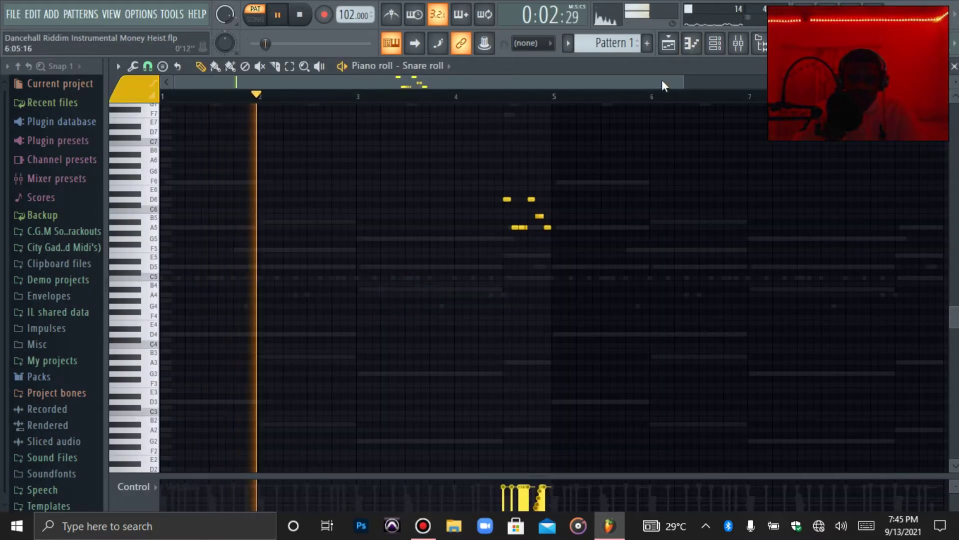
left_click_drag(684, 81, 553, 95)
left_click(526, 104)
key("ctrl+z")
left_click(579, 95)
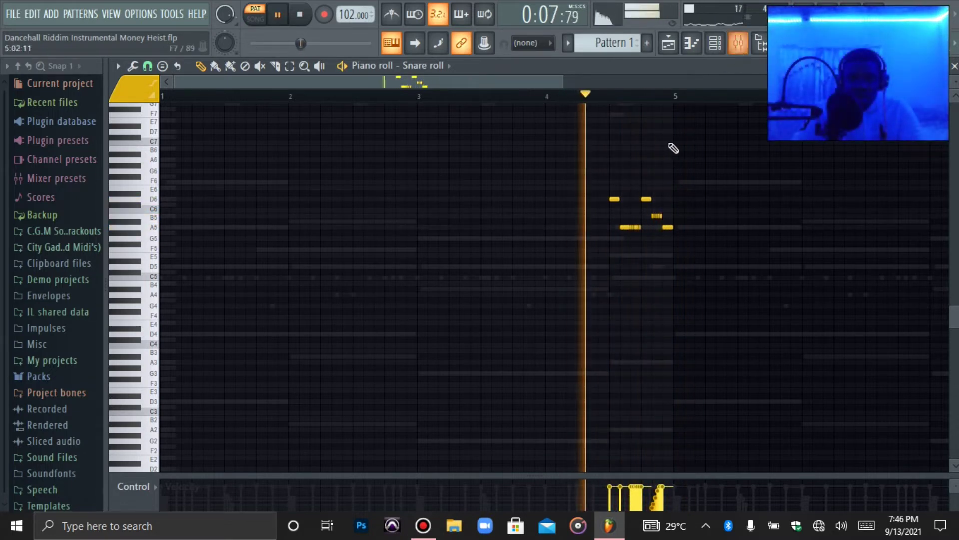
Select the second D6 note and the final A5 note of the snare roll and transpose them down an octave.
left_click(634, 182, "ctrl")
left_click(644, 194, "ctrl")
left_click_drag(645, 194, 672, 256)
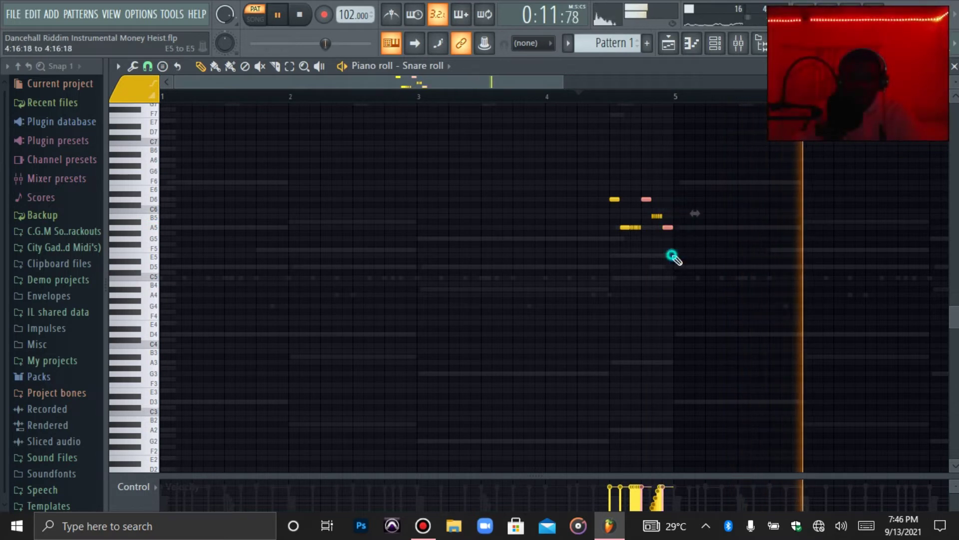
key("shift+Down")
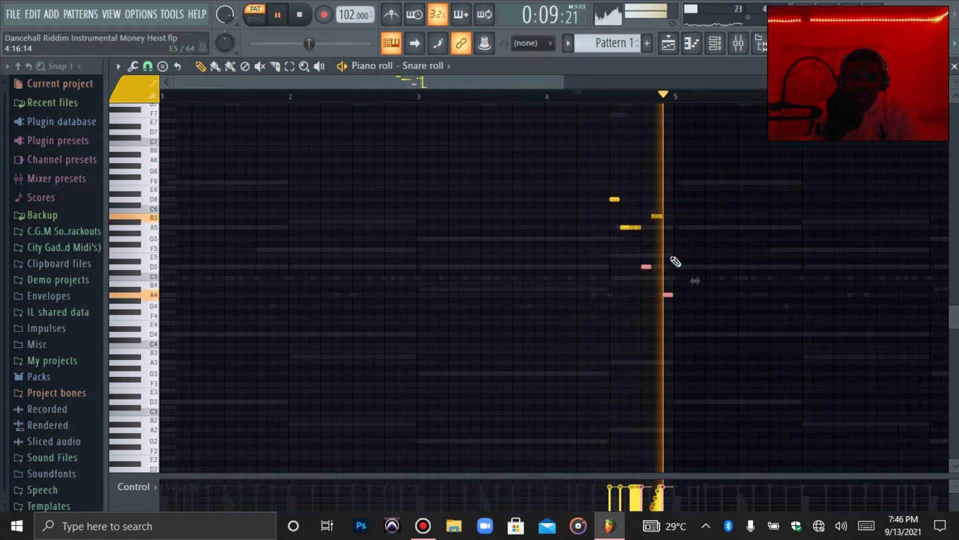
Raise the two selected snare roll notes to E6 and B5, and replay the roll in bar 4.
key("Up")
key("Up")
key("Up")
key("Up")
key("Up")
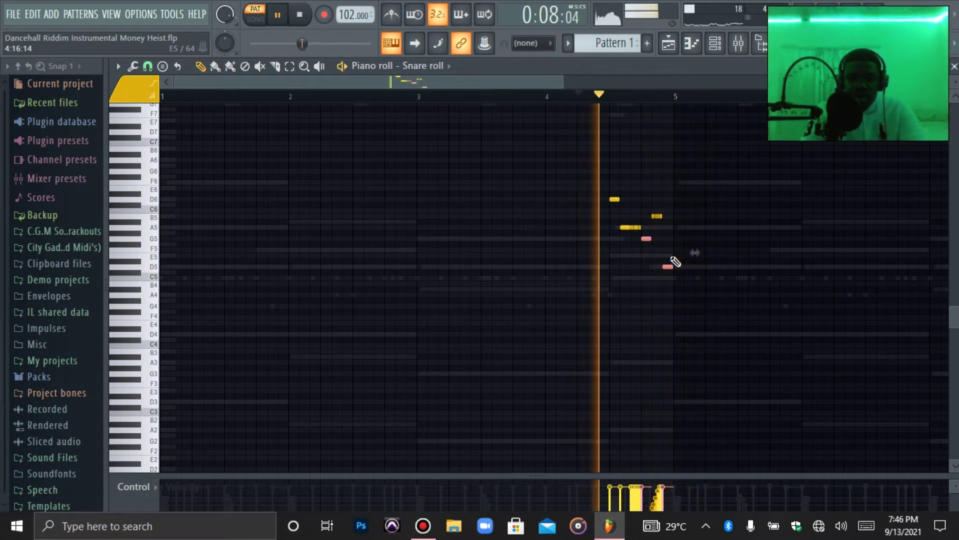
key("Up")
key("Up")
key("Up")
key("Up")
key("Up")
key("Up")
key("Up")
key("Up")
key("Up")
key("Down")
key("Down")
key("space")
key("space")
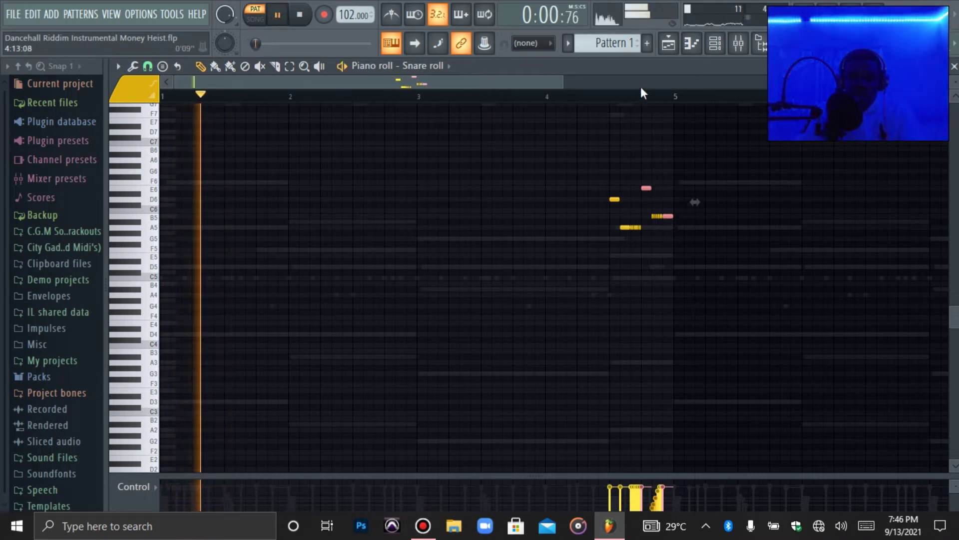
left_click(602, 94)
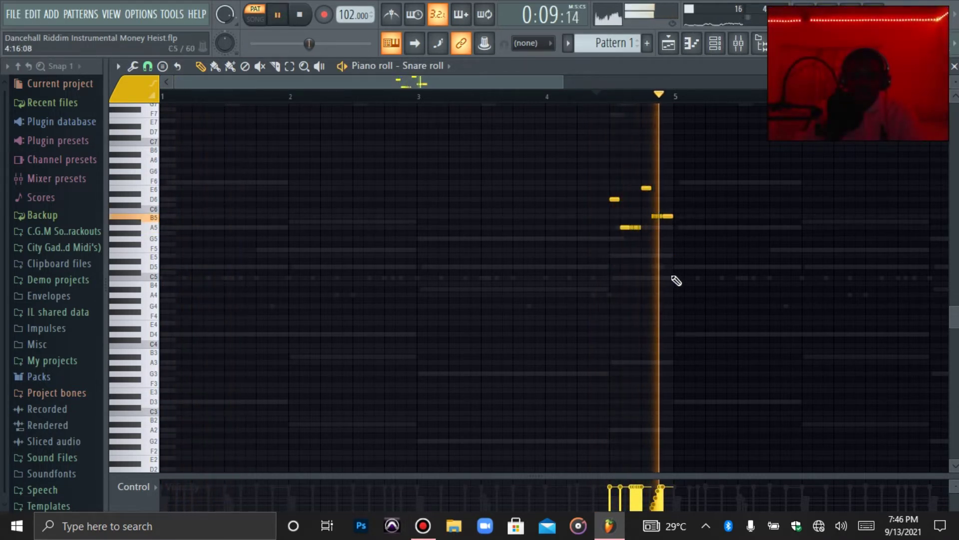
Lower the Insert 9 snare roll fader to 83% (-4.0 dB) during playback and select that mixer track.
left_click(739, 44)
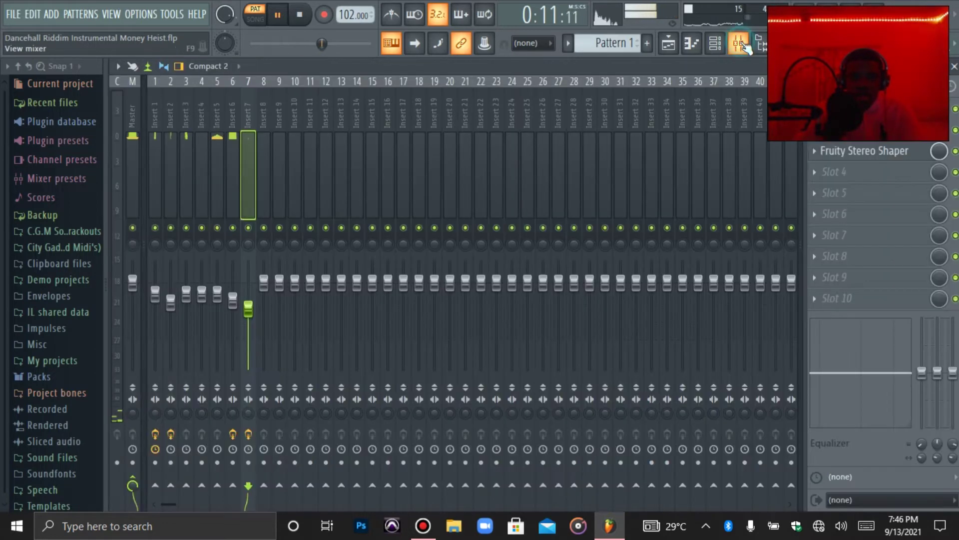
left_click_drag(279, 282, 283, 297)
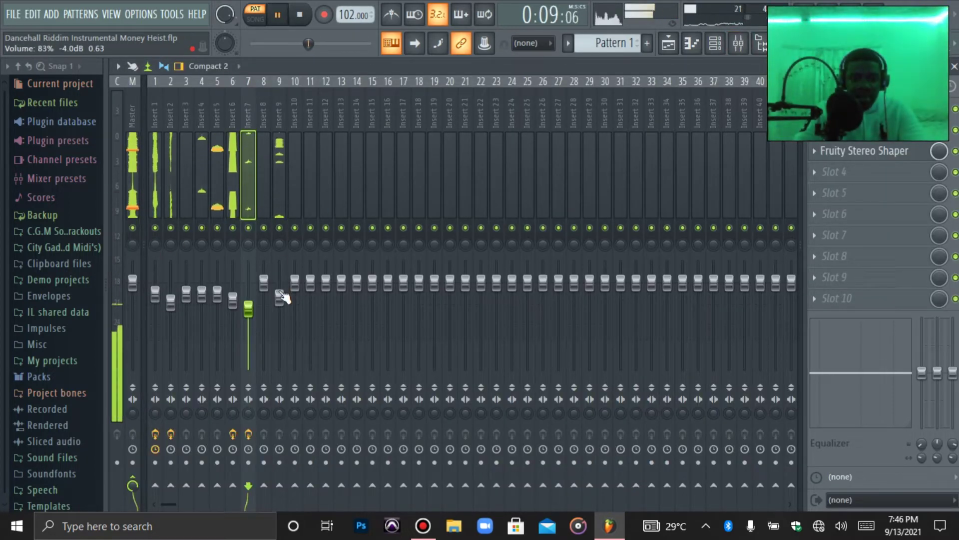
left_click(283, 200)
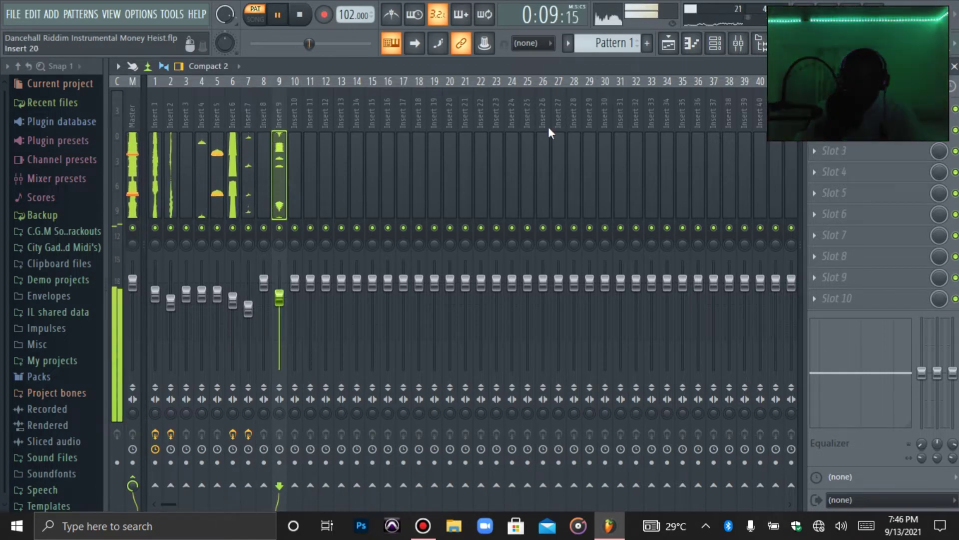
key("space")
Unmute the Antidote - Hat (open) - 02 channel, play the pattern and select its mixer track, Insert 10.
left_click(717, 45)
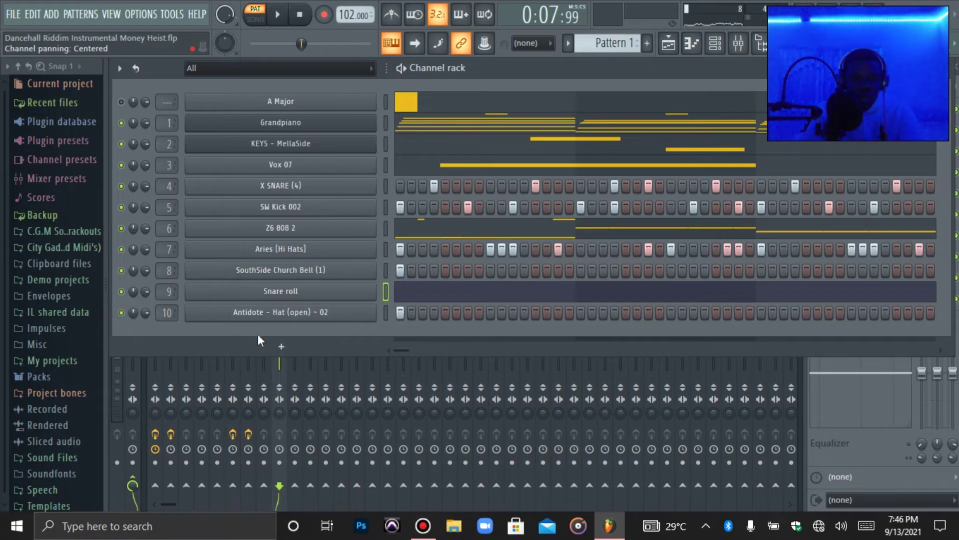
left_click(737, 49)
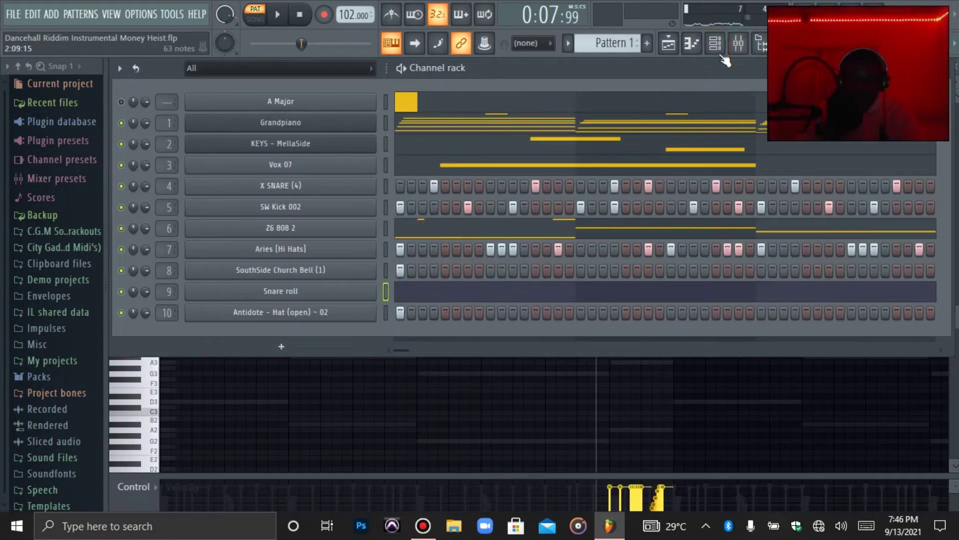
left_click(738, 44)
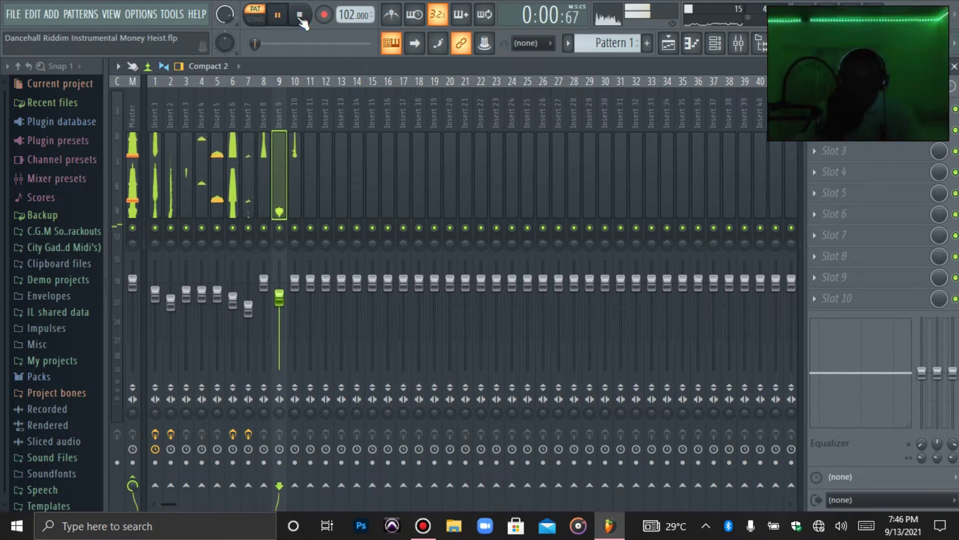
left_click(291, 179)
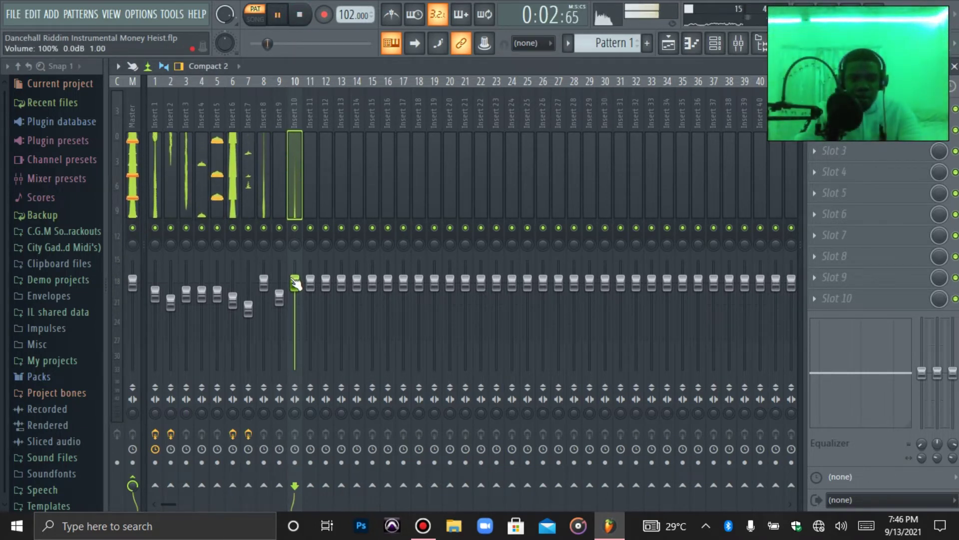
Replay the full pattern from the channel rack and select all of its channels.
left_click(714, 46)
key("space")
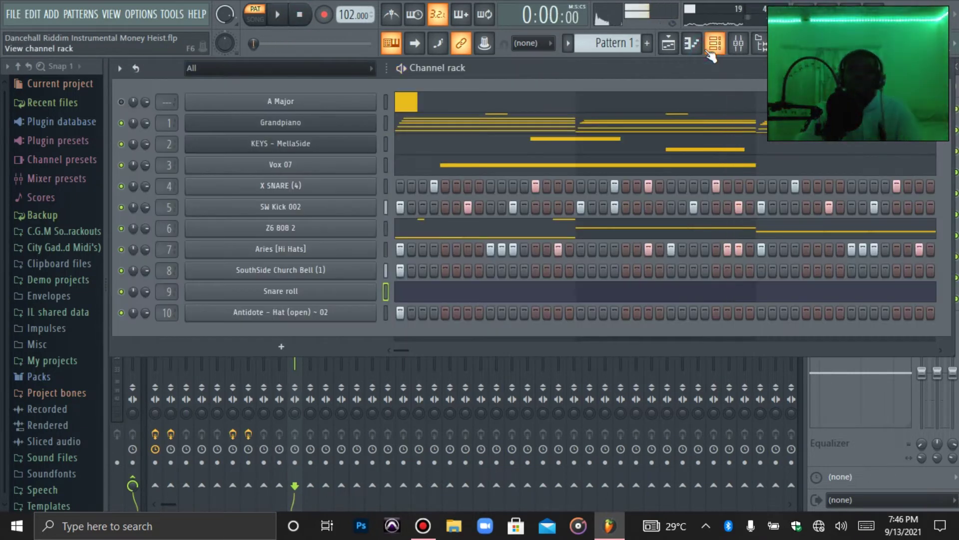
key("space")
left_click(387, 102)
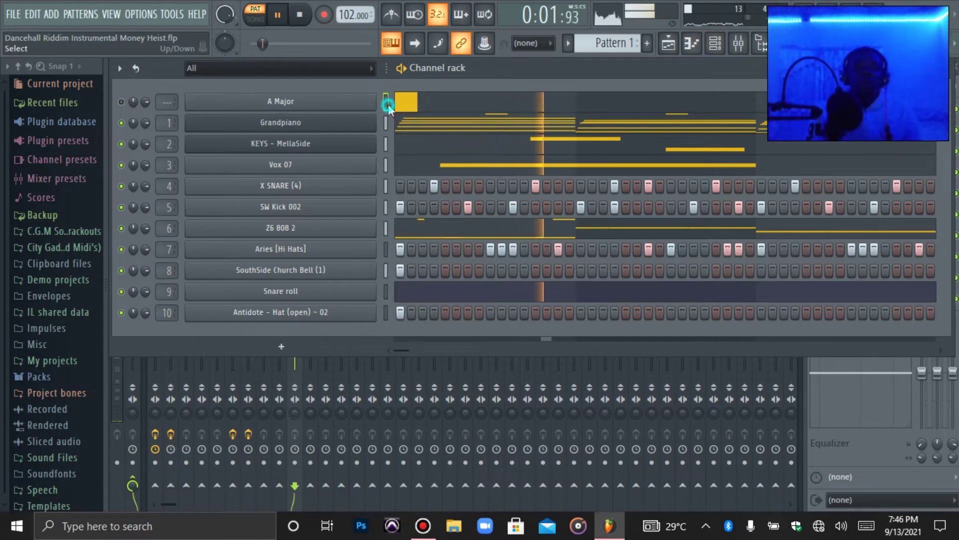
double_click(388, 104)
key("space")
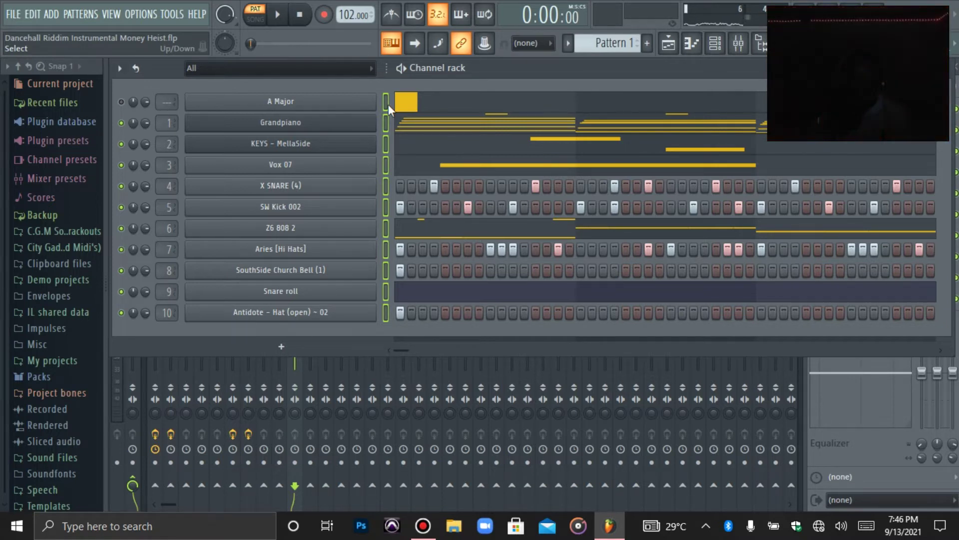
Play the pattern with only the Grandpiano, KEYS - MellaSide, Vox 07 and Aries [Hi Hats] channels unmuted.
right_click(120, 127)
left_click(120, 126)
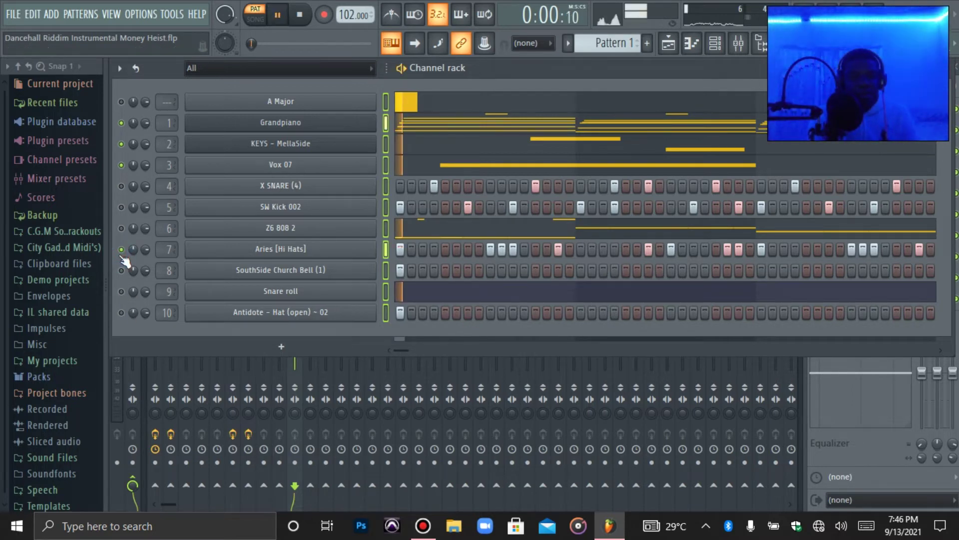
Add an Xpand!2 instrument channel and load the +13 Spiccato Up+Down preset from the Strings category.
left_click(283, 347)
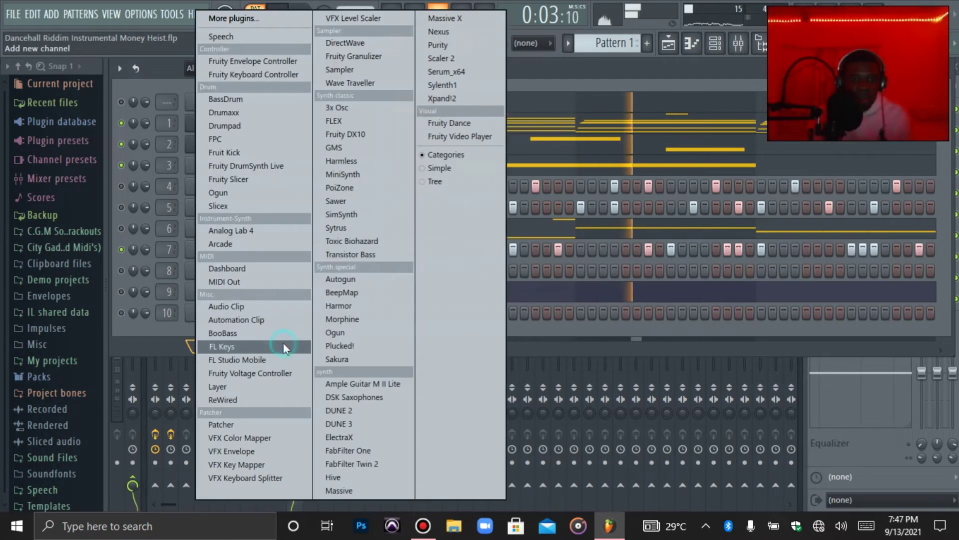
left_click(439, 99)
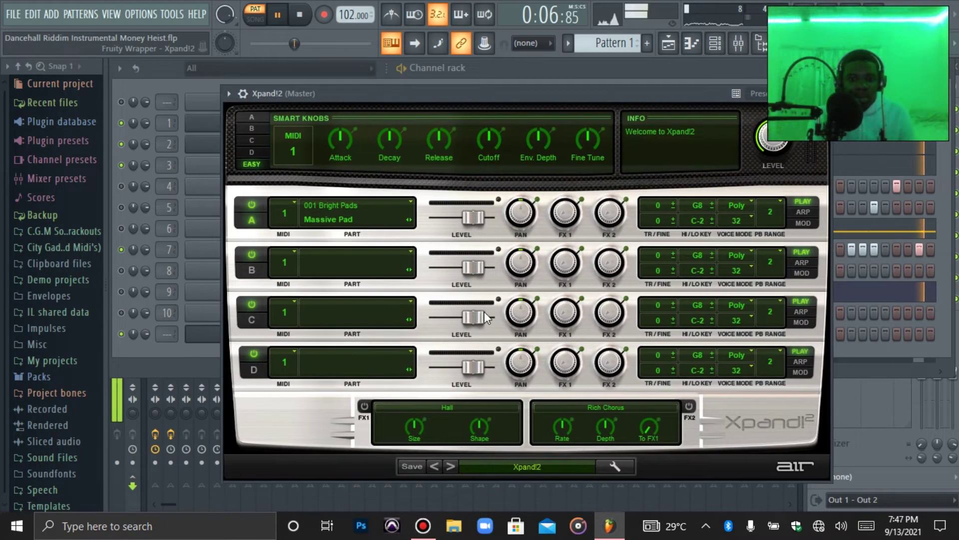
left_click(494, 468)
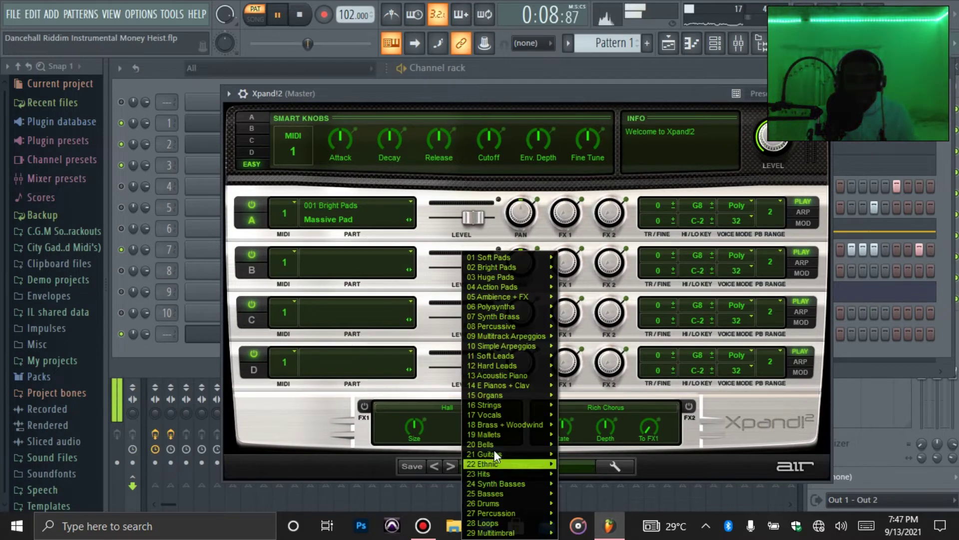
mouse_move(487, 407)
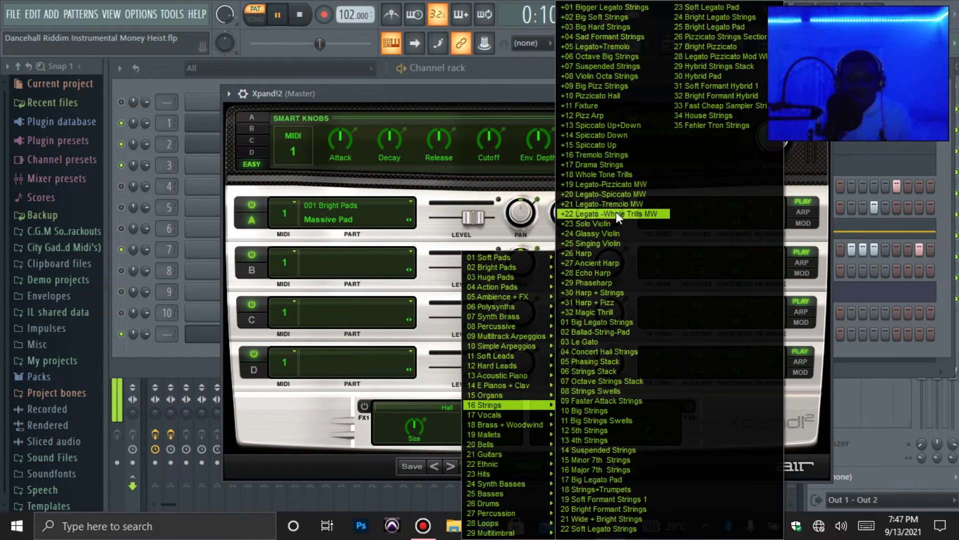
left_click(610, 126)
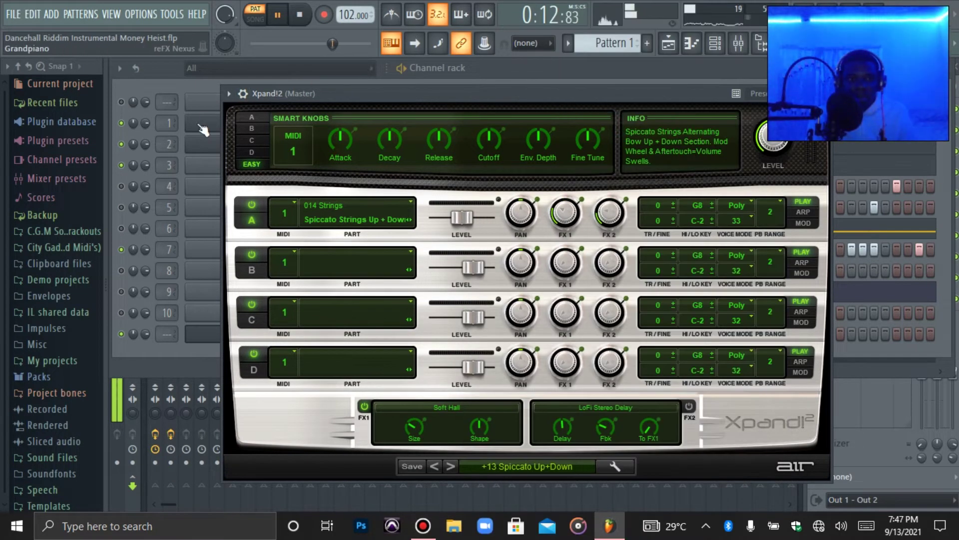
Set the root note of the Xpand!2 channel to C#5 in its detailed settings.
left_click(201, 126)
left_click(200, 124)
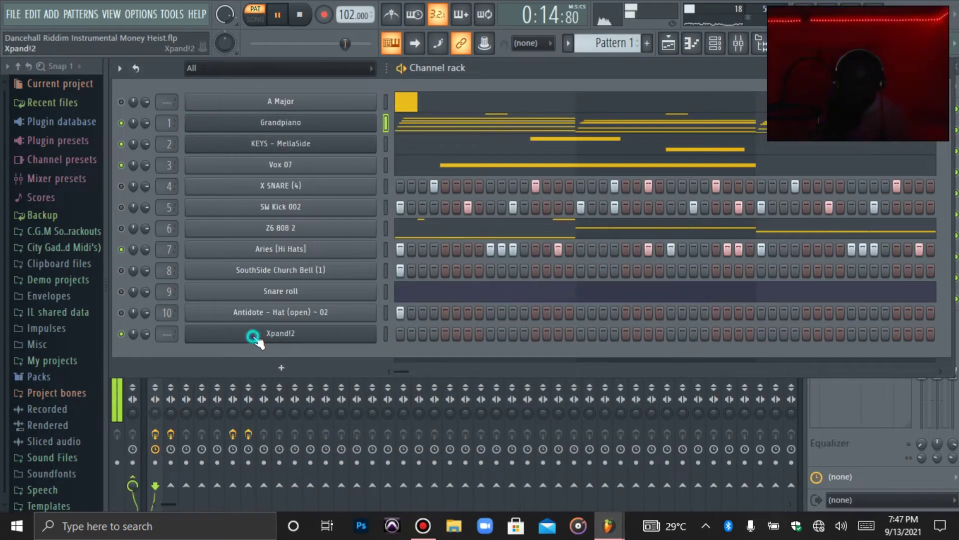
left_click(253, 336)
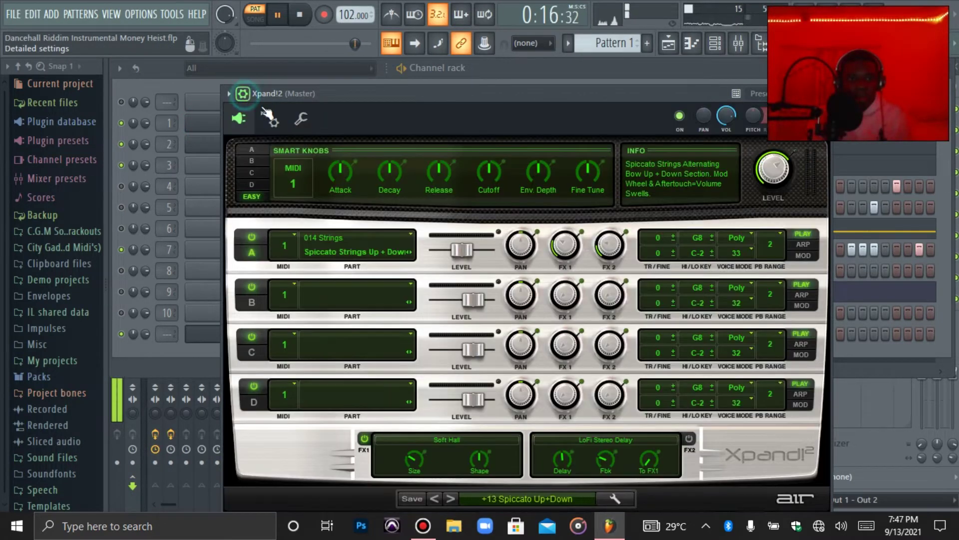
left_click(243, 94)
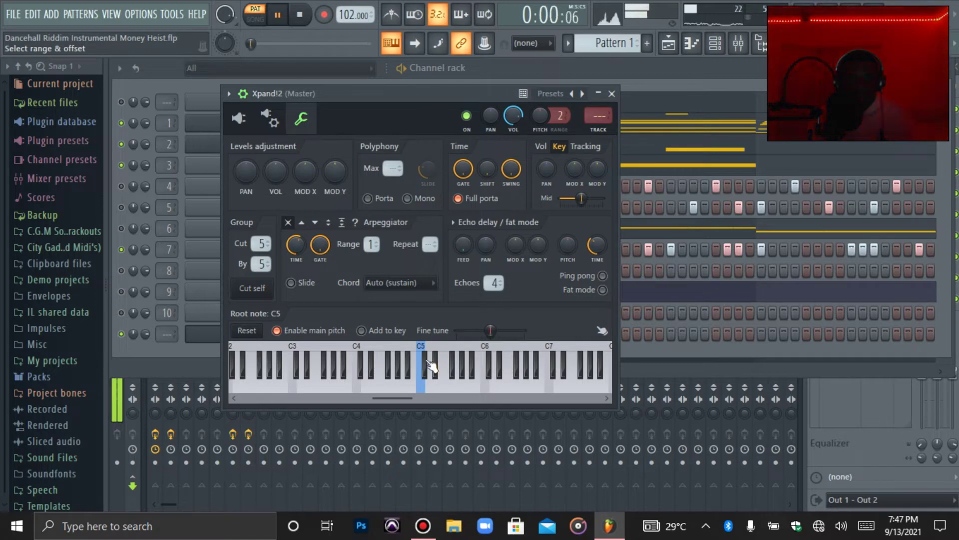
left_click(203, 331)
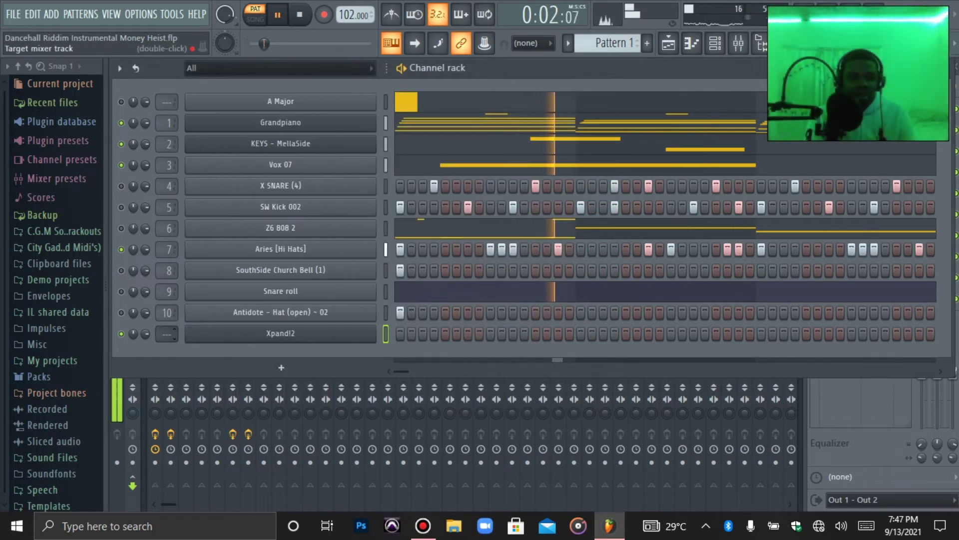
Route the Xpand!2 channel to mixer track 11, check its settings window and close it.
left_click_drag(166, 334, 167, 315)
left_click(226, 334)
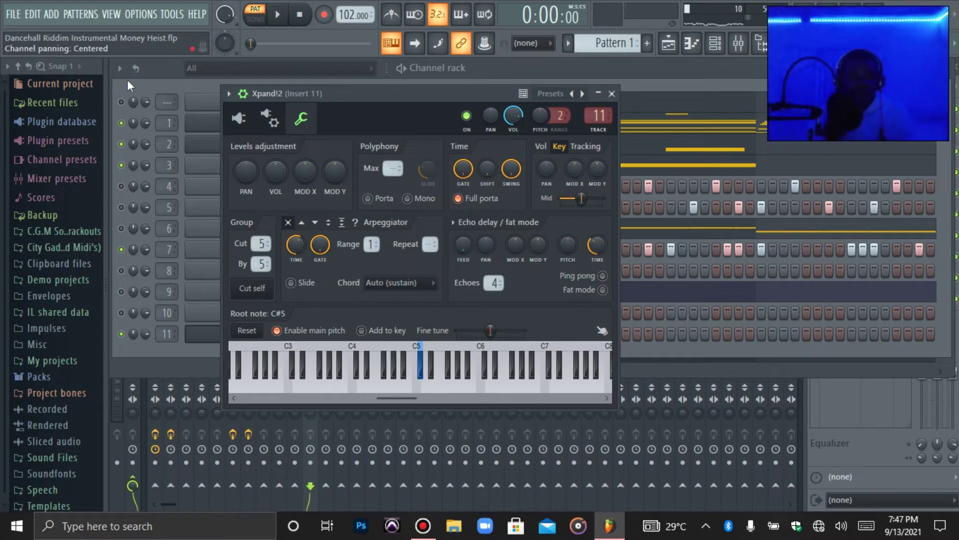
left_click(202, 335)
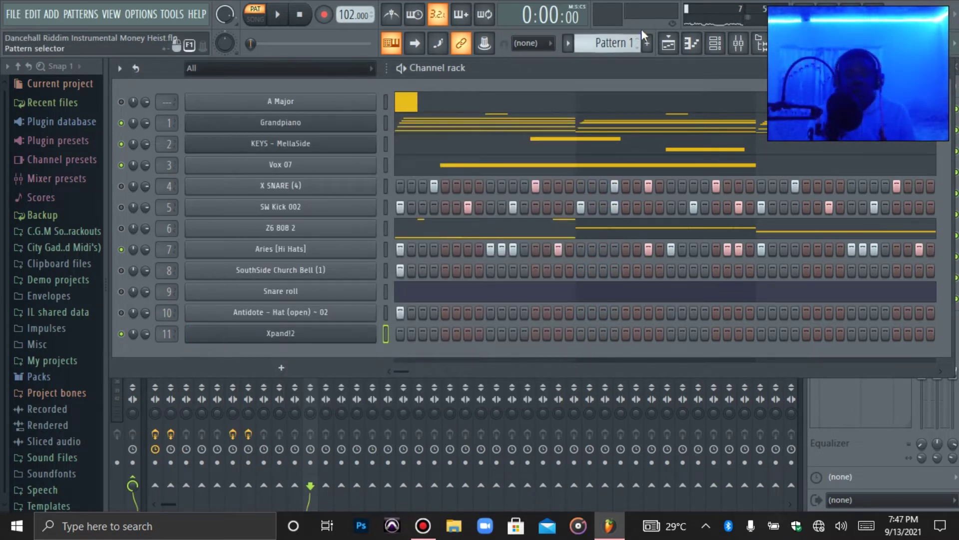
Open the Xpand!2 piano roll, draw a D5 note in bar 1 and quantize it.
left_click(693, 46)
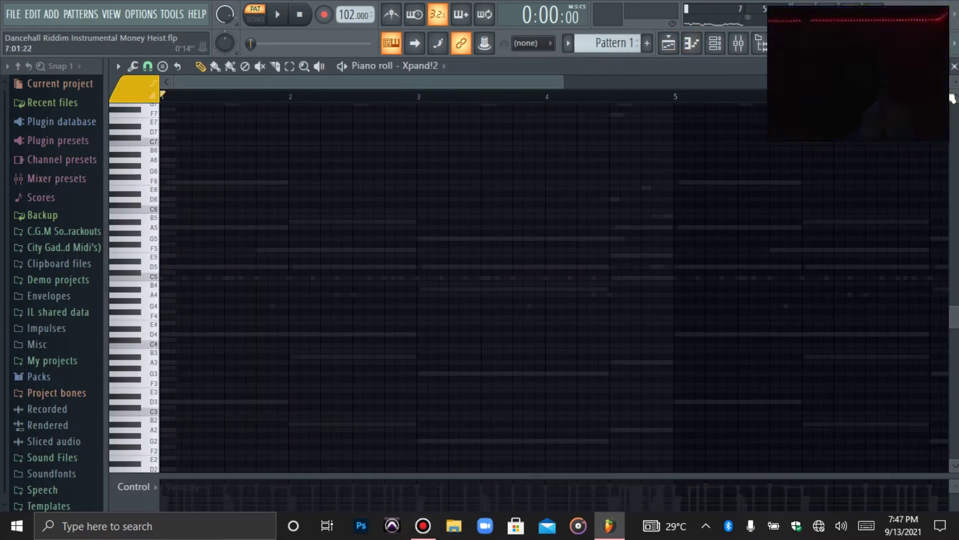
scroll(132, 170, "up", 1)
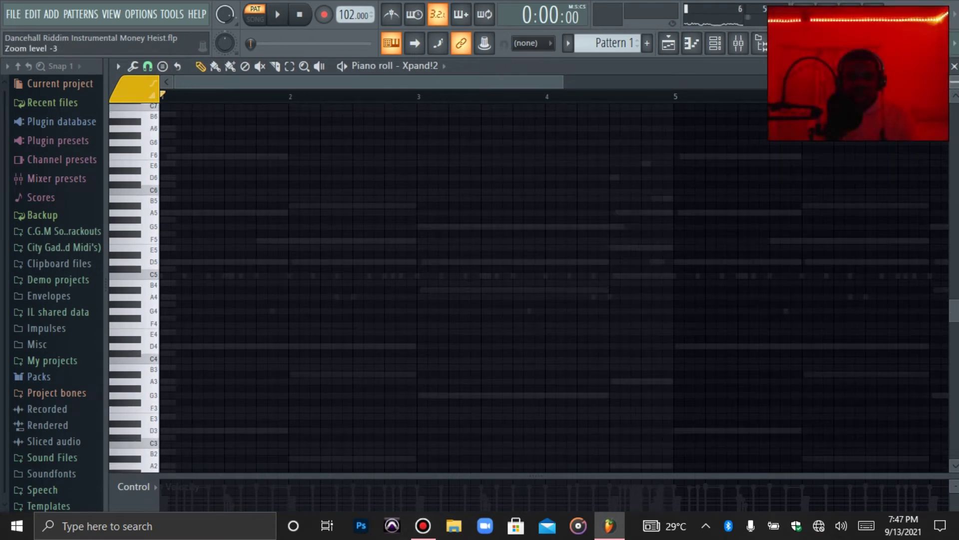
left_click_drag(560, 83, 445, 85)
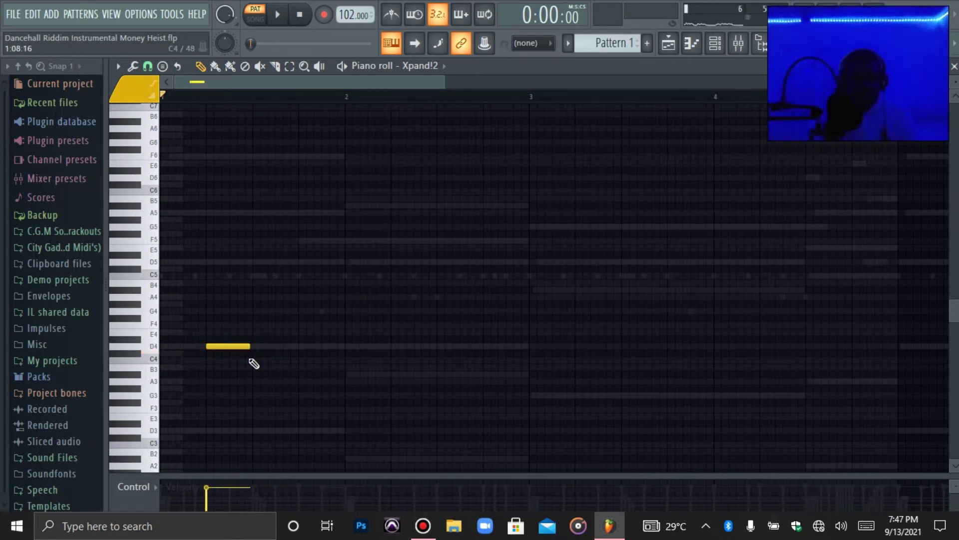
key("alt+q")
key("Escape")
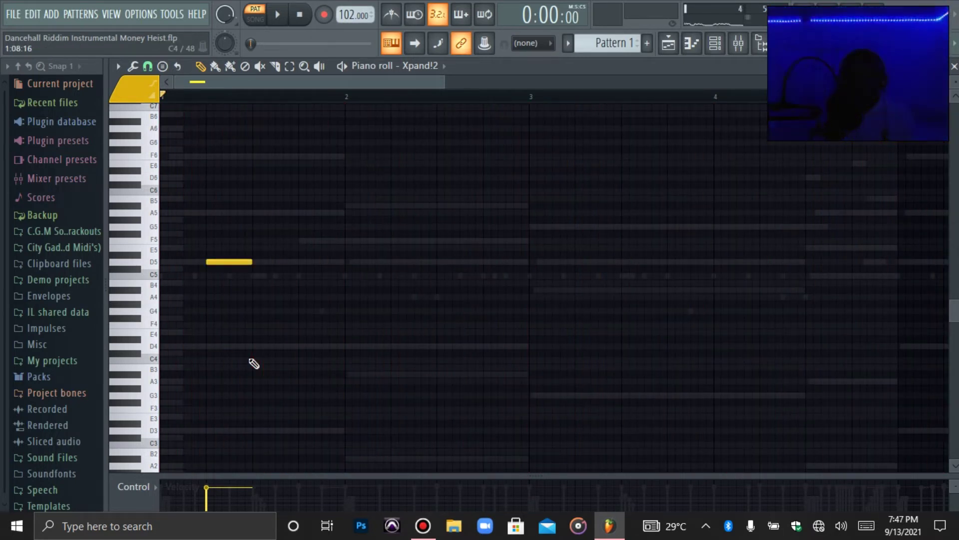
During playback, add D5 notes in bars 2 and 3 and an E5 note at the end of bar 4, quantized to the grid.
key("space")
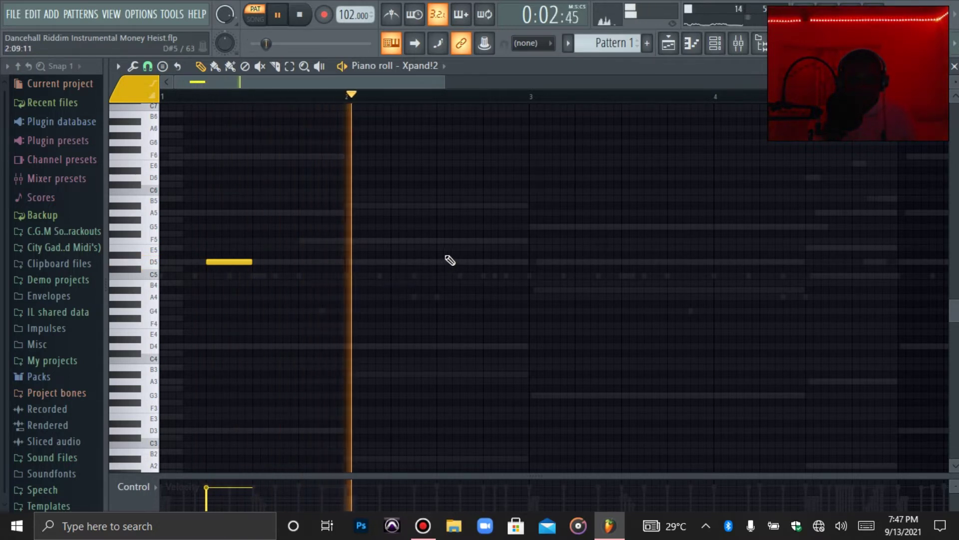
left_click(439, 261)
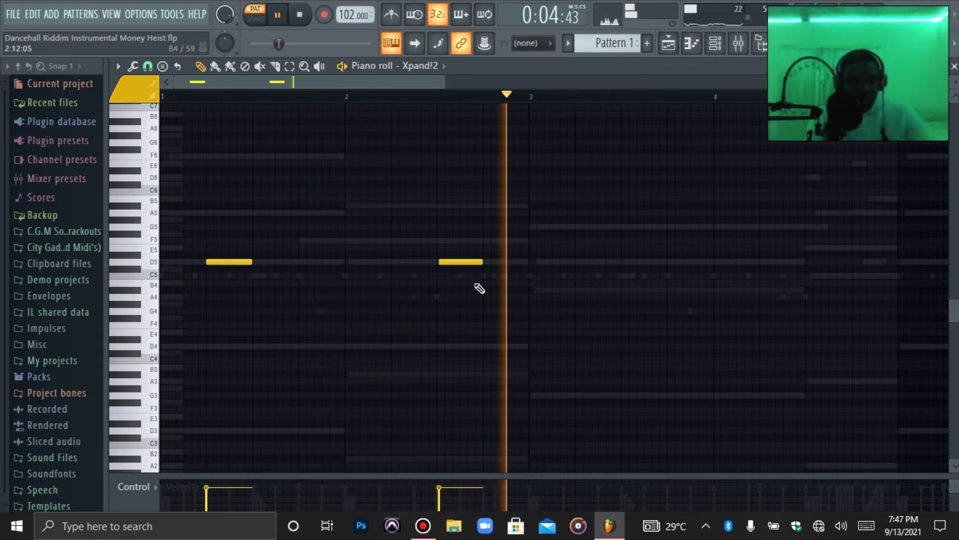
key("alt+q")
key("Return")
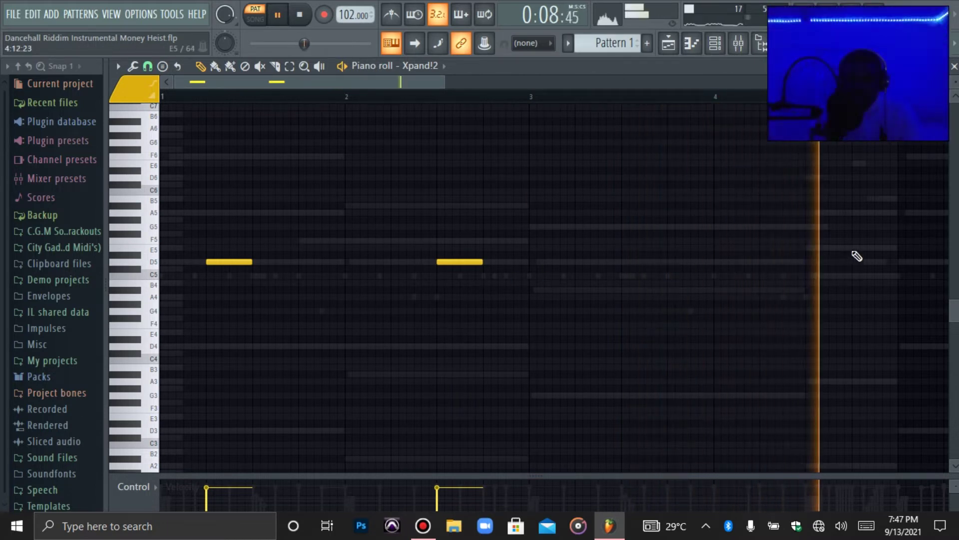
left_click(854, 247)
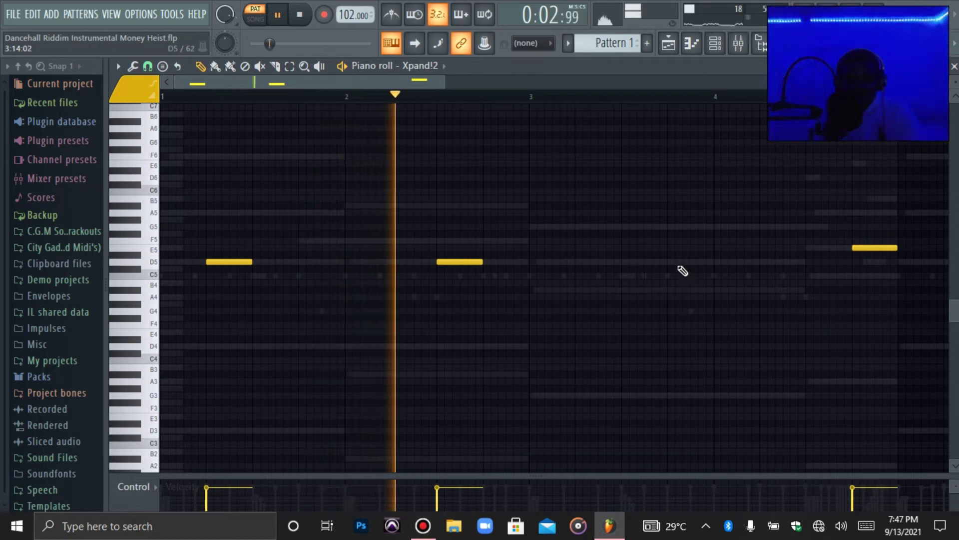
left_click(623, 262)
key("alt+q")
key("Escape")
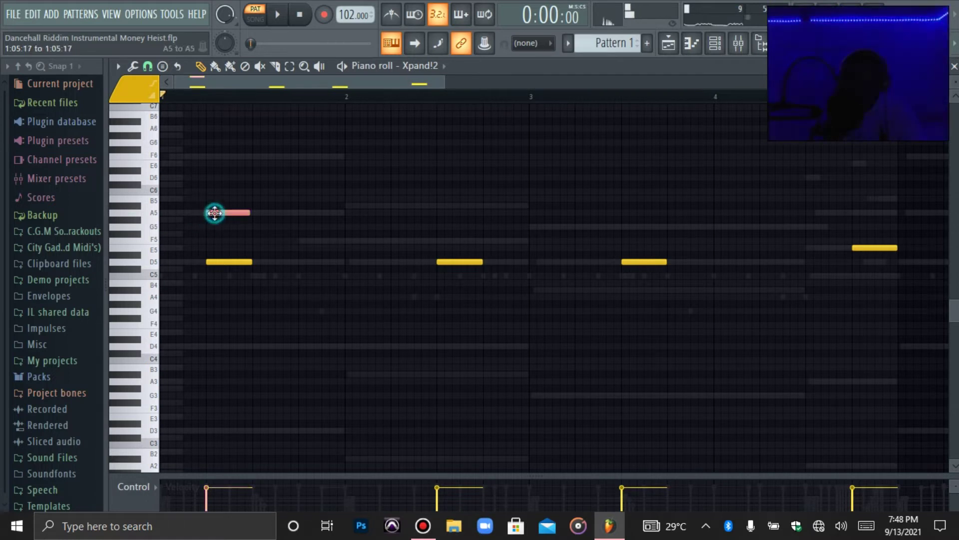
Add F5 harmony notes above the D5 notes in bars 1 and 2, starting the second slightly after its D5.
key("ctrl+Down")
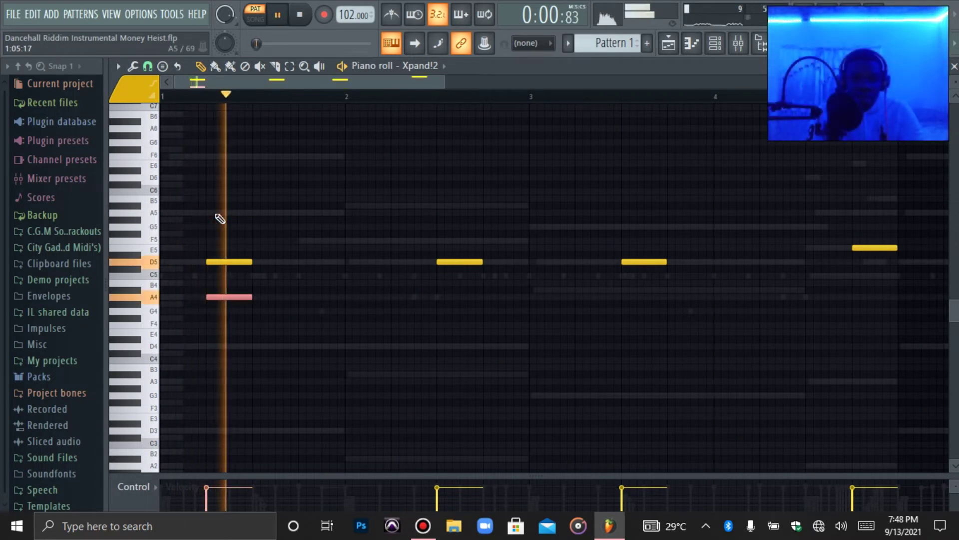
key("space")
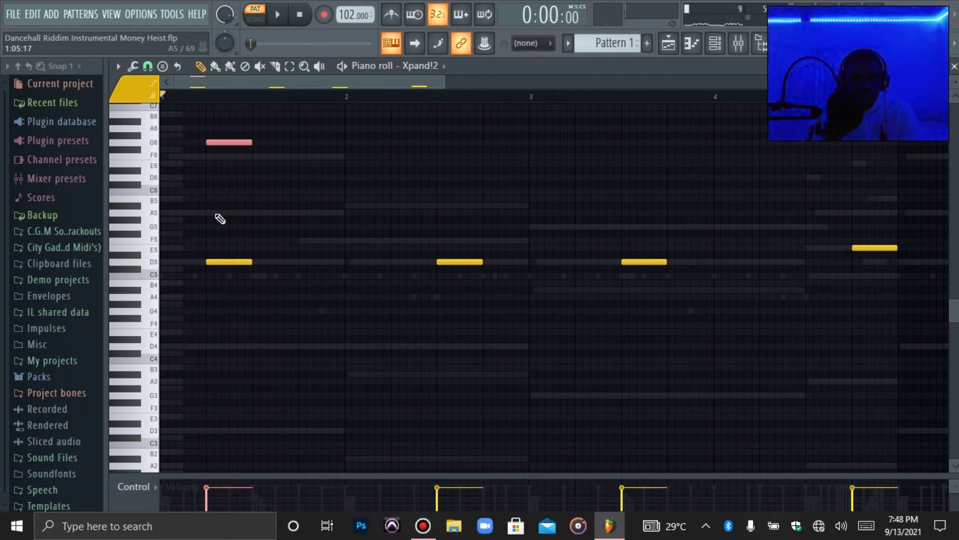
key("space")
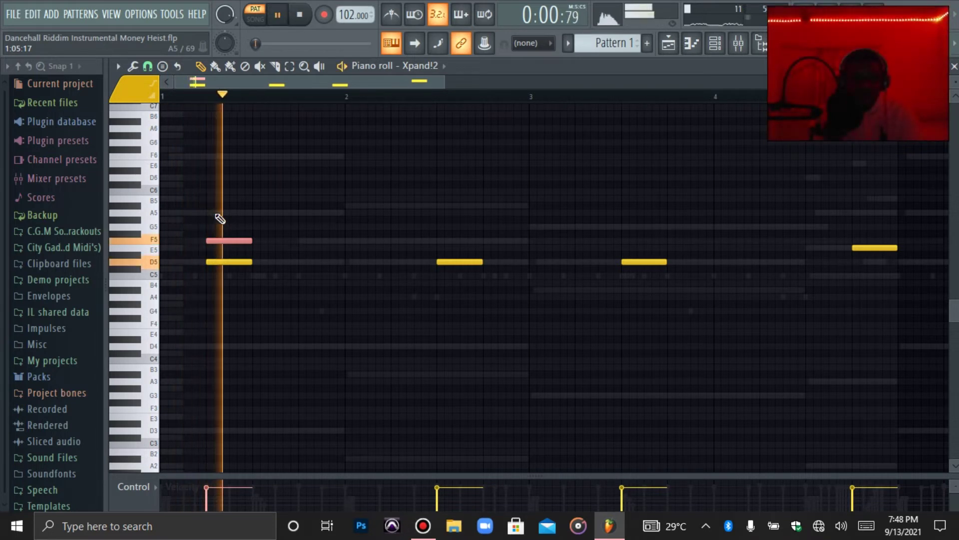
left_click(459, 241)
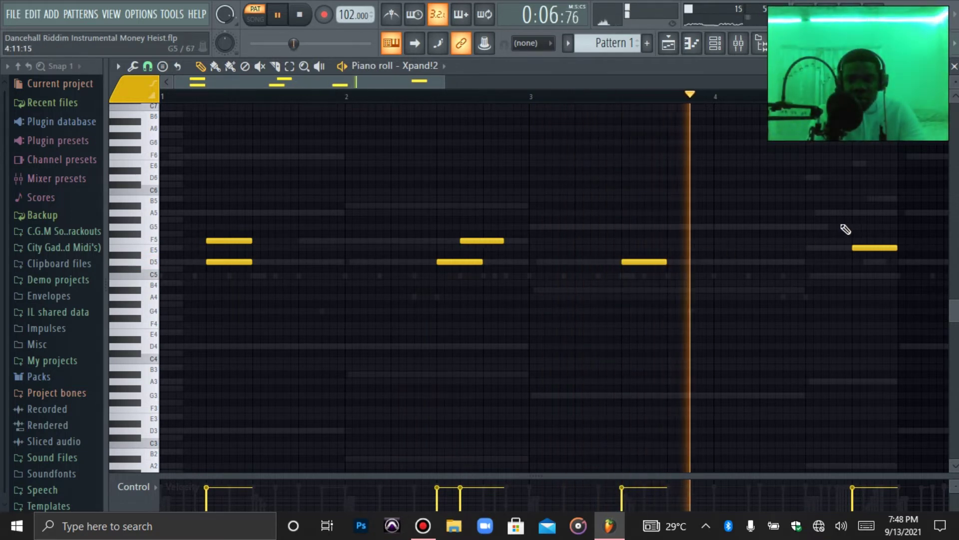
Add a harmony note to the E5 at the end of bar 4 and transpose it to C5.
left_click(856, 212)
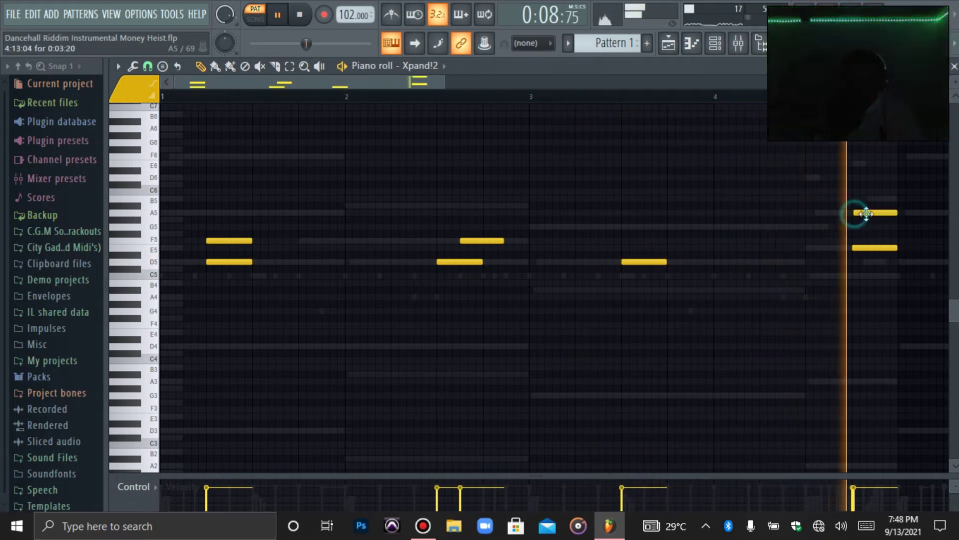
left_click_drag(898, 221, 874, 210)
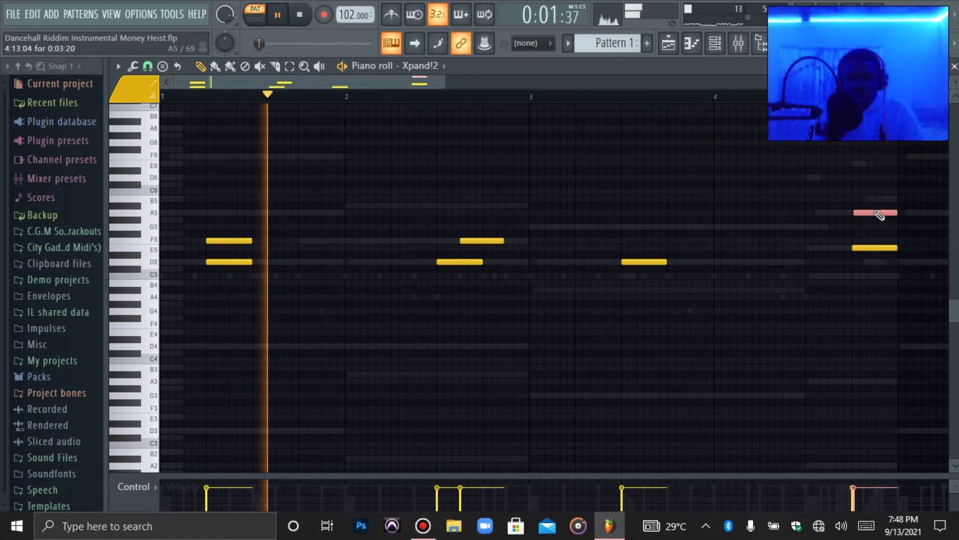
key("ctrl+Down")
key("shift+Up")
key("shift+Up")
key("shift+Up")
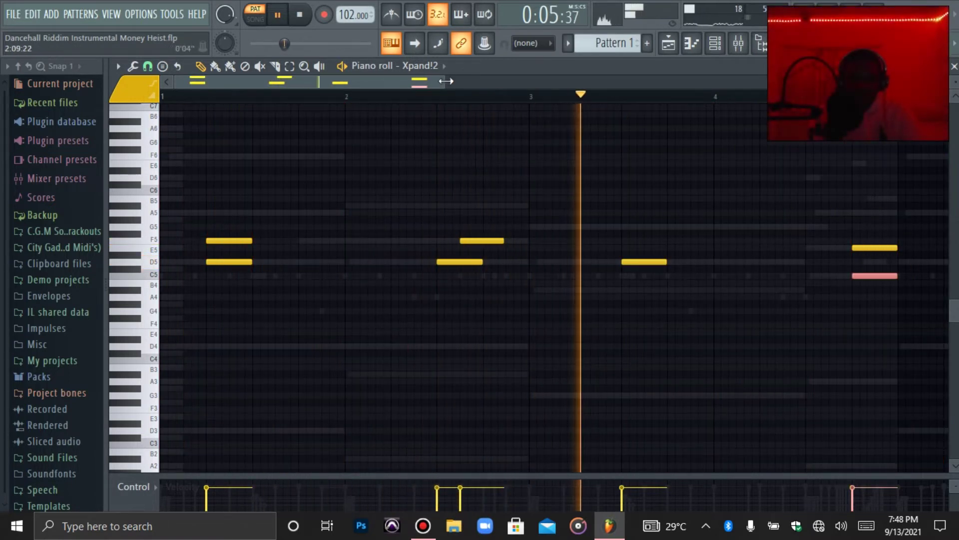
Select the notes in bars 1 to 4 and duplicate them into bars 5 to 8.
scroll(618, 111, "down", 2)
scroll(616, 103, "down", 1)
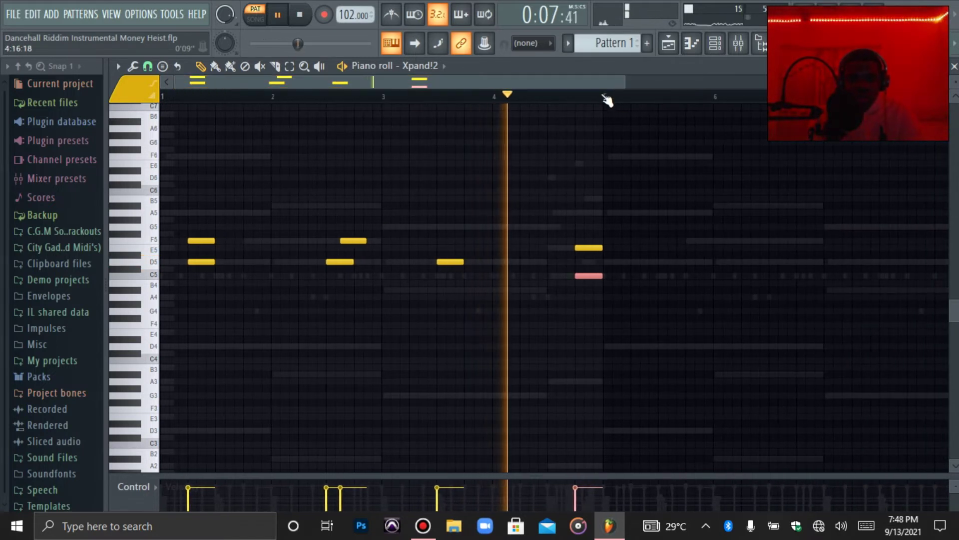
left_click_drag(606, 100, 182, 118)
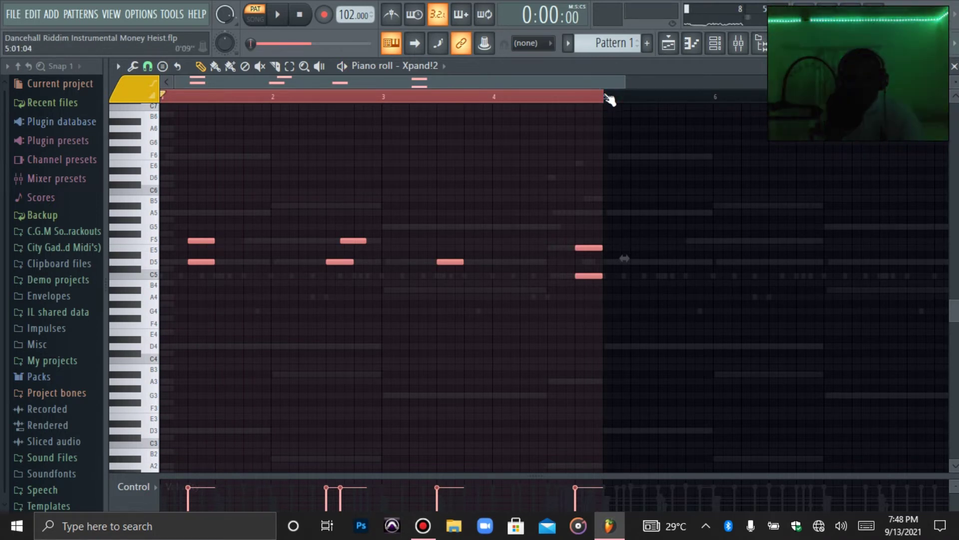
left_click(610, 100)
left_click(610, 100)
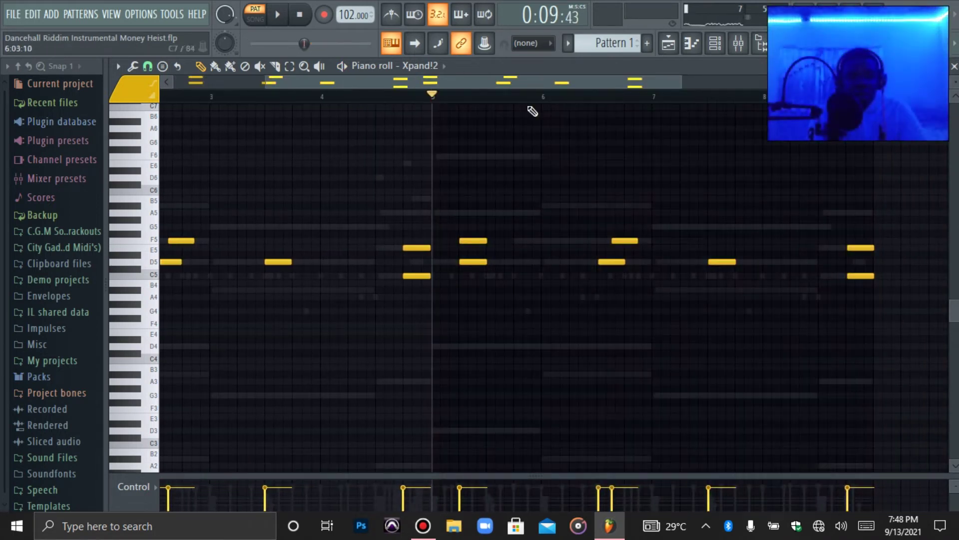
left_click_drag(370, 91, 253, 89)
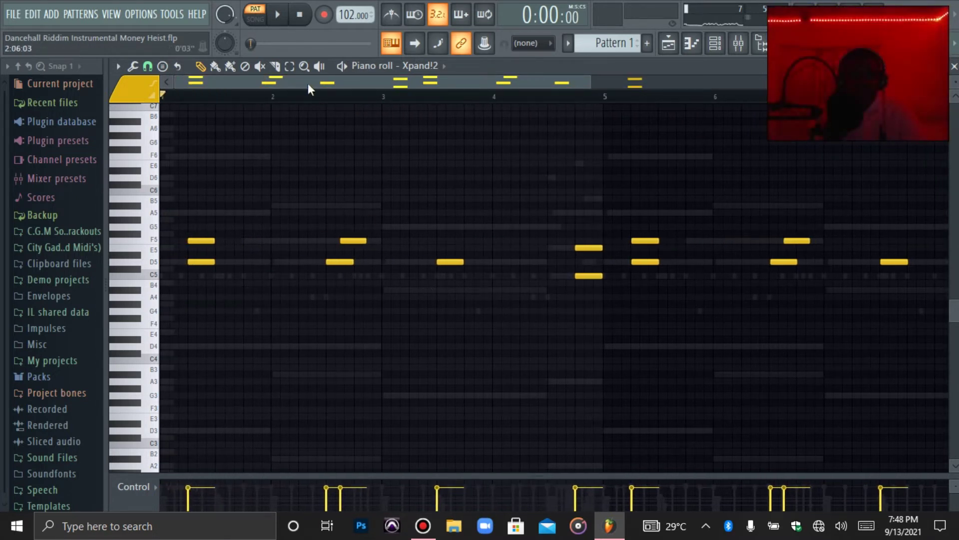
left_click_drag(590, 76, 644, 88)
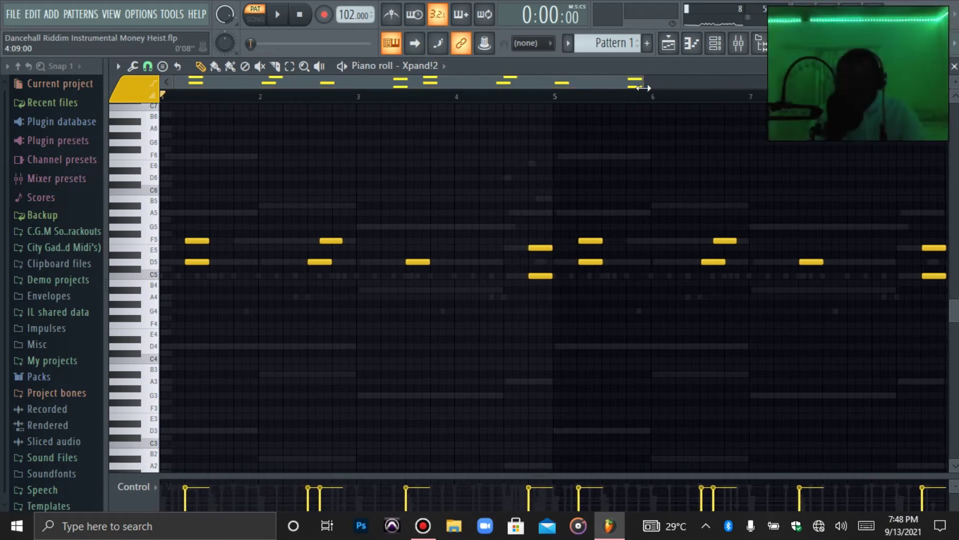
Reopen the Xpand!2 channel during playback and choose +13 Spiccato Up+Down from the plugin's preset list.
left_click(714, 44)
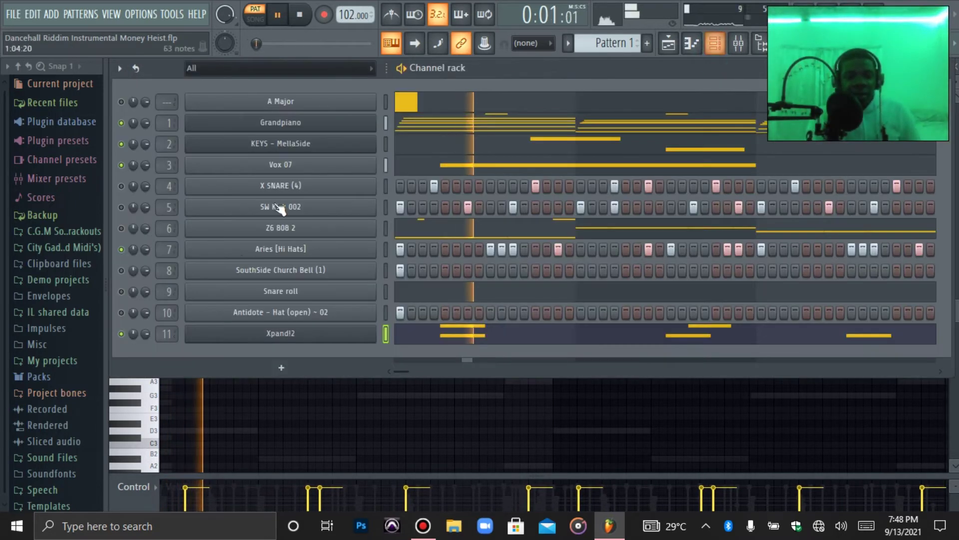
left_click(232, 335)
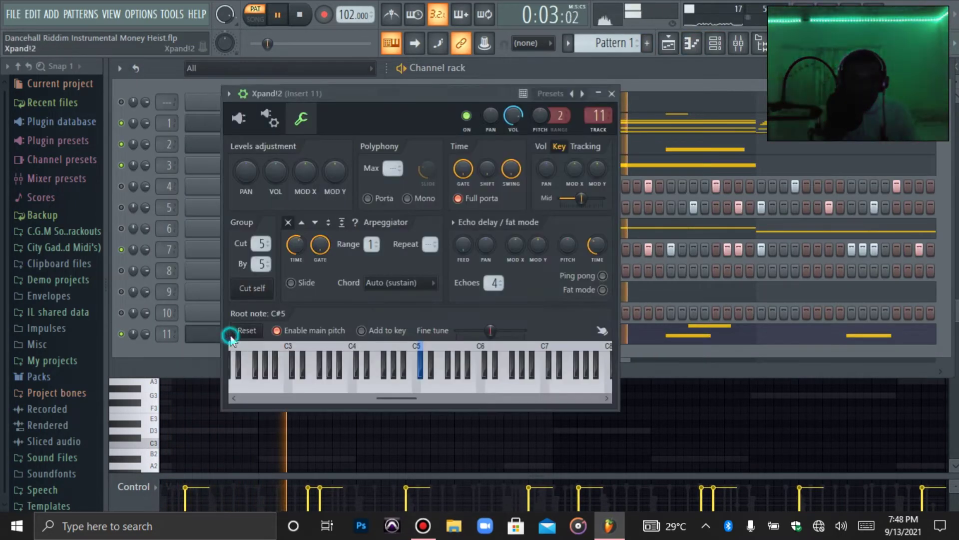
left_click(243, 94)
left_click(228, 93)
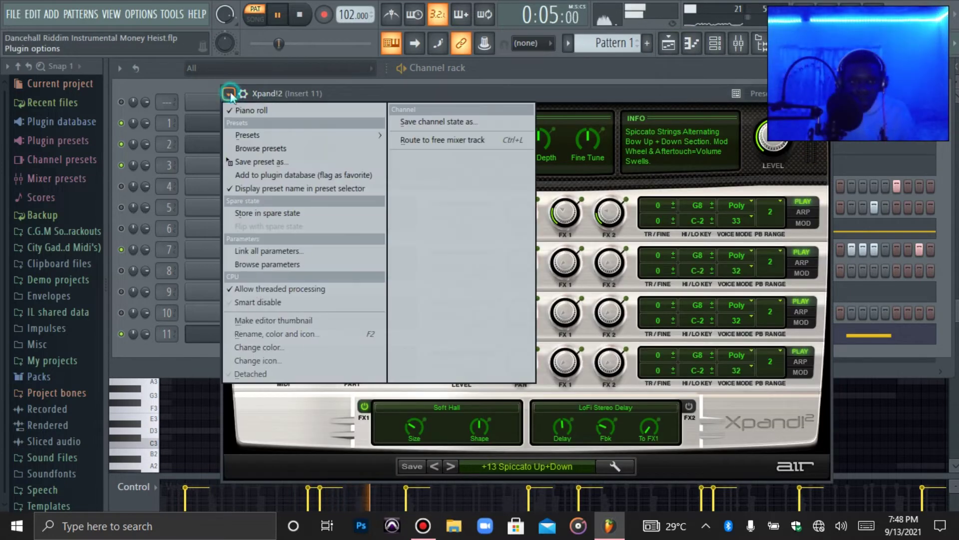
mouse_move(309, 135)
left_click(436, 145)
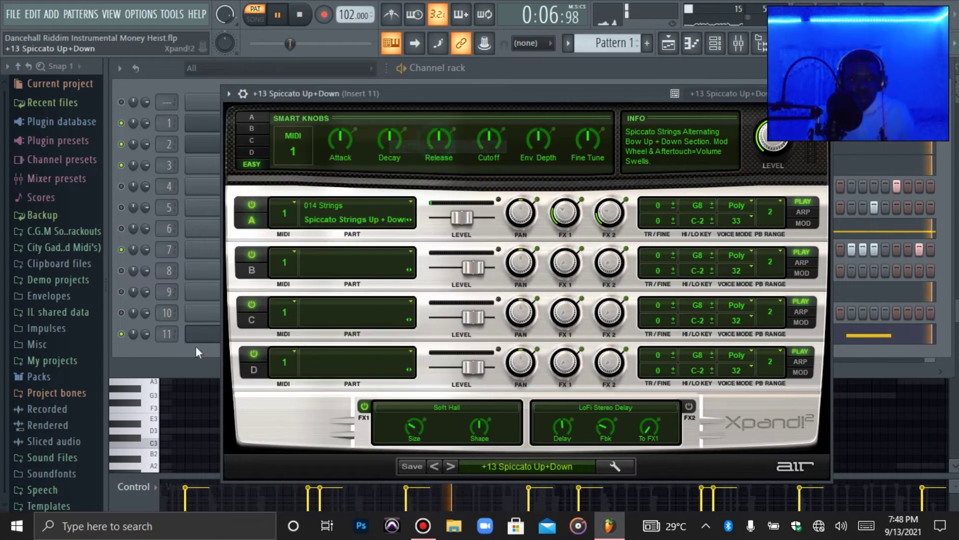
left_click(192, 335)
Solo and unsolo the Grandpiano channel to unmute every channel, and play the full pattern from the start.
key("F9")
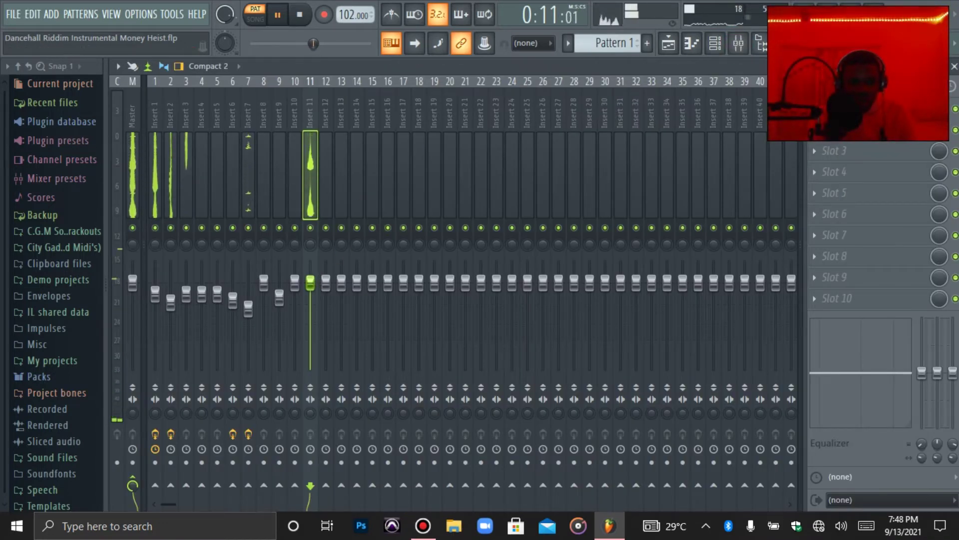
left_click(715, 43)
right_click(122, 123)
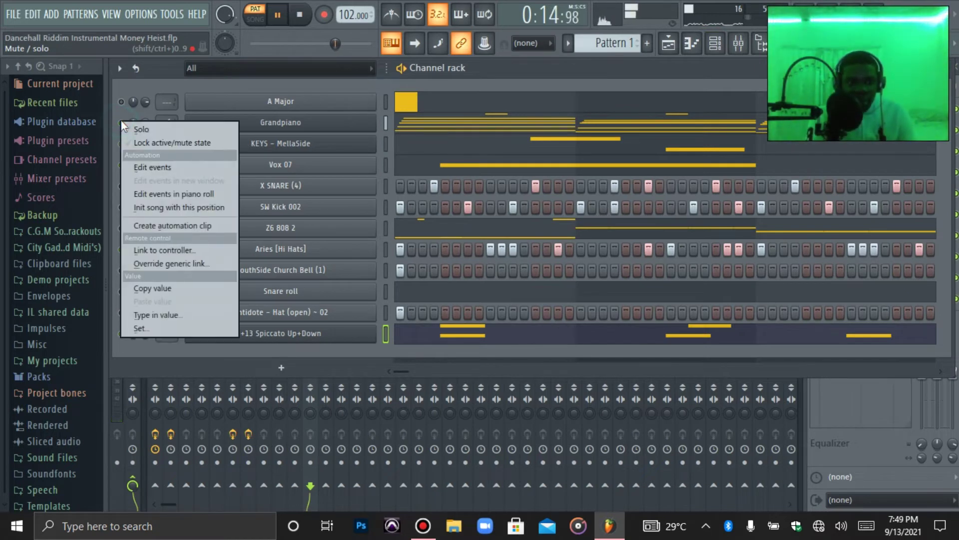
left_click(127, 127)
right_click(120, 123)
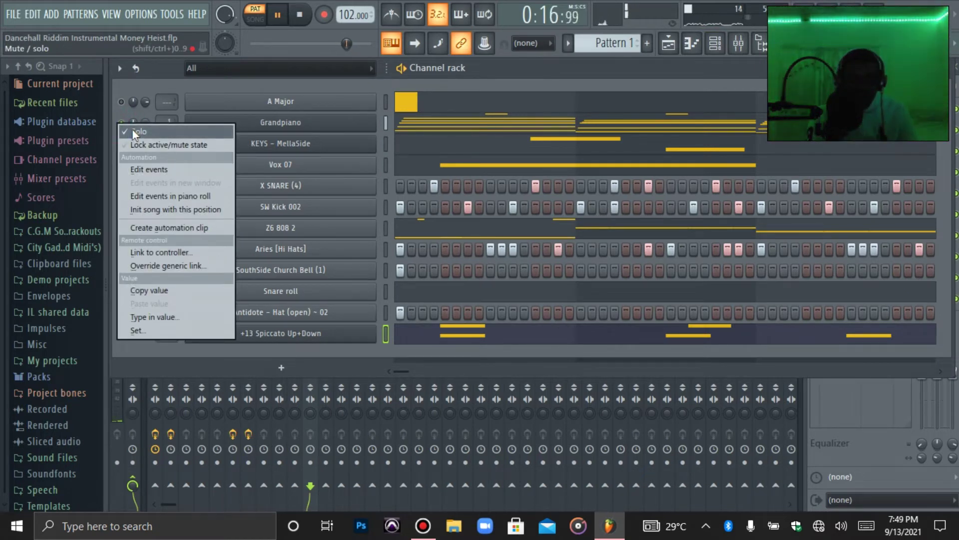
left_click(132, 128)
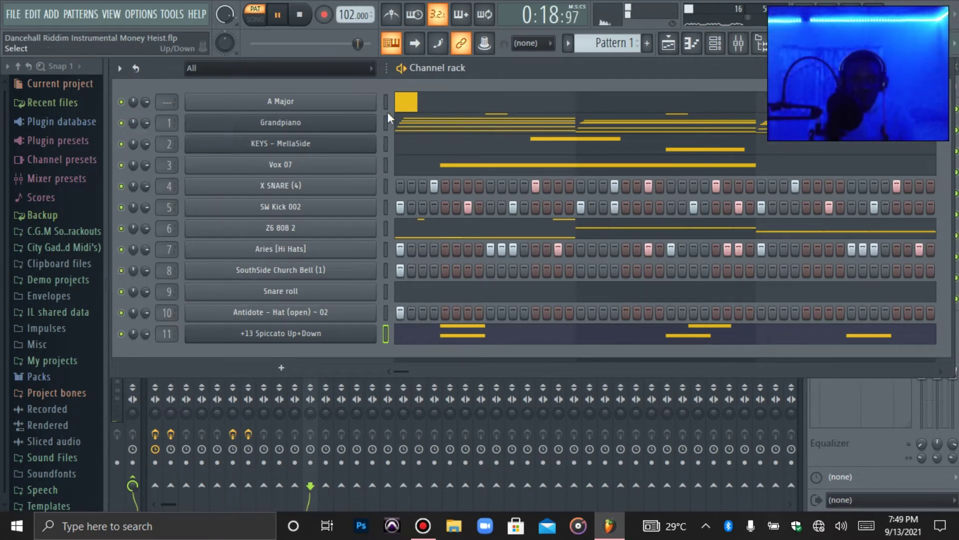
key("space")
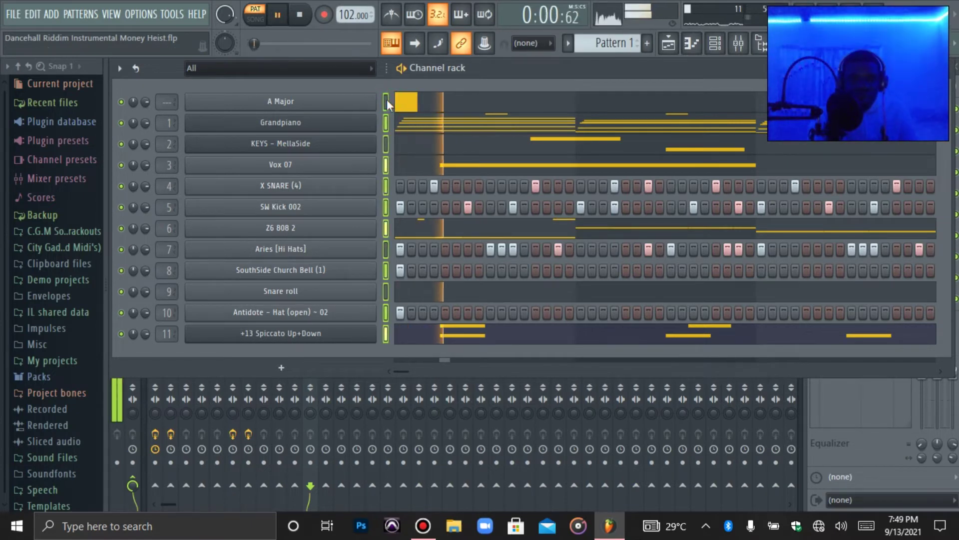
Quantize the duplicated notes in bars 5 to 8 of the +13 Spiccato Up+Down piano roll.
left_click(693, 46)
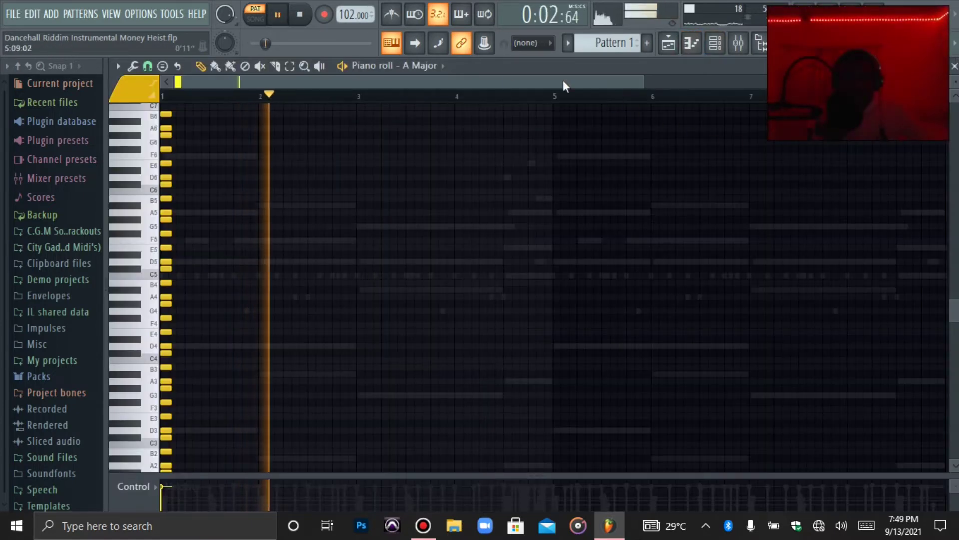
left_click(427, 66)
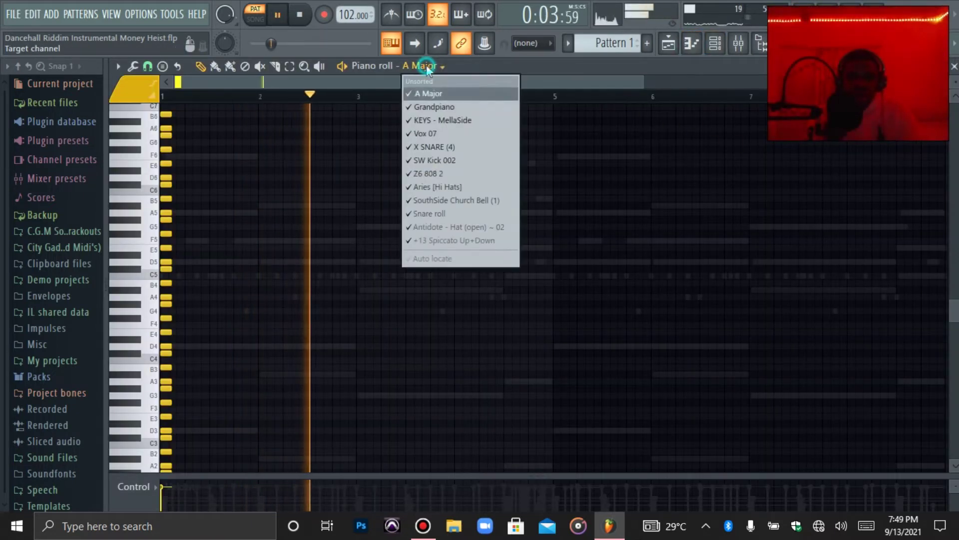
left_click(439, 241)
left_click_drag(604, 184, 586, 281)
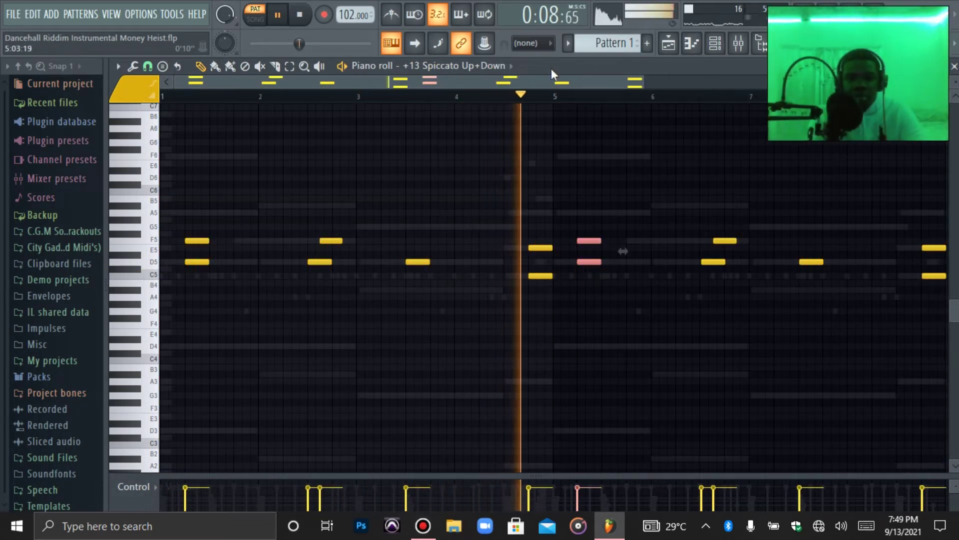
left_click_drag(544, 81, 745, 145)
left_click_drag(572, 205, 481, 286)
key("alt+q")
key("Return")
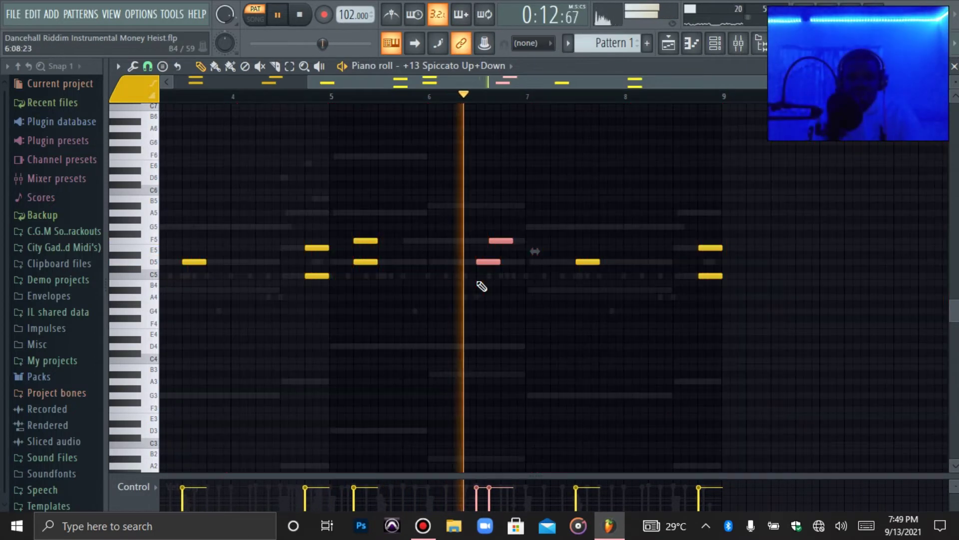
left_click_drag(565, 208, 758, 297)
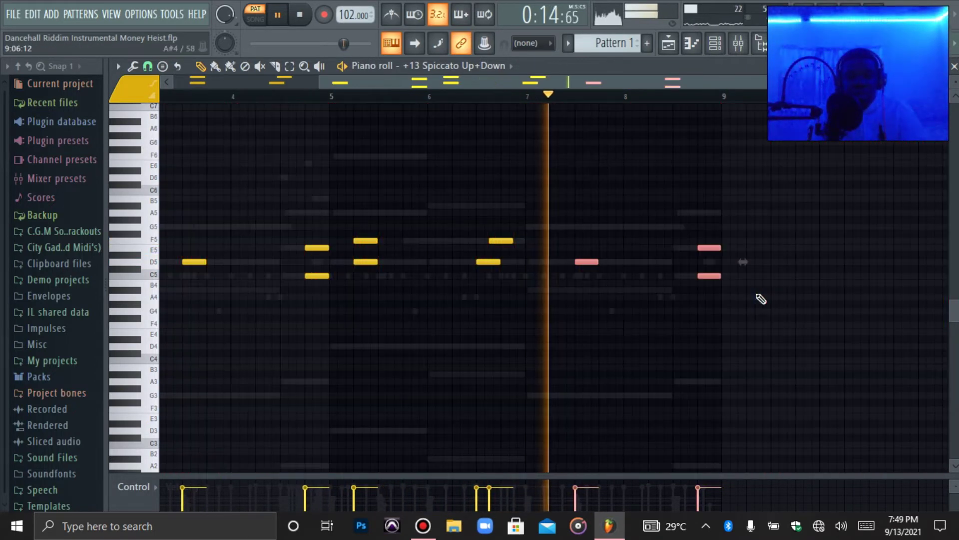
Deselect the notes in the +13 Spiccato Up+Down piano roll and return to the channel rack.
left_click_drag(329, 85, 182, 87)
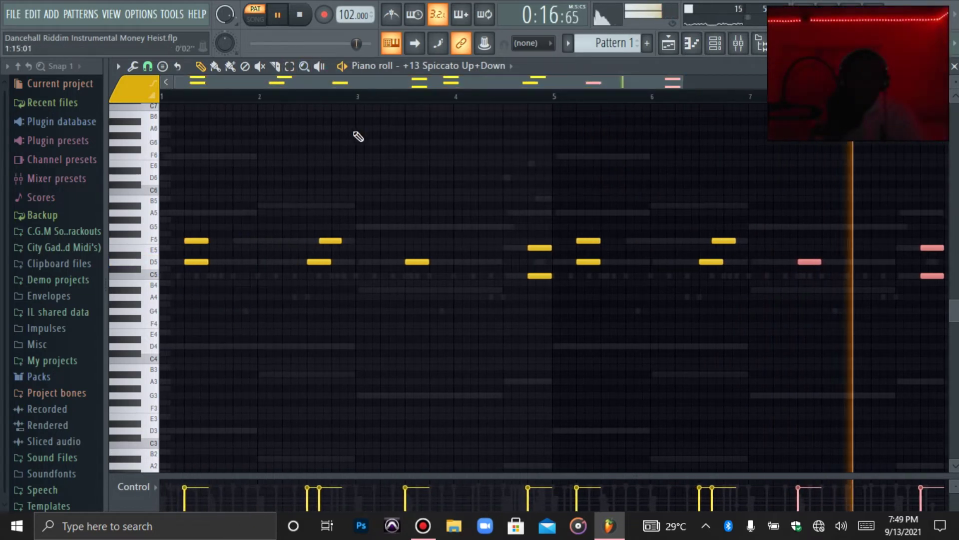
right_click(394, 135)
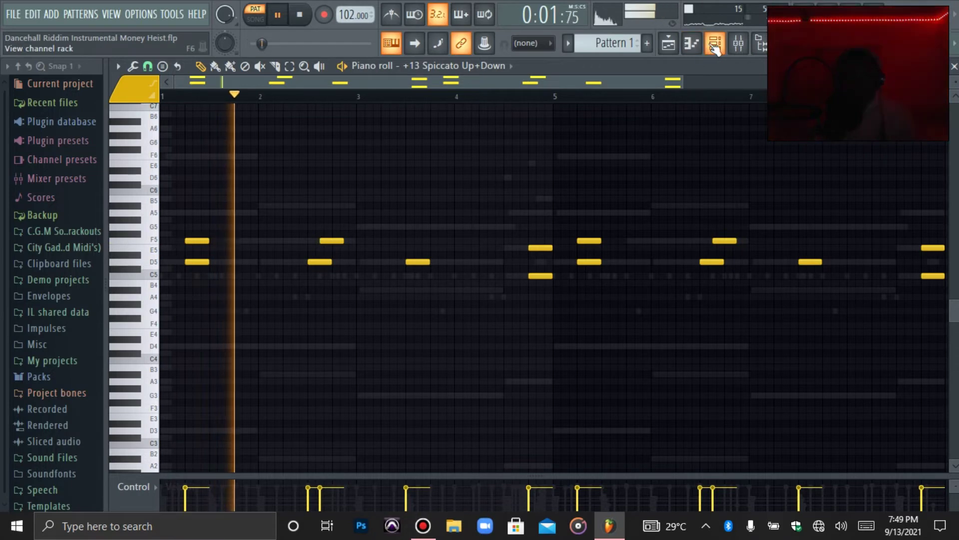
key("F6")
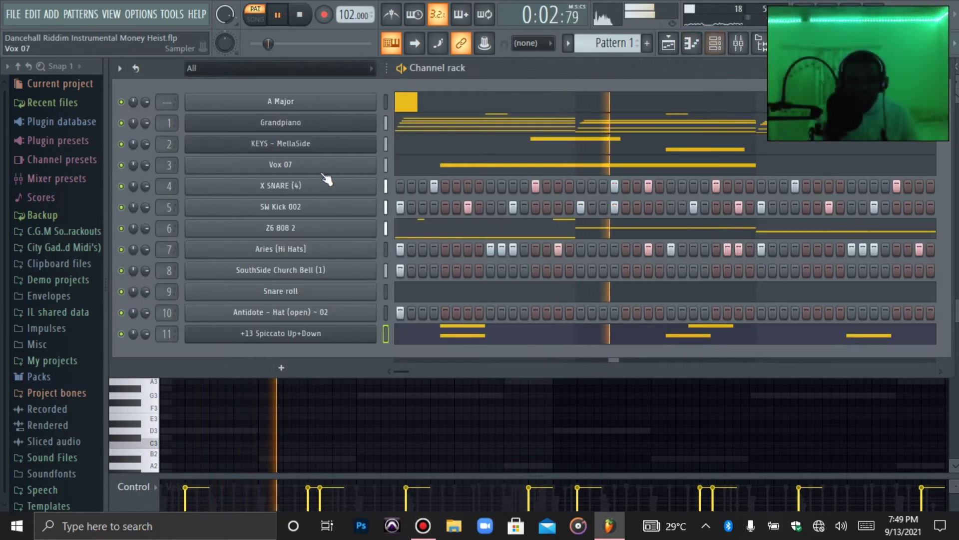
Select all channels in the channel rack and colour them with a gradient whose first and last colours are black.
double_click(386, 102)
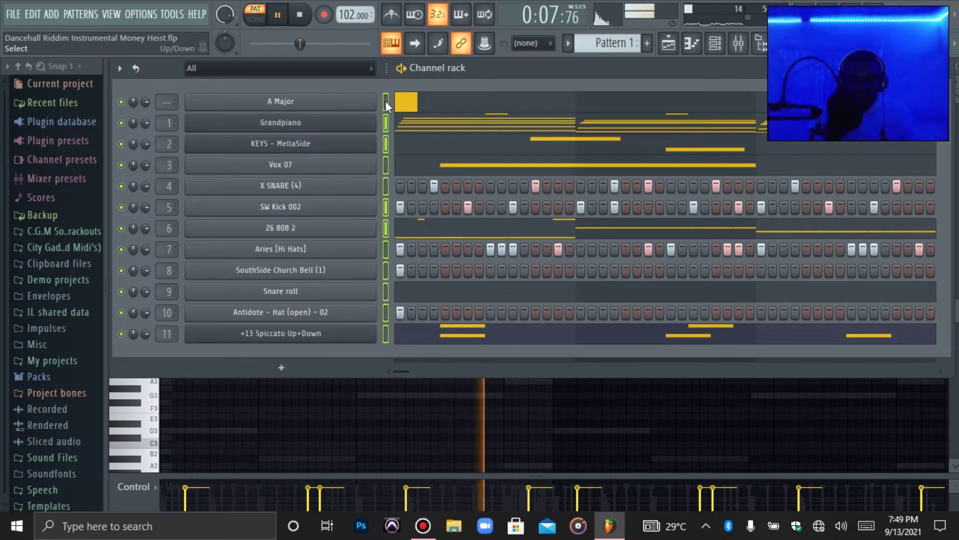
left_click(119, 68)
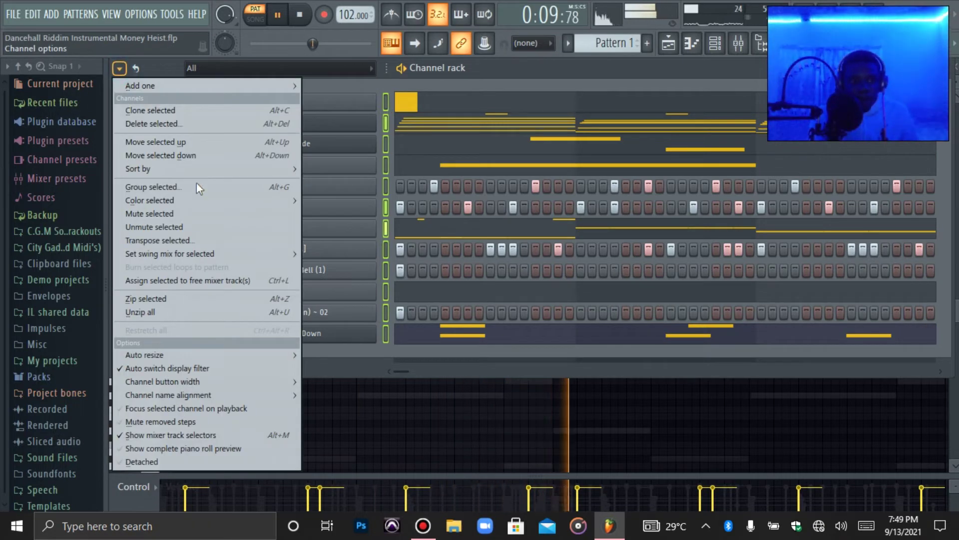
mouse_move(193, 200)
left_click(324, 201)
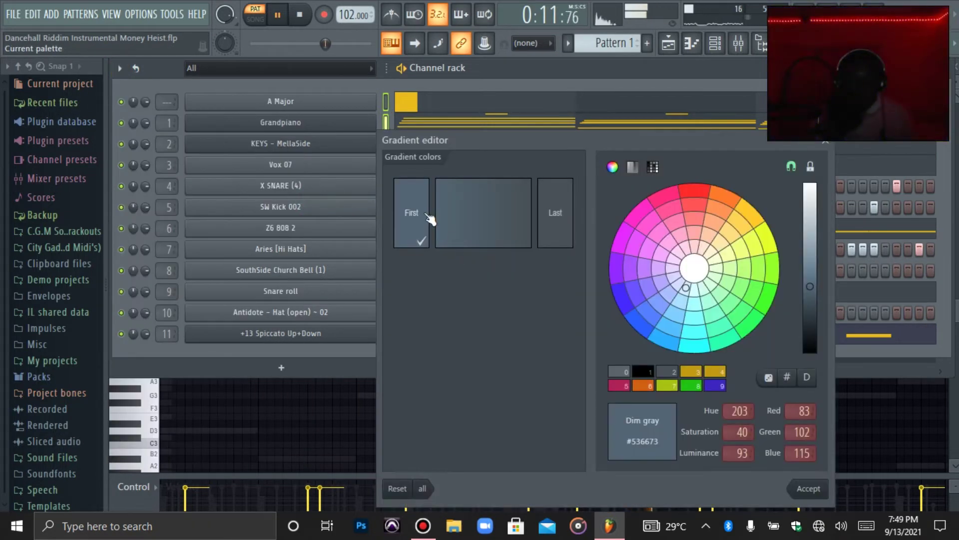
left_click(645, 371)
left_click(564, 225)
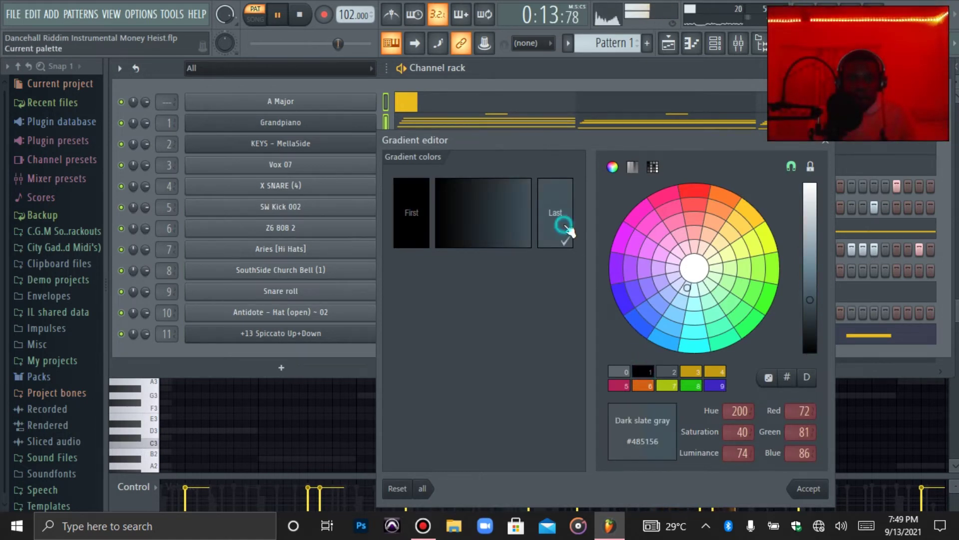
left_click(654, 373)
left_click(805, 492)
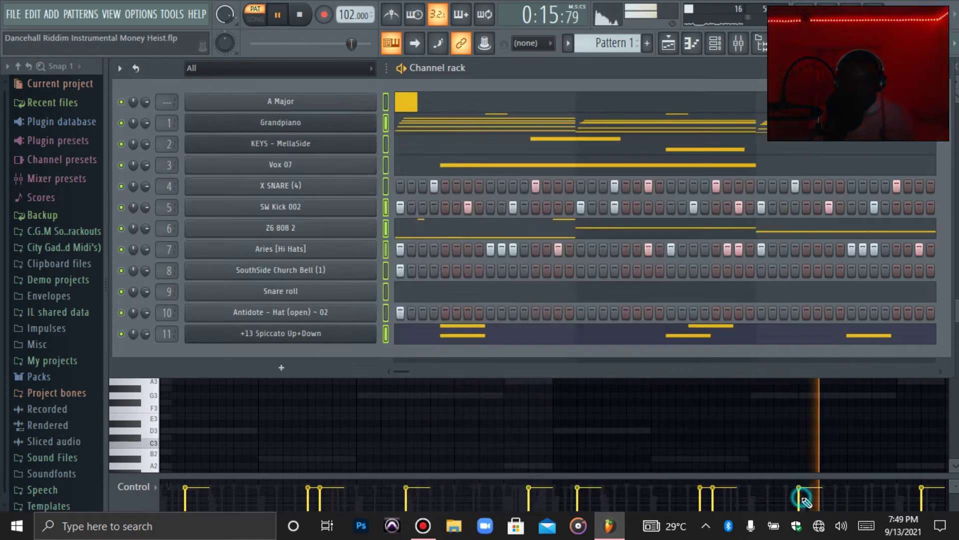
Select channels 1 to 11, from Grandpiano to +13 Spiccato Up+Down, and route them to consecutive mixer tracks starting from Insert 1.
left_click(386, 124)
left_click_drag(386, 126, 391, 335)
left_click(753, 44)
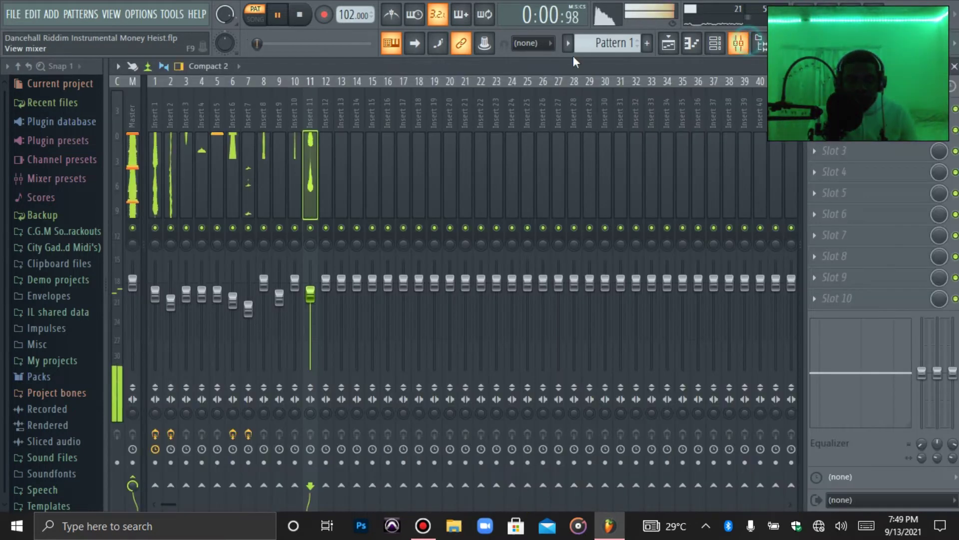
right_click(158, 161)
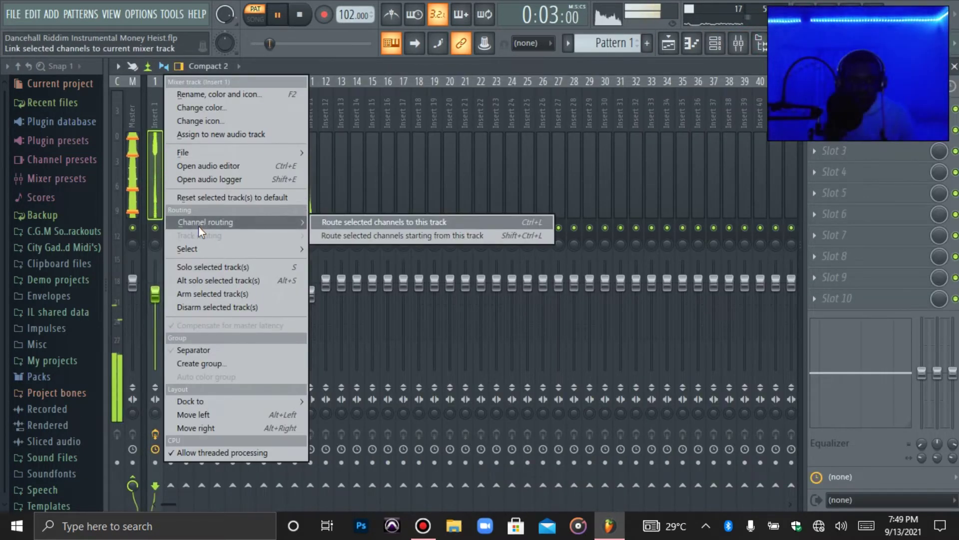
mouse_move(200, 222)
left_click(338, 235)
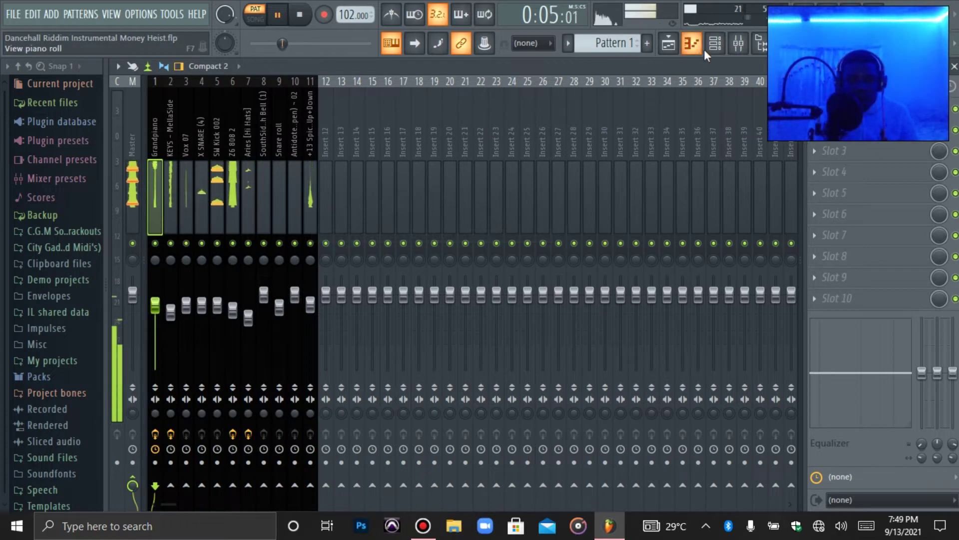
Load Fruity Reeverb 2 in slot 2 of the +13 Spiccato Up+Down mixer track and adjust its room size and wet level.
left_click(306, 214)
left_click(827, 145)
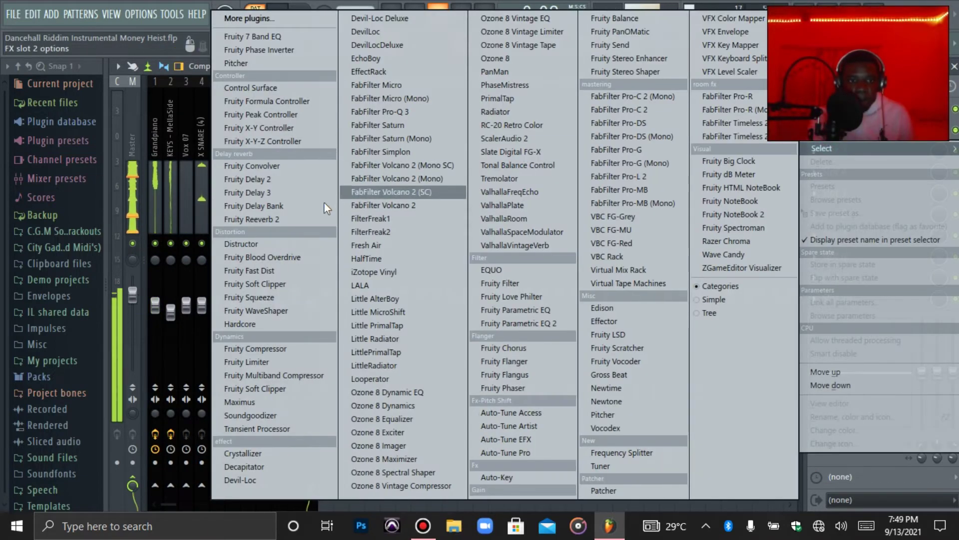
left_click(293, 216)
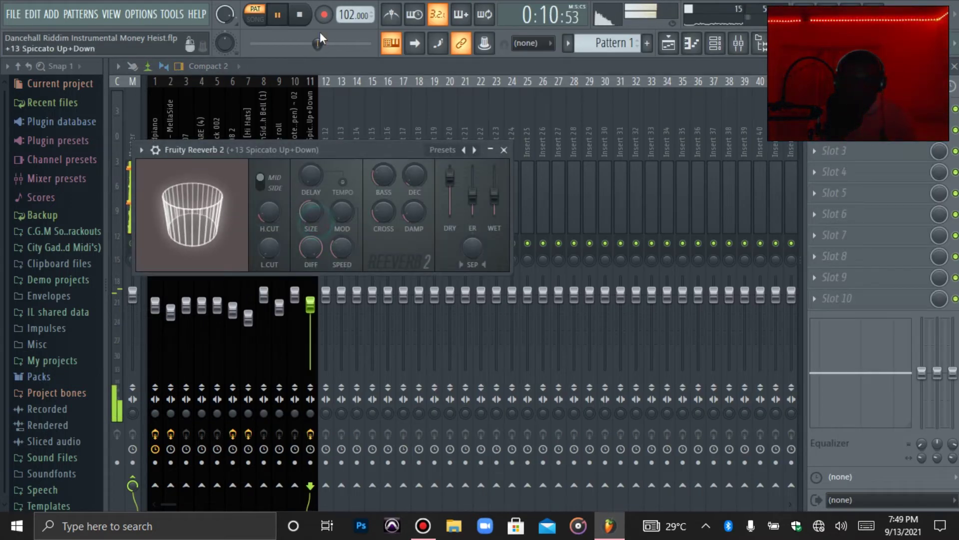
left_click_drag(311, 213, 311, 179)
left_click_drag(494, 196, 494, 202)
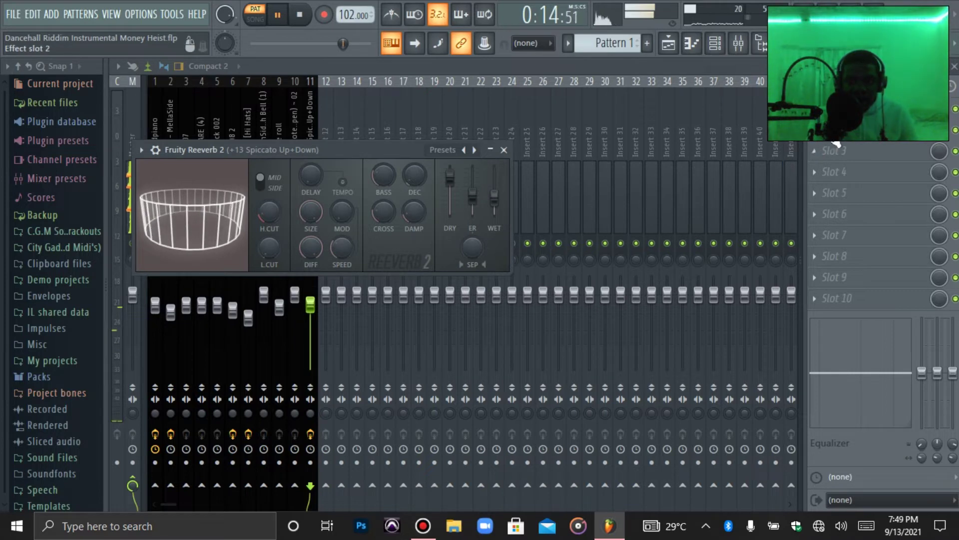
left_click(504, 150)
Load Fruity Parametric EQ 2 in slot 1 of the +13 Spiccato Up+Down mixer track and enlarge its window.
left_click(726, 46)
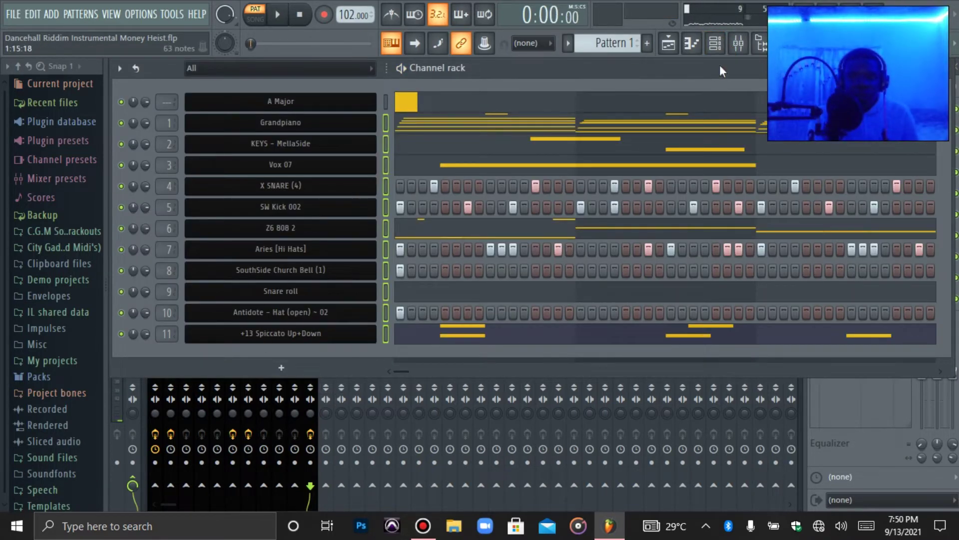
left_click(739, 45)
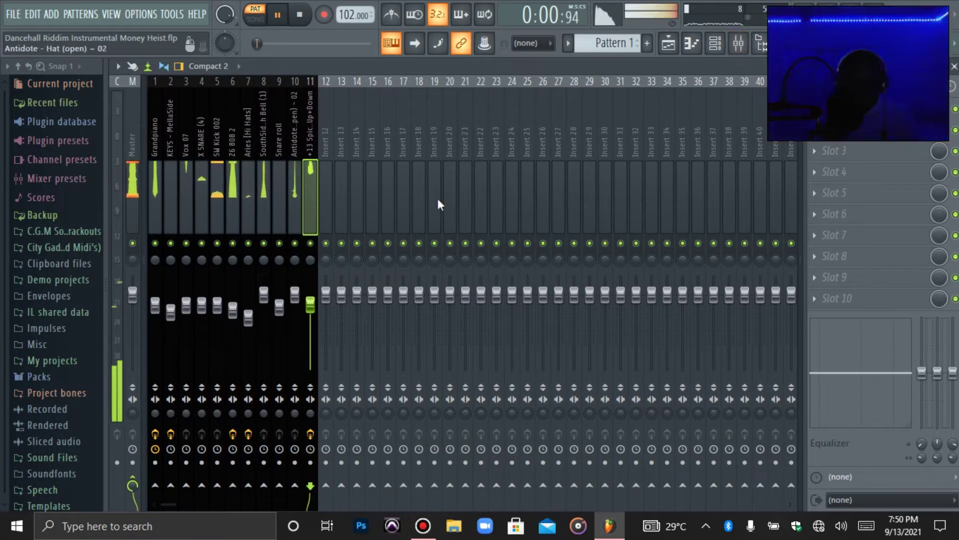
left_click(814, 109)
left_click(495, 323)
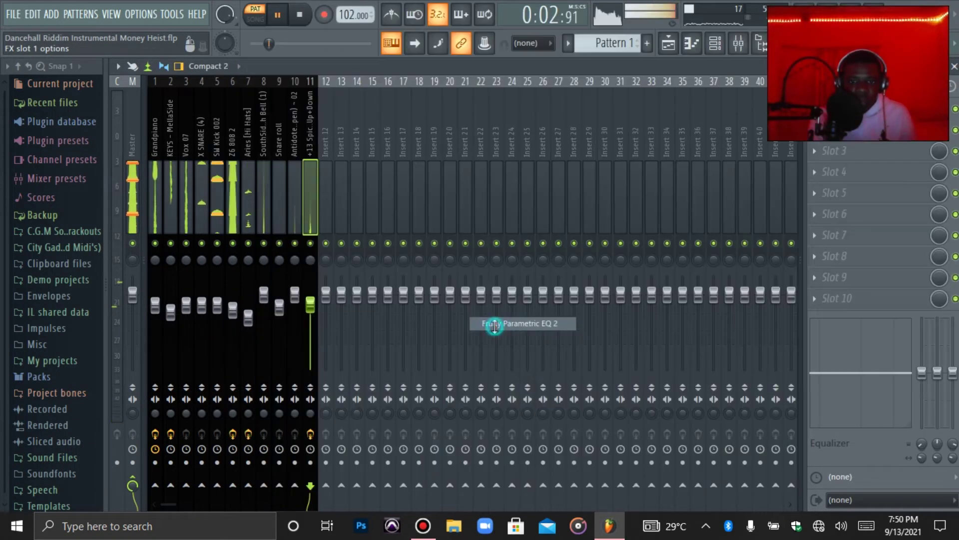
left_click_drag(370, 132, 549, 102)
left_click_drag(745, 340, 907, 464)
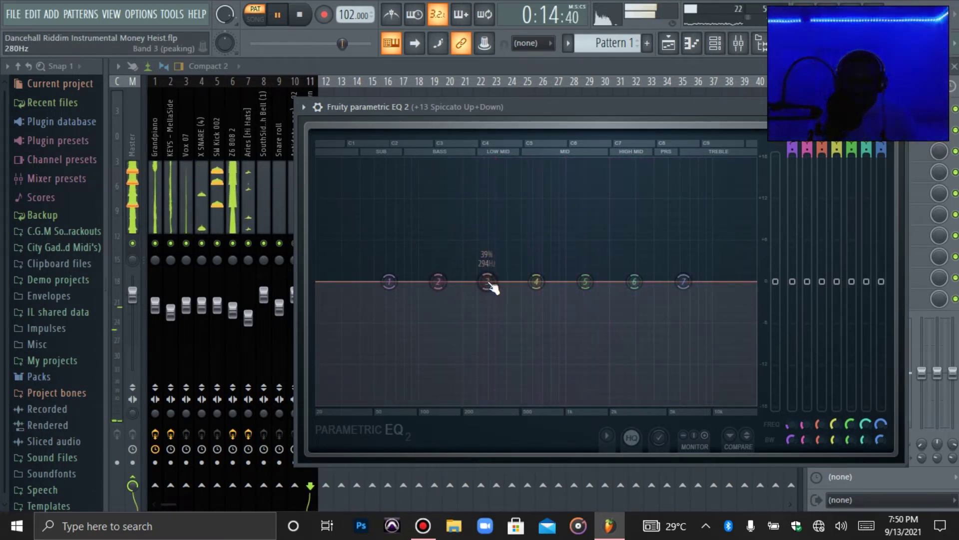
Pull EQ band 1 down to -18 dB near 190 Hz, change its type to High pass, and raise its cutoff slightly.
left_click_drag(390, 282, 460, 402)
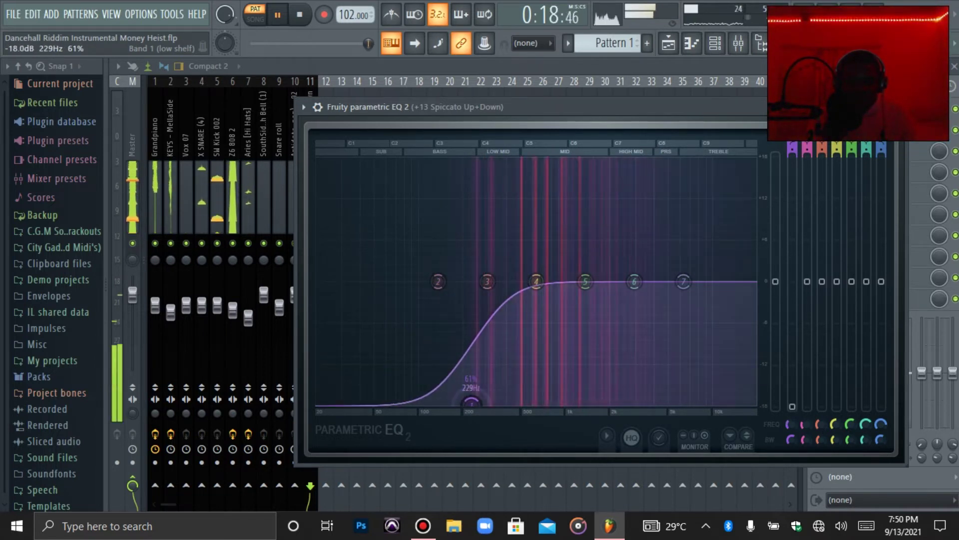
left_click_drag(470, 402, 457, 402)
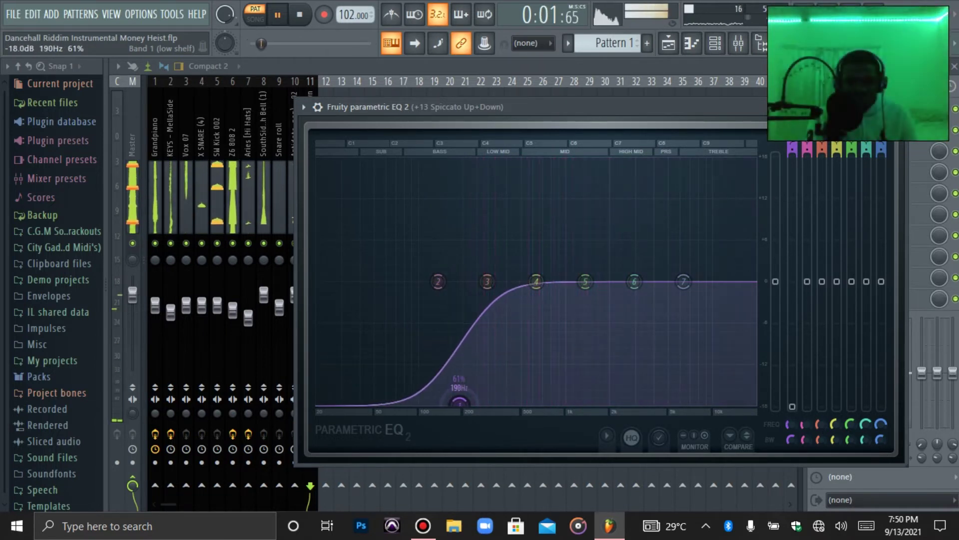
right_click(458, 403)
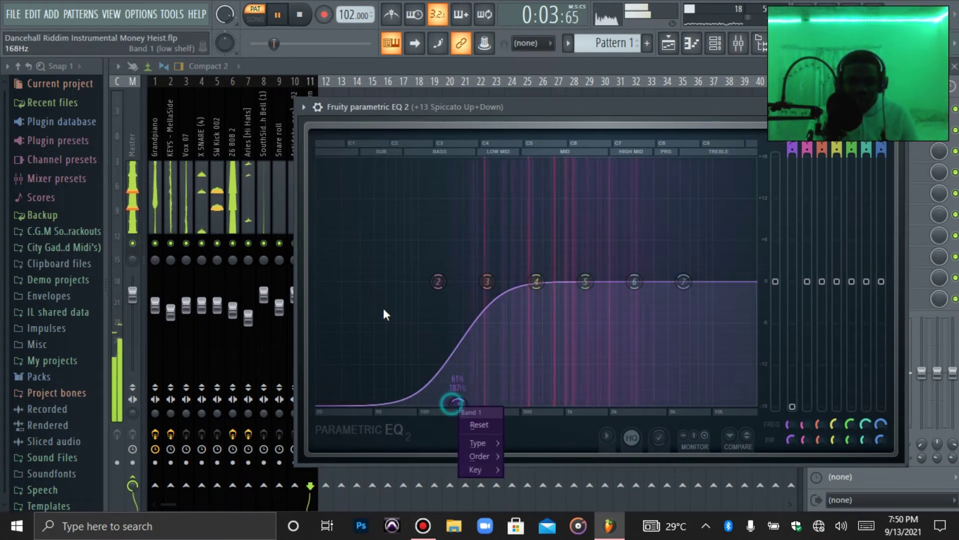
mouse_move(474, 443)
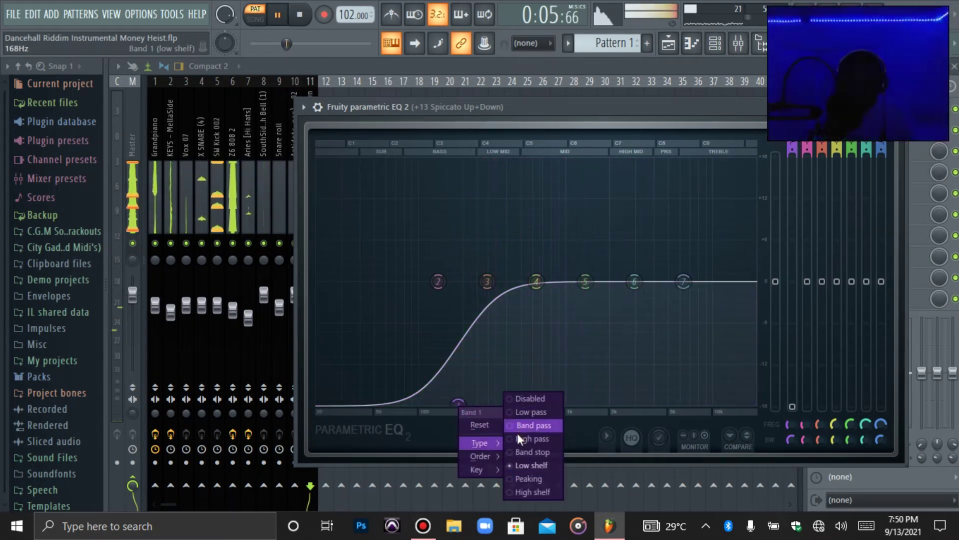
left_click(518, 434)
left_click_drag(459, 281, 471, 281)
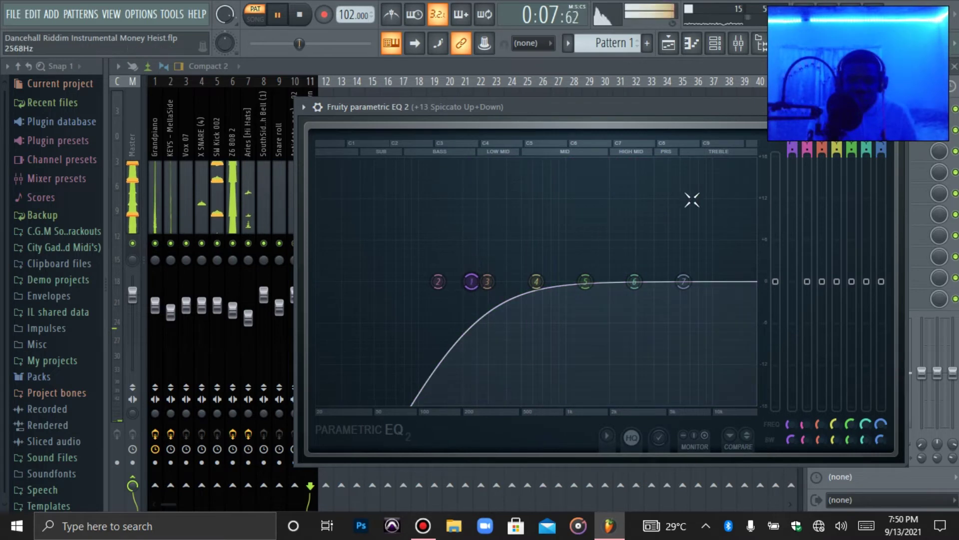
left_click(897, 107)
Check the Fruity Reeverb 2 settings on the spiccato strings mixer track.
left_click(874, 131)
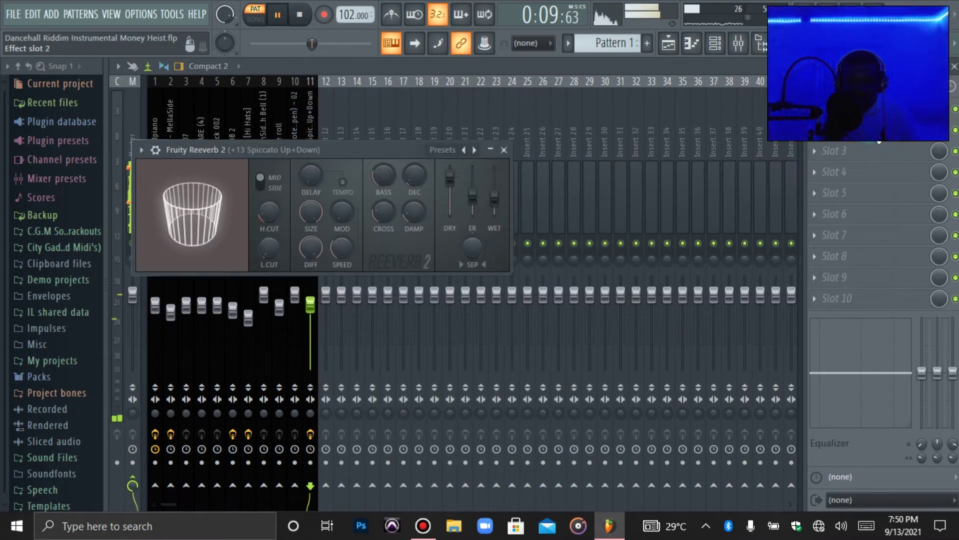
left_click(875, 130)
left_click(716, 44)
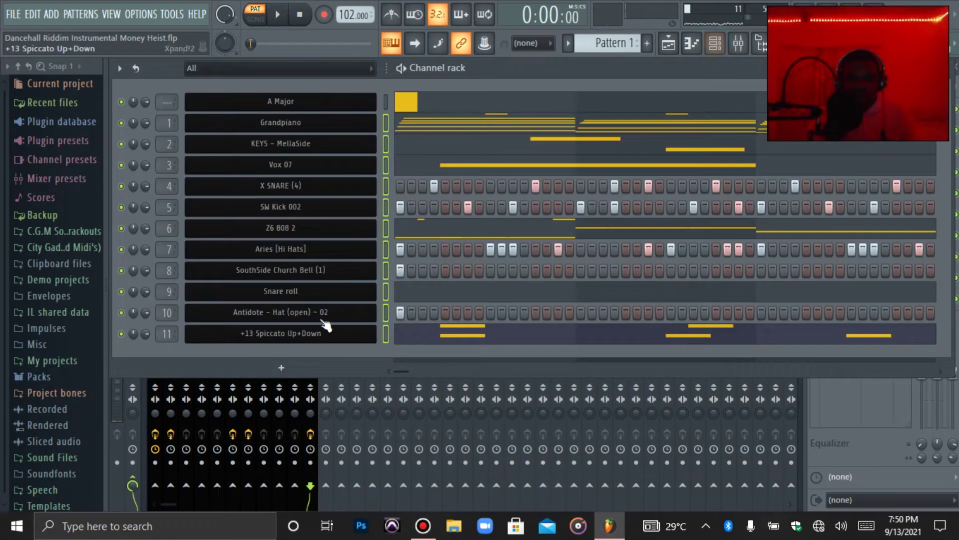
left_click(750, 43)
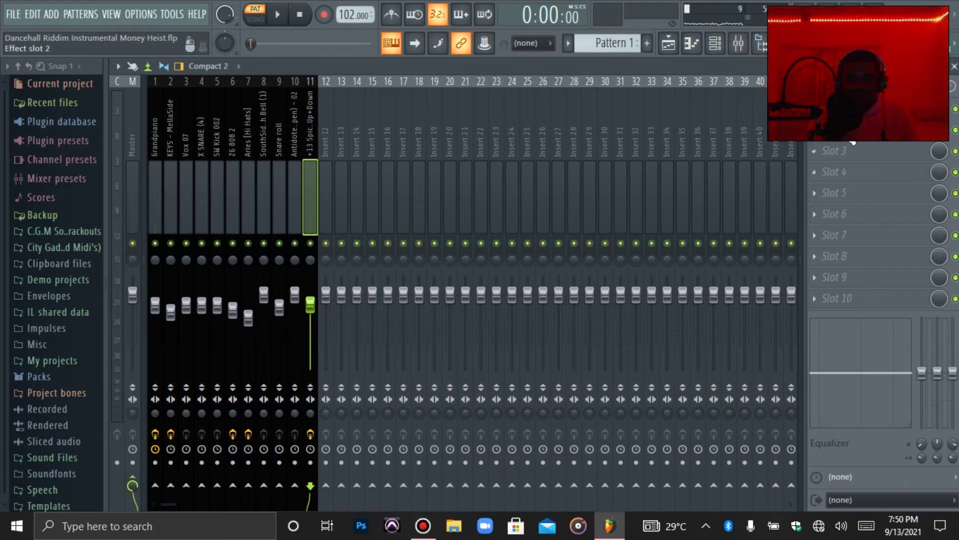
Reopen the strings track's Parametric EQ 2, lower band 1's high-pass cutoff slightly, and audition the pattern from the channel rack.
left_click(875, 108)
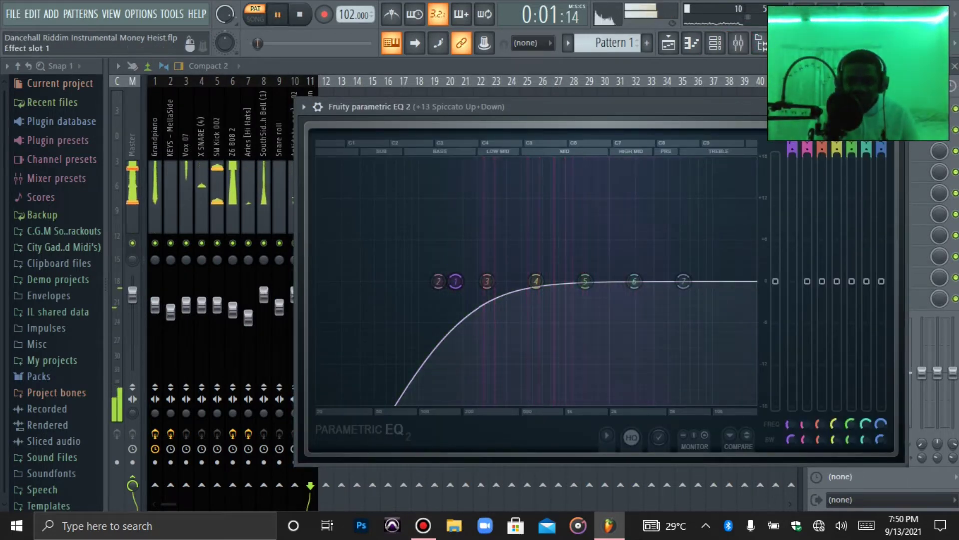
left_click(737, 45)
left_click(715, 44)
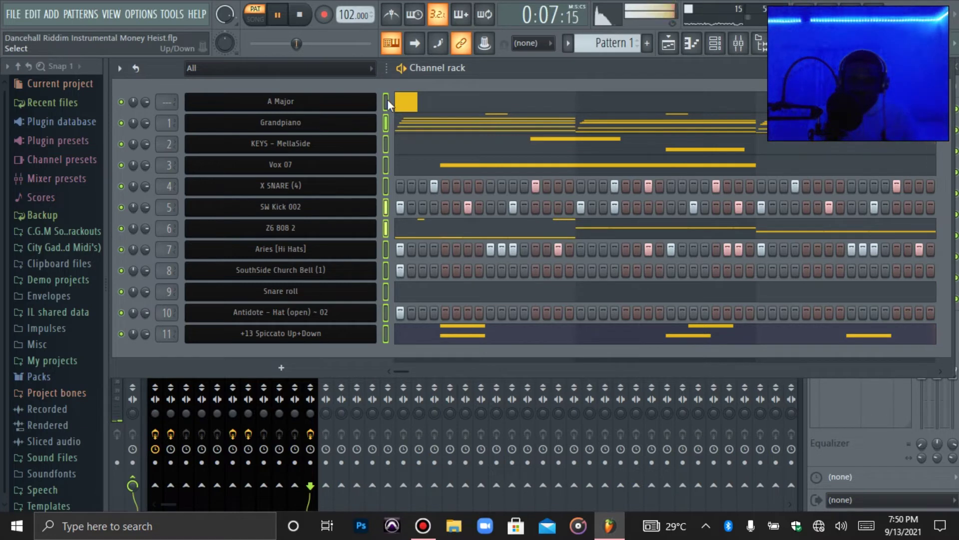
key("space")
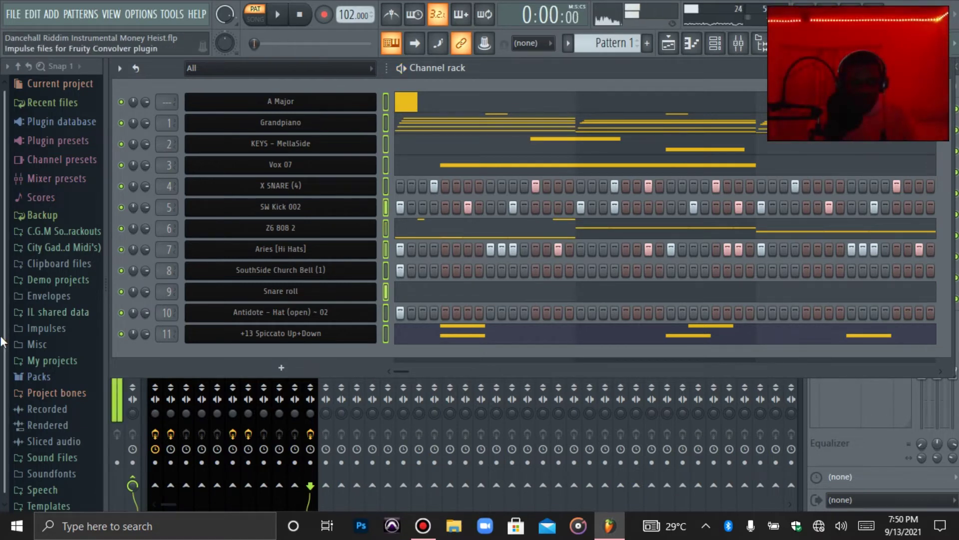
Expand the Drum Kits folder inside Sound Files in the browser and find the R&B Drumkits folder.
left_click(49, 460)
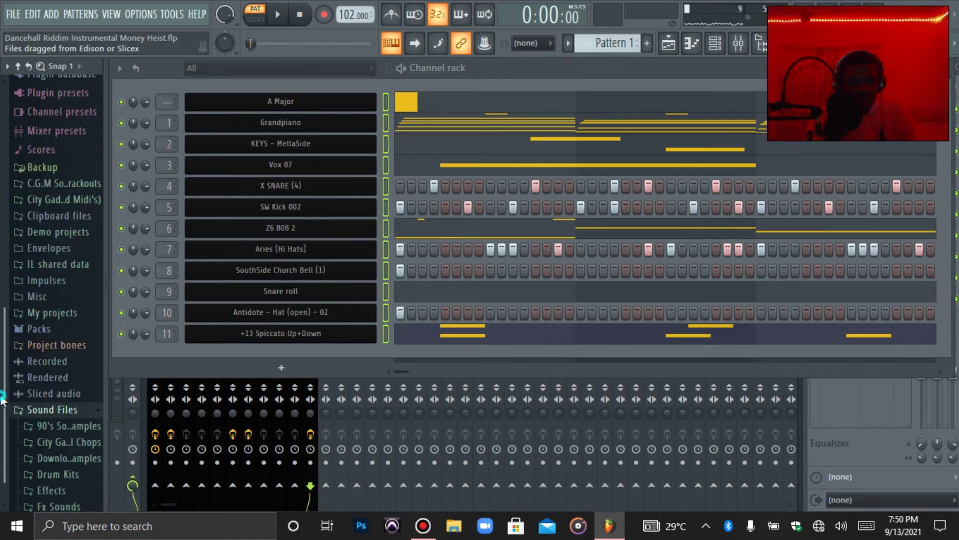
scroll(55, 327, "down", 1)
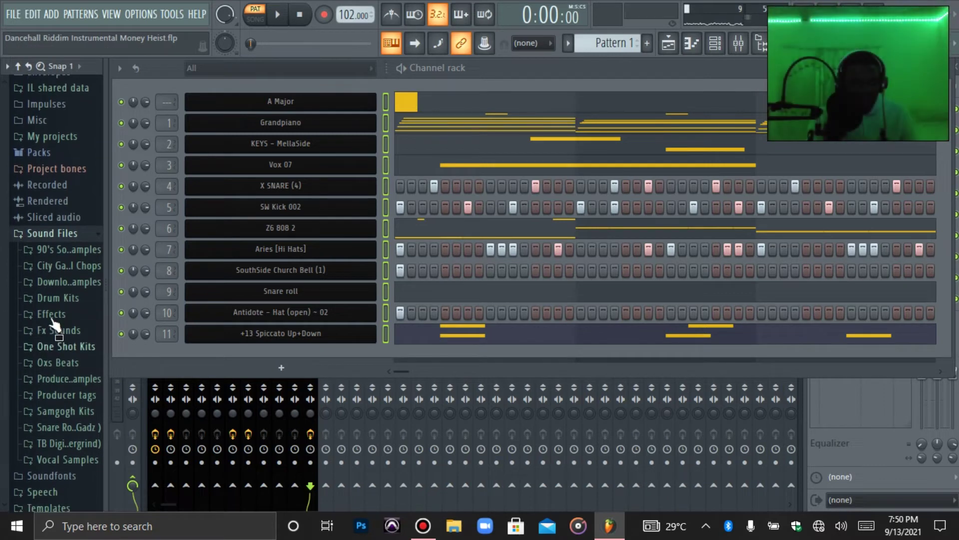
left_click(54, 299)
scroll(3, 399, "down", 10)
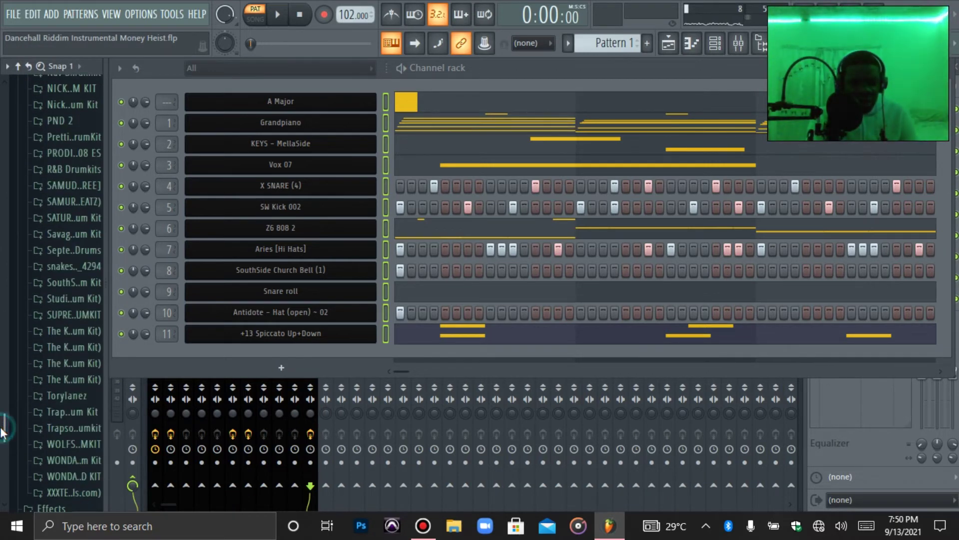
scroll(2, 395, "up", 3)
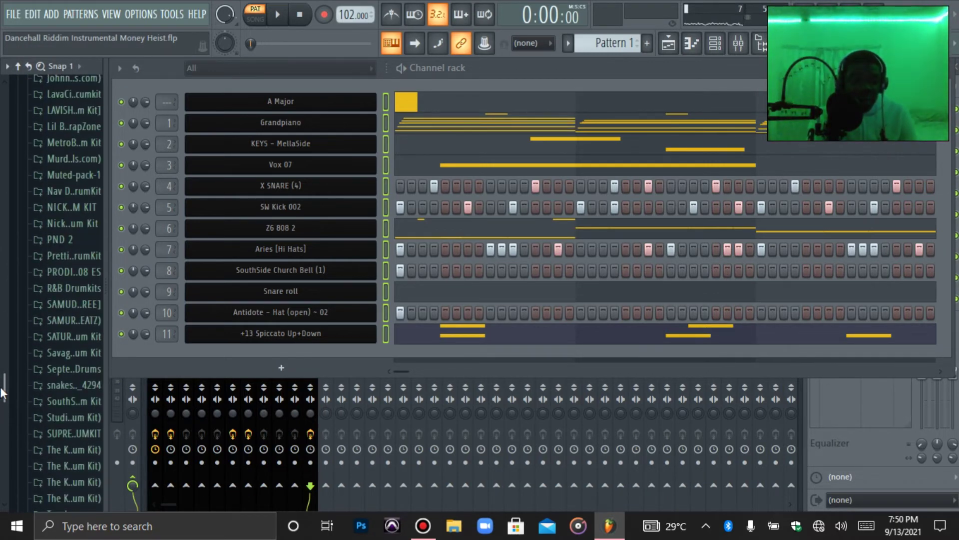
Open the open hi-hats folder of the second kit in R&B Drumkits and add SW Open Hi Hat 003 as a new channel.
left_click(70, 290)
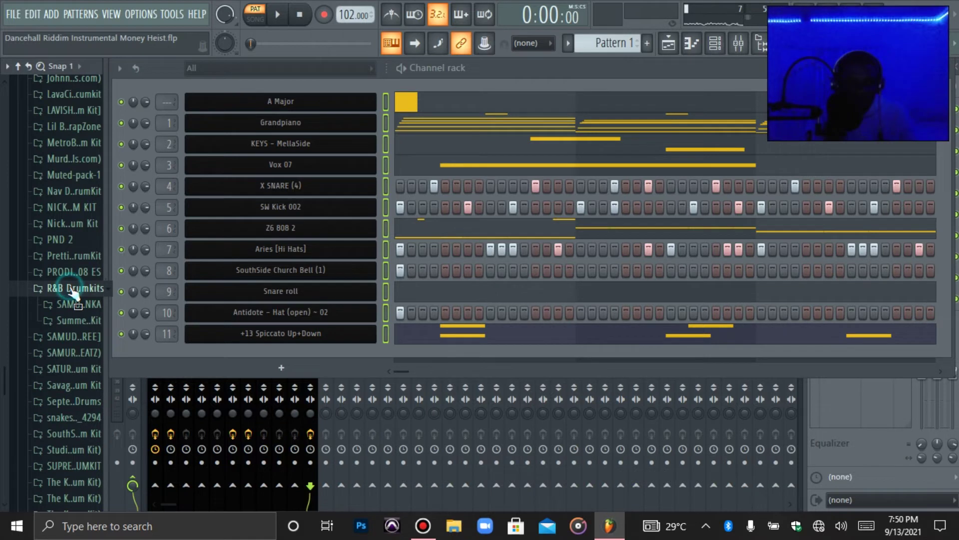
left_click(75, 319)
left_click(80, 375)
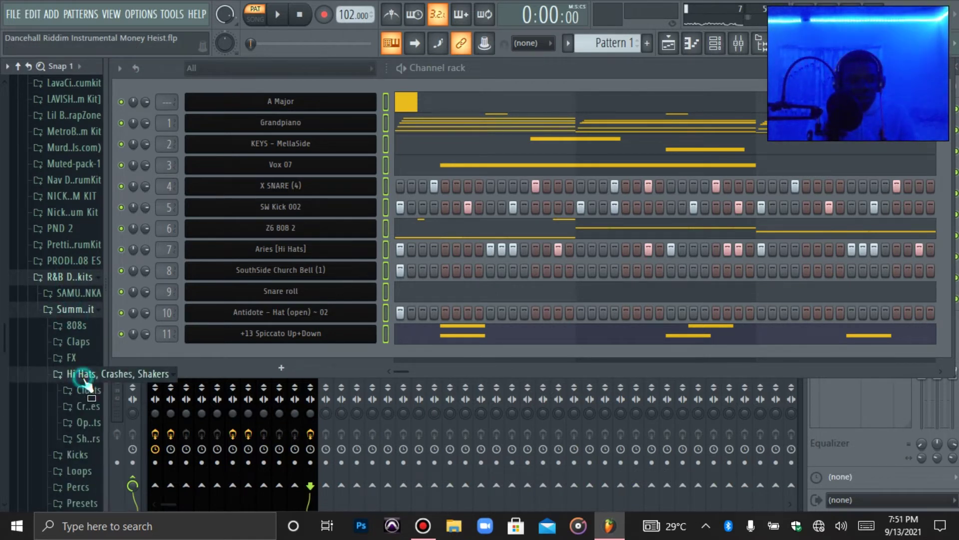
left_click(85, 425)
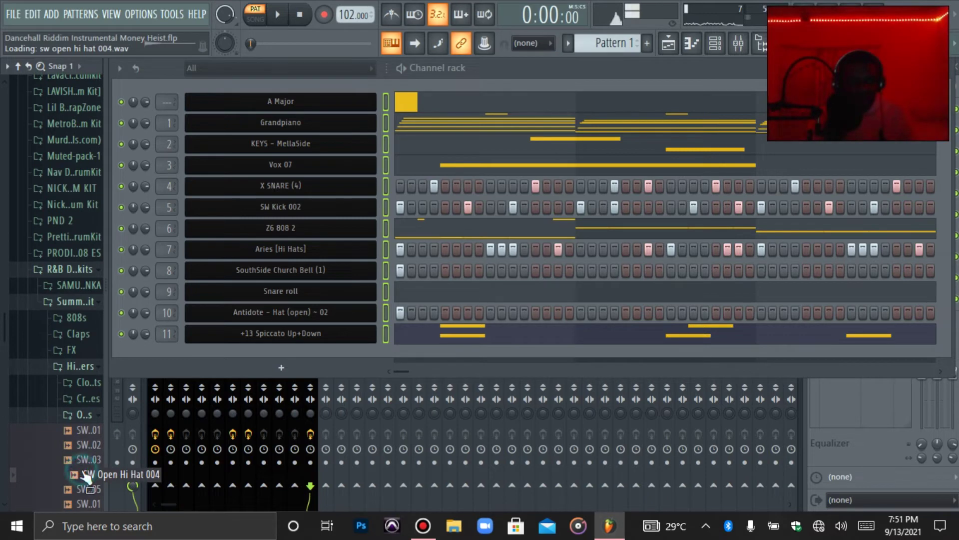
left_click_drag(86, 469, 236, 353)
Set the time-stretching pitch of SW Open Hi Hat 003 to -300 cents and close its sampler window.
left_click(270, 360)
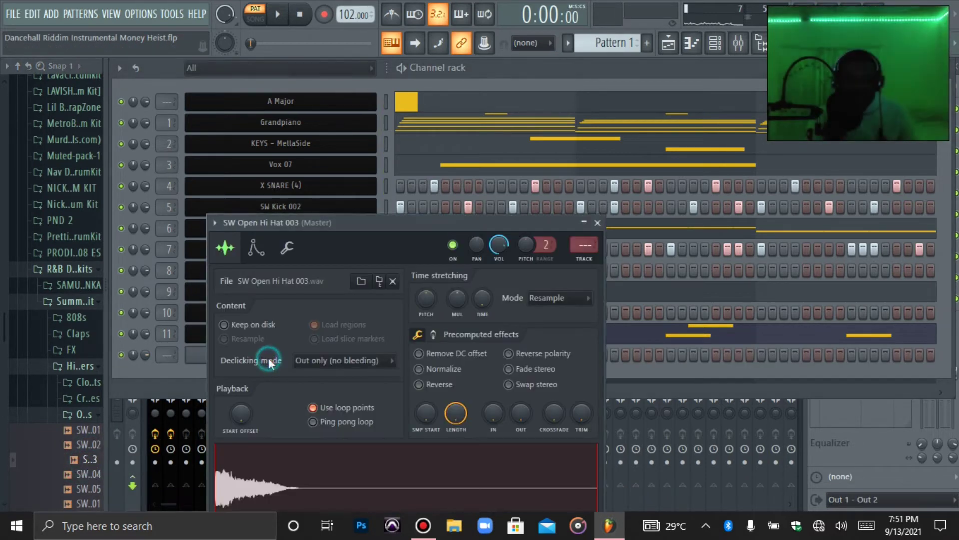
left_click_drag(429, 302, 429, 325)
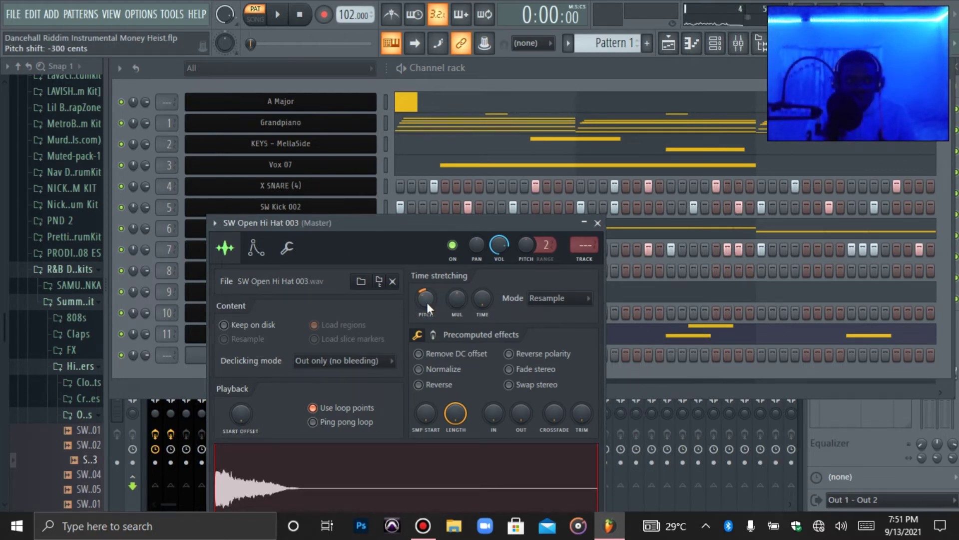
left_click(200, 359)
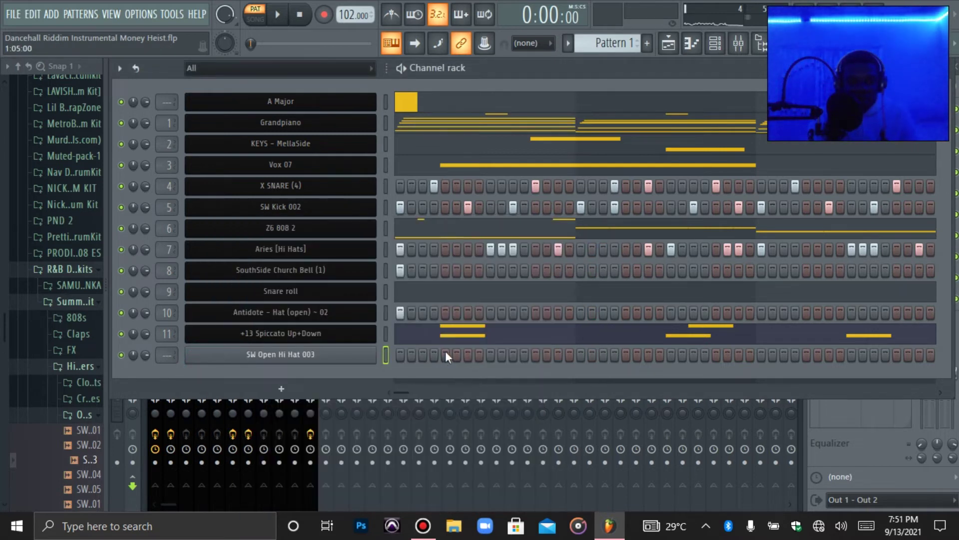
Place SW Open Hi Hat 003 hits on step 5 of bar 1 and step 13 of bar 2, auditioning the pattern.
key("space")
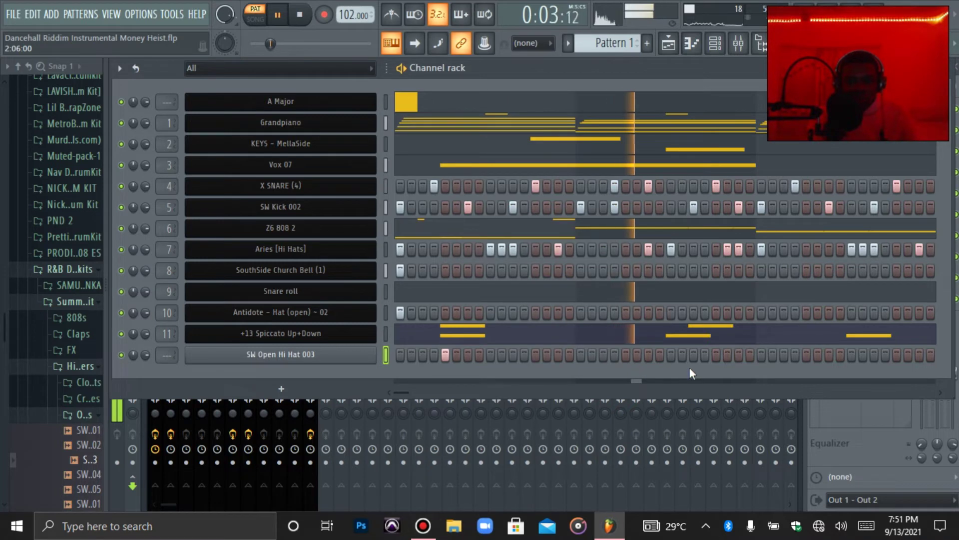
left_click(716, 355)
left_click(372, 354)
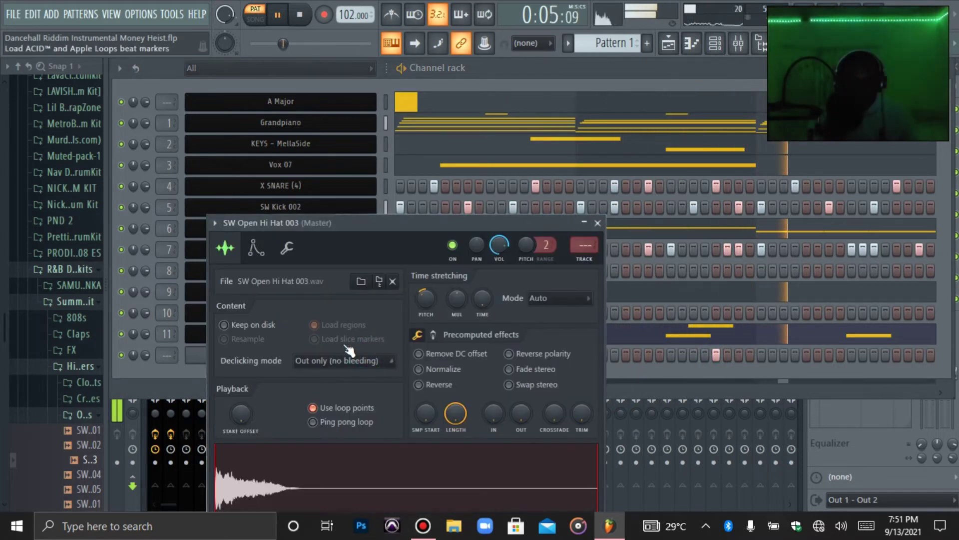
key("Escape")
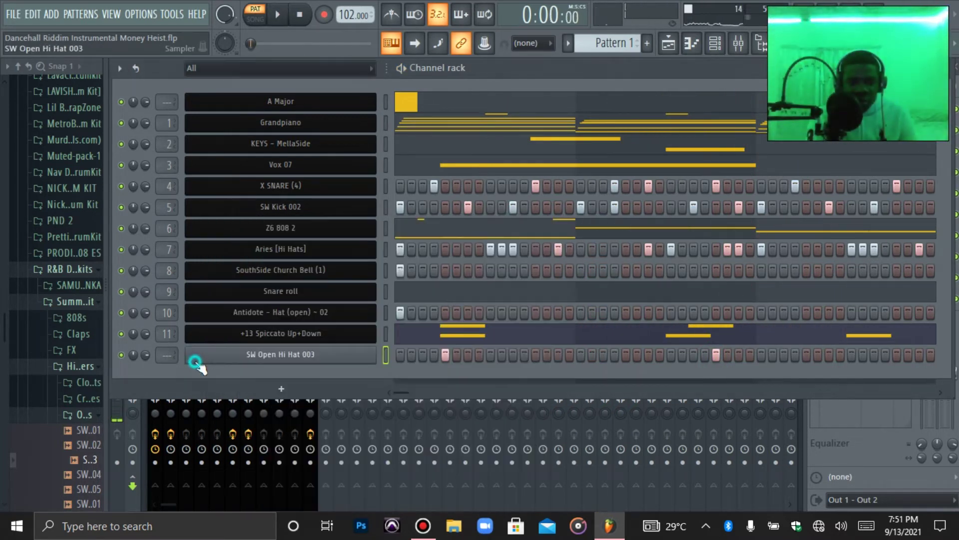
key("space")
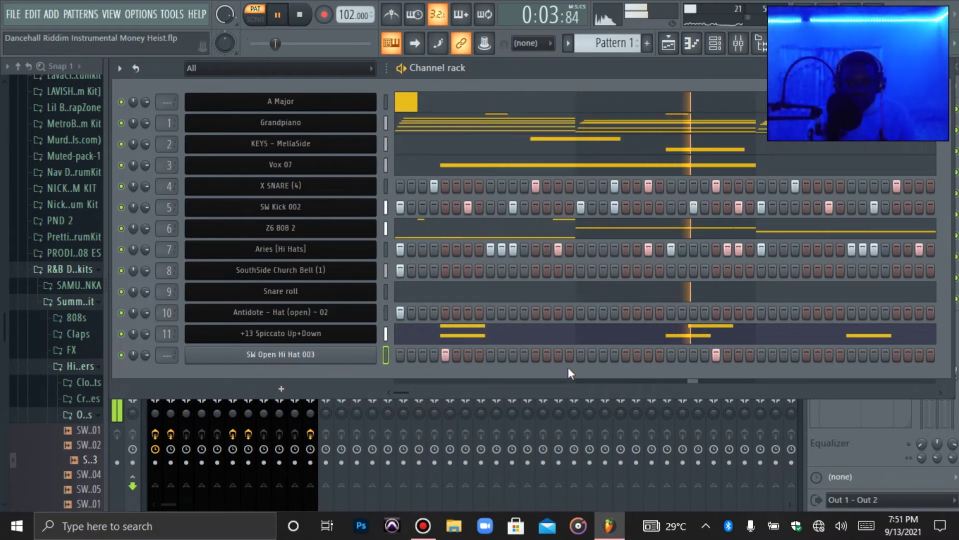
Add SW Open Hi Hat 003 hits on step 9 of bar 3 and step 15 of bar 4 during playback.
left_click(829, 354)
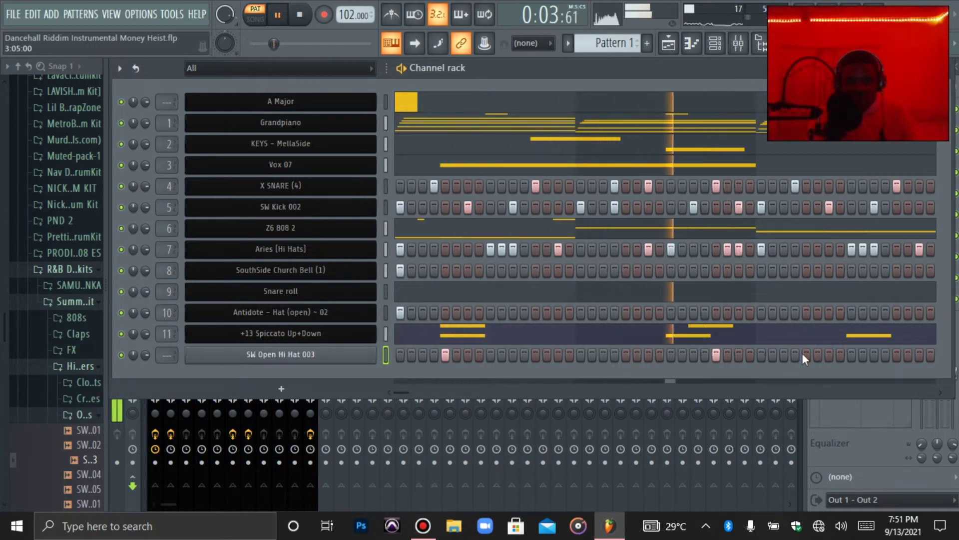
left_click(872, 356)
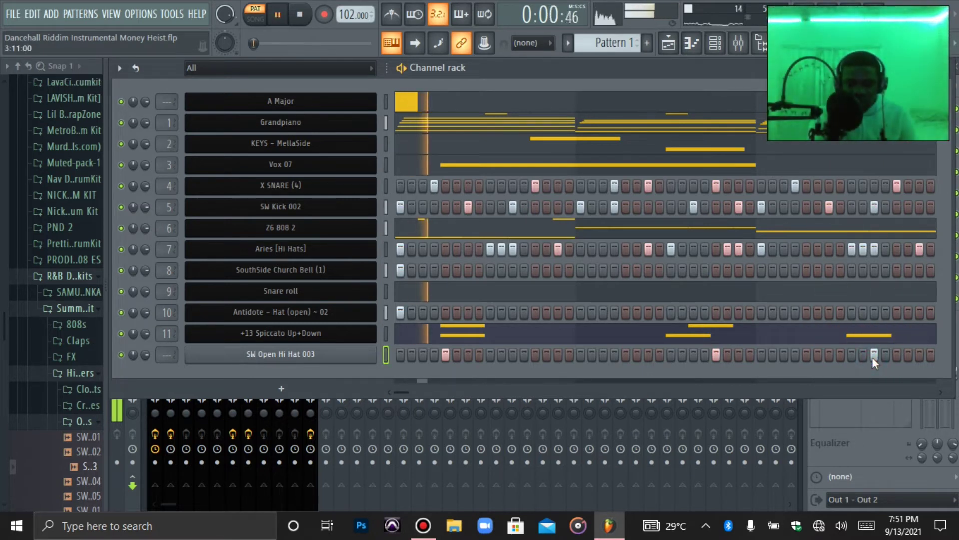
left_click(873, 355)
left_click(850, 354)
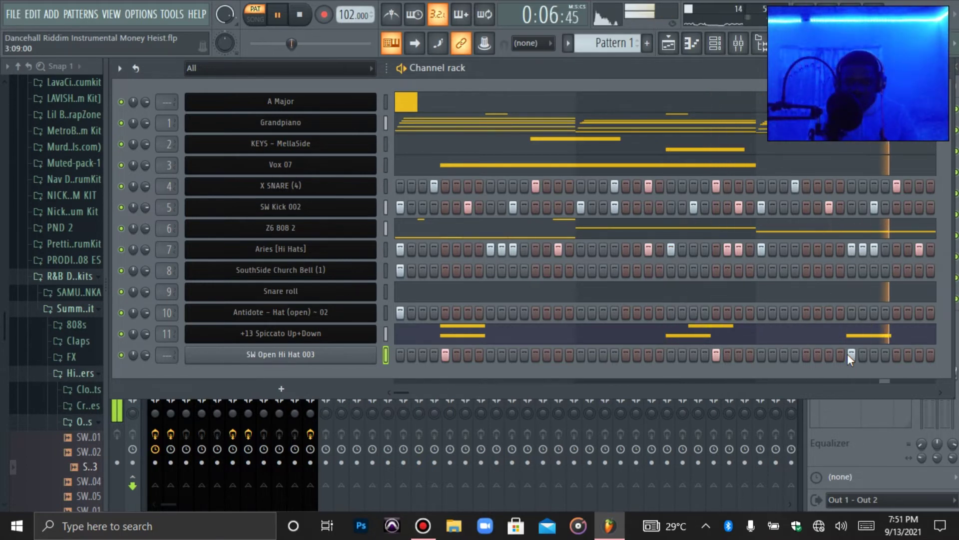
left_click_drag(403, 395, 419, 396)
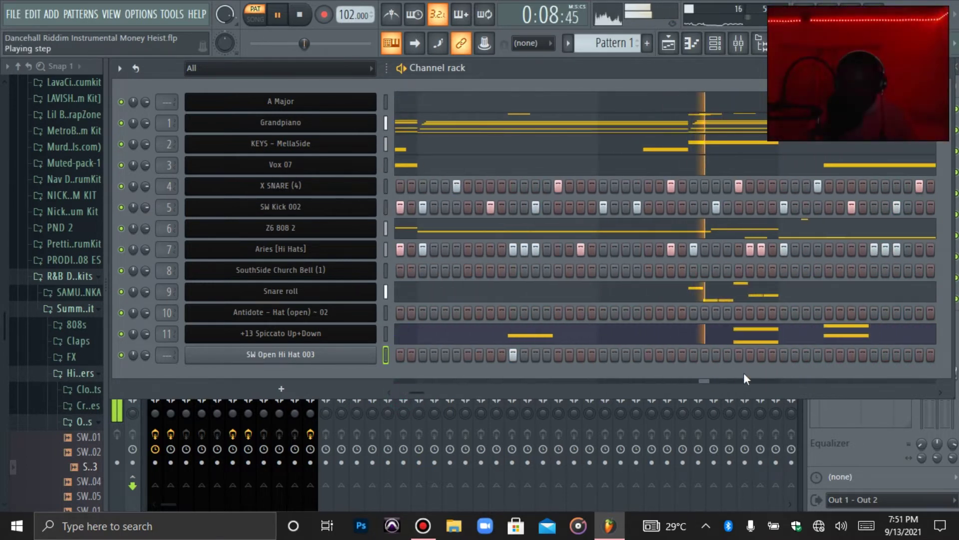
left_click(758, 355)
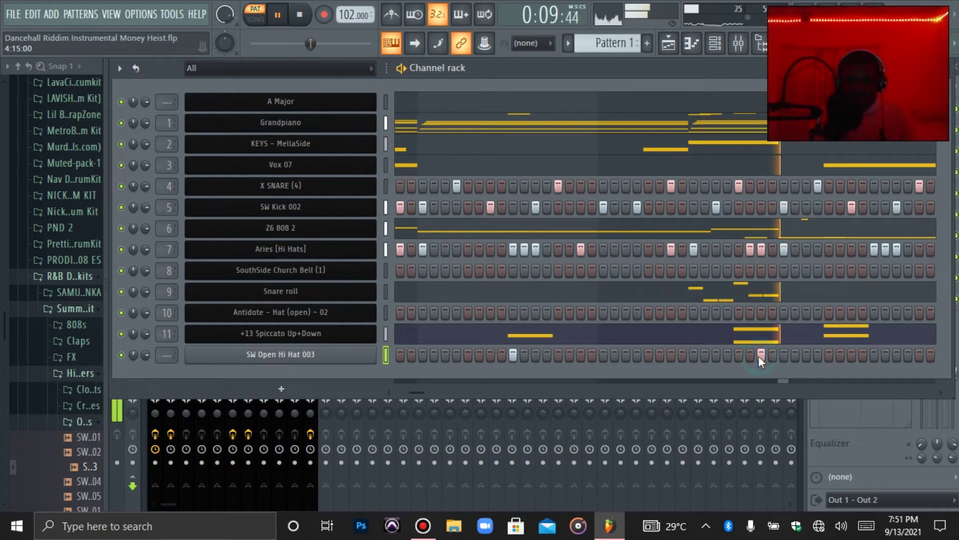
Duplicate the four open hi-hat notes into bars 5 to 8 in the piano roll and quantize the copies.
right_click(375, 355)
left_click(422, 314)
key("space")
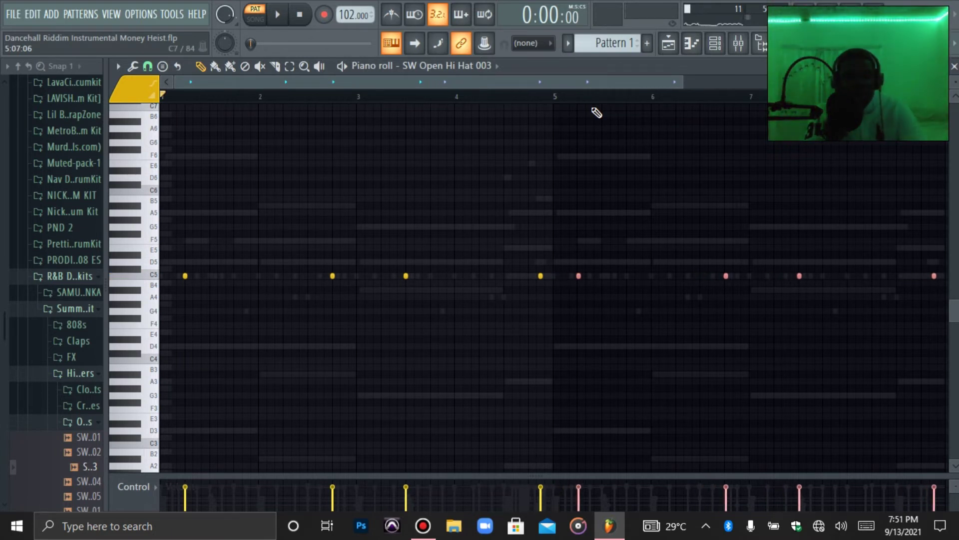
key("alt+q")
key("Return")
Change the SW Open Hi Hat 003 channel color to black while the pattern plays.
left_click(715, 43)
key("space")
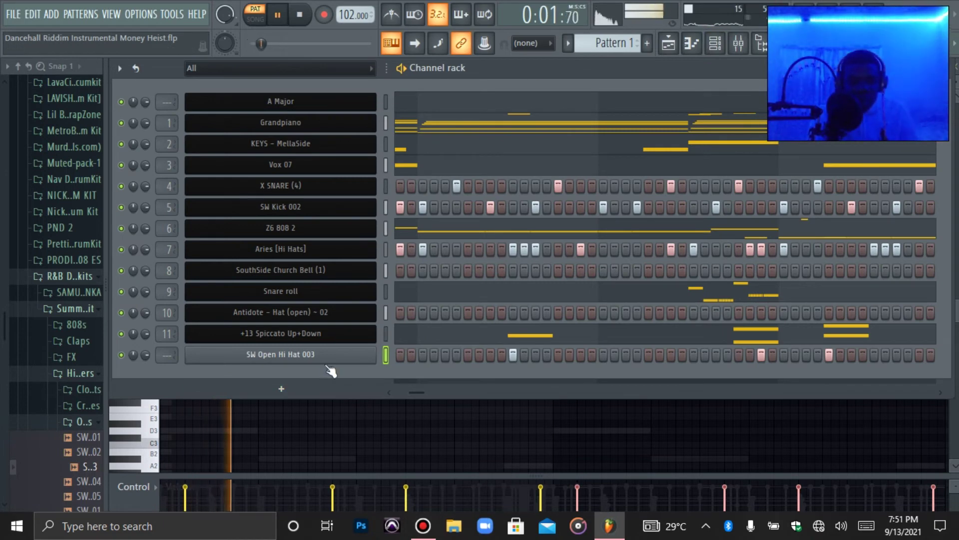
right_click(314, 353)
left_click(418, 343)
left_click(421, 343)
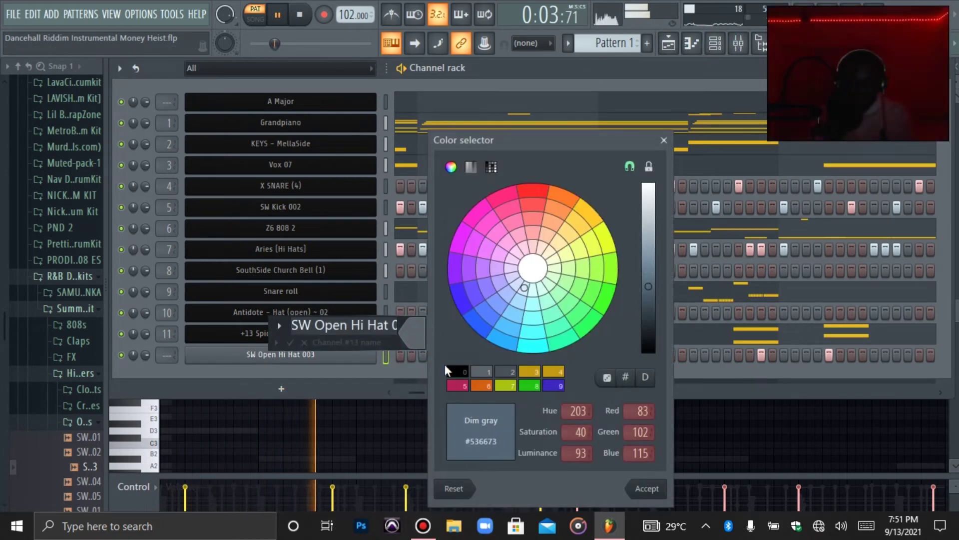
left_click(453, 368)
key("Return")
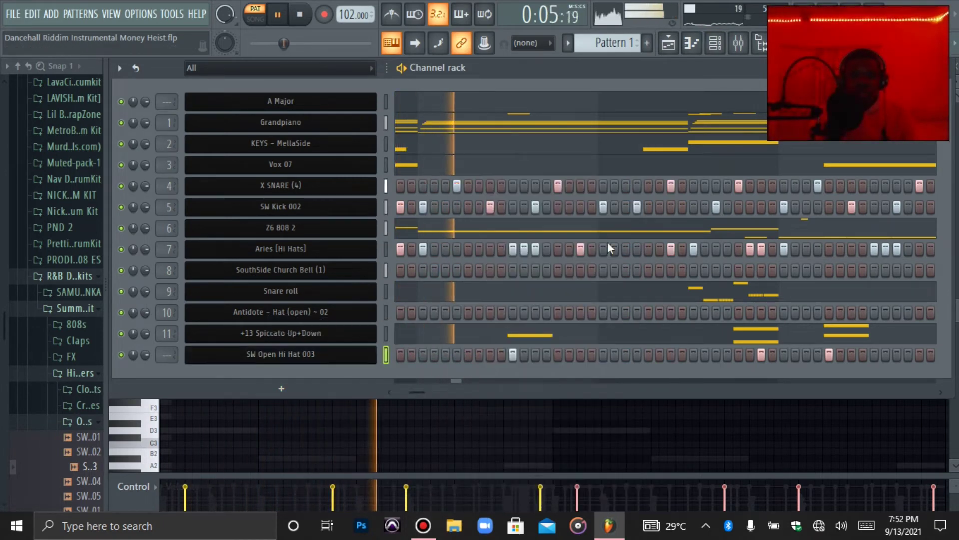
Route the SW Open Hi Hat 003 channel to mixer insert 12 and lower that track's volume to 70% (-7.2 dB).
left_click(738, 43)
left_click(316, 182)
right_click(318, 181)
left_click(315, 180)
right_click(328, 190)
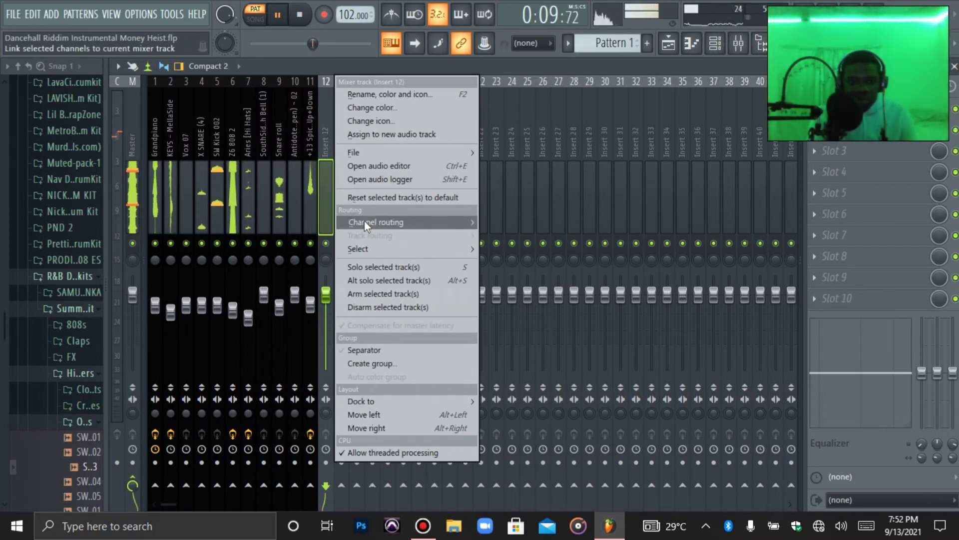
mouse_move(364, 220)
left_click(499, 223)
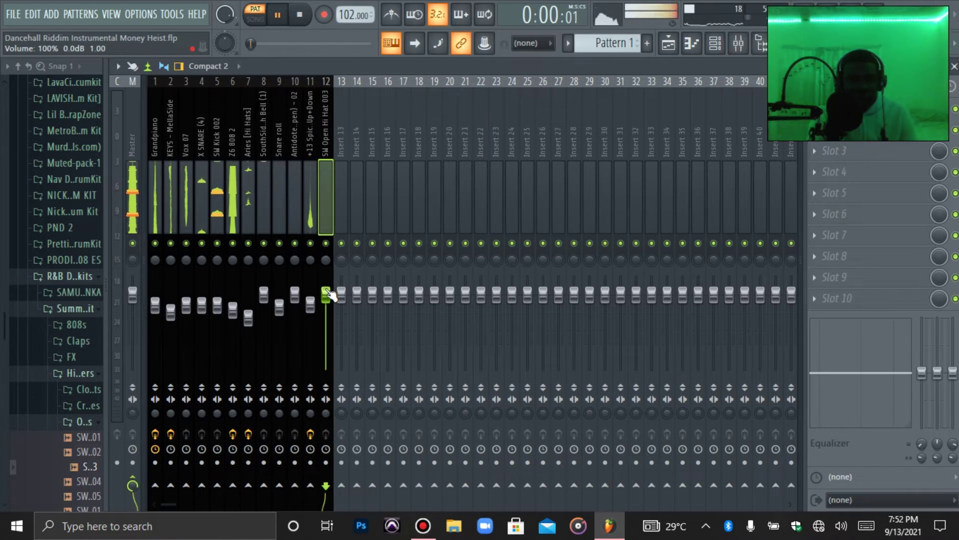
left_click_drag(328, 295, 327, 321)
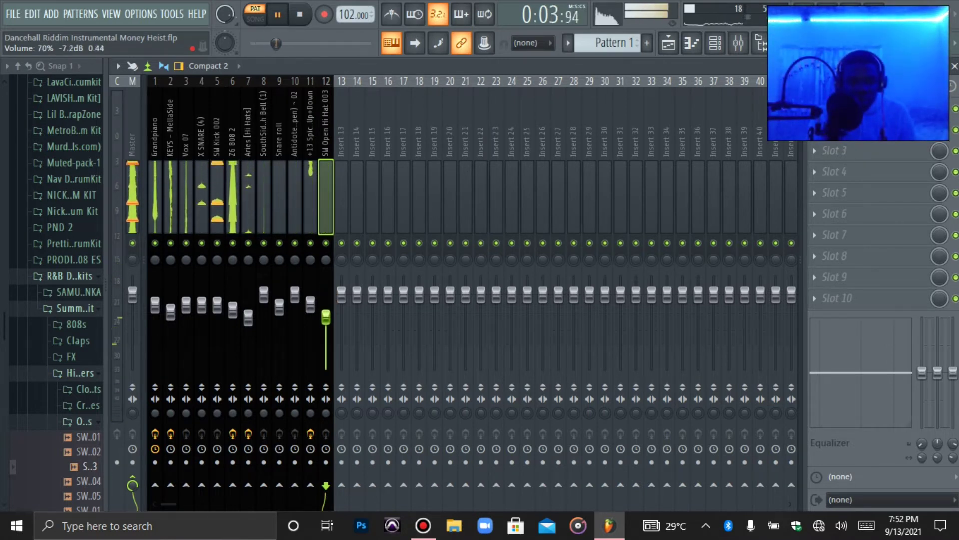
key("space")
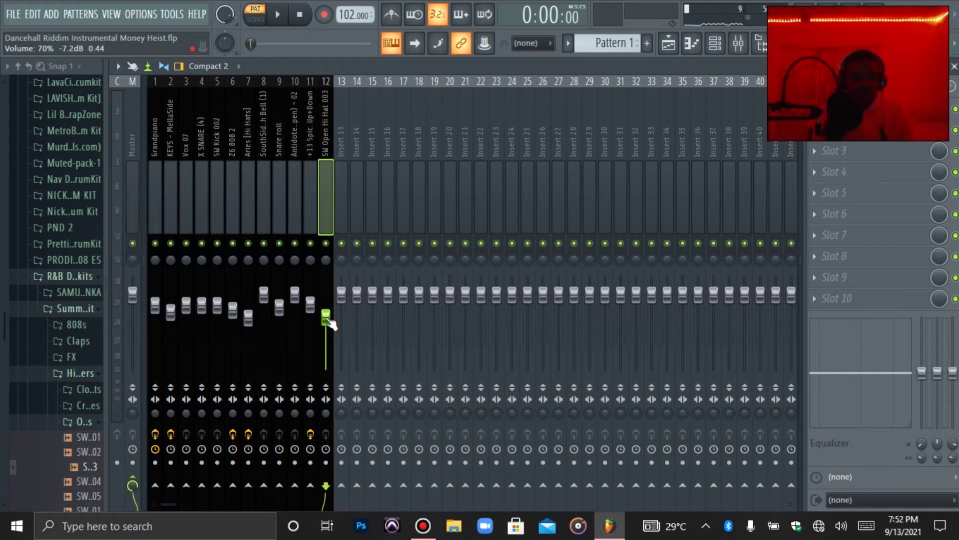
Collapse the hi-hat, kit and R&B Drumkits folders in the browser.
left_click(69, 425)
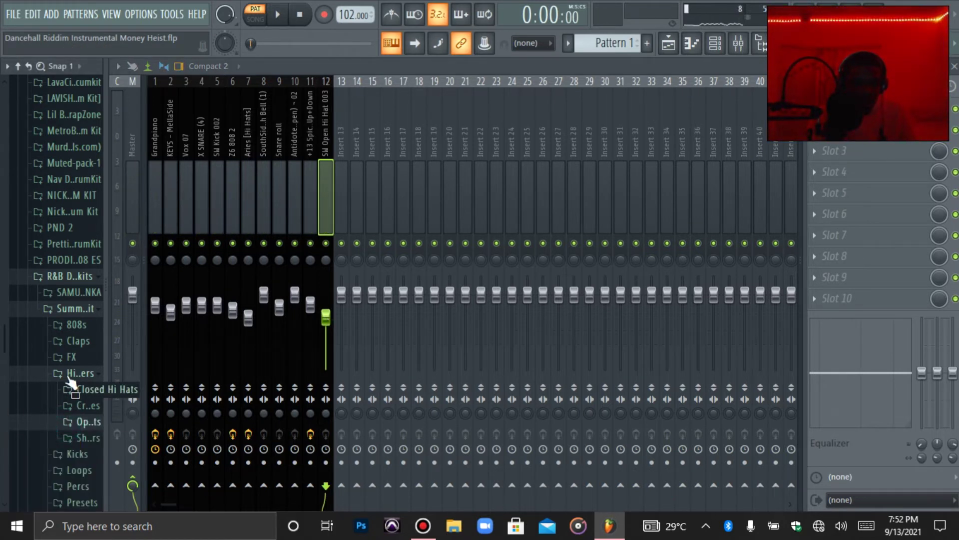
left_click(64, 308)
left_click(64, 278)
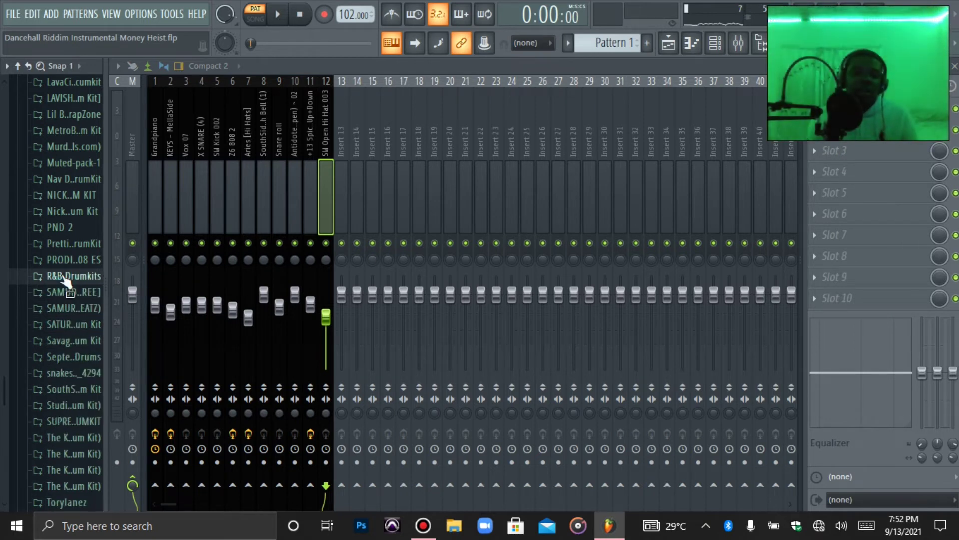
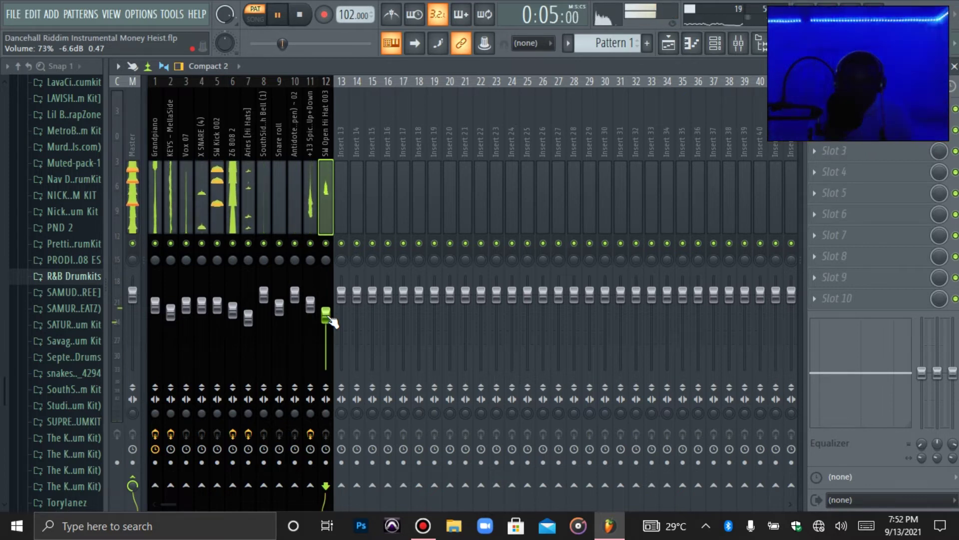
Select all channels in the channel rack and audition the start of the pattern several times.
left_click(715, 44)
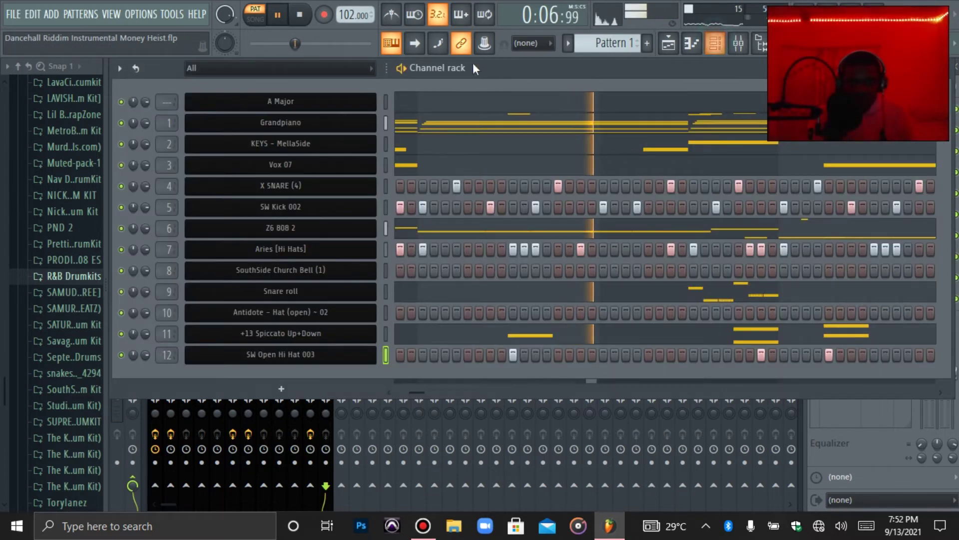
left_click(409, 393)
double_click(387, 100)
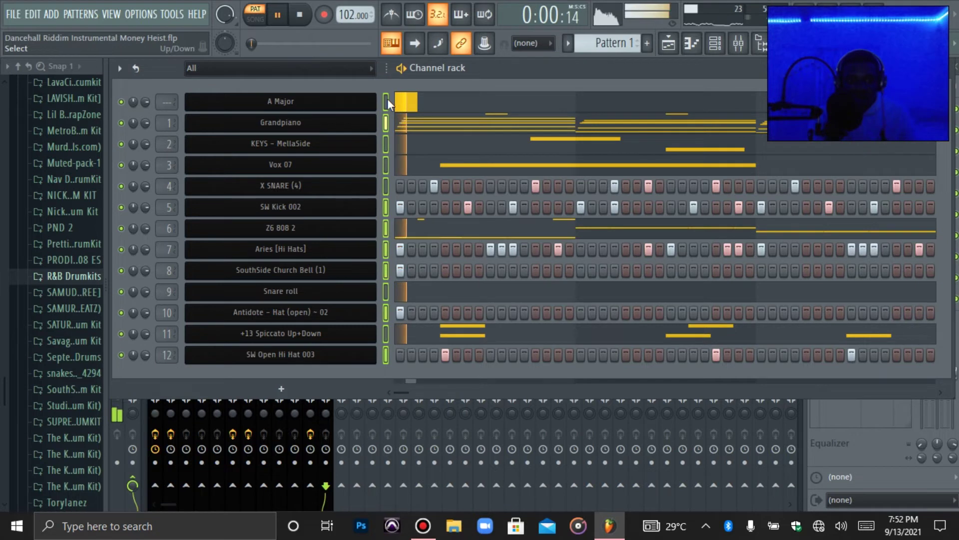
key("space")
key("space")
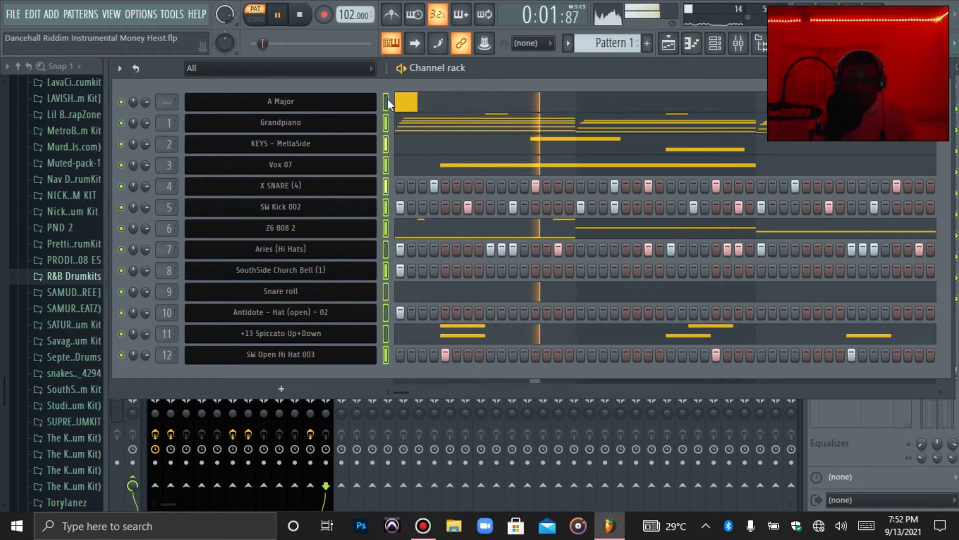
key("space")
key("space")
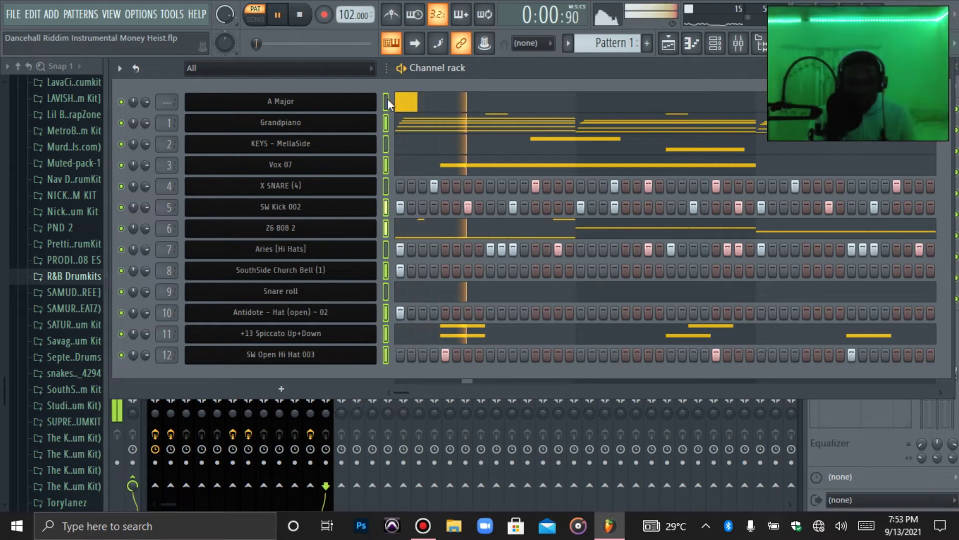
key("space")
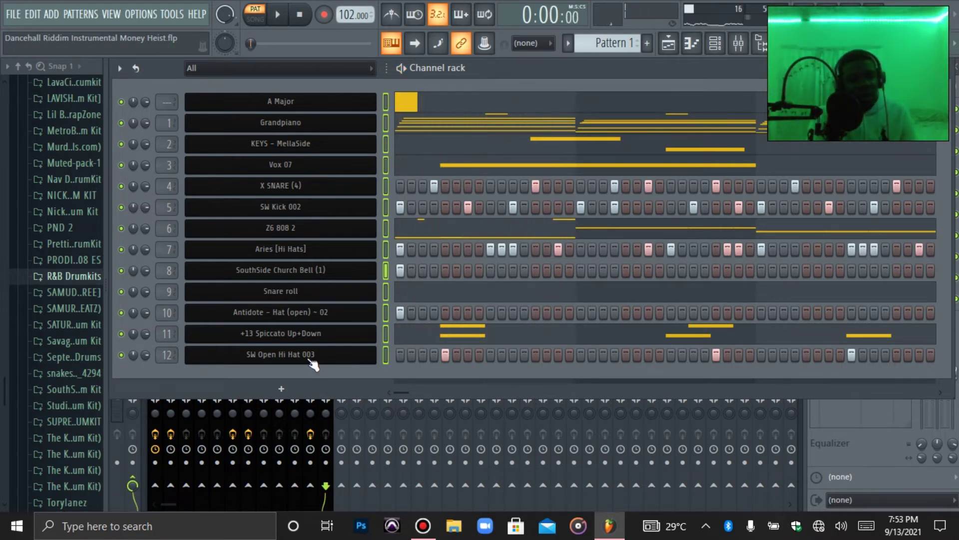
Add a Purity channel and set it to cut itself in group 6 in its channel settings.
left_click(299, 388)
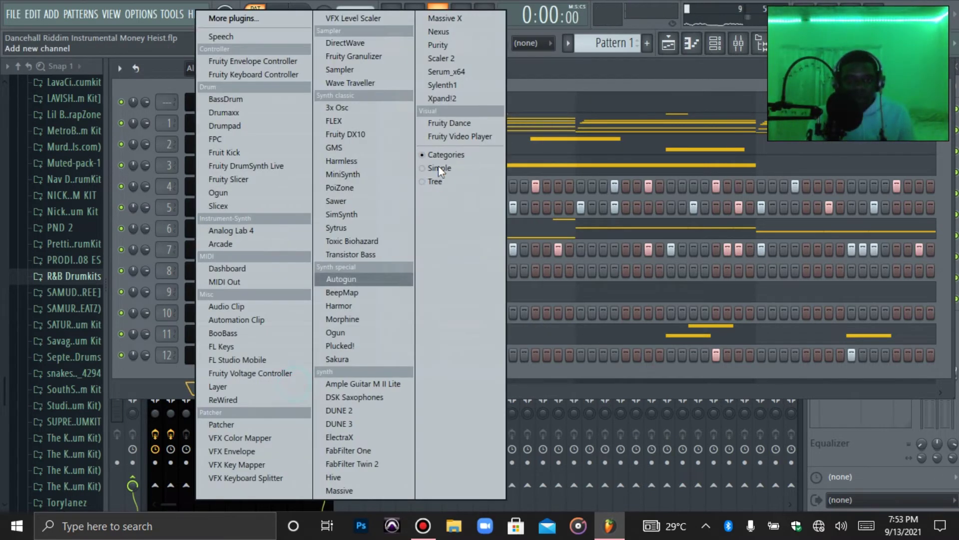
left_click(444, 45)
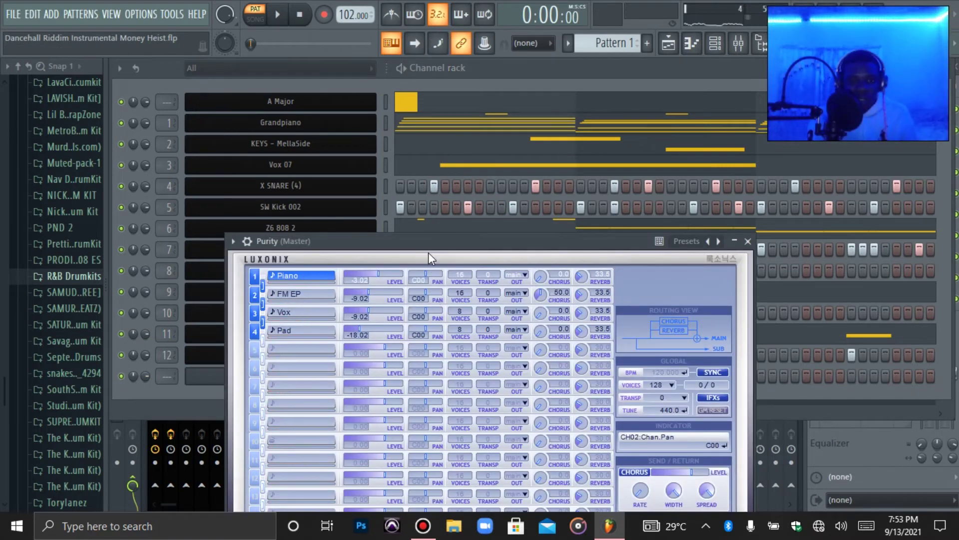
left_click(247, 242)
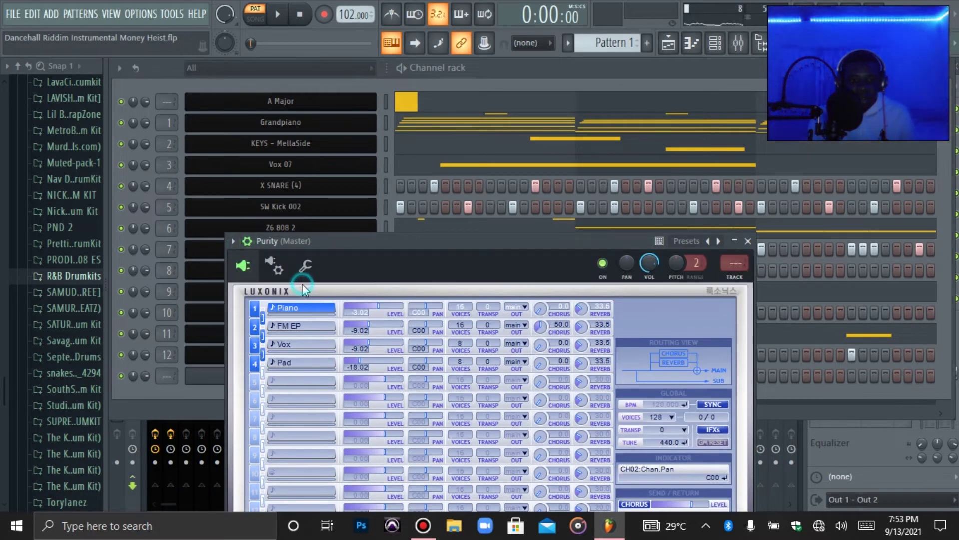
left_click(305, 266)
left_click_drag(422, 245, 441, 196)
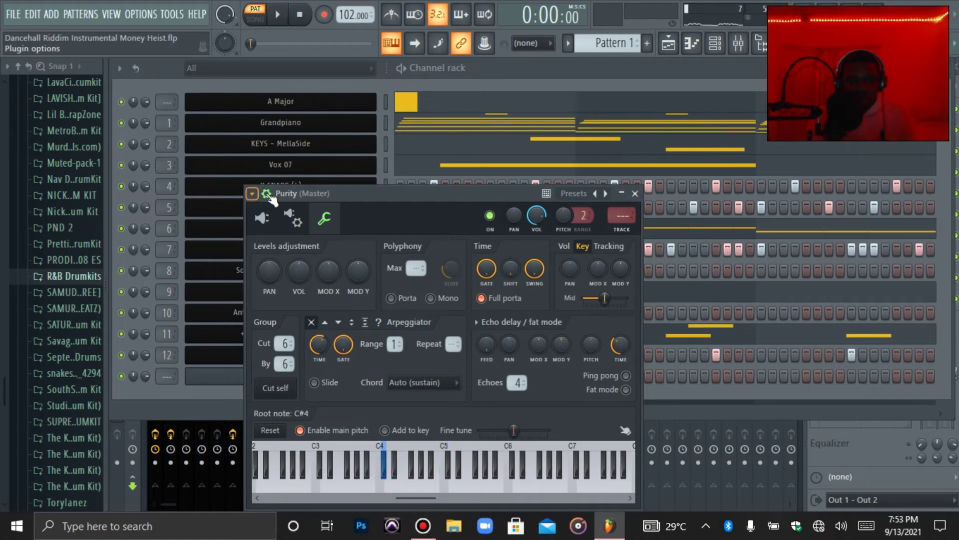
left_click(267, 195)
left_click_drag(541, 194, 587, 77)
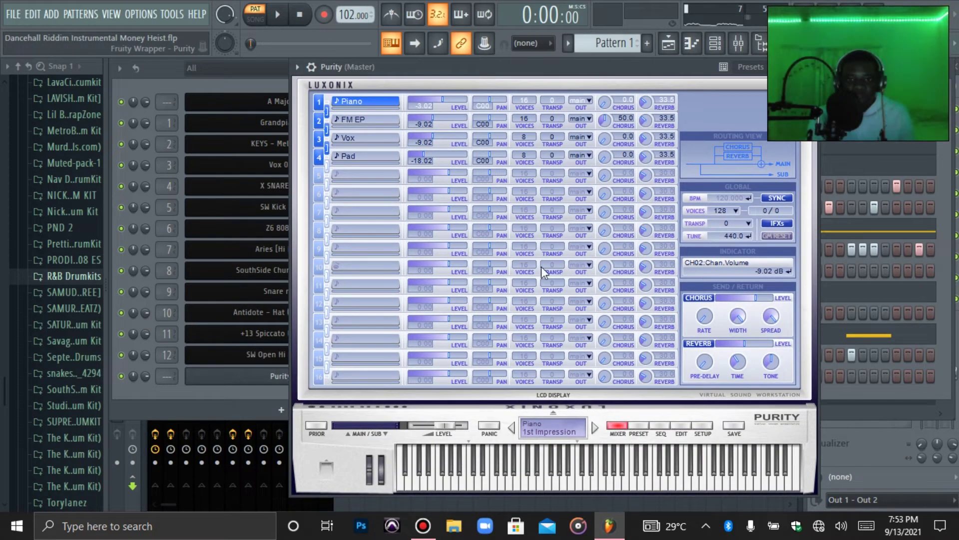
Load the Clean Mute Dly preset from Purity's Guitar & Plucked category and close the plugin window.
left_click(641, 426)
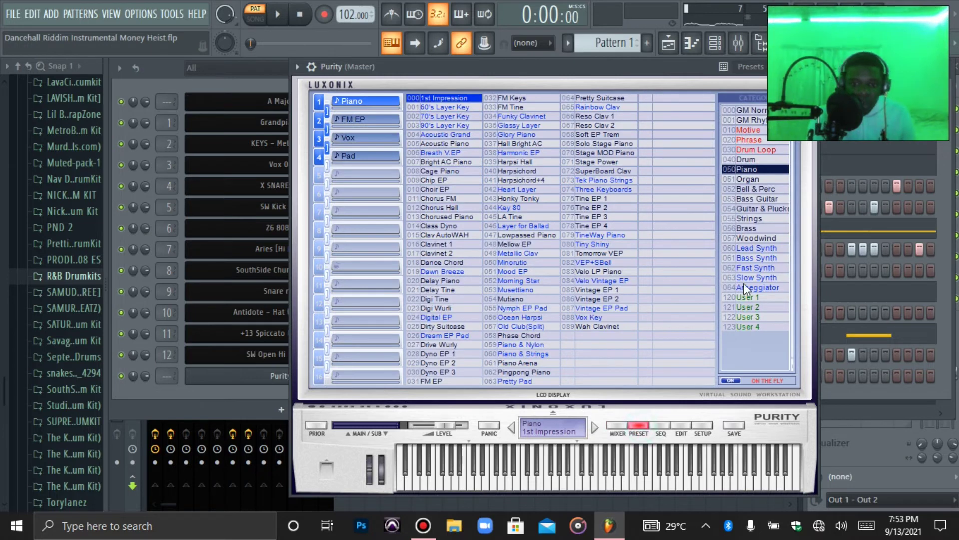
left_click(762, 210)
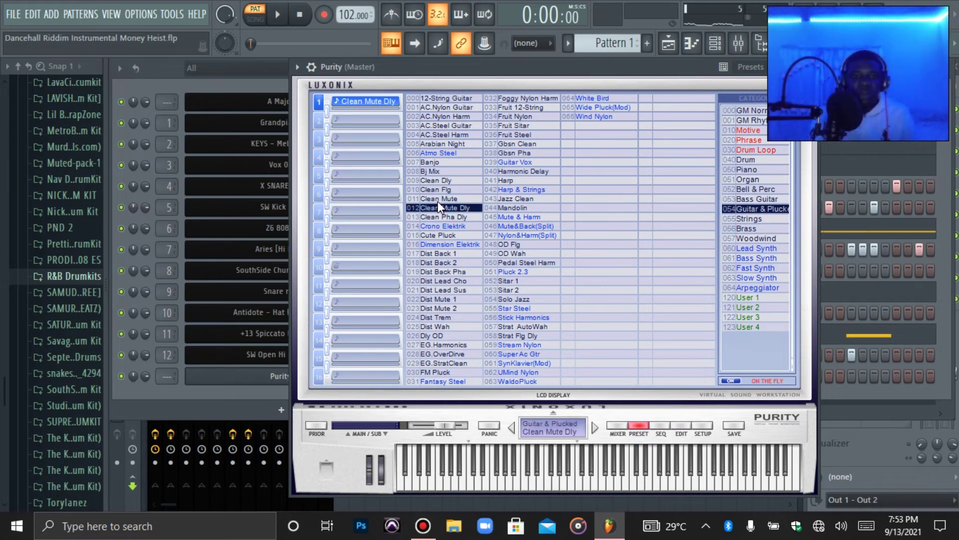
left_click(259, 373)
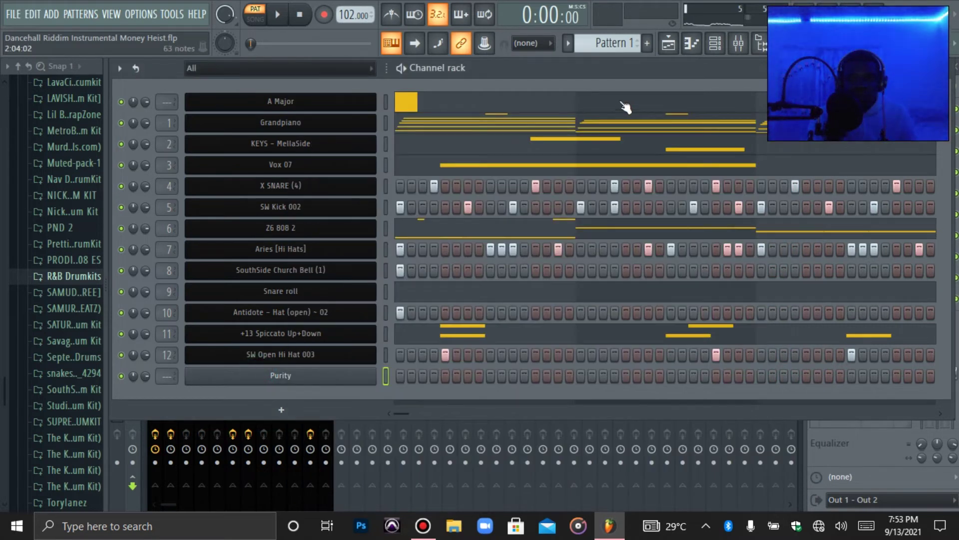
In Purity's piano roll, place two short back-to-back D4 notes at the end of bar 1 while the pattern plays.
left_click(693, 45)
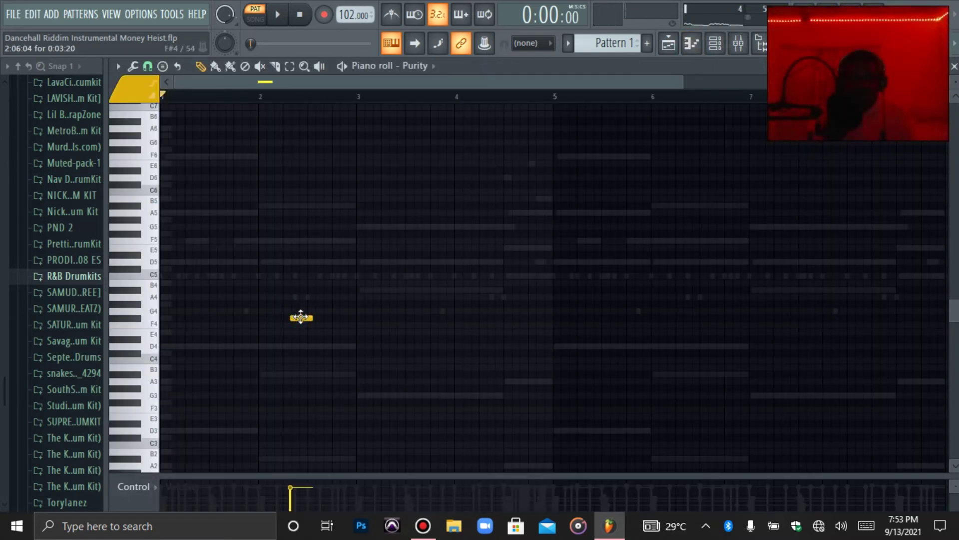
left_click_drag(683, 83, 467, 84)
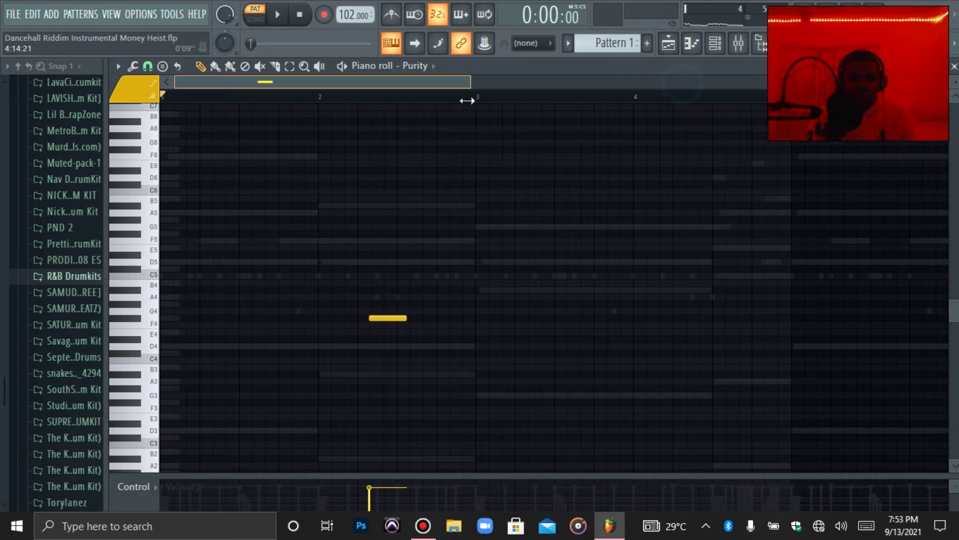
left_click_drag(301, 334, 296, 353)
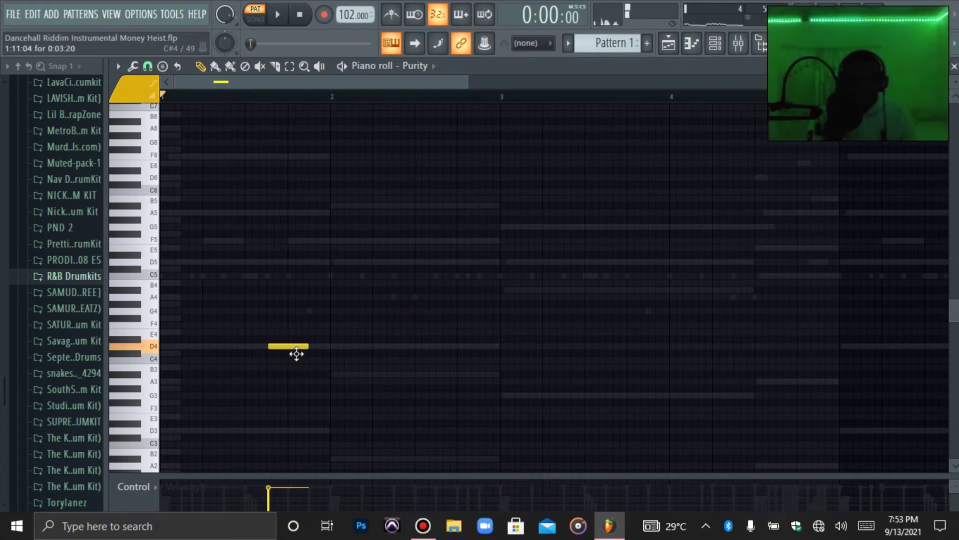
key("space")
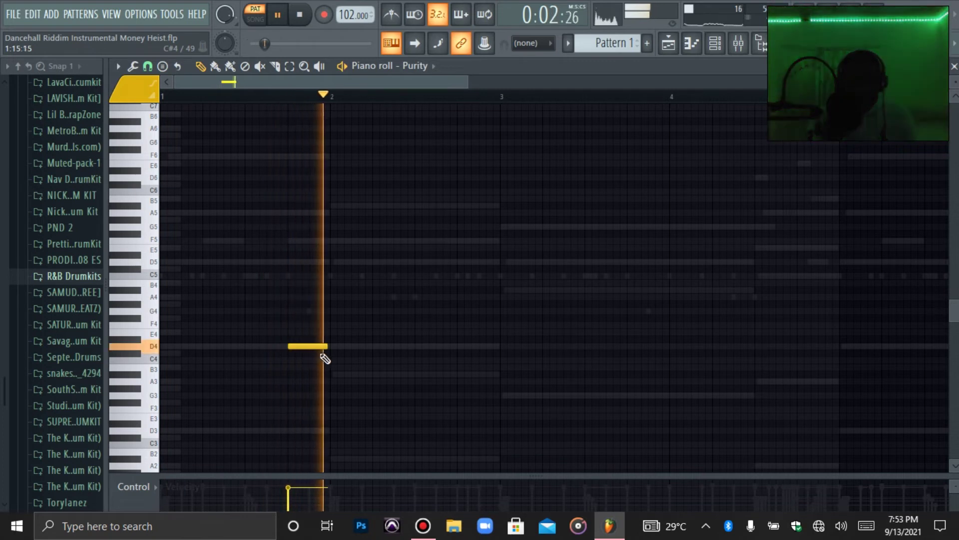
left_click_drag(326, 345, 310, 355)
left_click(310, 350)
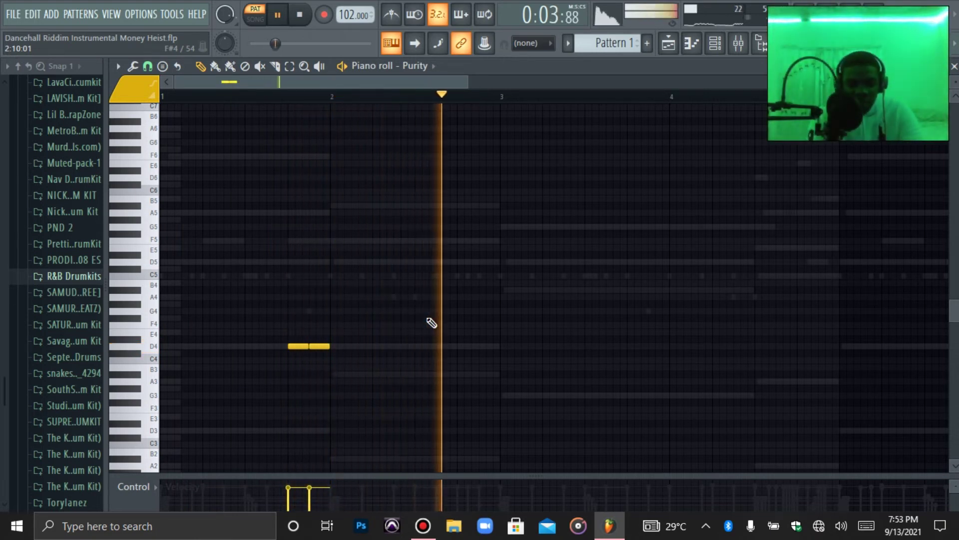
Duplicate the D4 note pair to the end of bar 2 and replay the pattern from the start.
key("space")
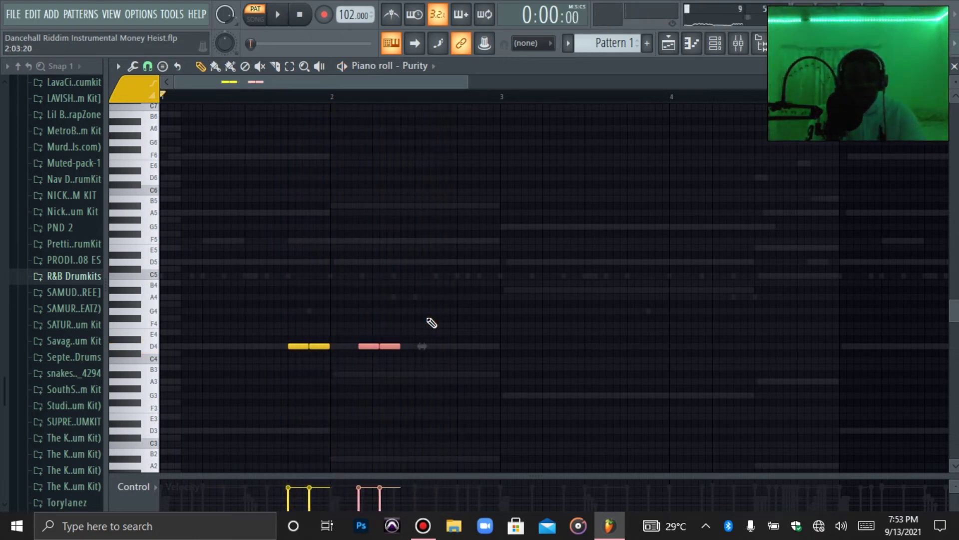
key("ctrl+q")
key("space")
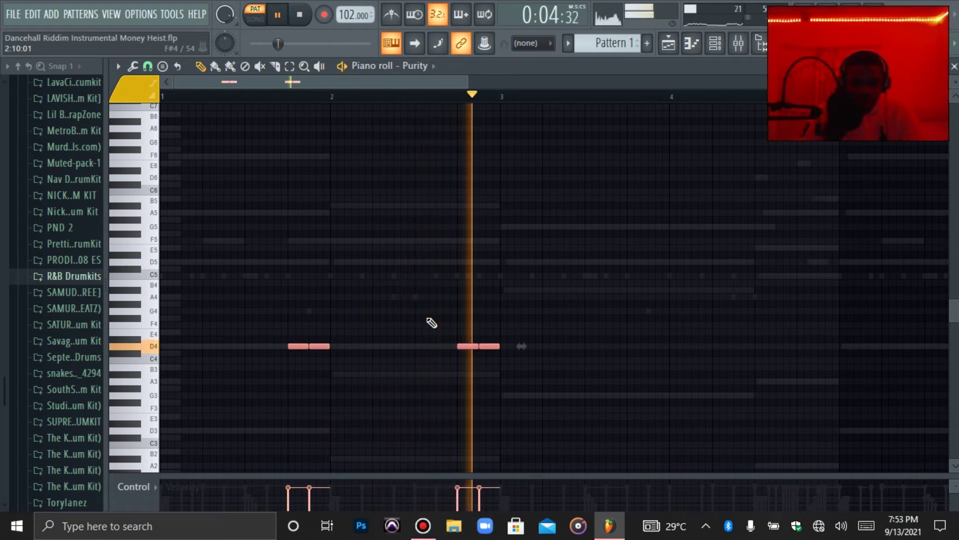
key("space")
key("space")
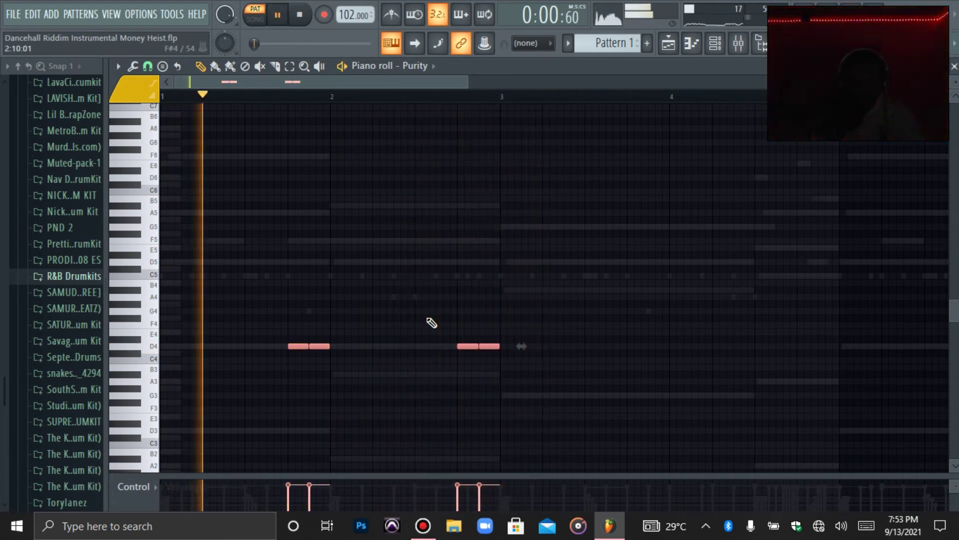
Duplicate both D4 note pairs and shift the copies to the ends of bars 3 and 4.
key("ctrl+b")
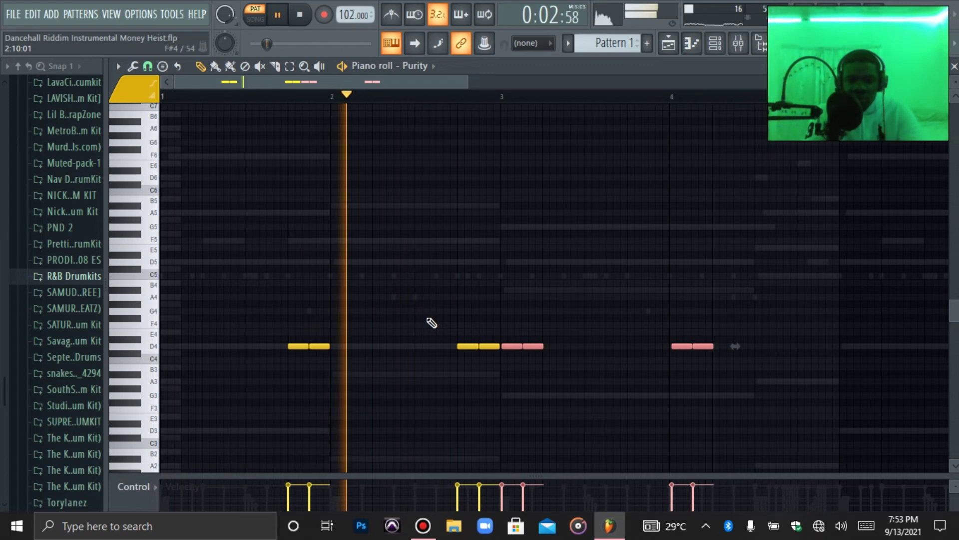
key("shift+Right")
key("shift+Right")
key("shift+Right")
key("shift+Right")
key("shift+Right")
key("shift+Right")
key("shift+Right")
key("shift+Right")
key("shift+Right")
key("shift+Right")
key("shift+Right")
key("shift+Right")
key("shift+Right")
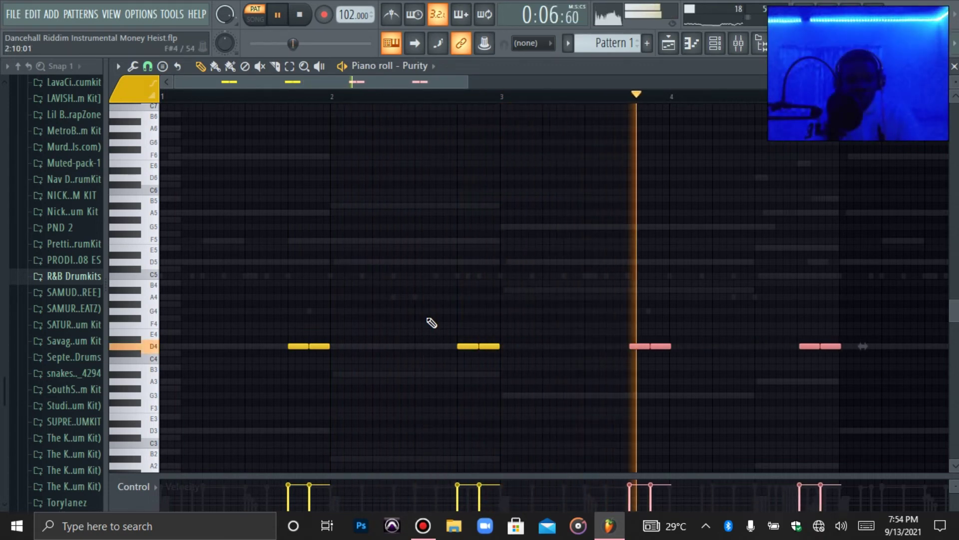
key("shift+Left")
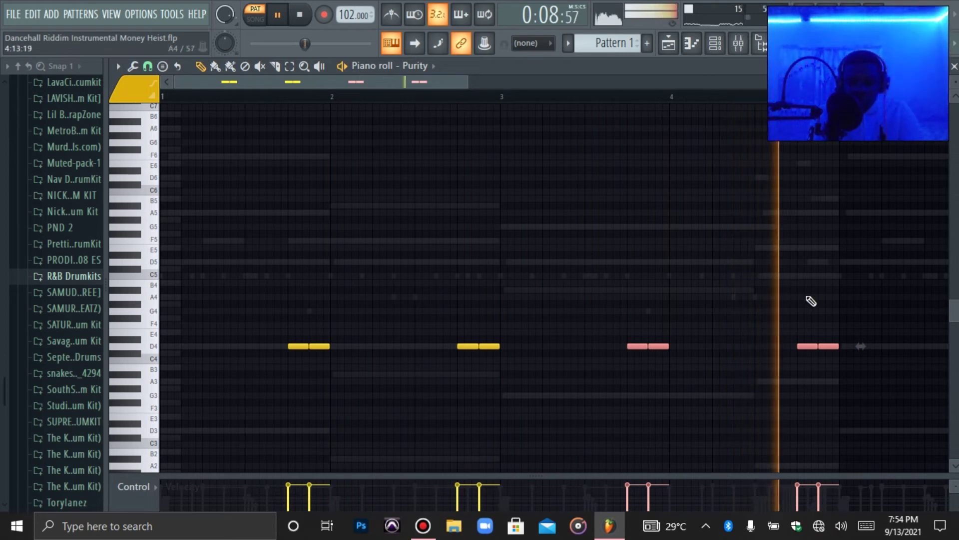
Try raising the first note of the bar 2 and bar 4 pairs one octave to D5 and audition the change.
left_click(455, 337)
left_click(459, 345)
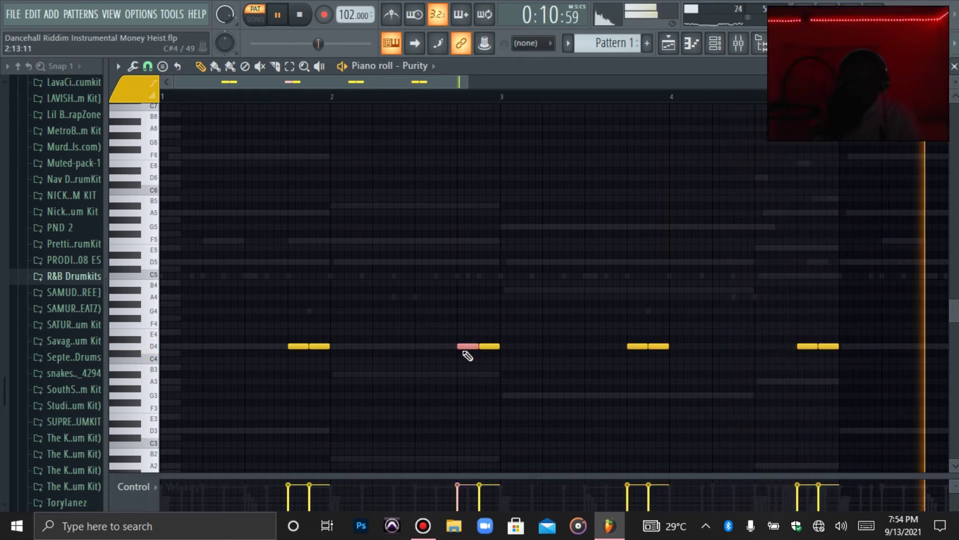
left_click(808, 346, "shift")
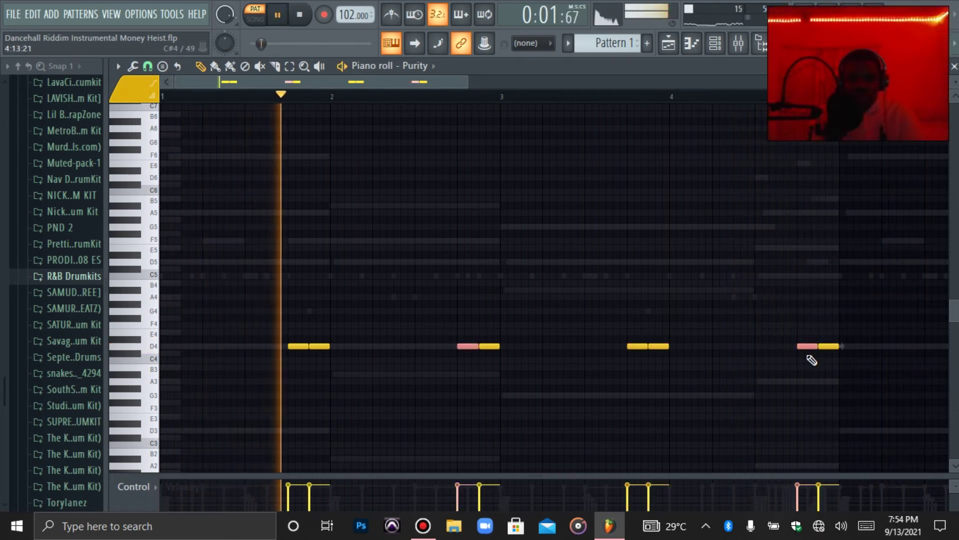
key("ctrl+Up")
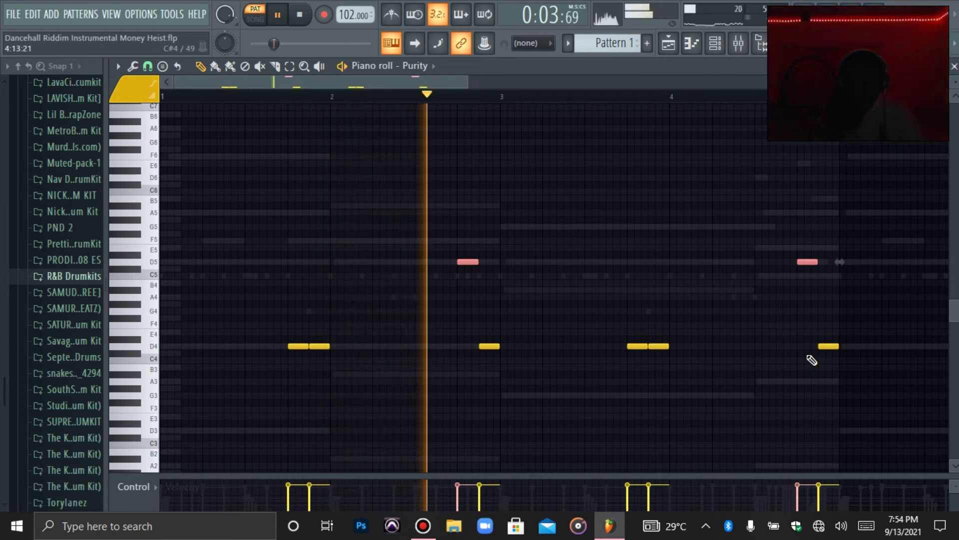
key("space")
key("space")
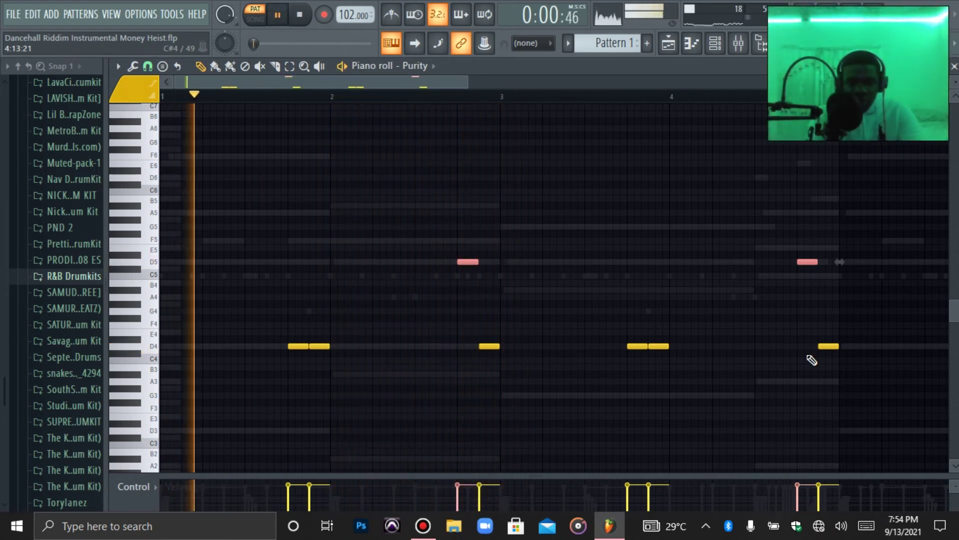
left_click(395, 98)
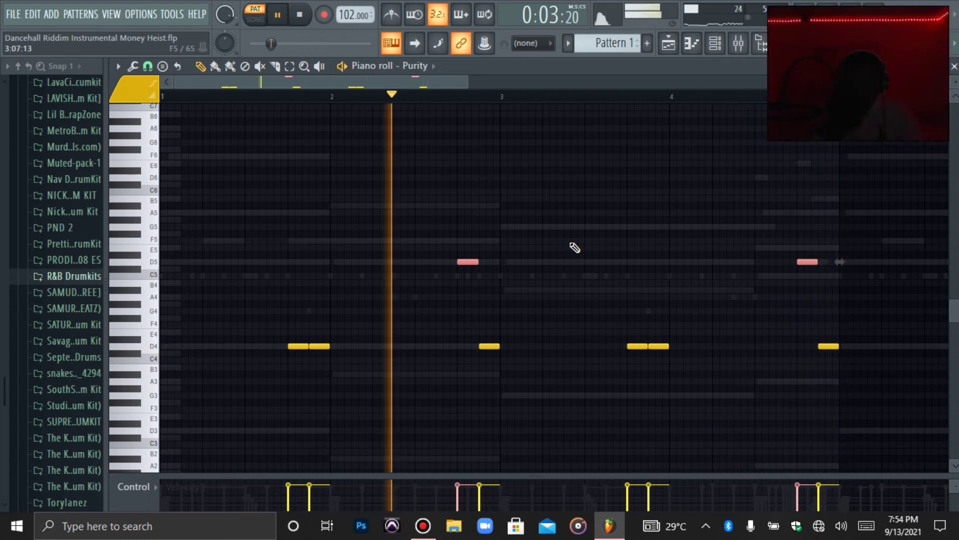
Return the two raised notes in bars 2 and 4 to D4.
key("ctrl+Down")
key("ctrl+Down")
key("ctrl+Up")
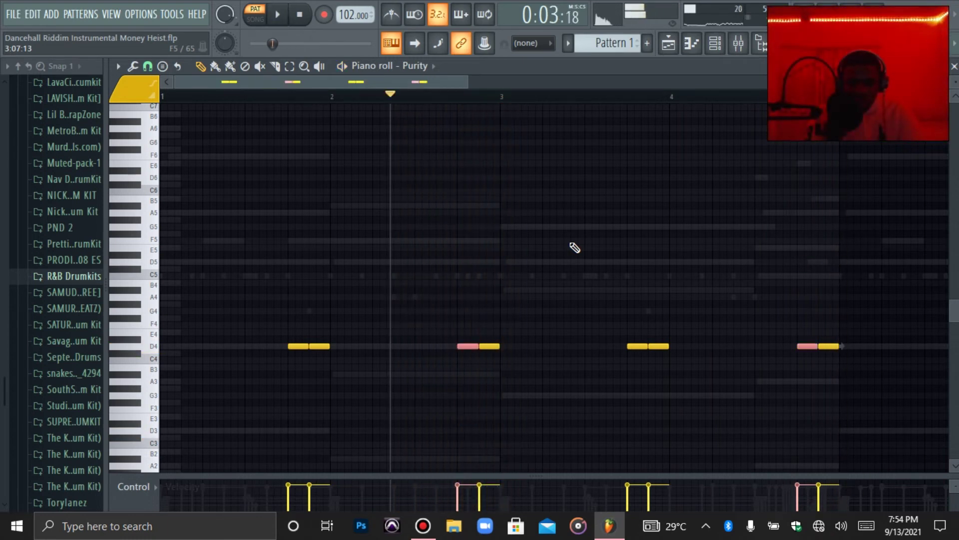
Duplicate all the D4 note pairs and align the copies with the ends of bars 5 to 8.
key("ctrl+a")
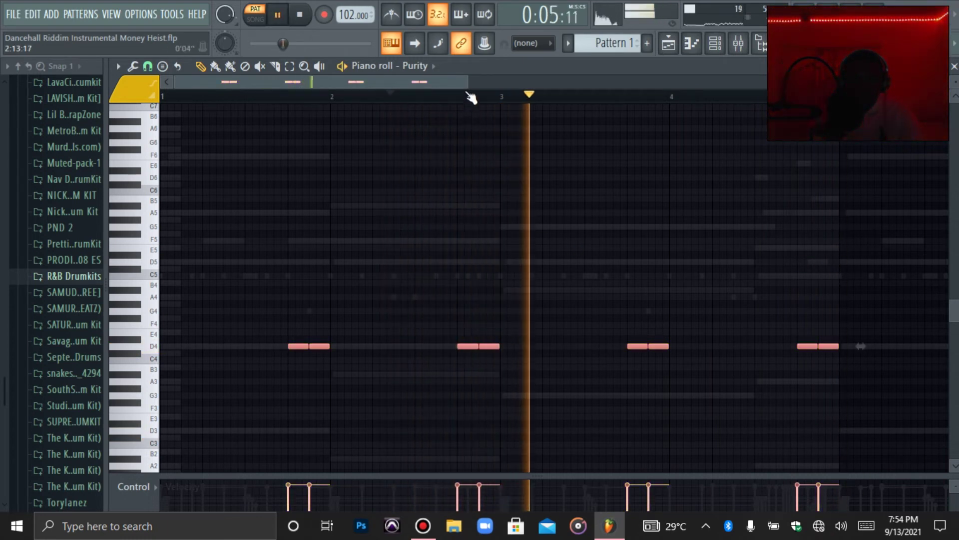
left_click_drag(469, 82, 722, 154)
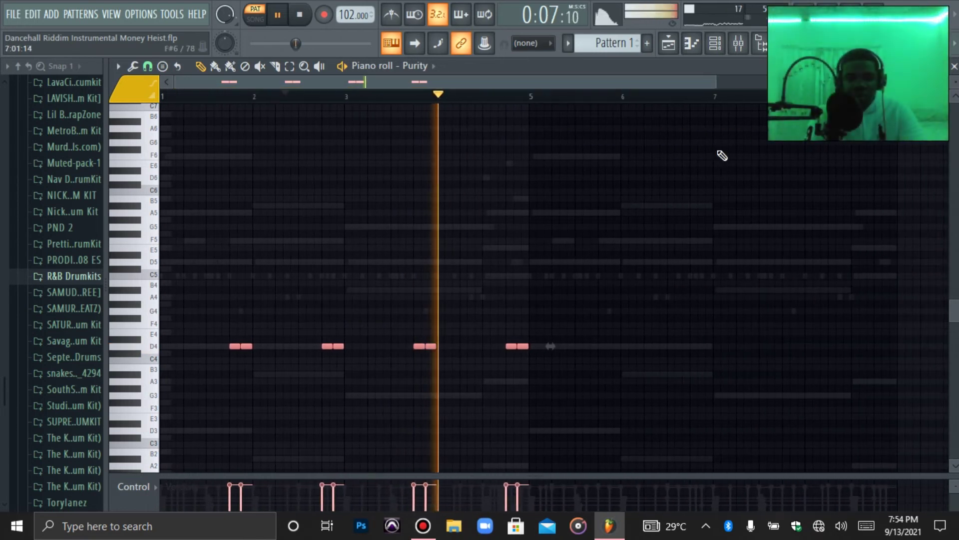
key("ctrl+b")
key("shift+Right")
key("shift+Right")
key("shift+Right")
key("shift+Right")
key("shift+Right")
key("shift+Right")
key("shift+Right")
key("shift+Right")
key("shift+Right")
key("shift+Right")
key("shift+Right")
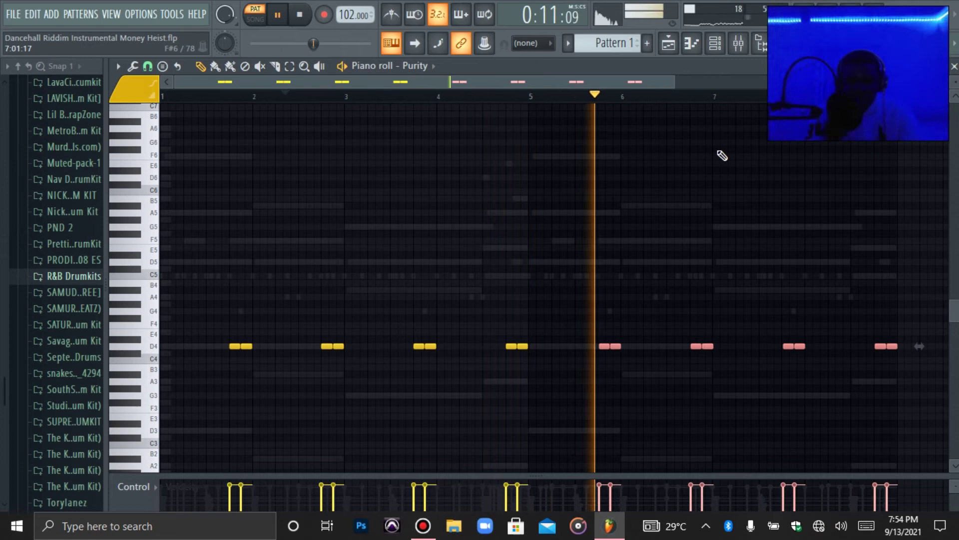
left_click(722, 155)
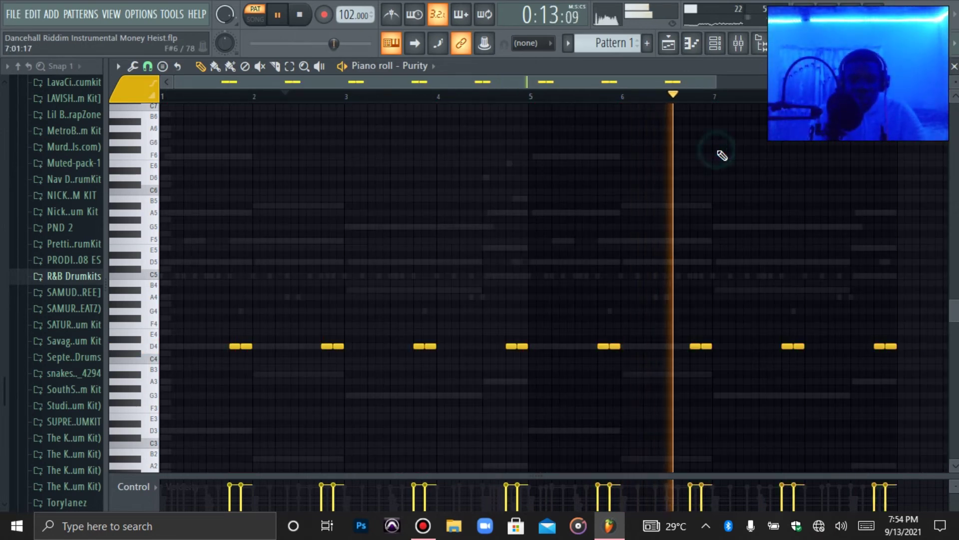
left_click_drag(716, 83, 686, 83)
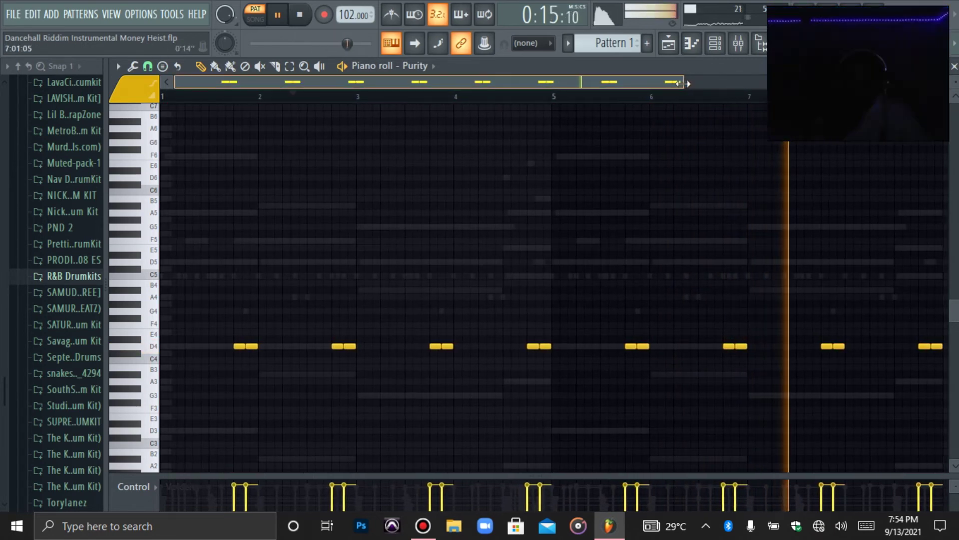
Reopen Purity from the channel rack, load the Clean Mute preset and close the plugin window.
left_click(715, 43)
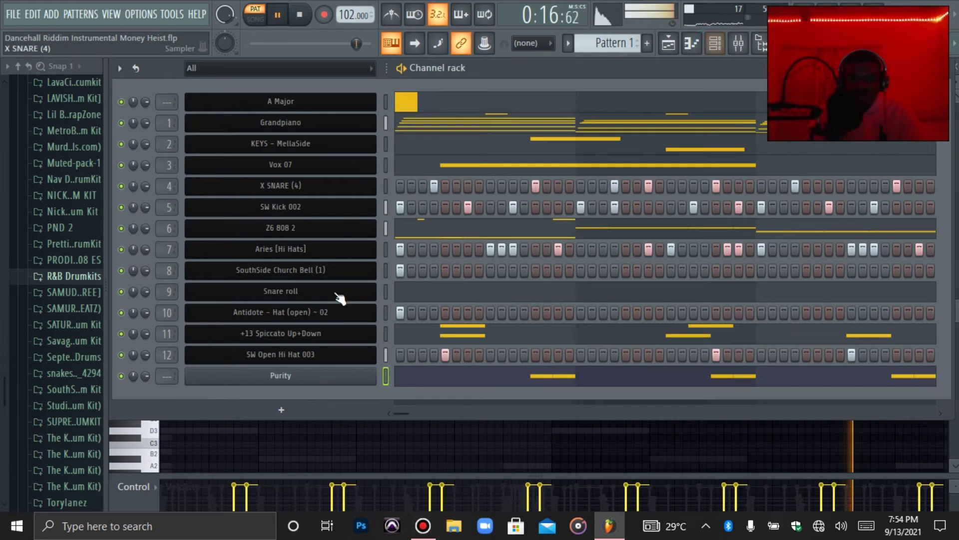
left_click(277, 375)
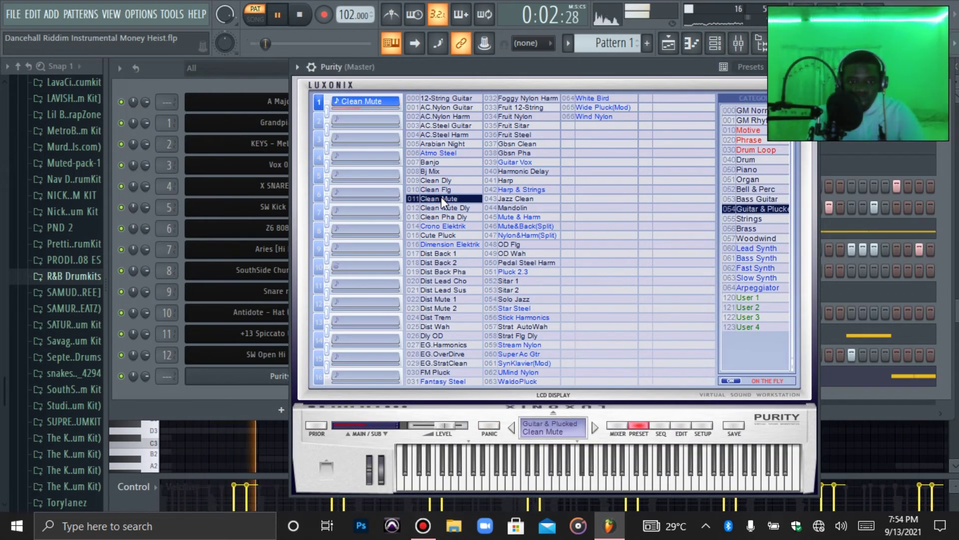
left_click(235, 378)
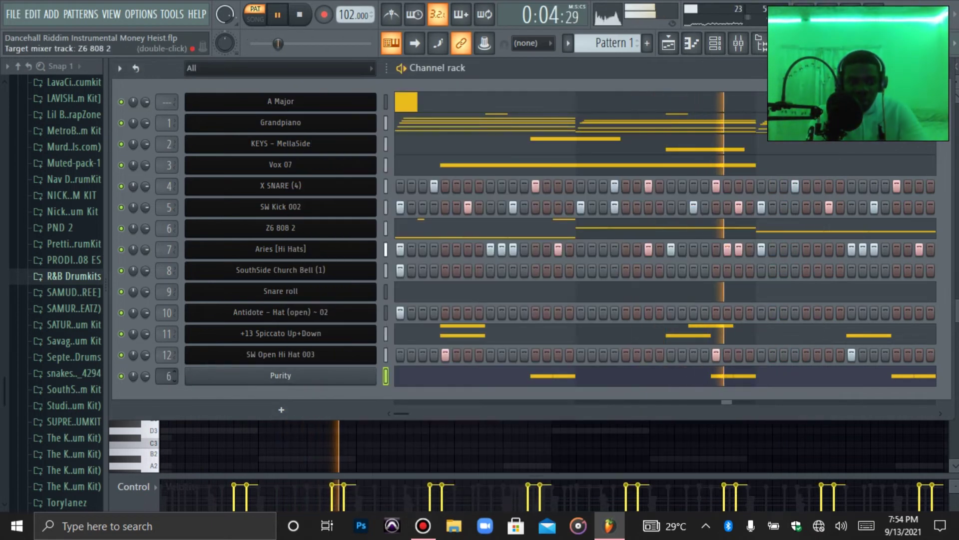
Assign the Purity channel to mixer track 13, rename it Guitar Pluck and stop playback.
scroll(167, 375, "up", 4)
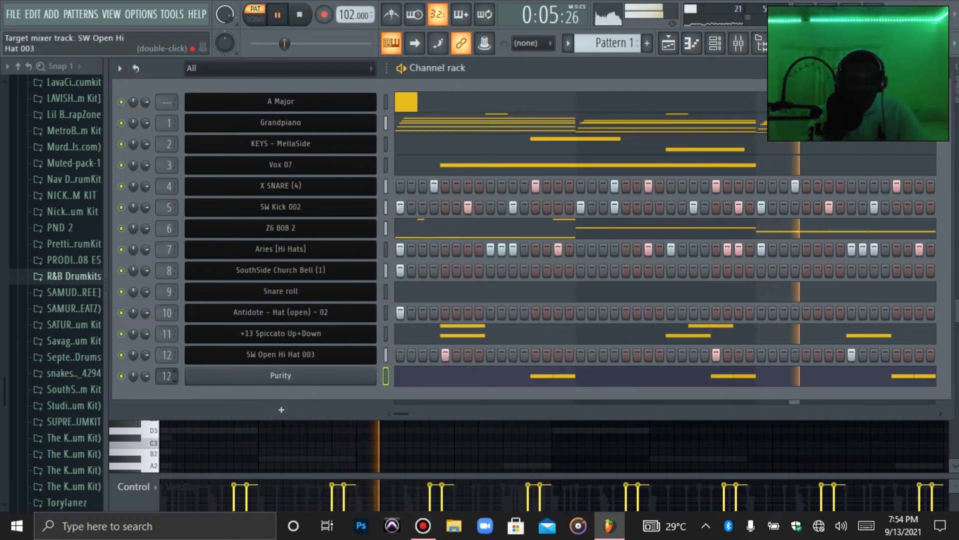
right_click(308, 382)
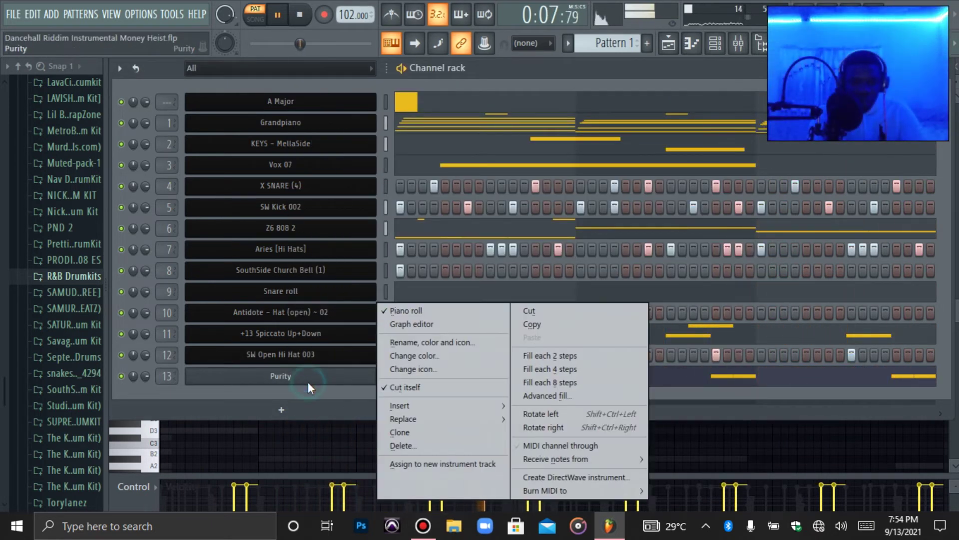
left_click(413, 343)
type("Guitar Plu")
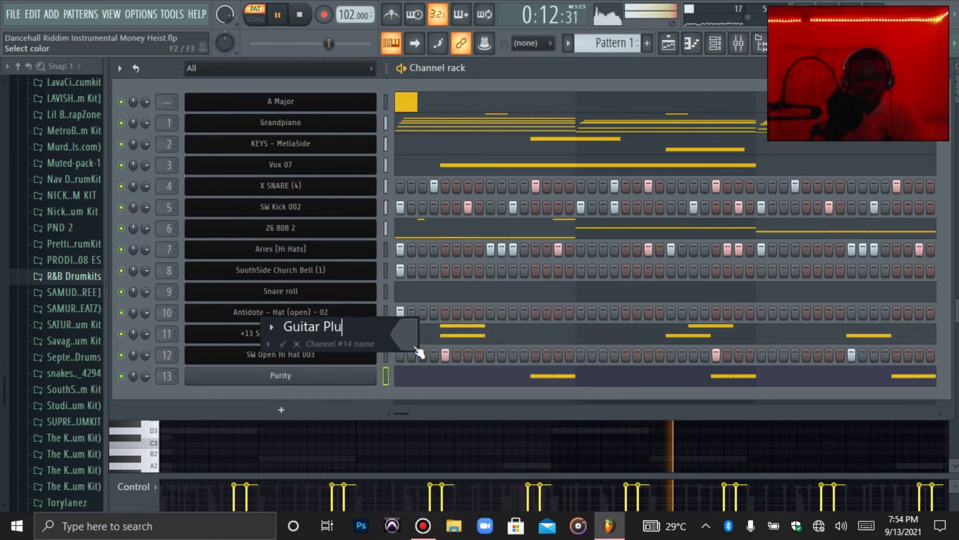
type("ck")
key("Return")
key("space")
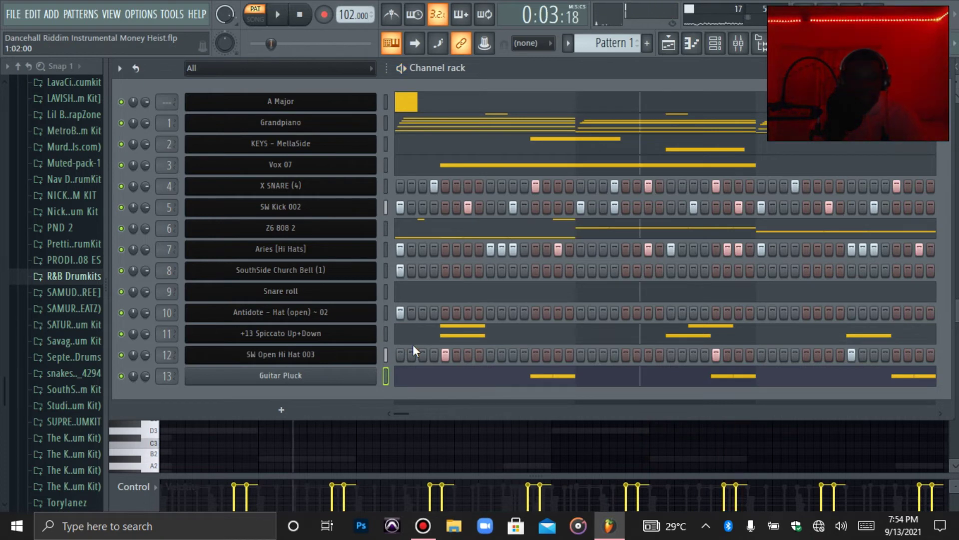
Colour the Guitar Pluck channel black.
right_click(355, 379)
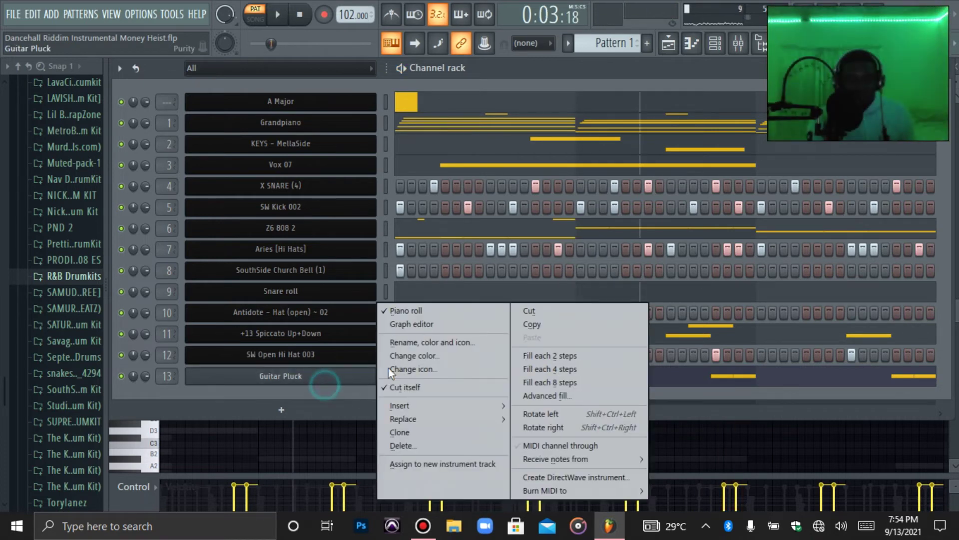
left_click(410, 344)
left_click(406, 343)
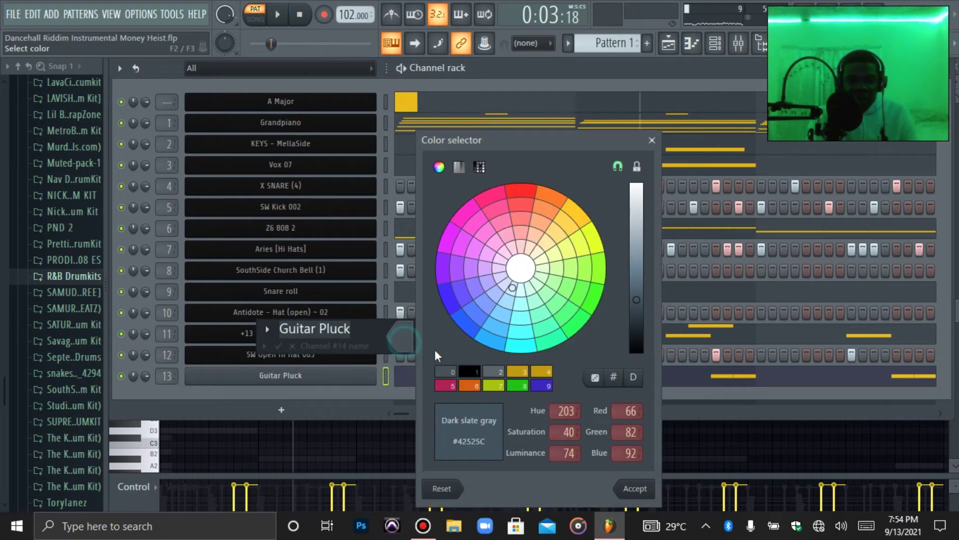
left_click(468, 375)
key("Return")
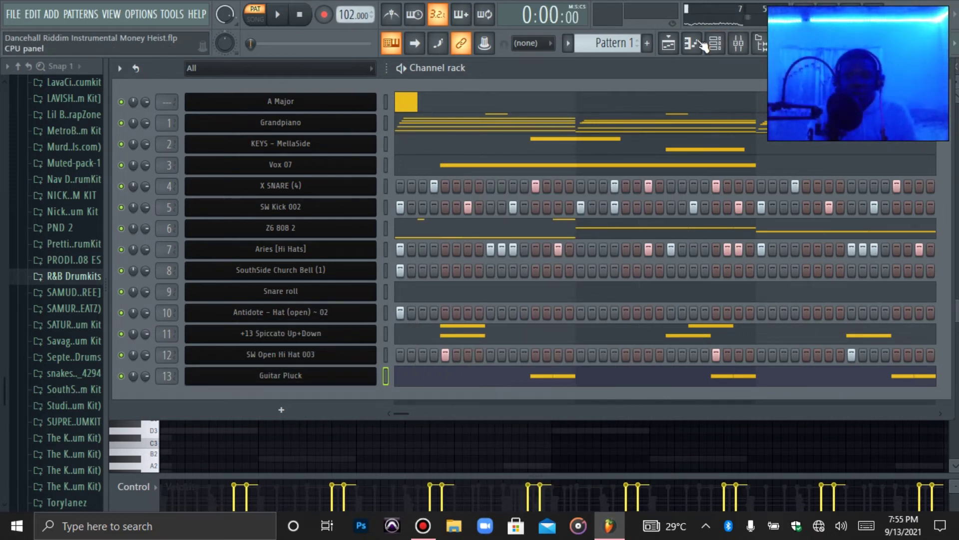
Link mixer track 13 to the Guitar Pluck channel and play the pattern with that track selected.
left_click(739, 48)
right_click(341, 220)
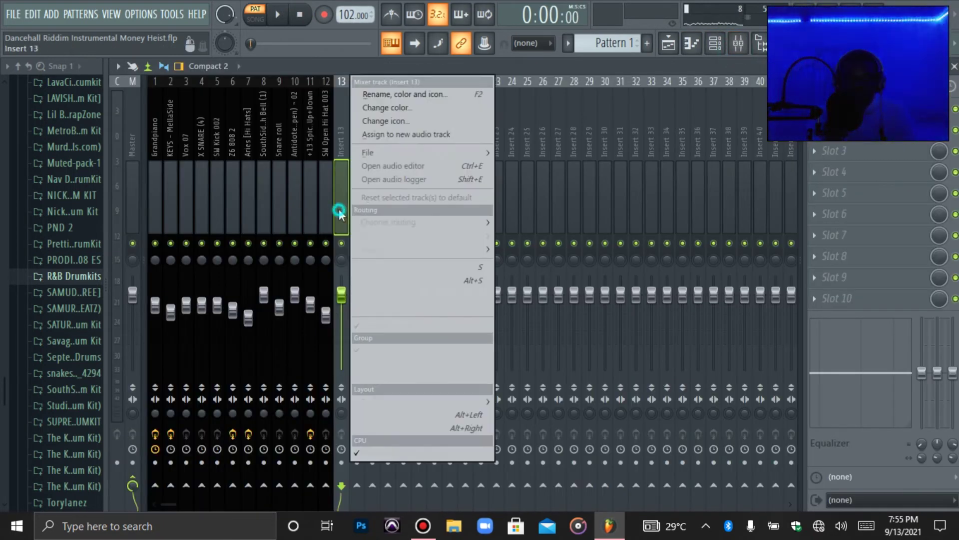
mouse_move(370, 221)
left_click(537, 223)
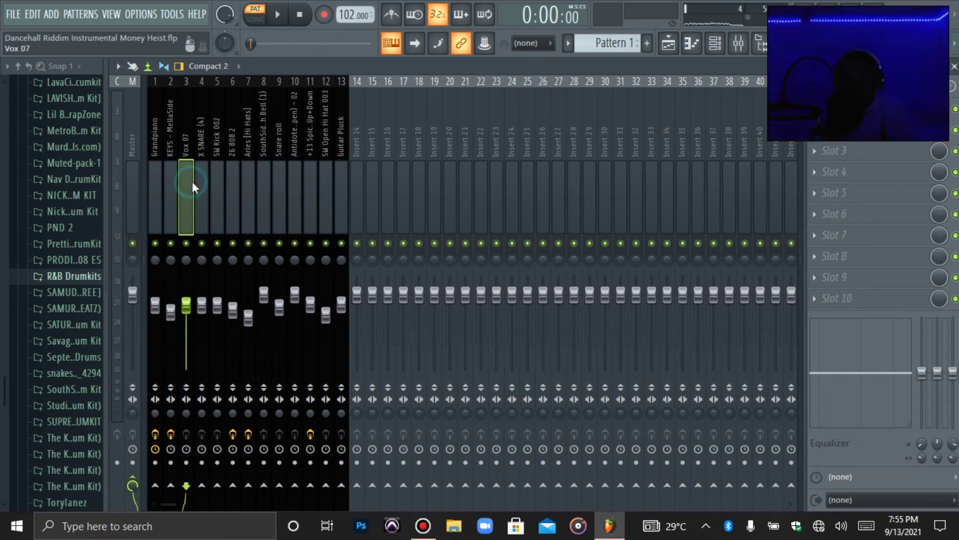
left_click(133, 187)
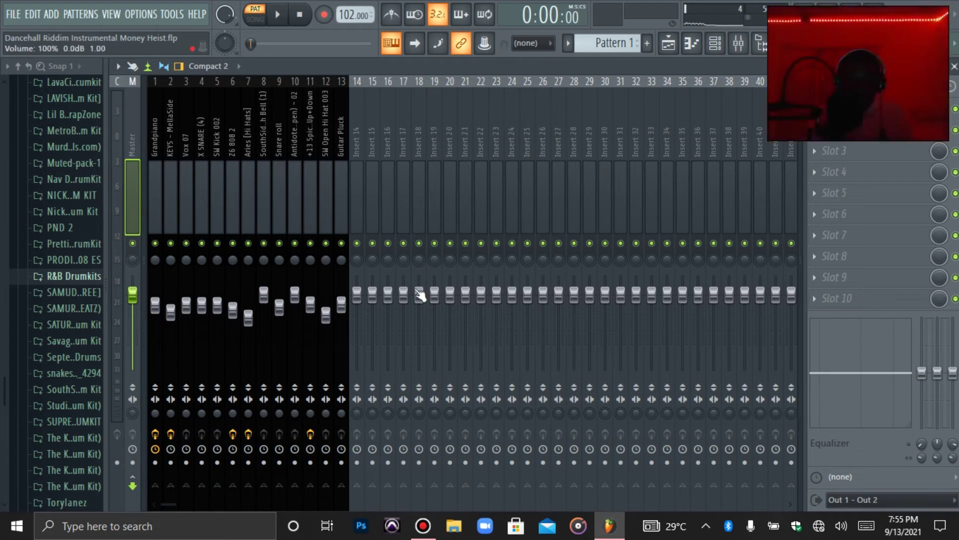
left_click(339, 202)
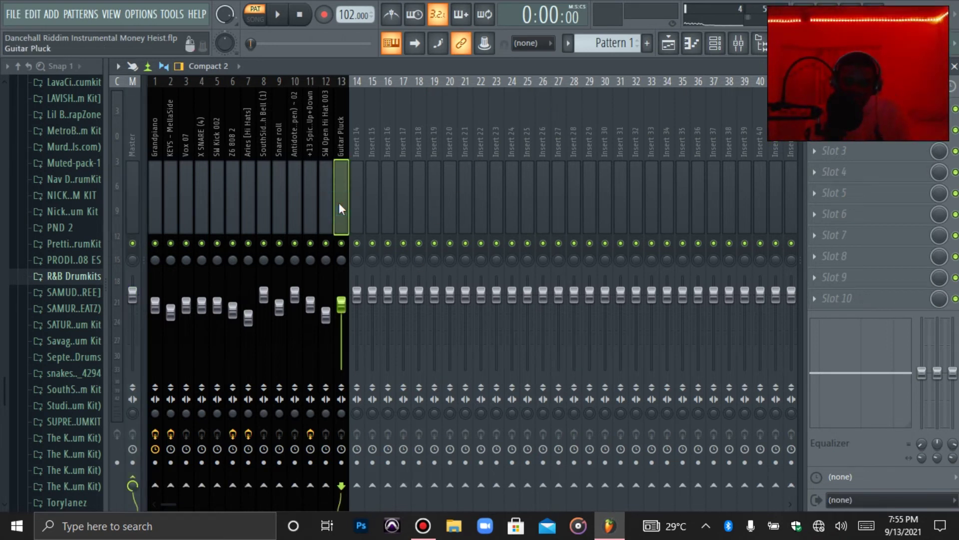
key("space")
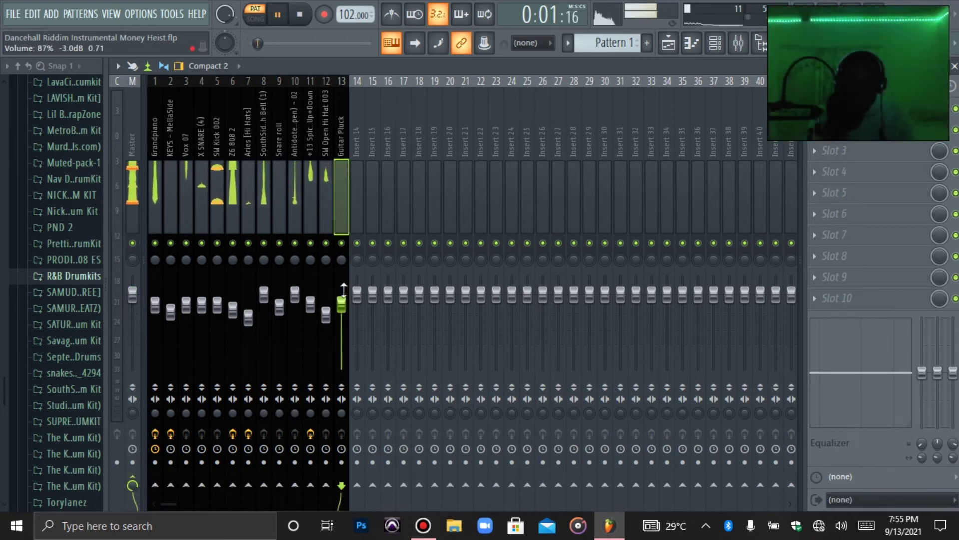
Load Fruity Parametric EQ 2 into the Master track's first effect slot, stop playback and enlarge the plugin window.
left_click(137, 181)
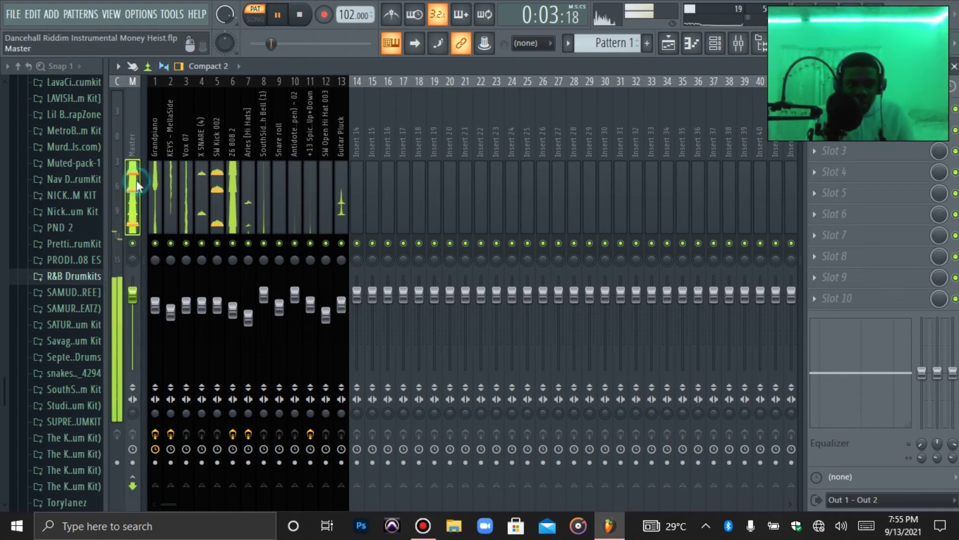
left_click(845, 109)
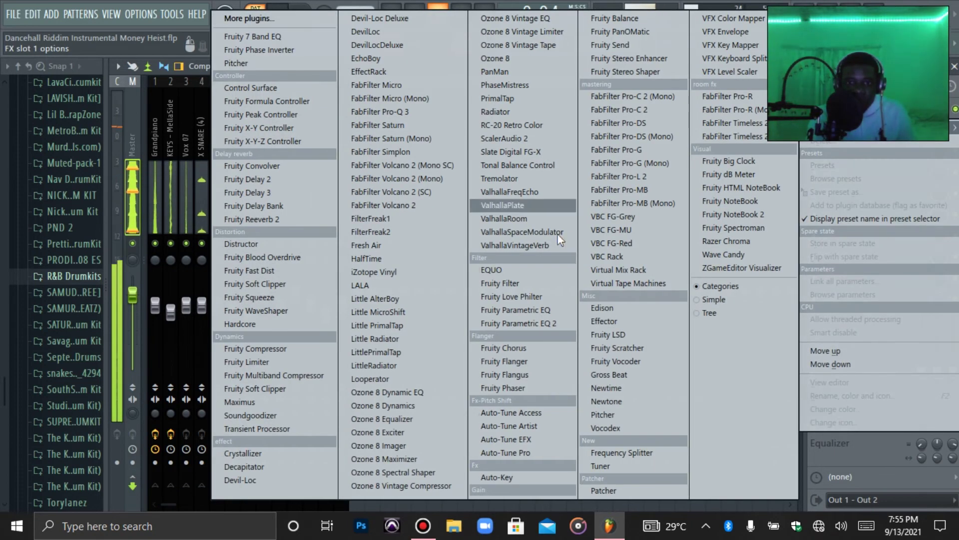
left_click(535, 320)
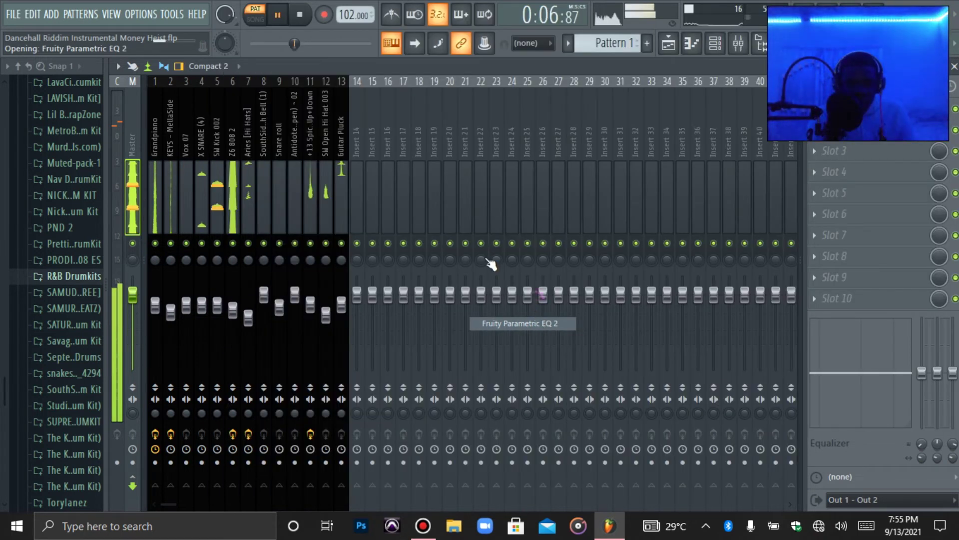
key("space")
left_click_drag(412, 170, 462, 94)
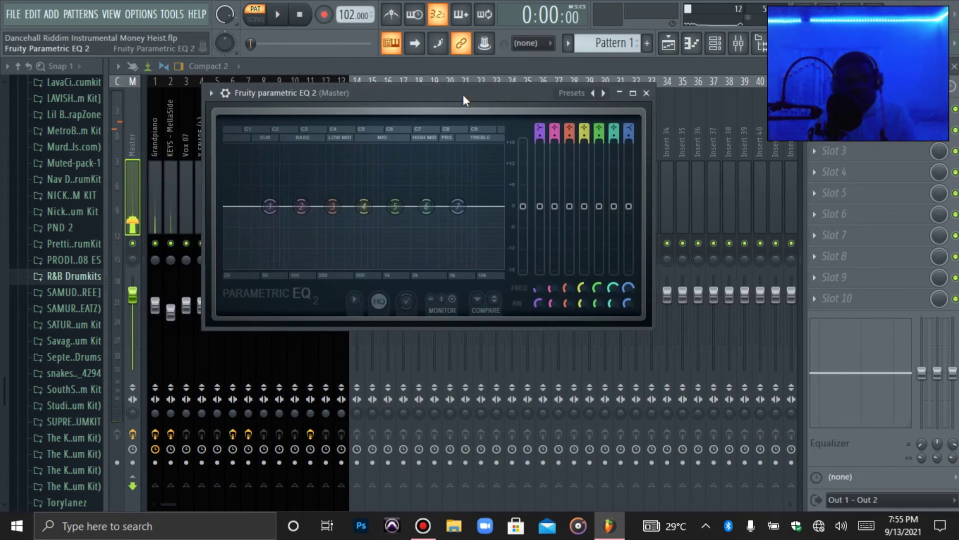
left_click_drag(651, 328, 867, 467)
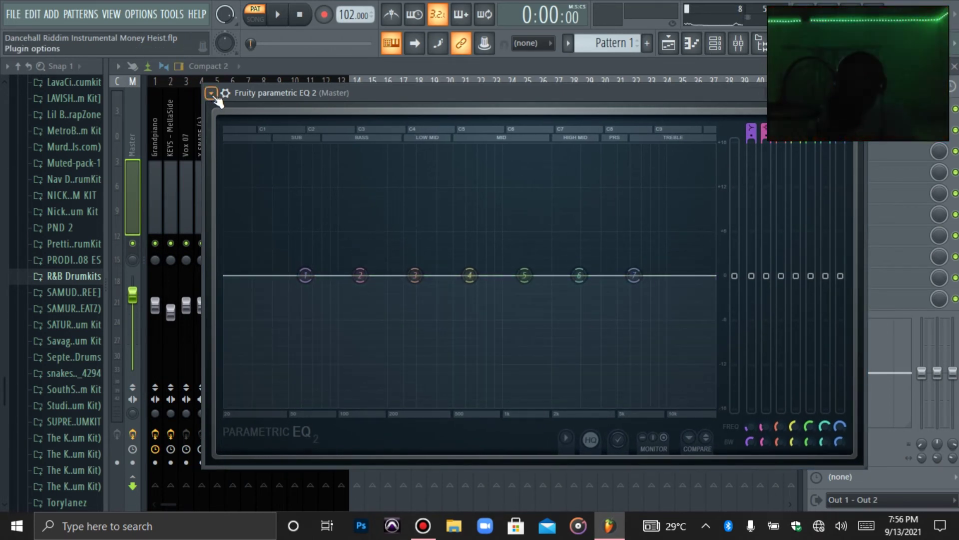
Shape band 7 of the Master EQ into a steep high cut at about 14 kHz and start playback.
left_click(211, 93)
mouse_move(232, 148)
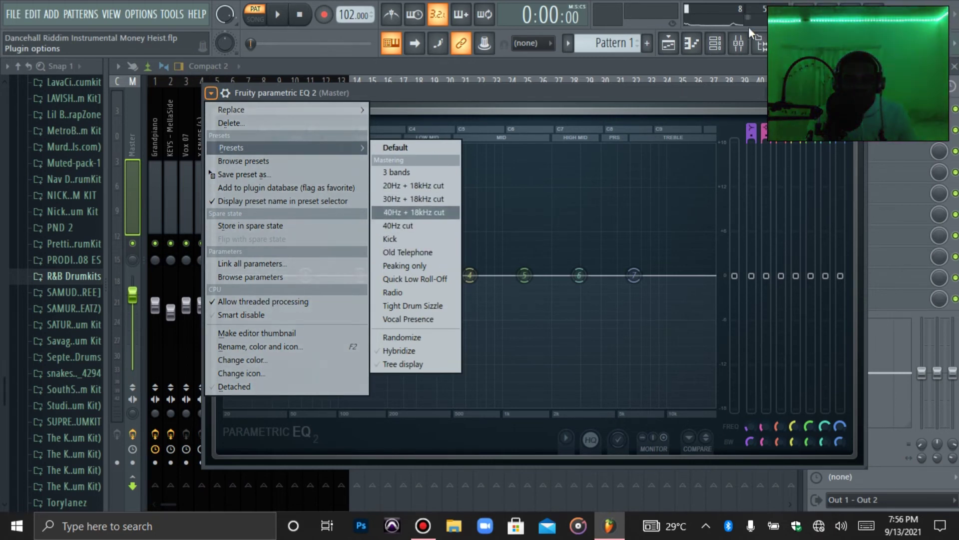
left_click(635, 278)
left_click_drag(635, 279, 686, 405)
scroll(686, 403, "up", 6)
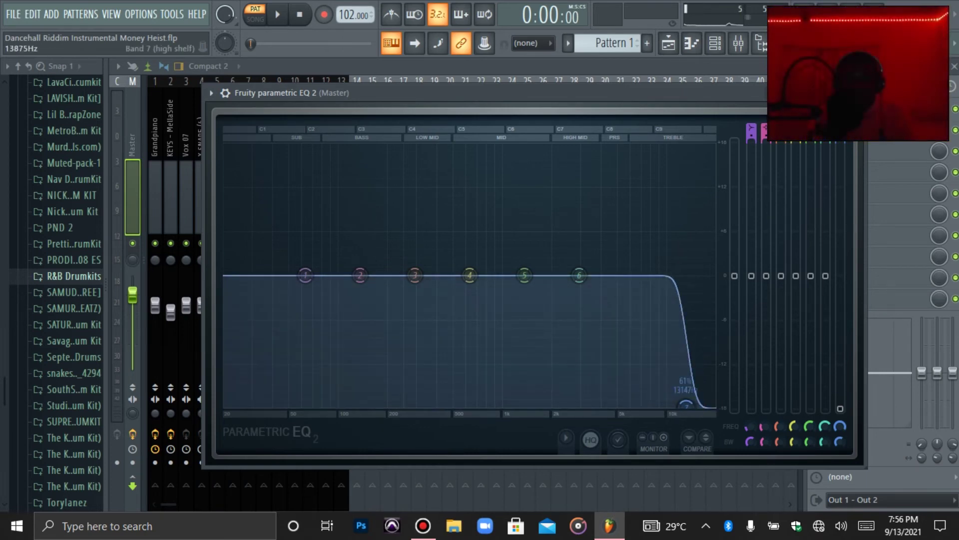
key("space")
left_click_drag(696, 404, 689, 405)
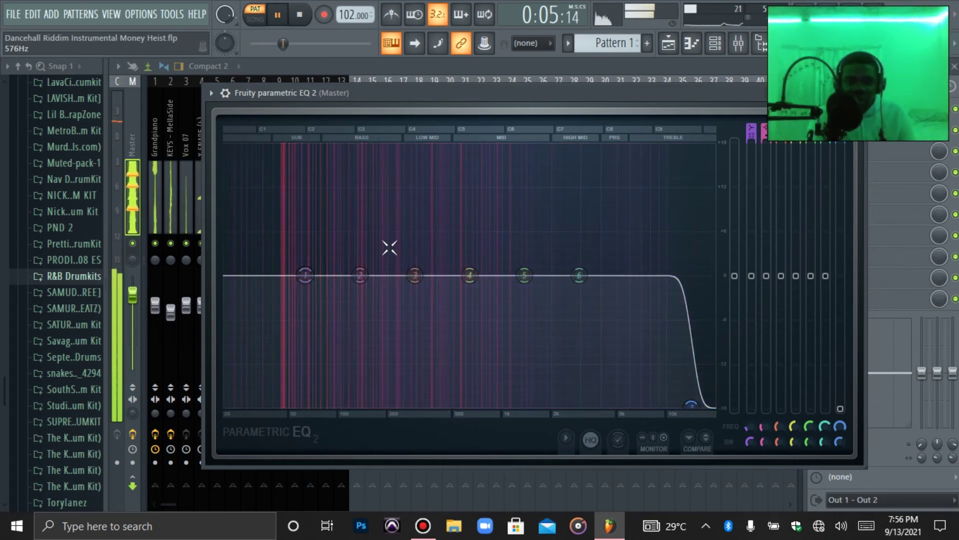
Pull band 1 of the Master EQ fully down to just above 20 Hz as a low cut, audition it and stop playback.
left_click_drag(305, 275, 238, 409)
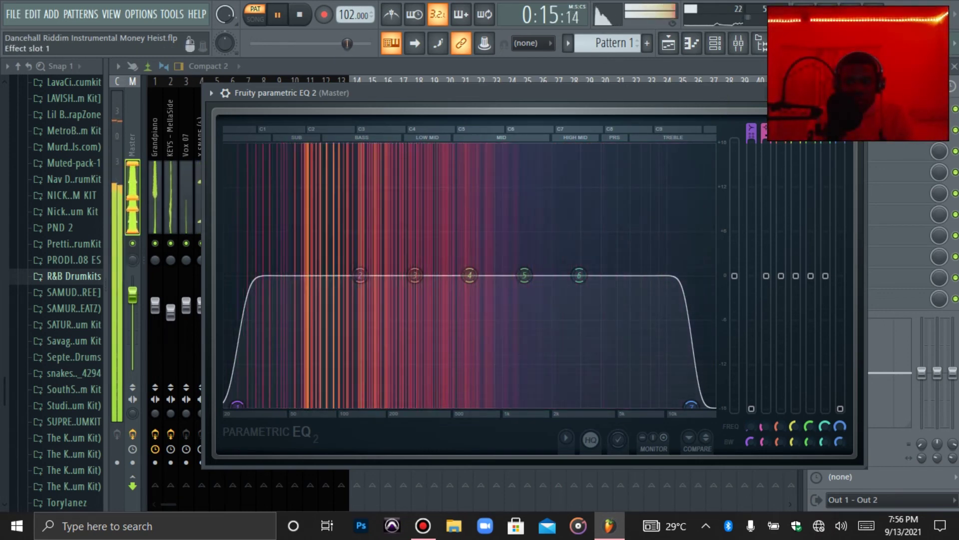
left_click(892, 109)
left_click(875, 109)
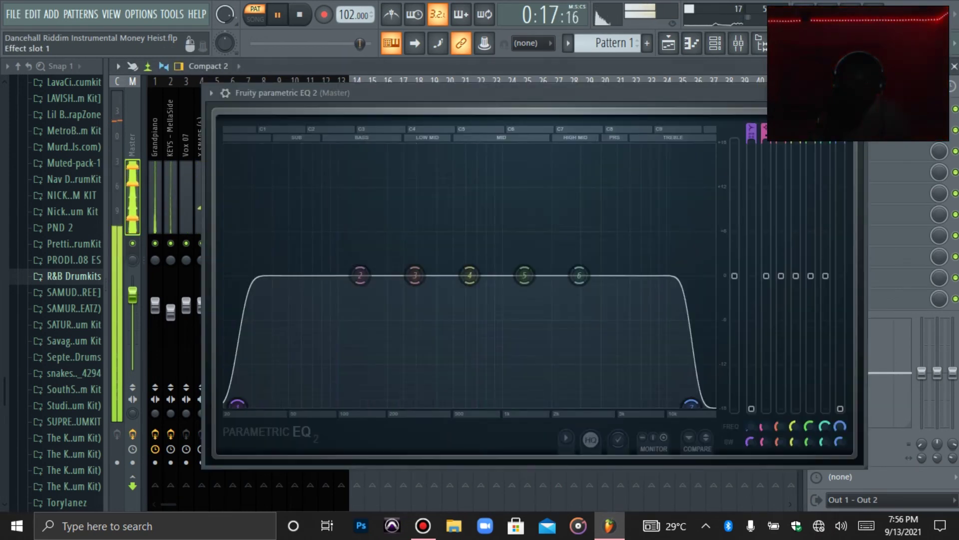
key("space")
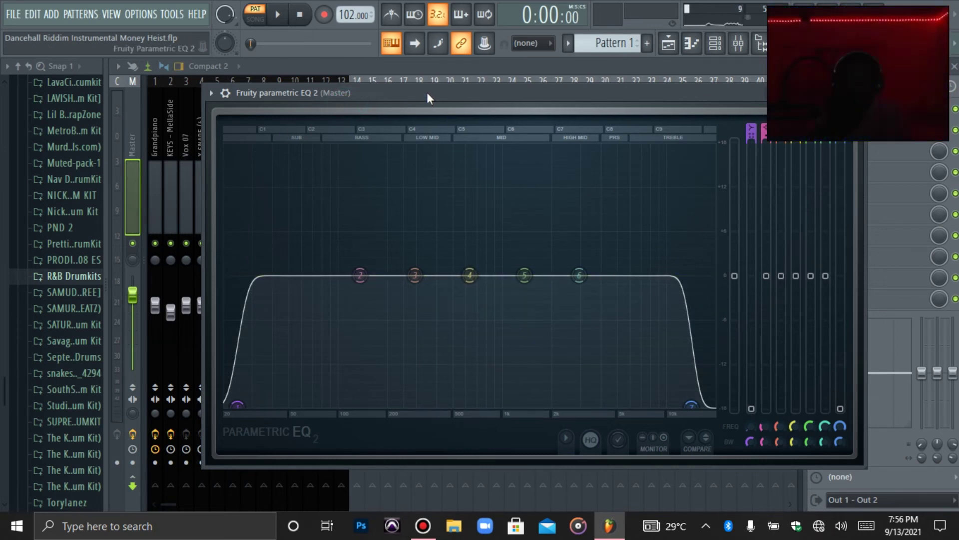
Solo the Guitar Pluck track, play it while examining its spectrum in the Master EQ, and unsolo it.
left_click_drag(426, 92, 593, 113)
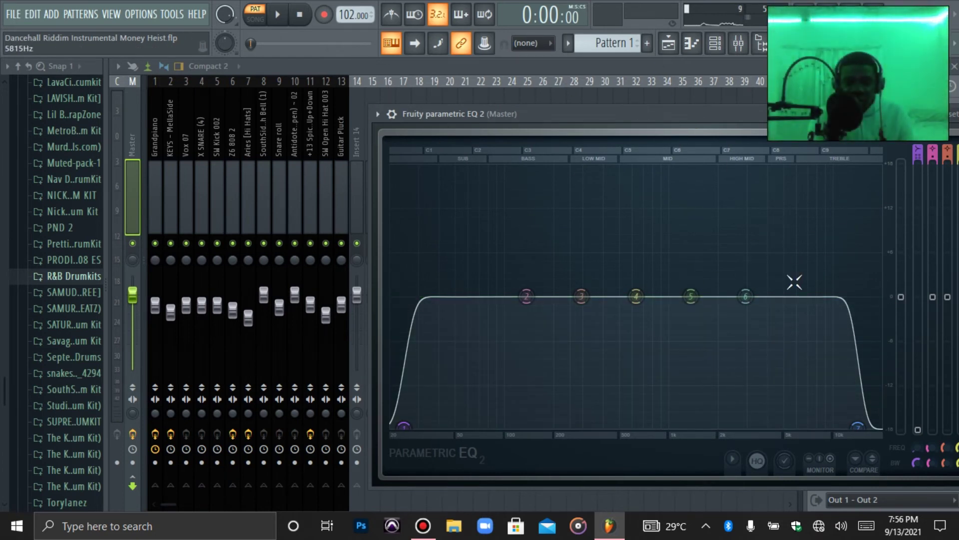
right_click(341, 243)
left_click(343, 171)
left_click(126, 198)
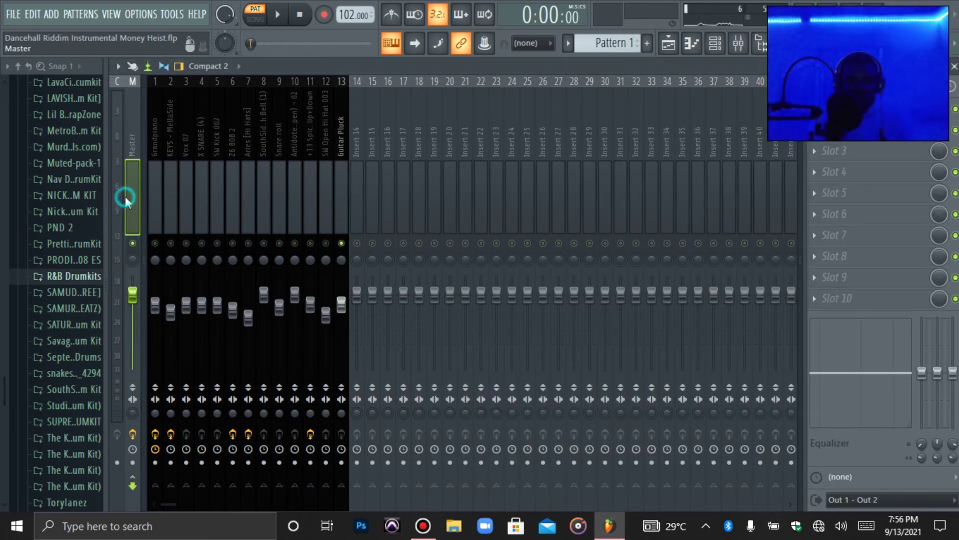
key("space")
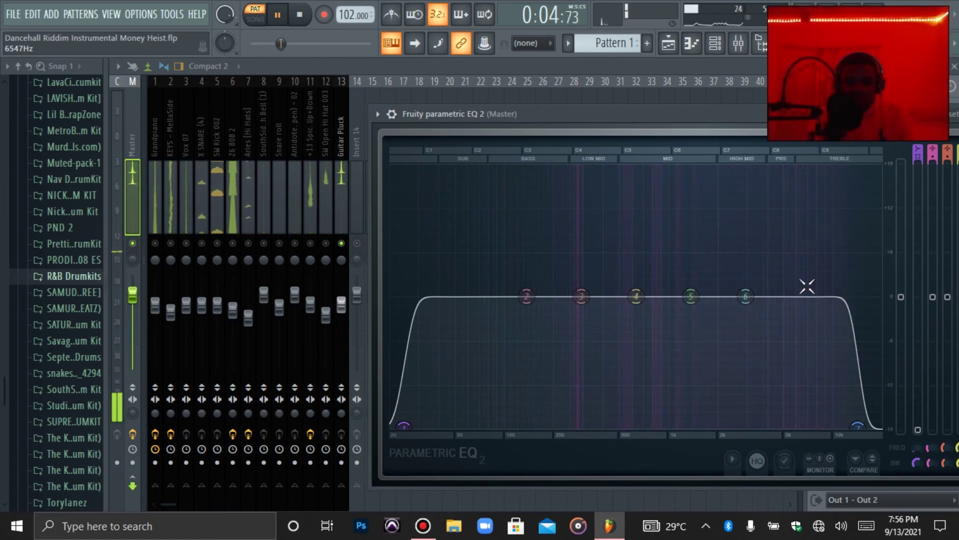
key("space")
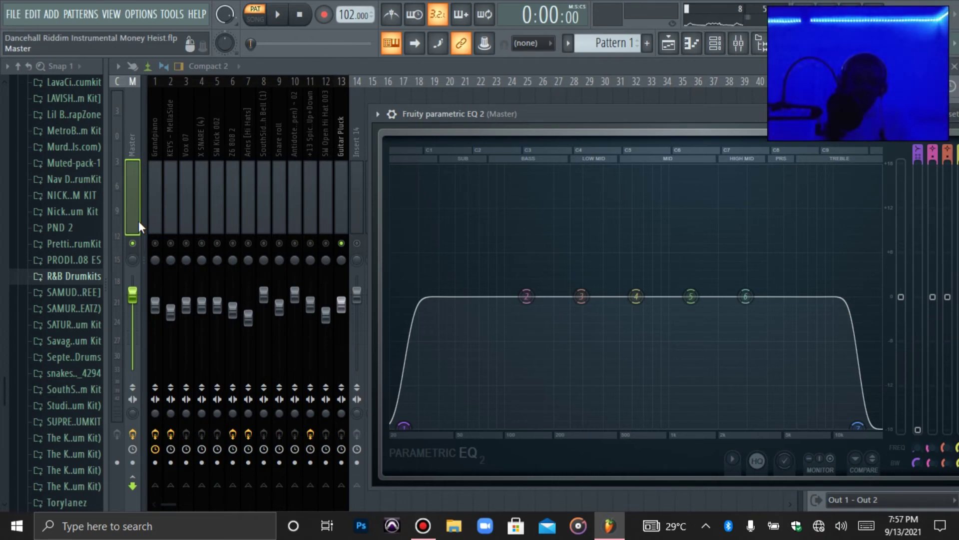
left_click(155, 243)
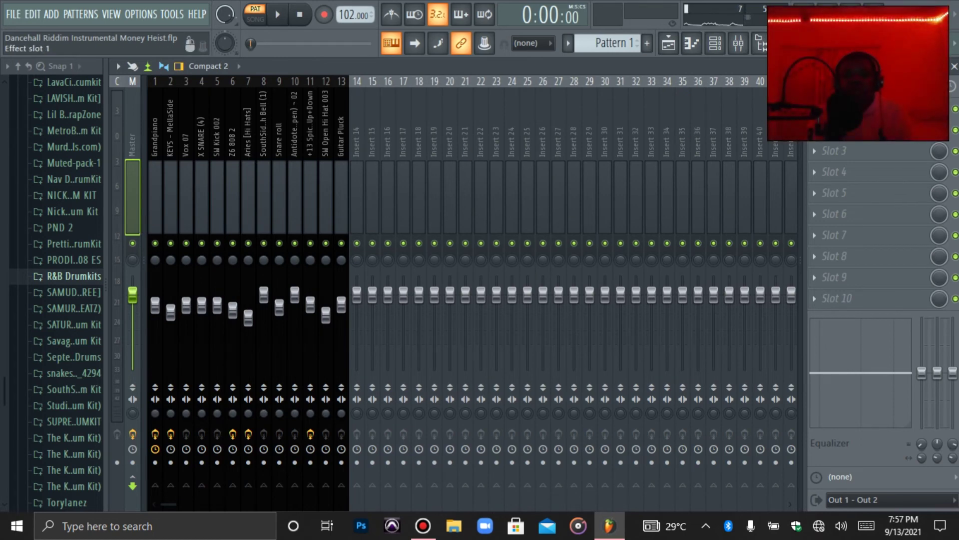
Check the full mix in the Master's Parametric EQ 2, close it and load FabFilter Pro-Q 3 into the second effect slot.
left_click(862, 109)
key("space")
left_click_drag(861, 111, 751, 137)
key("space")
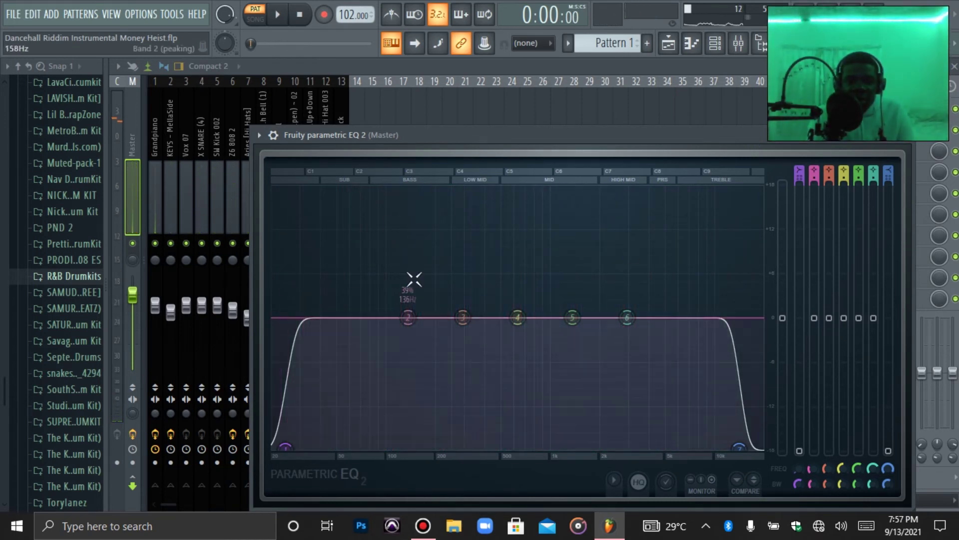
left_click(862, 109)
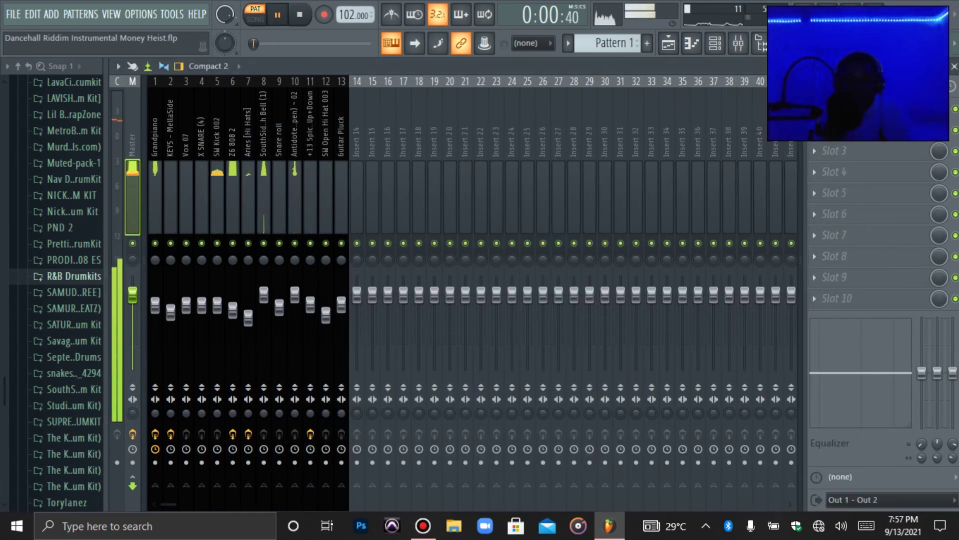
left_click(849, 130)
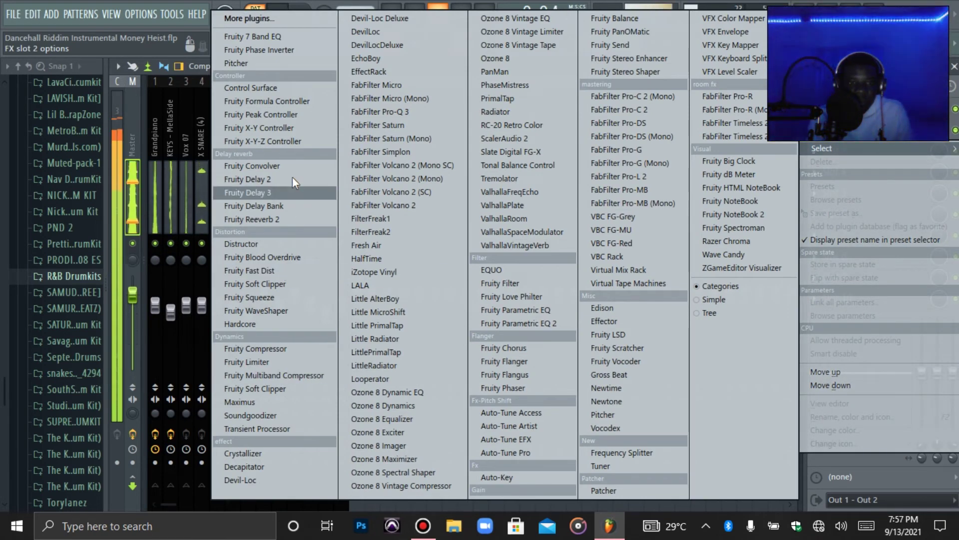
left_click(392, 113)
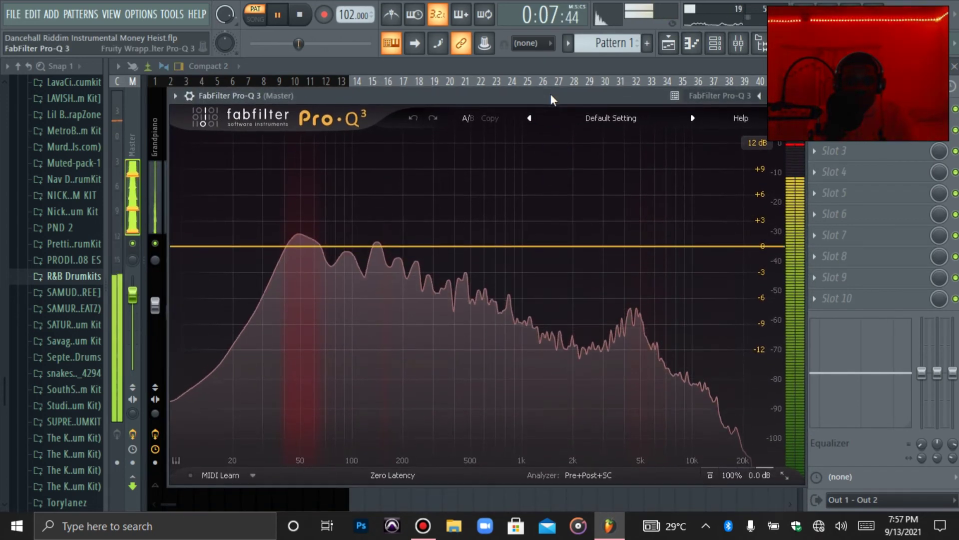
Step back through the Pro-Q 3 presets on the Master during playback until Mix General Purpose Balancing 1 is loaded.
left_click(529, 113)
left_click(529, 113)
left_click(529, 114)
left_click(529, 114)
left_click(529, 113)
left_click(529, 113)
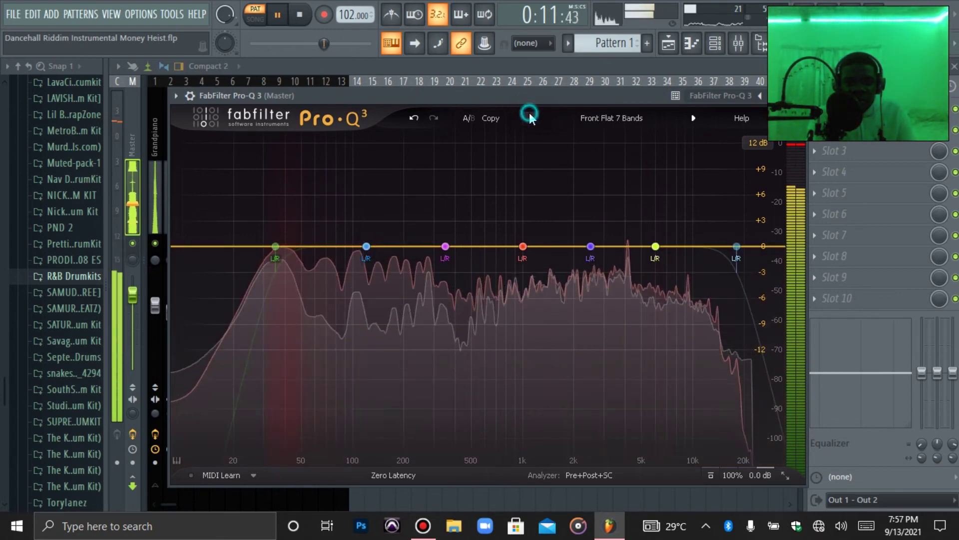
left_click(529, 114)
left_click(529, 113)
left_click(529, 114)
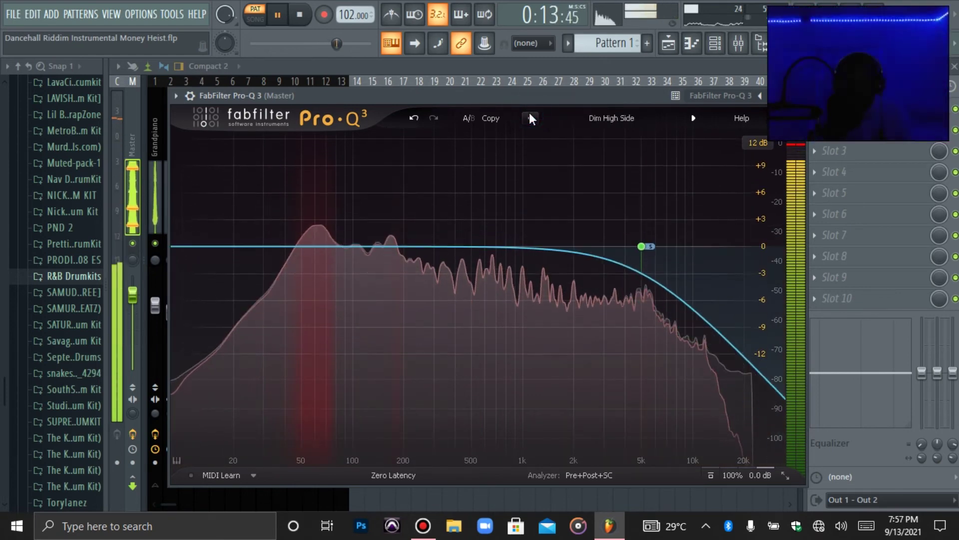
left_click(529, 113)
left_click(529, 113)
left_click(529, 114)
left_click(530, 114)
left_click(530, 114)
left_click(529, 114)
left_click(529, 114)
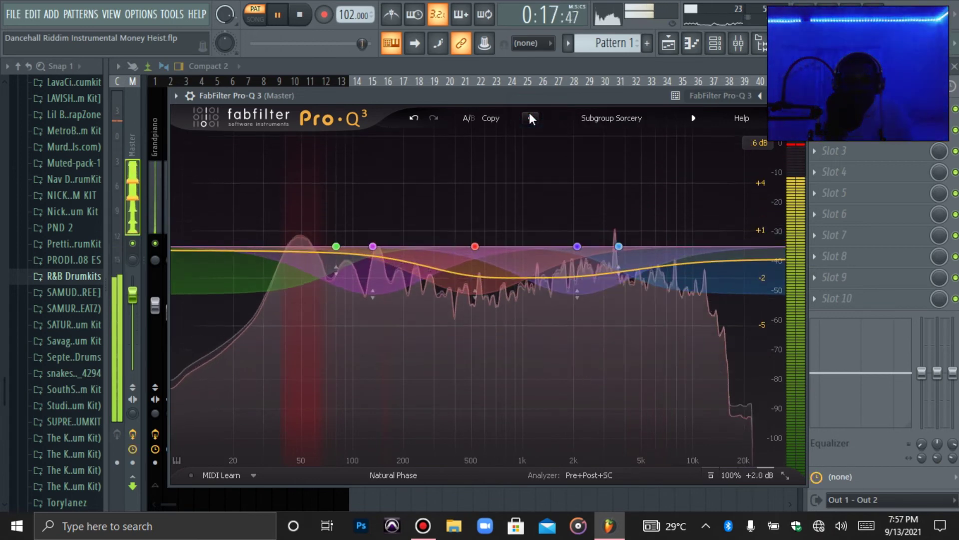
left_click(529, 113)
left_click(529, 113)
left_click(529, 113)
left_click(529, 113)
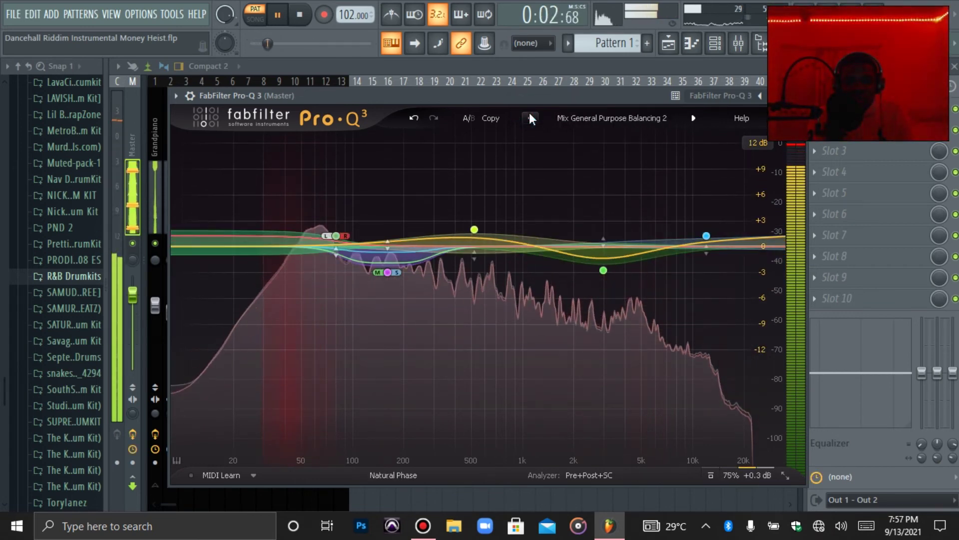
left_click(530, 114)
Load Mix General Purpose Balancing 1 from Pro-Q 3's Dynamic Mix presets, listen to the mix and stop playback.
left_click(644, 123)
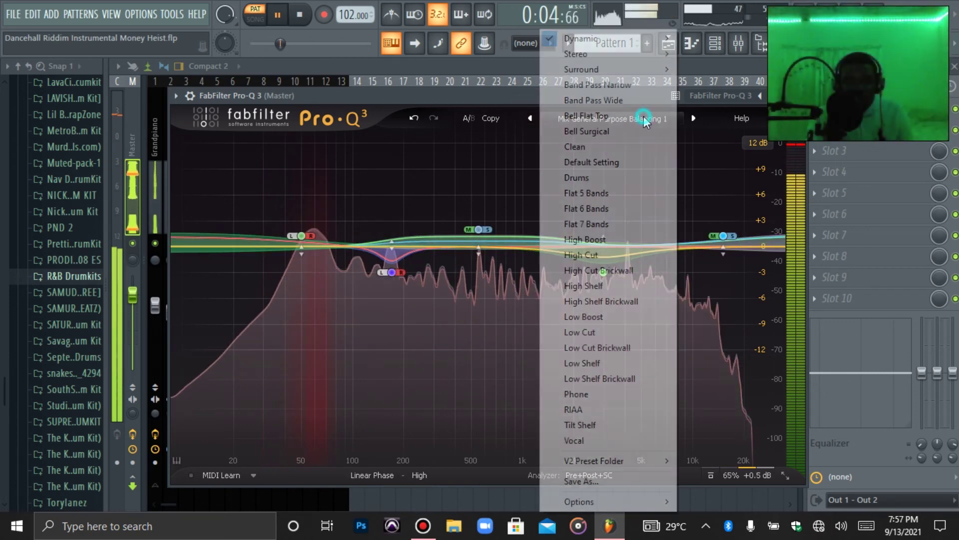
mouse_move(619, 40)
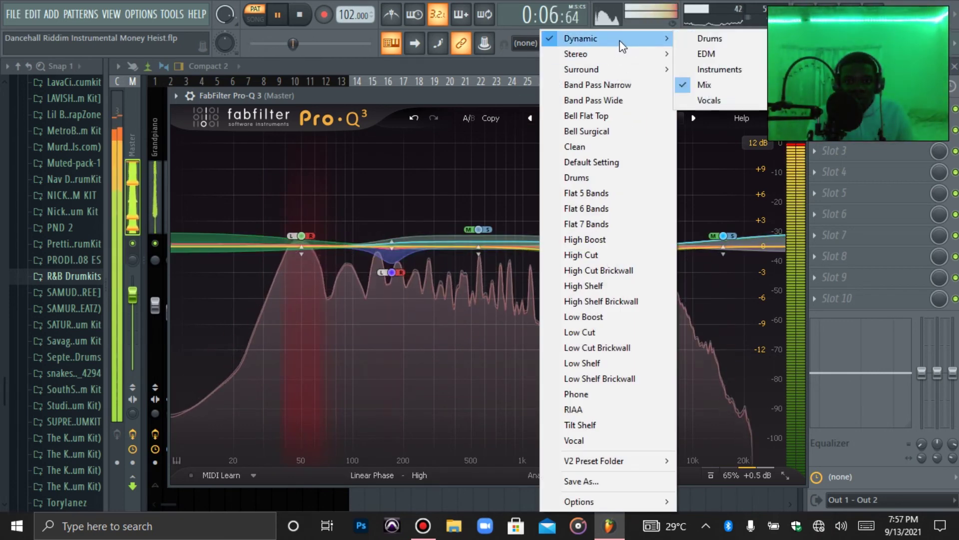
mouse_move(729, 91)
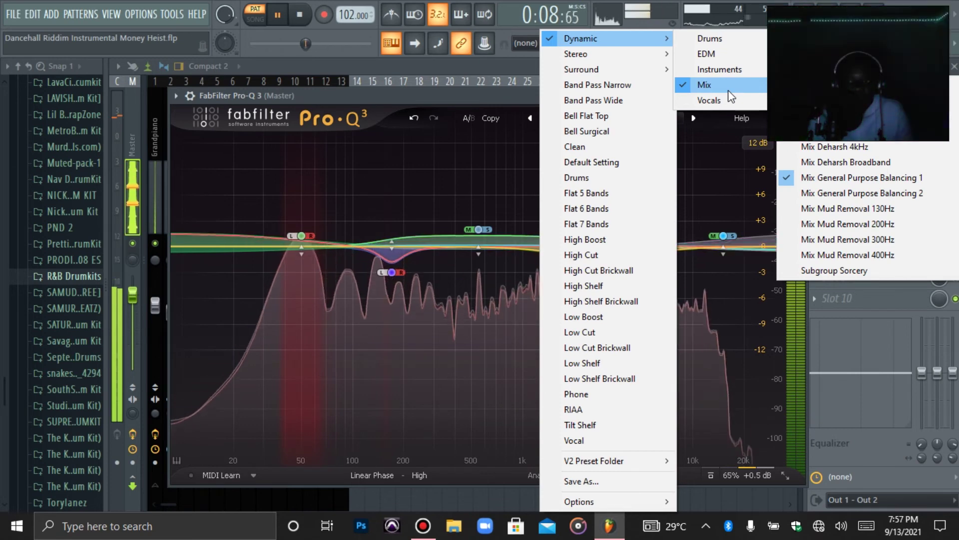
left_click(837, 178)
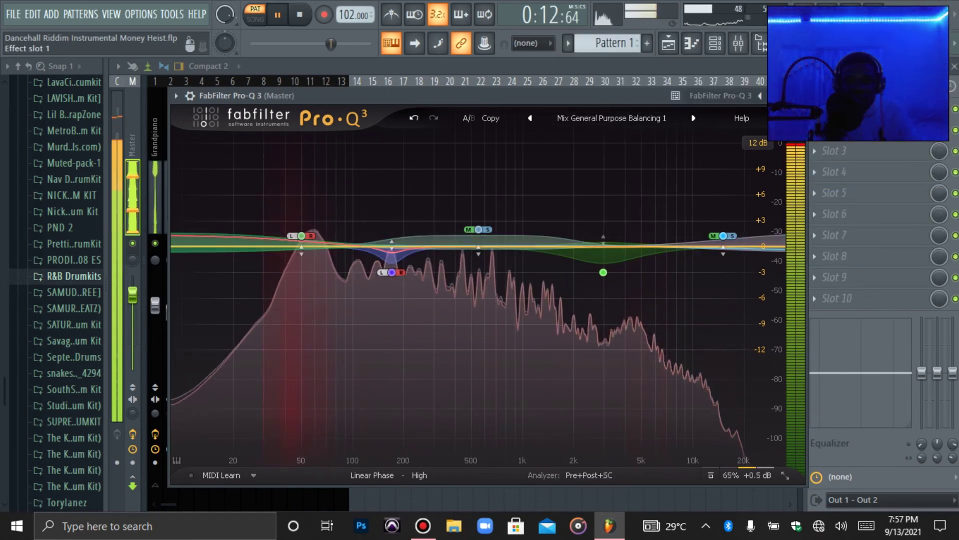
key("space")
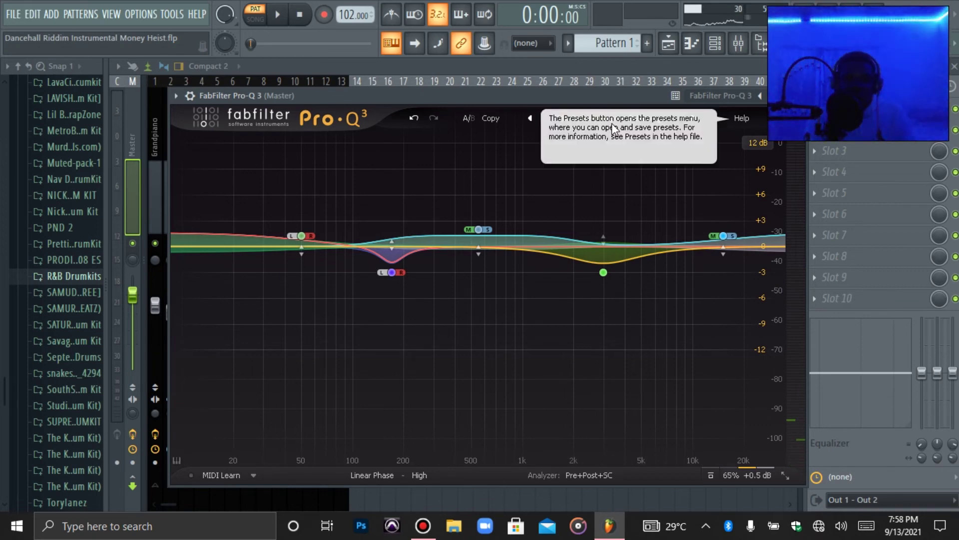
Review the Dynamic Mix preset list in Pro-Q 3, play the mix and close the equalizer.
left_click(564, 118)
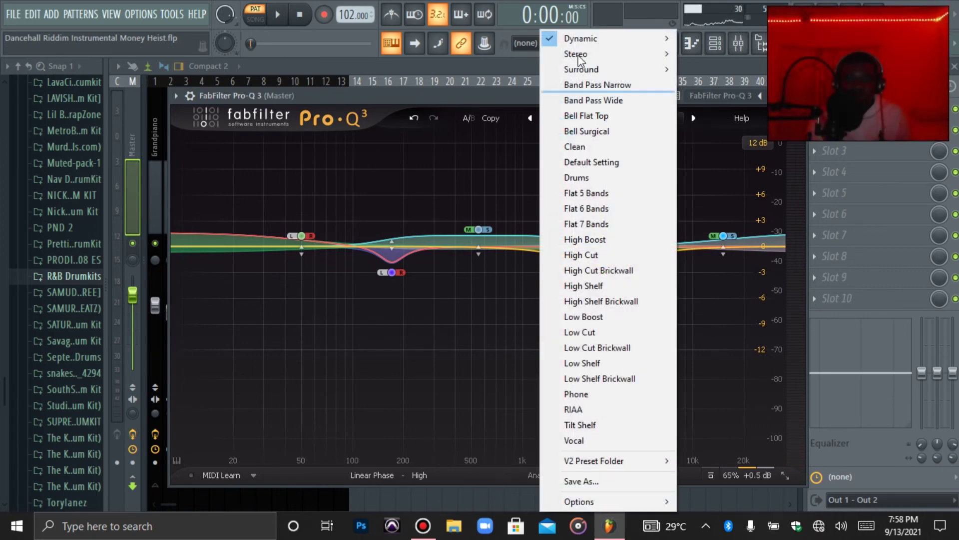
mouse_move(580, 42)
mouse_move(711, 86)
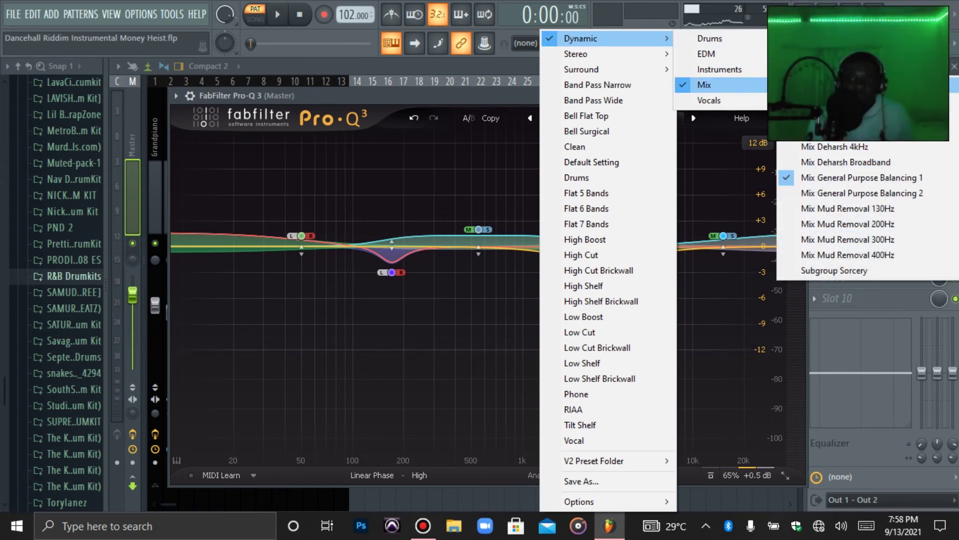
left_click(869, 68)
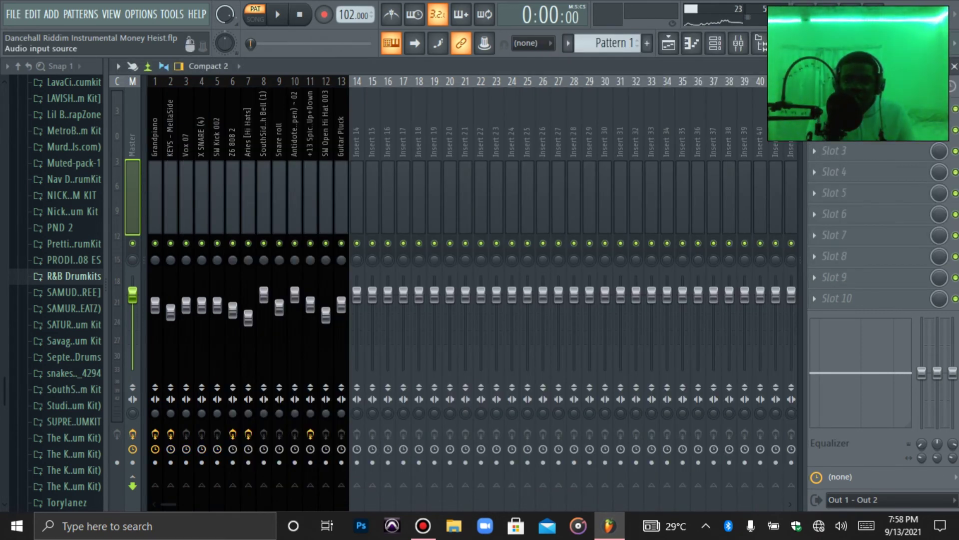
key("space")
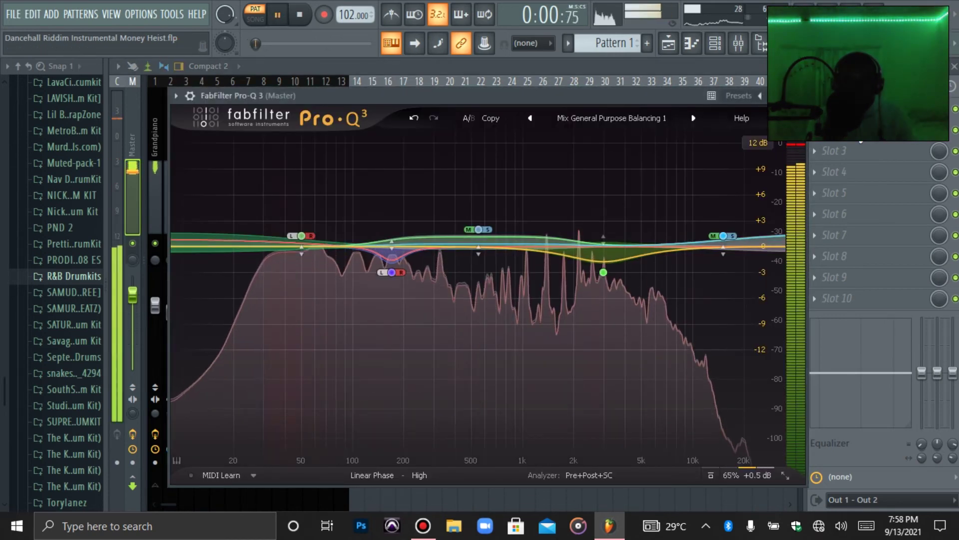
left_click(799, 95)
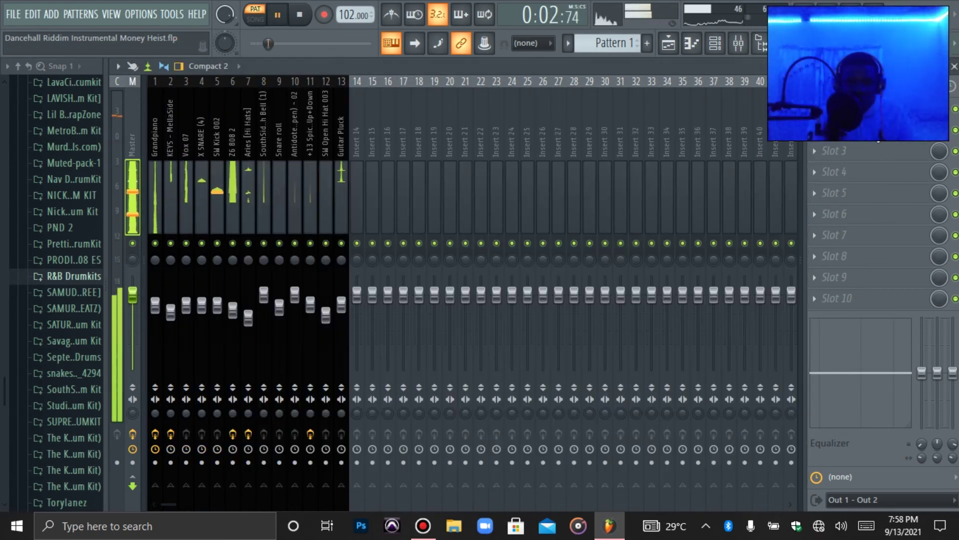
Lower the SW Kick 002 fader slightly and load Fruity Peak Controller into its first effect slot with the Peak volume at -4%.
left_click_drag(216, 304, 221, 309)
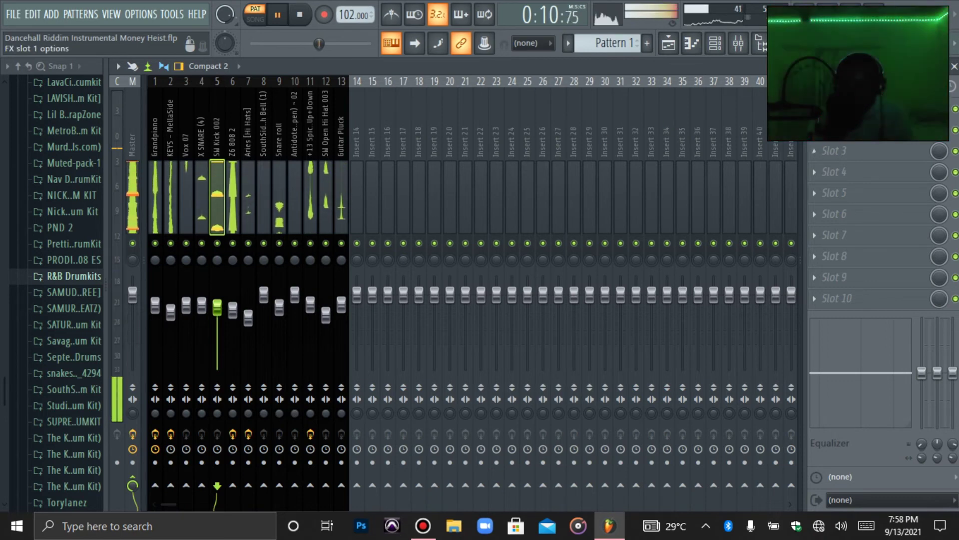
left_click(824, 109)
left_click(298, 113)
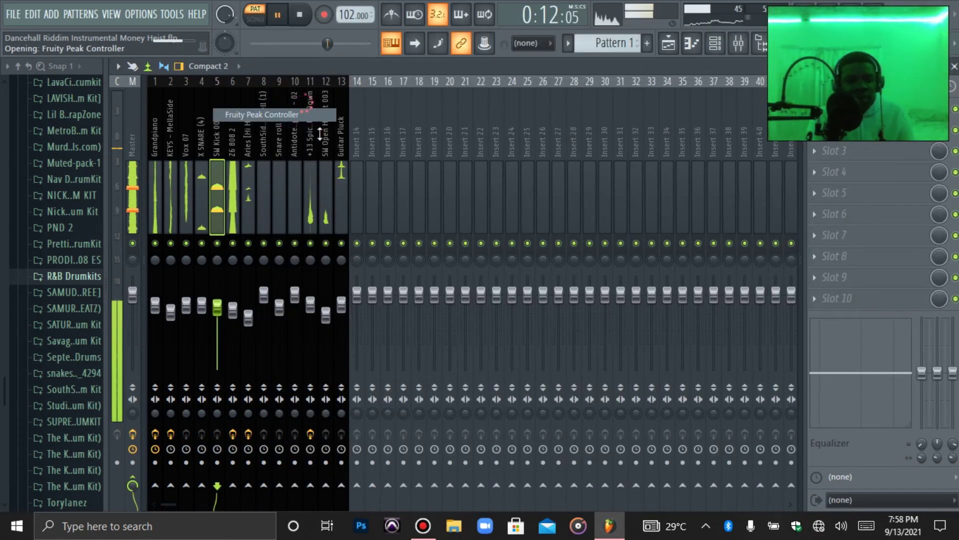
left_click_drag(382, 202, 480, 154)
key("space")
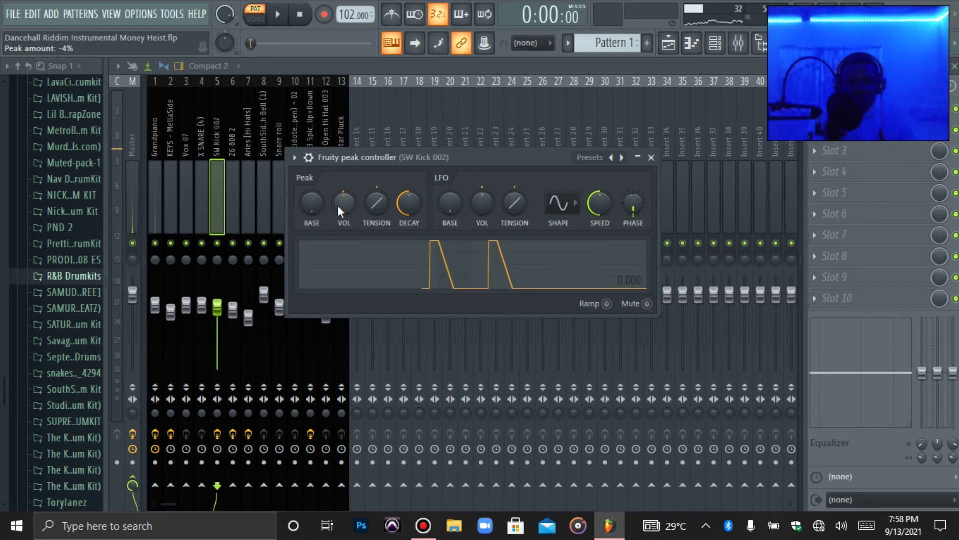
Bend the Peak tension curve downward, raise the Peak decay in the kick's Peak Controller, and close it.
left_click_drag(372, 206, 372, 245)
left_click_drag(414, 207, 434, 197)
left_click(850, 109)
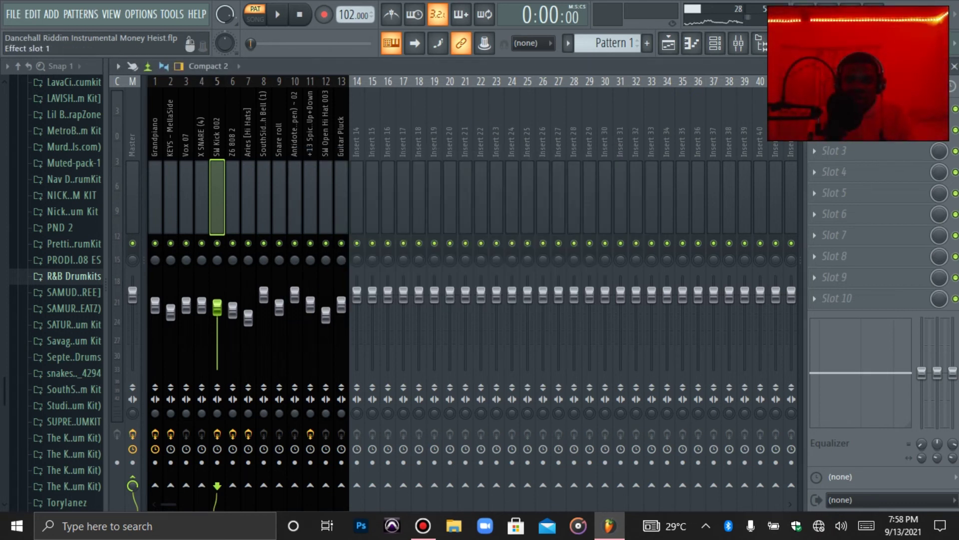
Copy the 808 track's fader value and paste it (64%) onto the Peak base of the kick's Peak Controller.
right_click(240, 308)
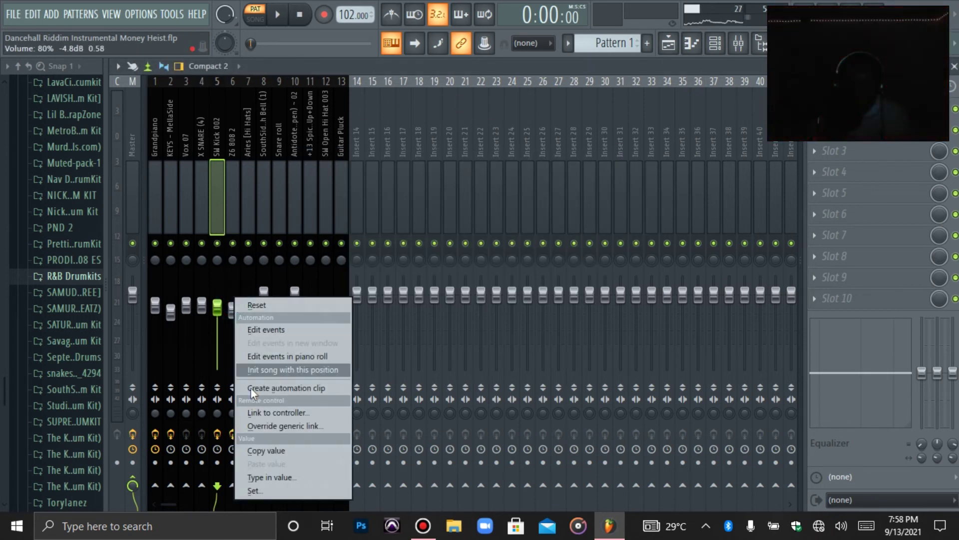
left_click(252, 450)
left_click(849, 109)
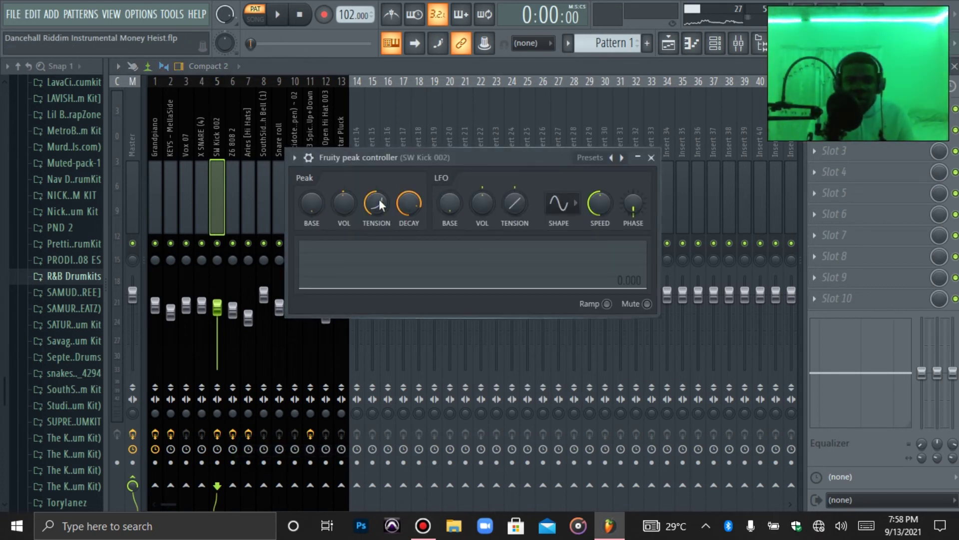
right_click(325, 197)
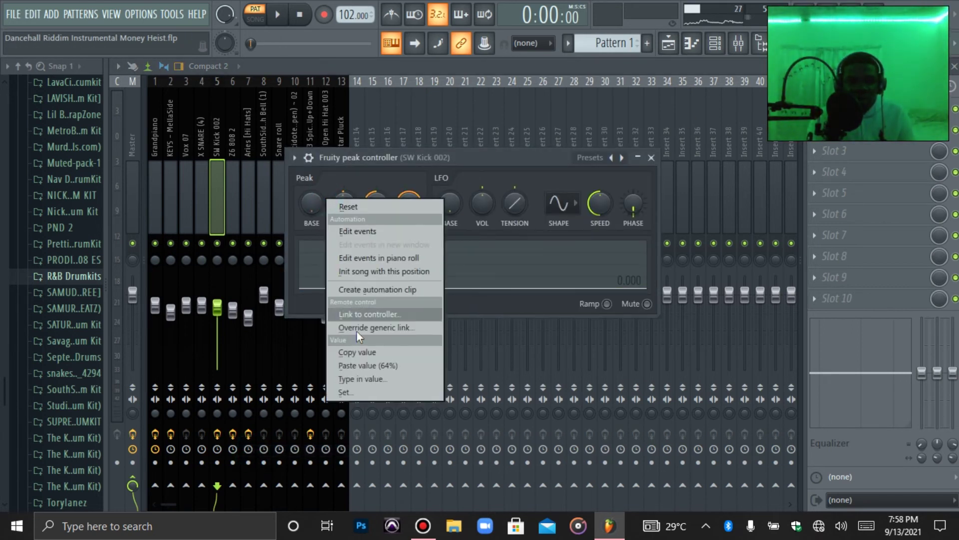
left_click(354, 366)
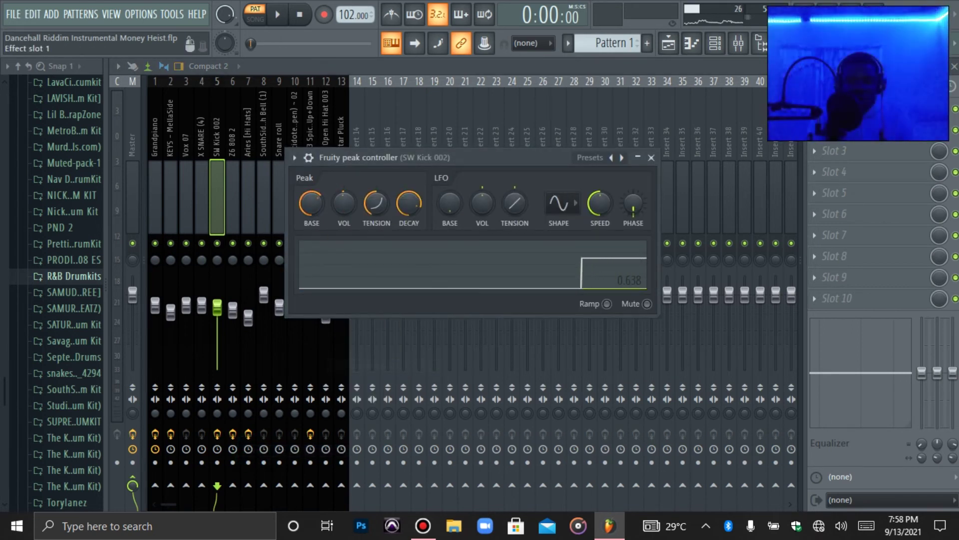
left_click(651, 158)
Link the 808 track's volume fader to the internal controller Peak ctrl - Peak and accept the settings.
right_click(235, 316)
left_click(265, 412)
left_click(472, 228)
left_click(447, 294)
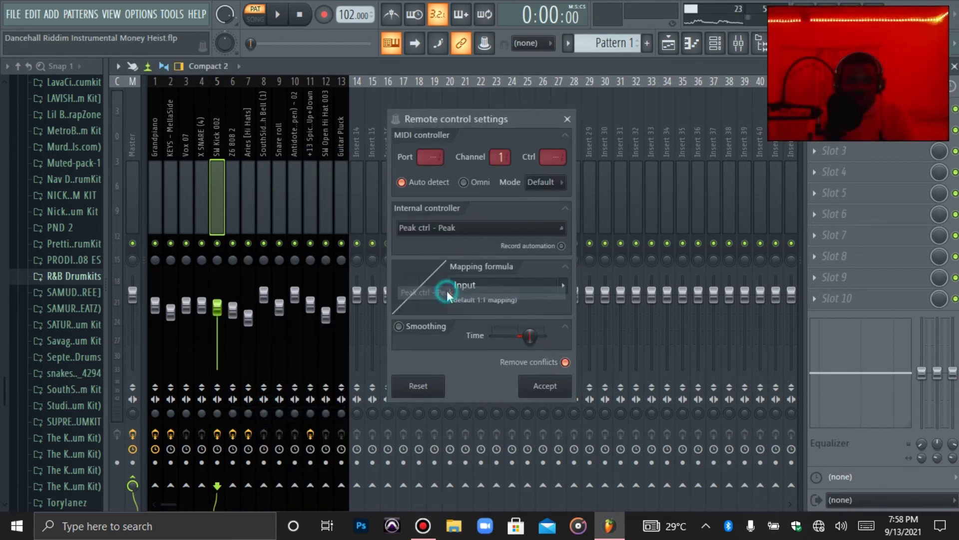
left_click(545, 386)
Play the mix while trying the Peak Controller's decay at minimum, raise it again, close the plugin and touch up the kick fader.
key("space")
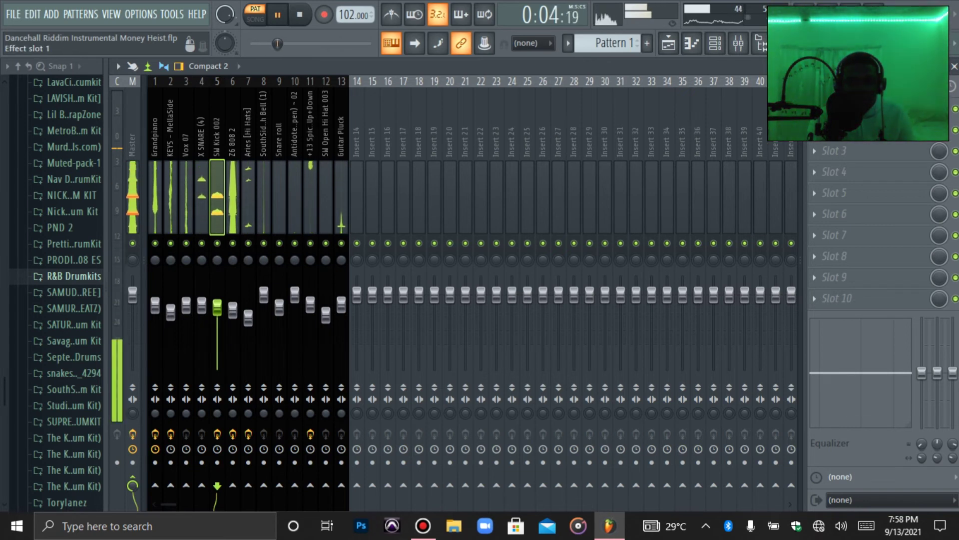
left_click(844, 109)
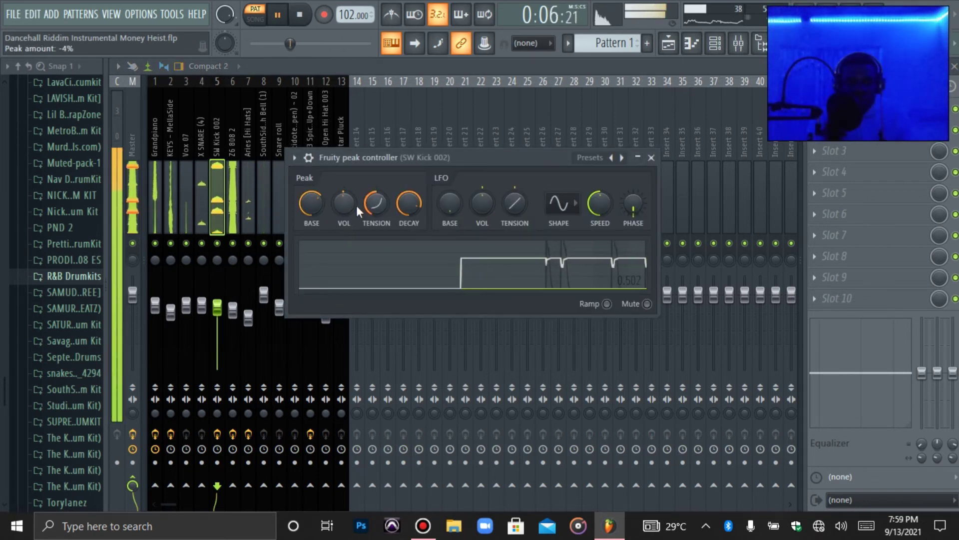
left_click_drag(406, 204, 406, 240)
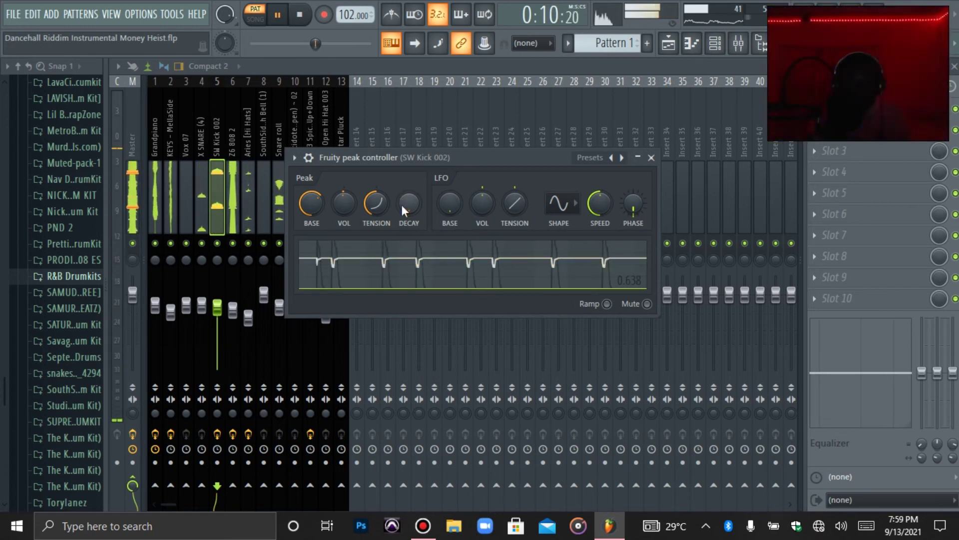
mouse_move(401, 204)
left_mouse_down()
mouse_move(401, 152)
mouse_move(405, 215)
mouse_move(384, 219)
mouse_move(384, 240)
mouse_move(384, 202)
left_mouse_up()
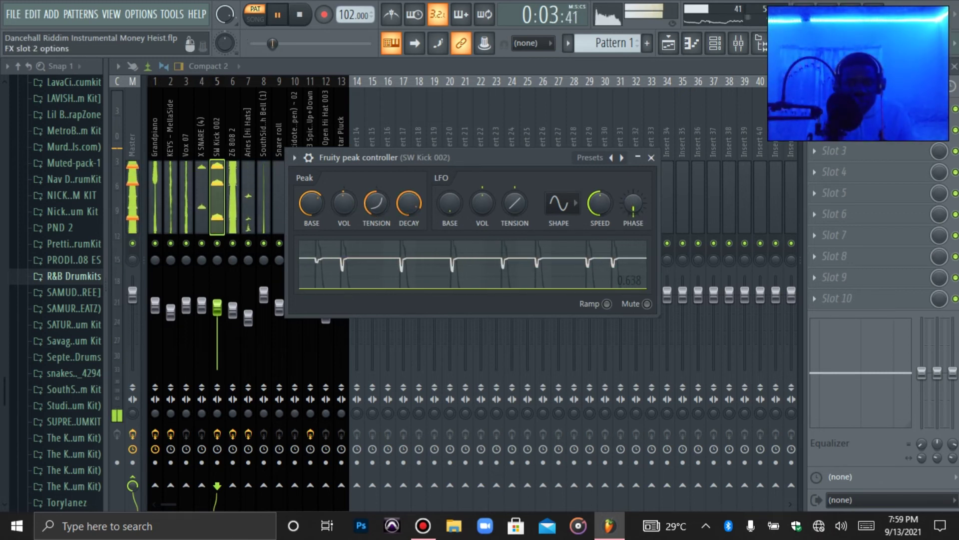
left_click(840, 109)
left_click_drag(218, 332, 217, 335)
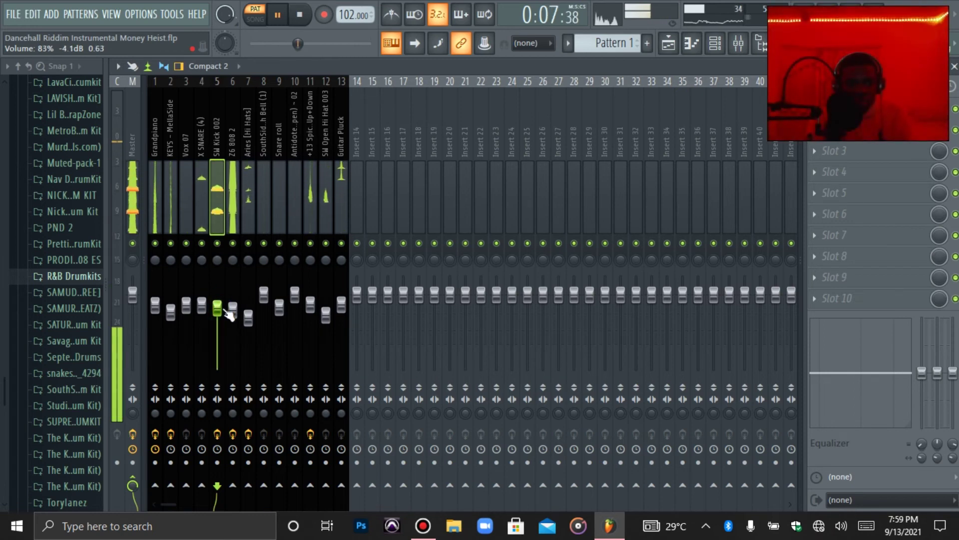
Load Fruity Multiband Compressor into the Master's third effect slot, apply the Mastering 2.4dB preset and close it.
left_click(128, 201)
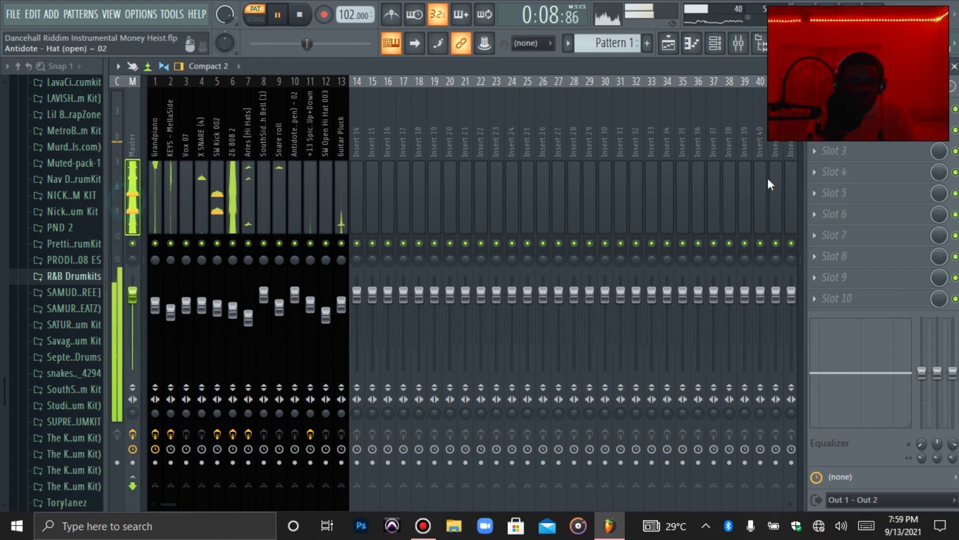
left_click(860, 151)
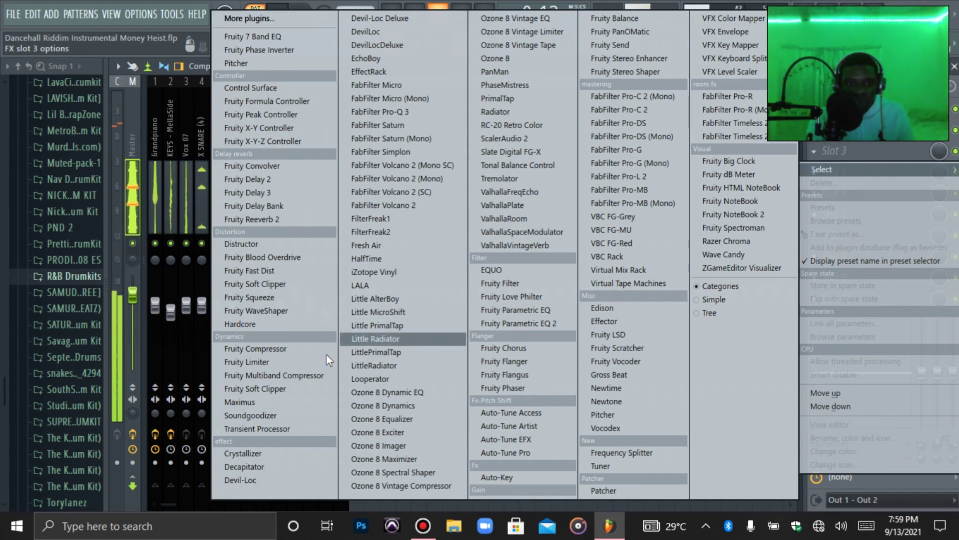
left_click(274, 375)
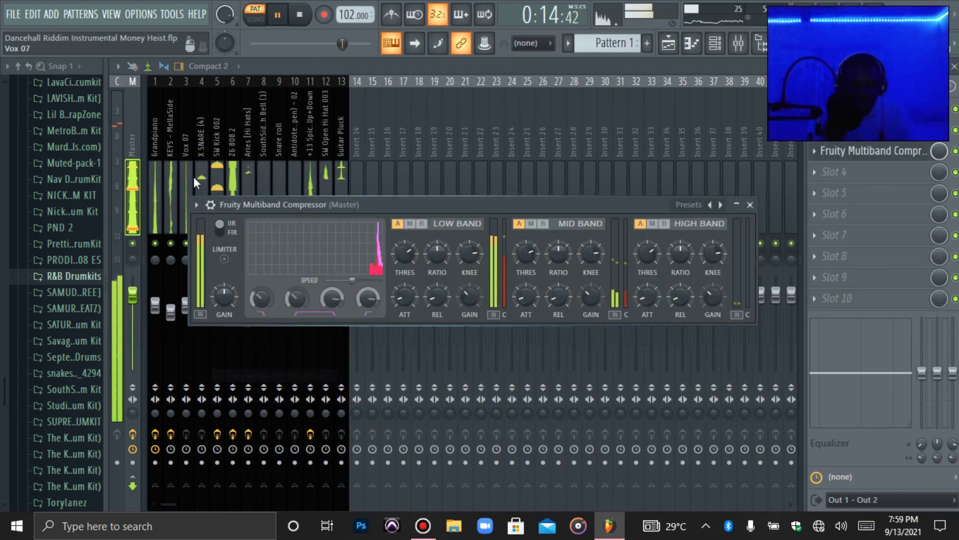
left_click(194, 203)
mouse_move(314, 244)
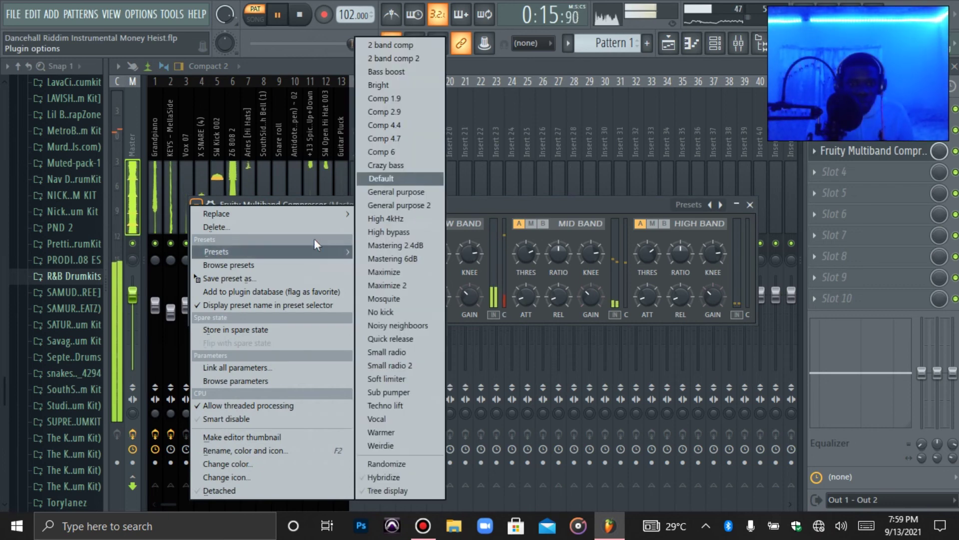
left_click(381, 244)
left_click(857, 151)
Restart the pattern from the beginning, listen to the compressed full mix and stop playback.
key("space")
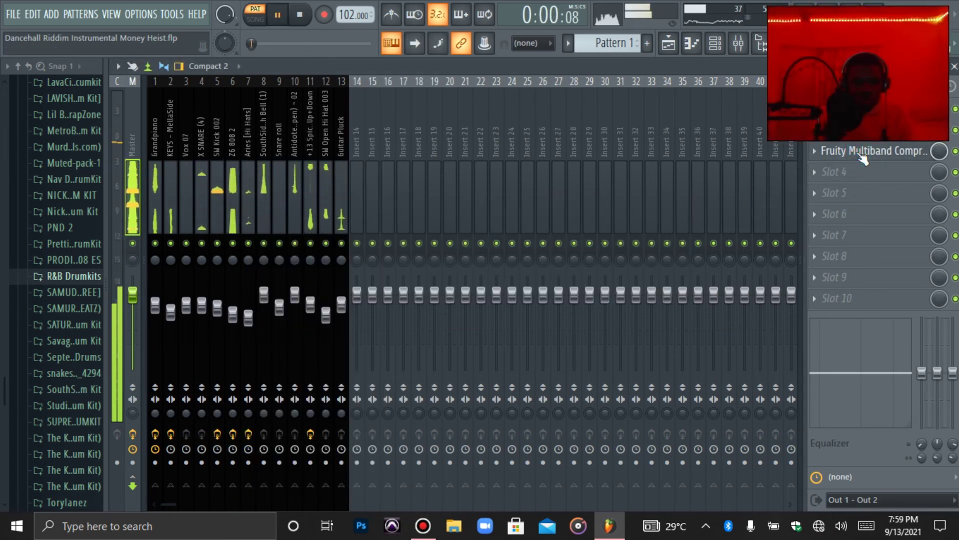
key("space")
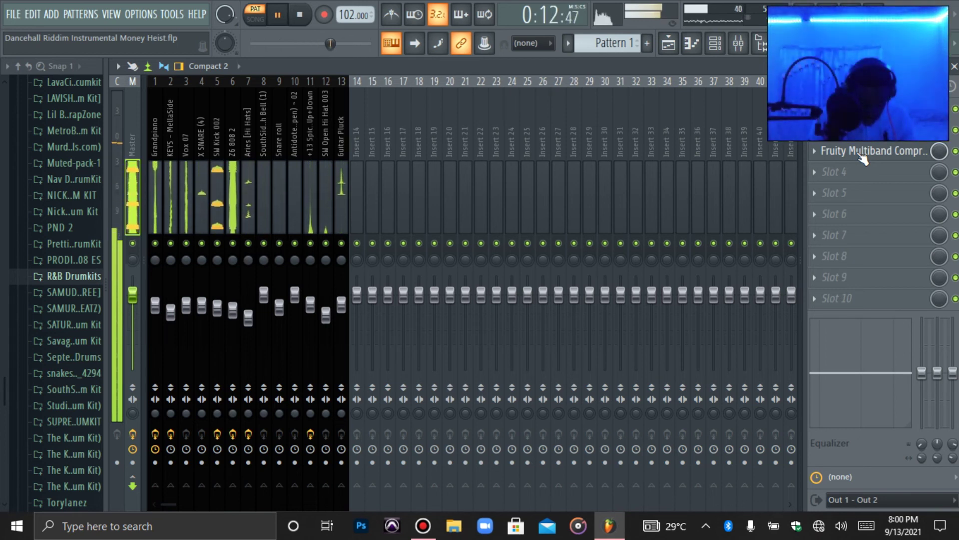
key("space")
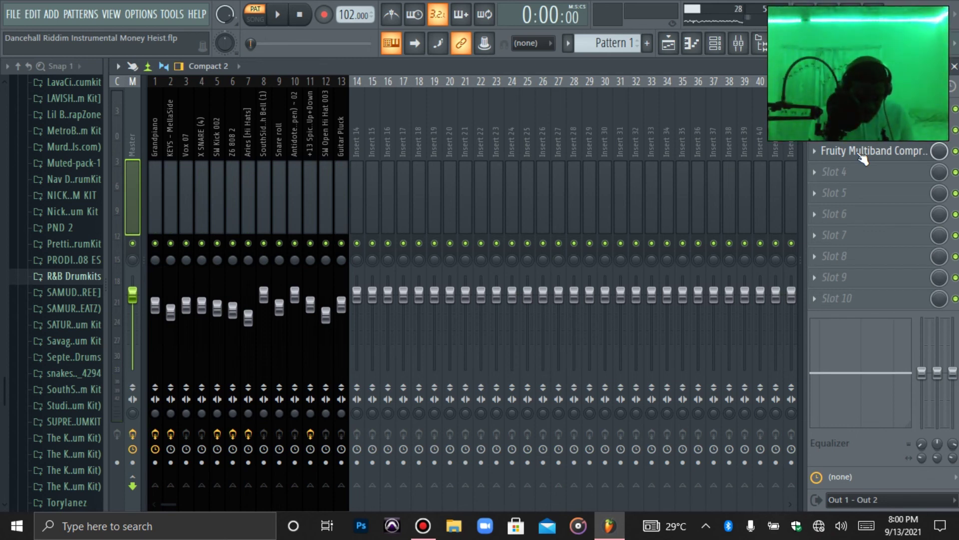
Review the Master's FabFilter Pro-Q 3 balancing curve, close the equalizer and play the mix briefly.
left_click(864, 134)
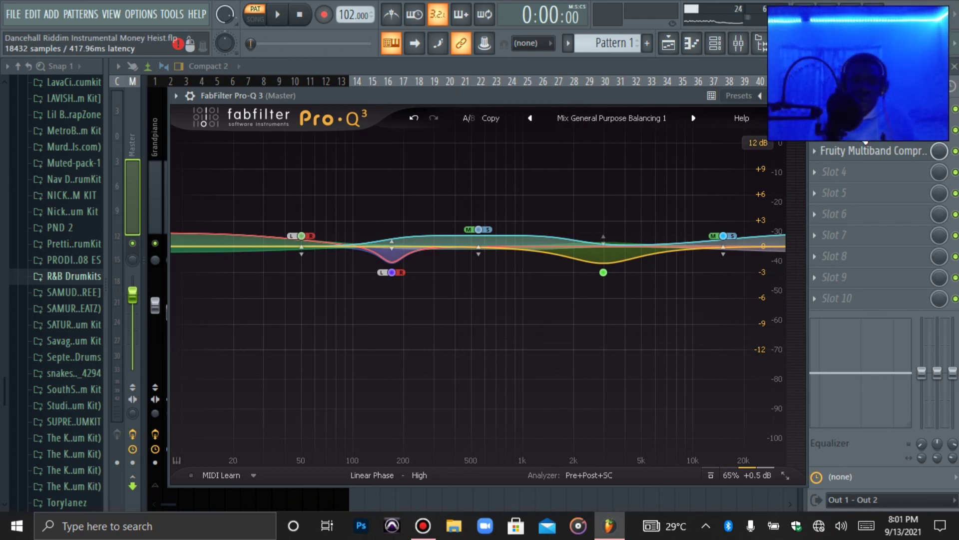
left_click(865, 141)
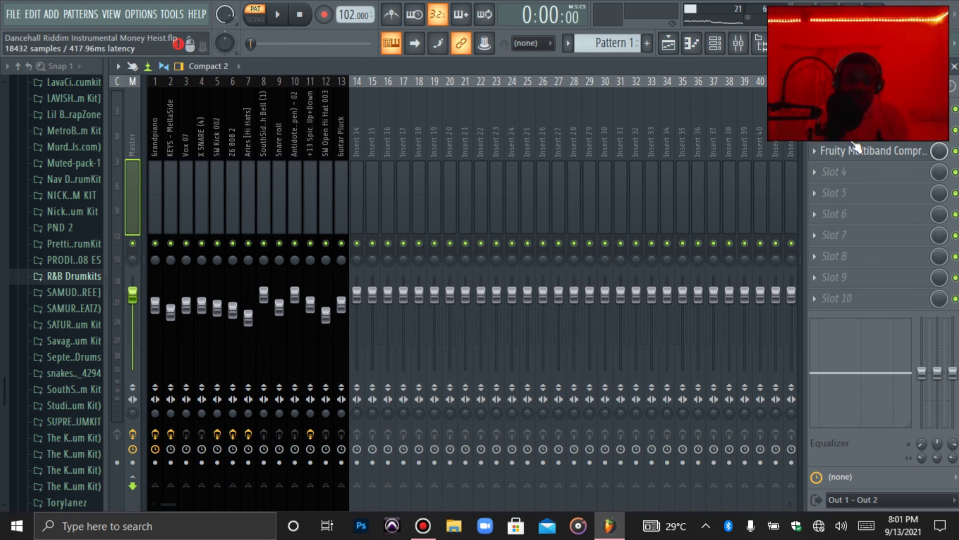
key("space")
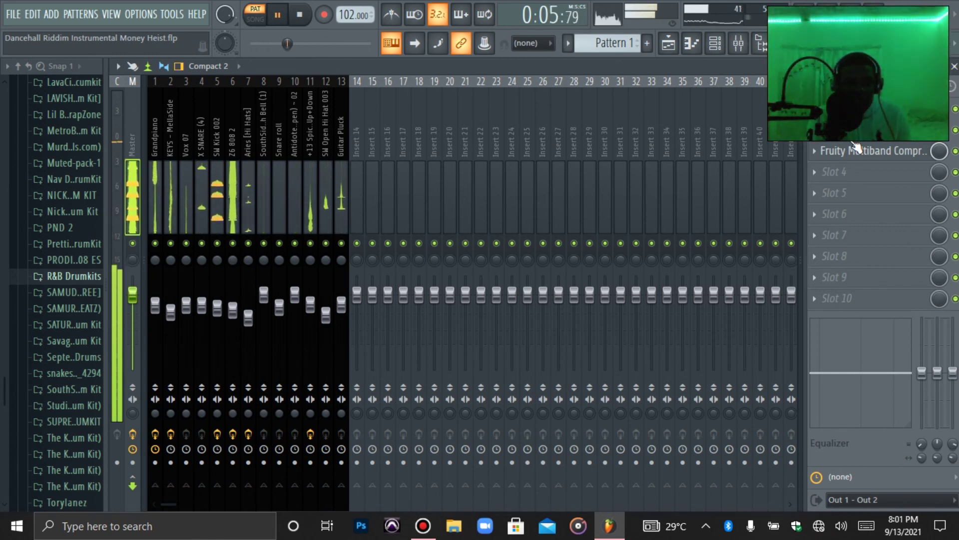
key("space")
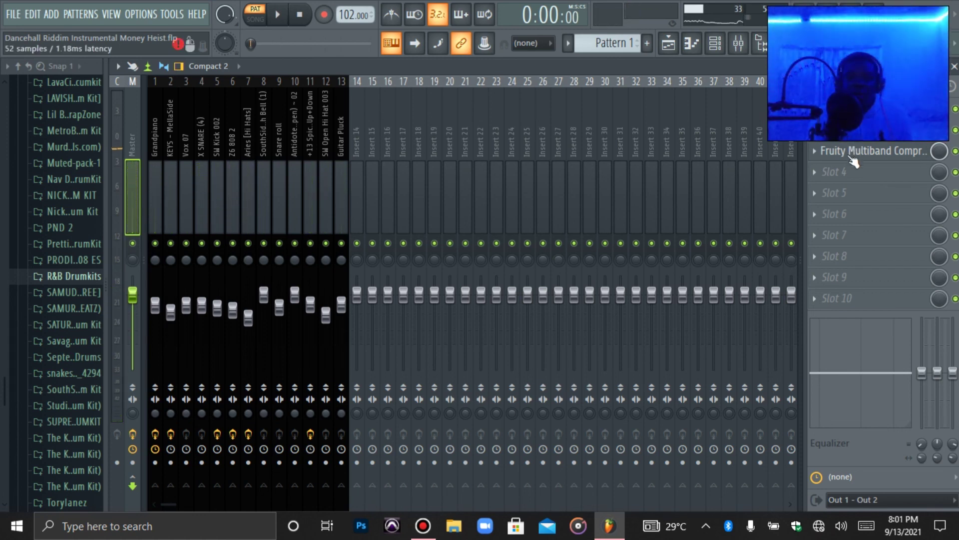
Load Fruity soft clipper into the Master's fourth effect slot, lower its threshold and set the post gain to 85%.
left_click(844, 172)
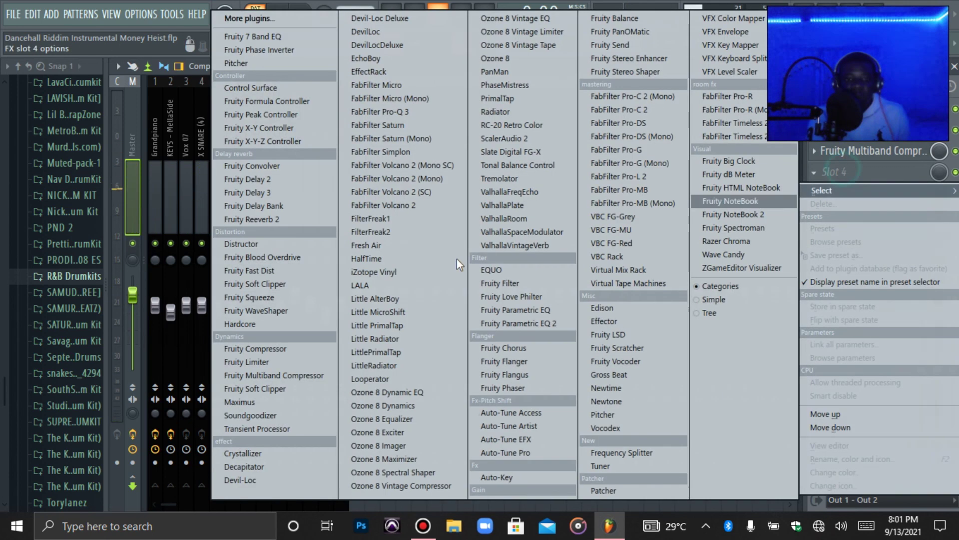
left_click(289, 288)
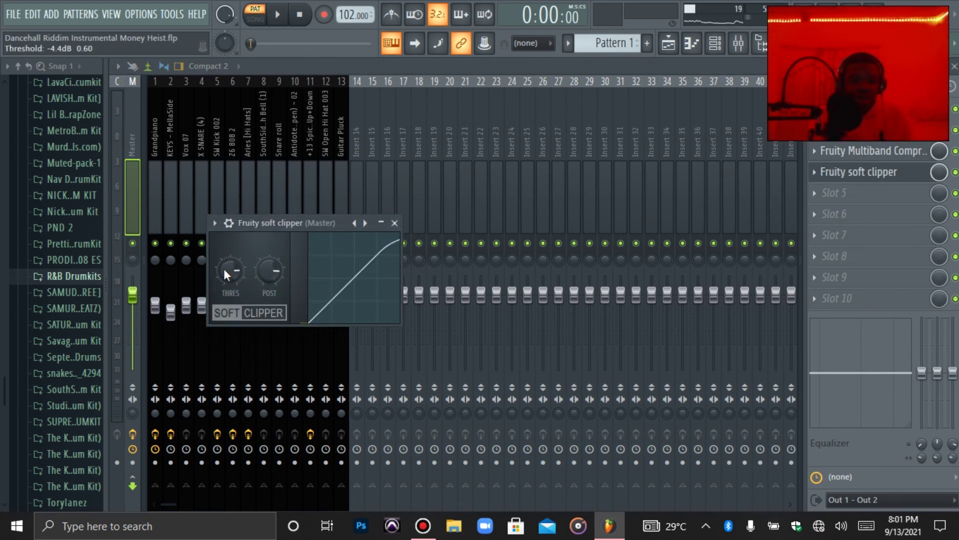
left_click_drag(230, 271, 270, 265)
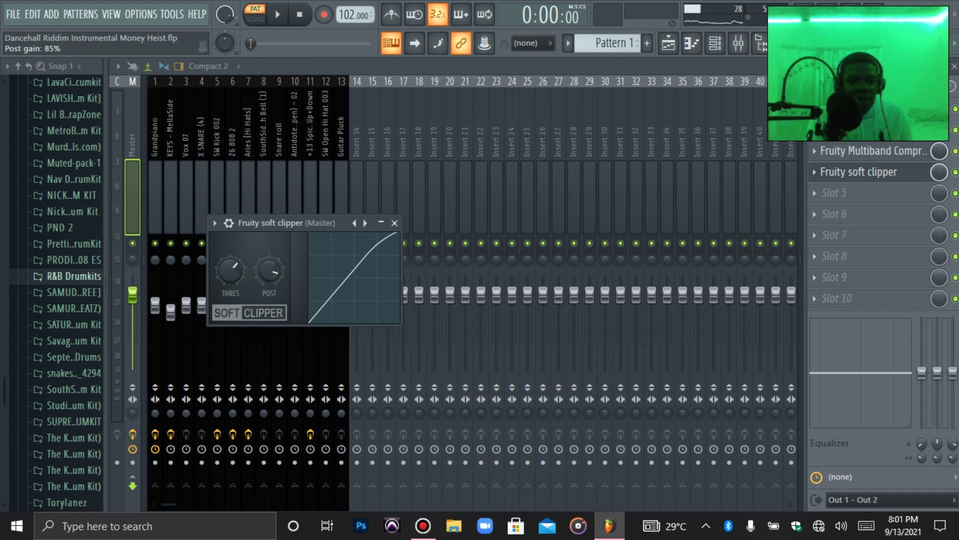
Play the full mix through the soft clipper, close the plugin window and stop playback.
key("space")
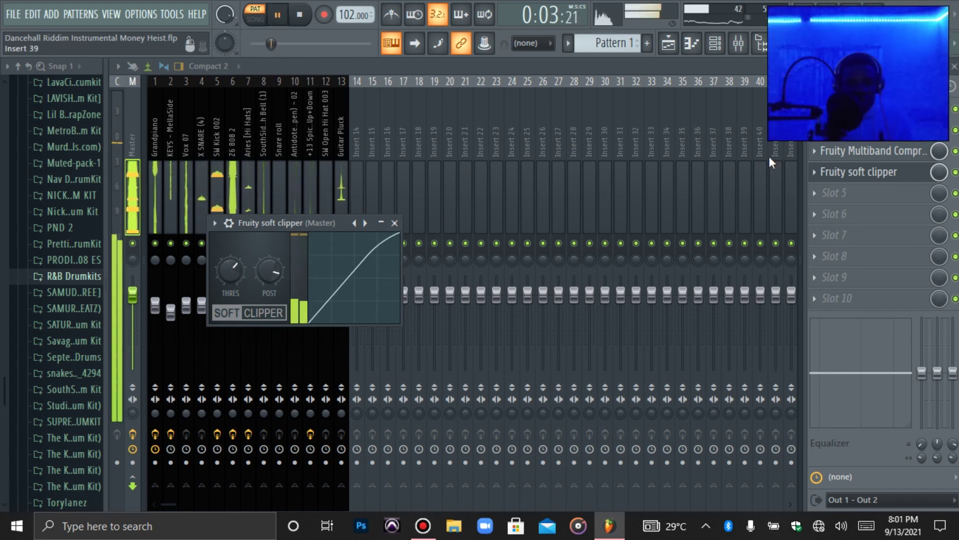
left_click(857, 174)
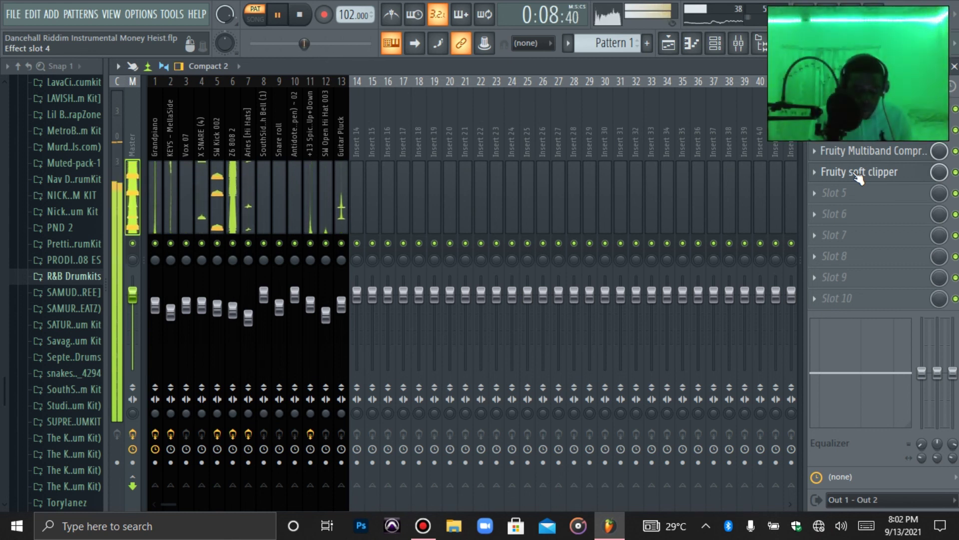
key("space")
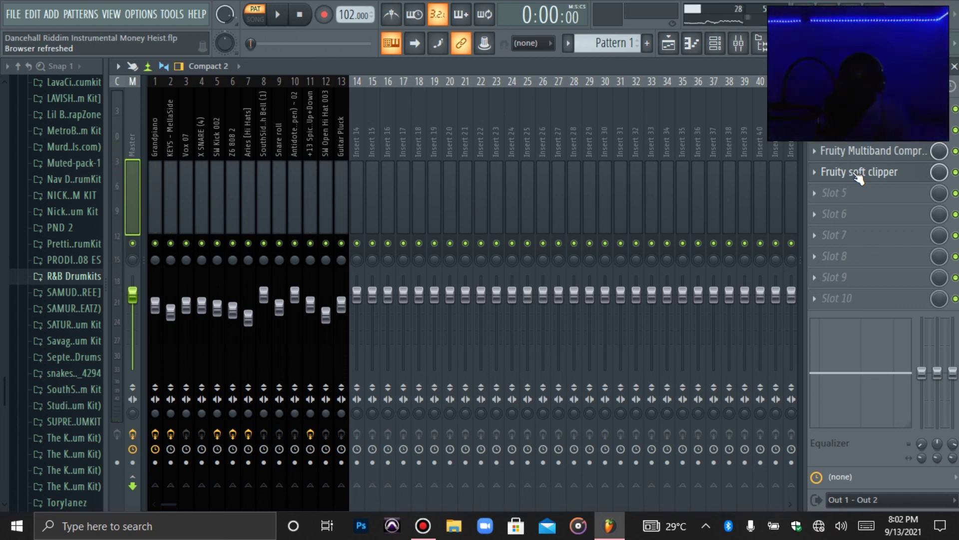
Show the channel rack and select all of its channels, starting from the A Major channel.
left_click(715, 44)
double_click(386, 98)
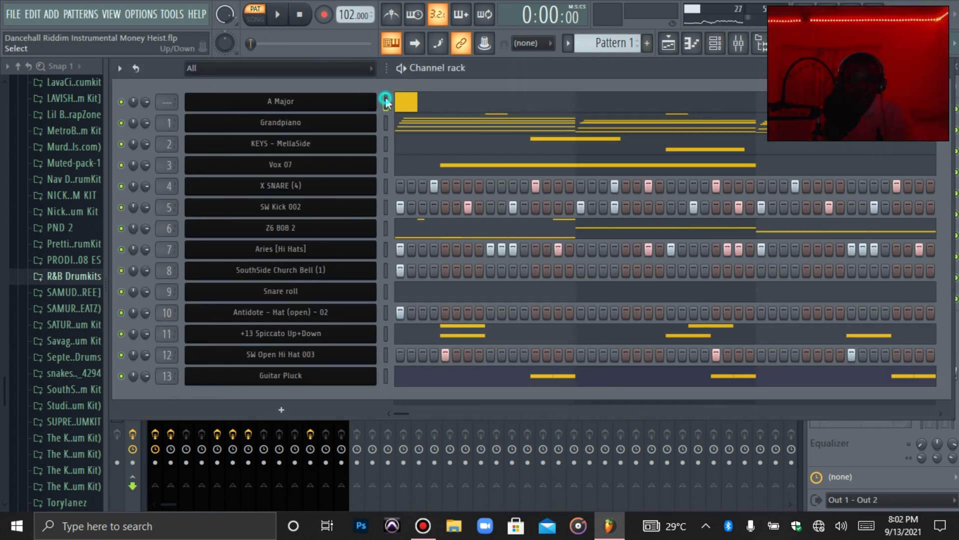